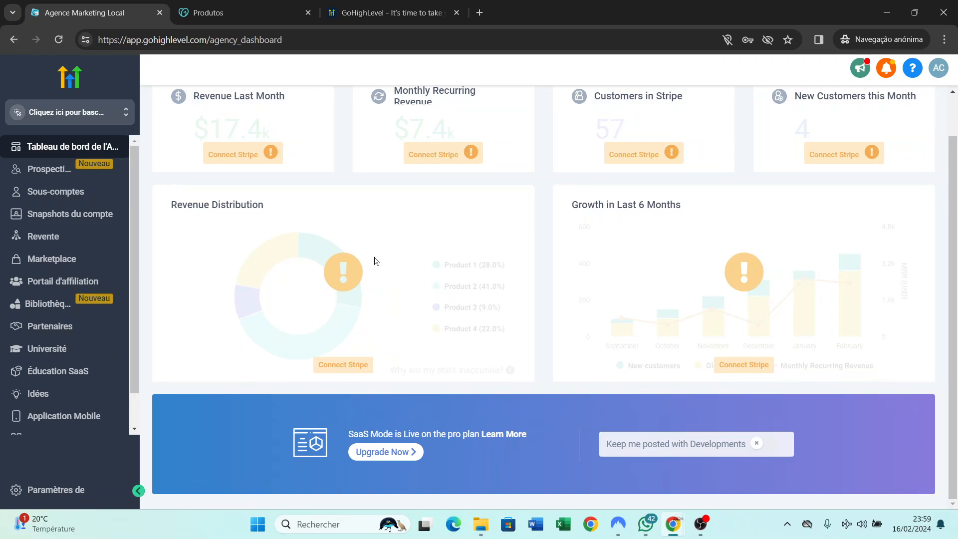
Return to the agency dashboard and open the Sous-comptes client list
click(386, 12)
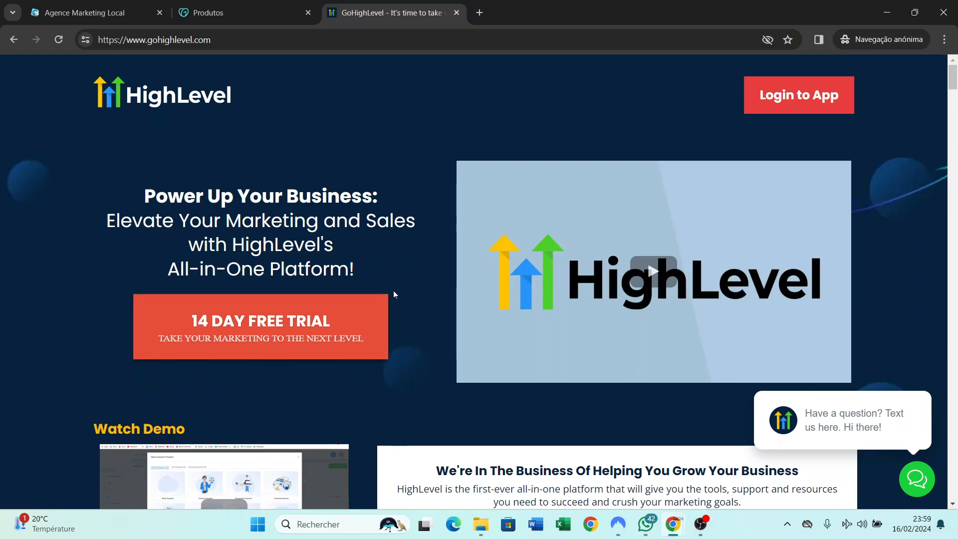
click(87, 5)
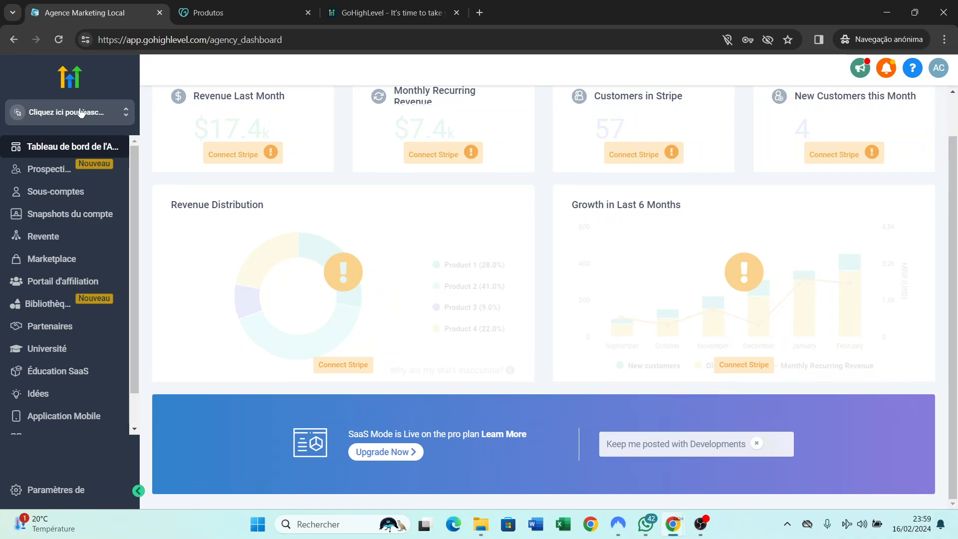
click(47, 192)
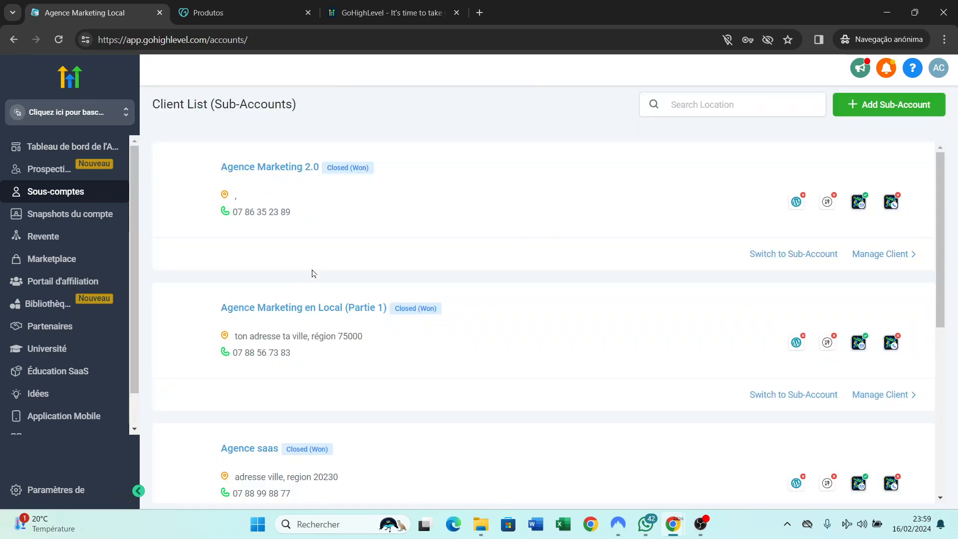
Scroll through the sub-accounts, including Agence Marketing 2.0, Agence Marketing en Local and Agence saas
drag(217, 169, 320, 168)
click(291, 262)
drag(218, 306, 378, 321)
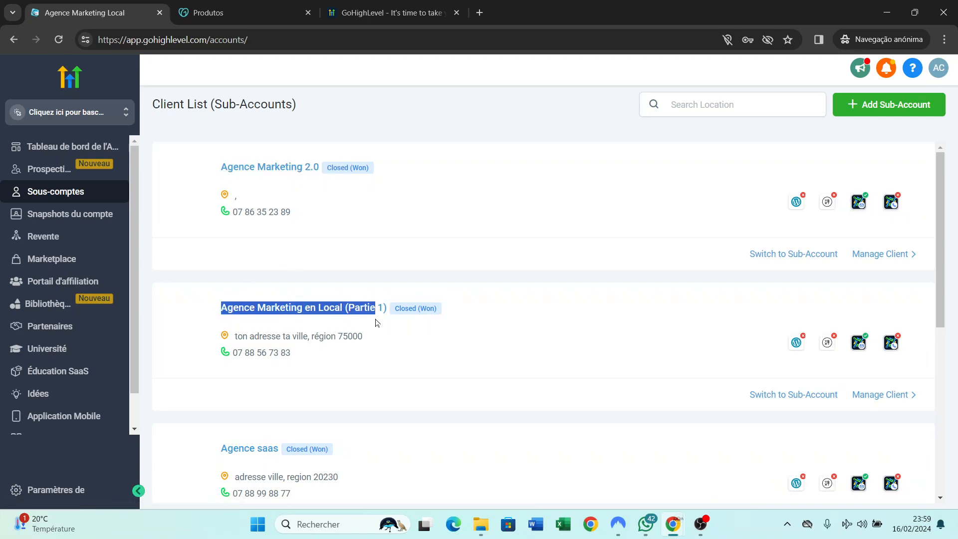
drag(216, 446, 376, 419)
scroll(155, 392, down, 3)
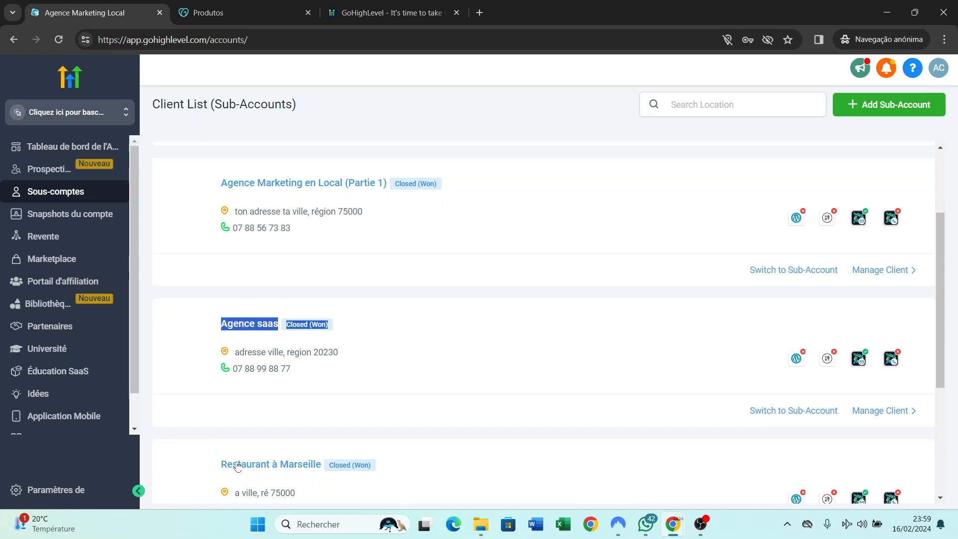
scroll(371, 410, down, 5)
scroll(407, 380, up, 7)
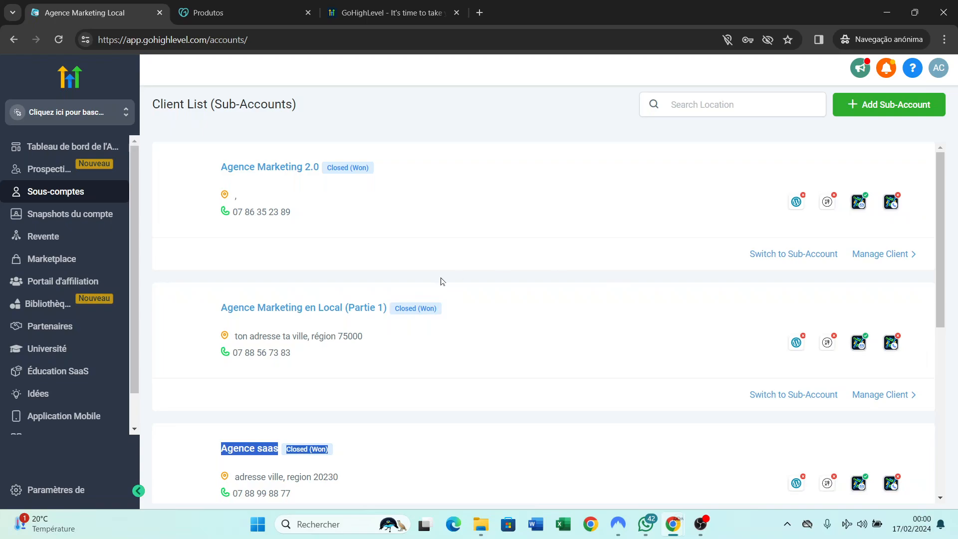
click(435, 257)
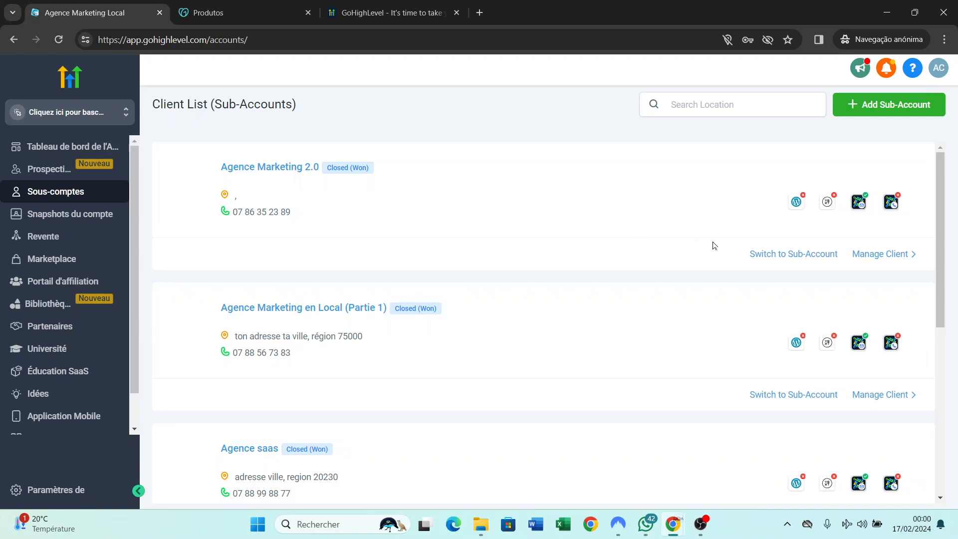
scroll(519, 282, down, 3)
scroll(543, 272, up, 3)
scroll(602, 301, down, 7)
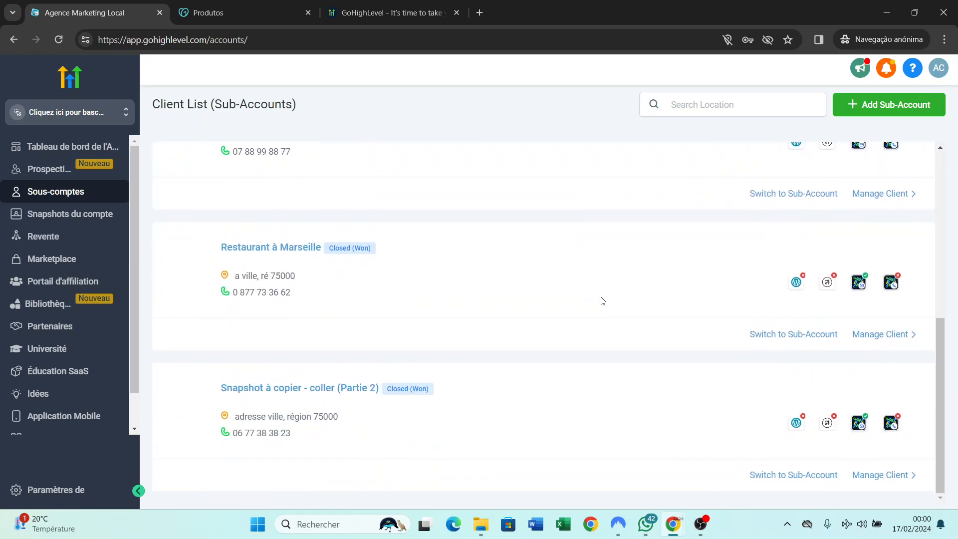
scroll(602, 300, up, 7)
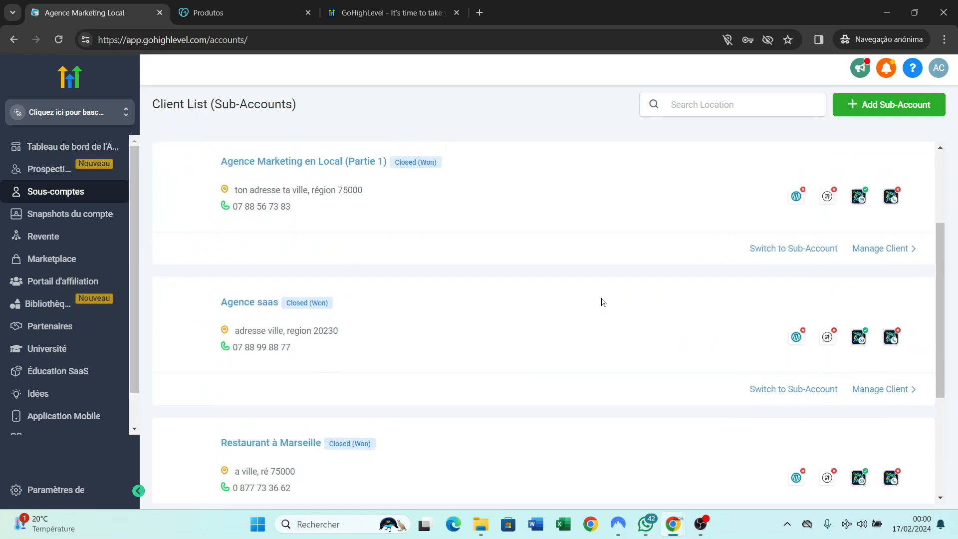
click(897, 107)
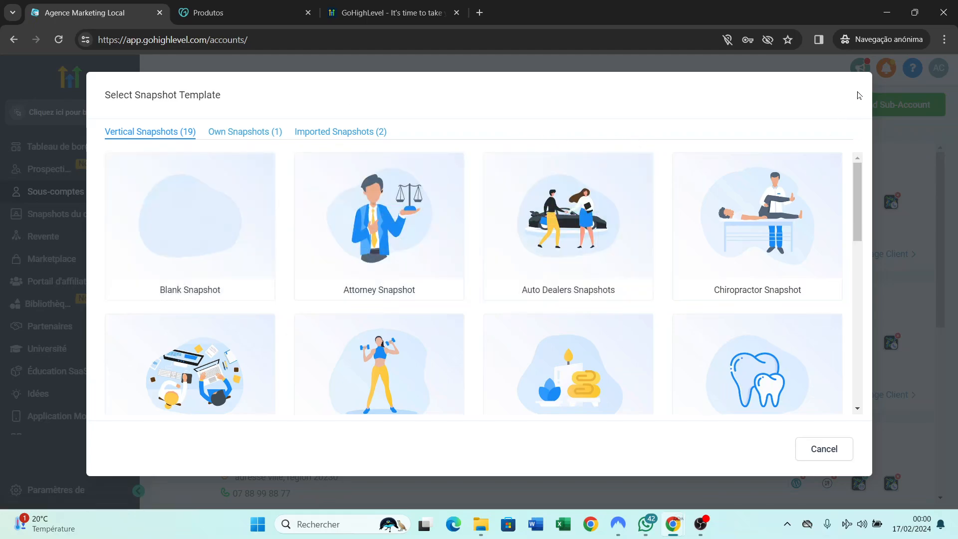
click(824, 450)
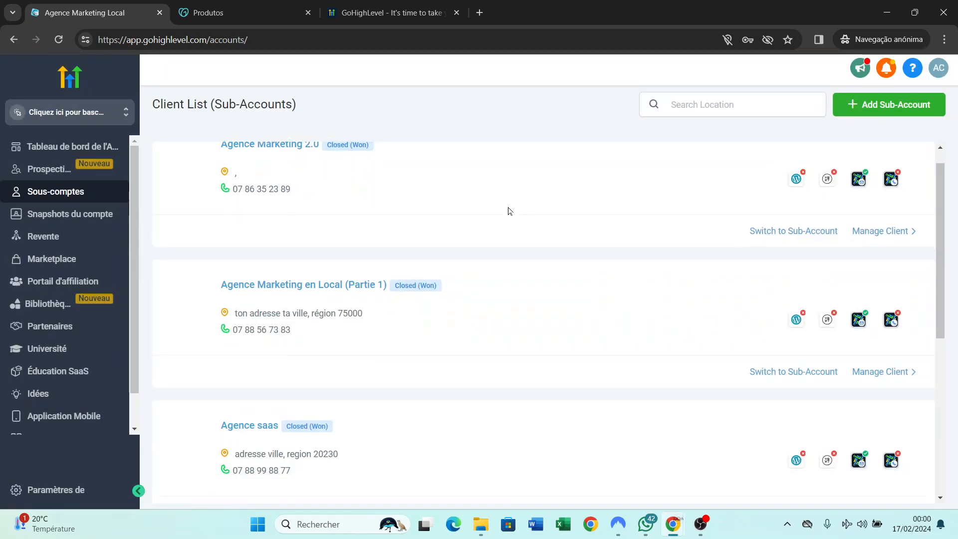
scroll(506, 209, down, 1)
scroll(576, 243, down, 2)
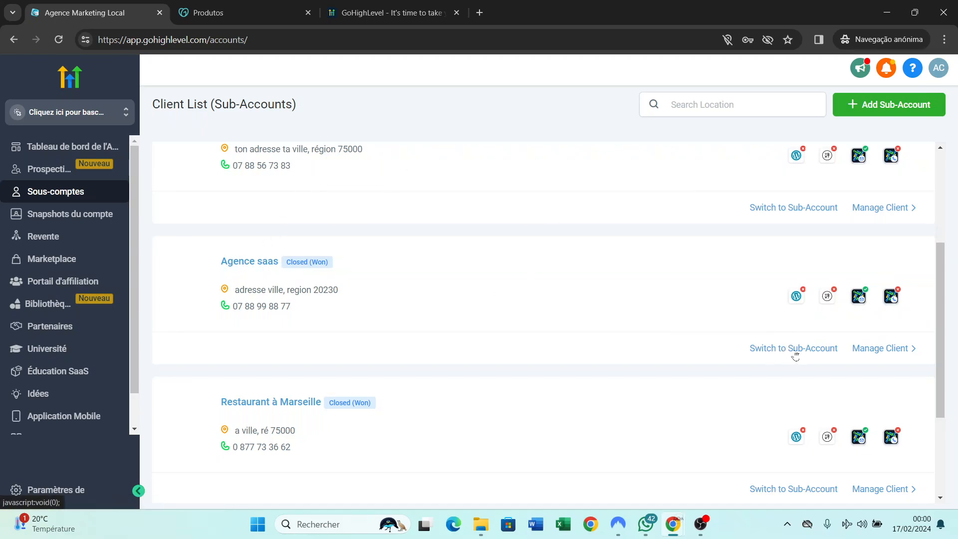
Switch into the Agence saas sub-account and view its Sites web list
click(808, 349)
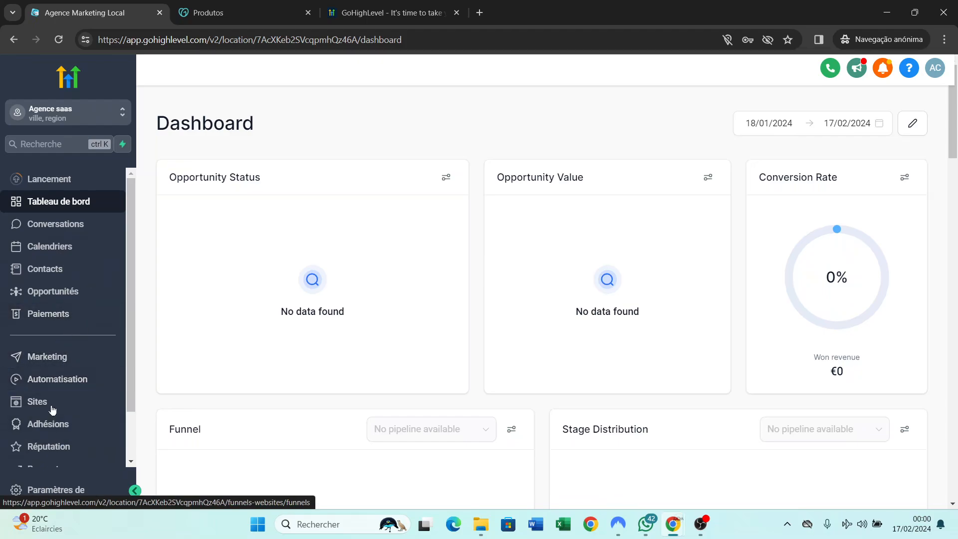
click(31, 408)
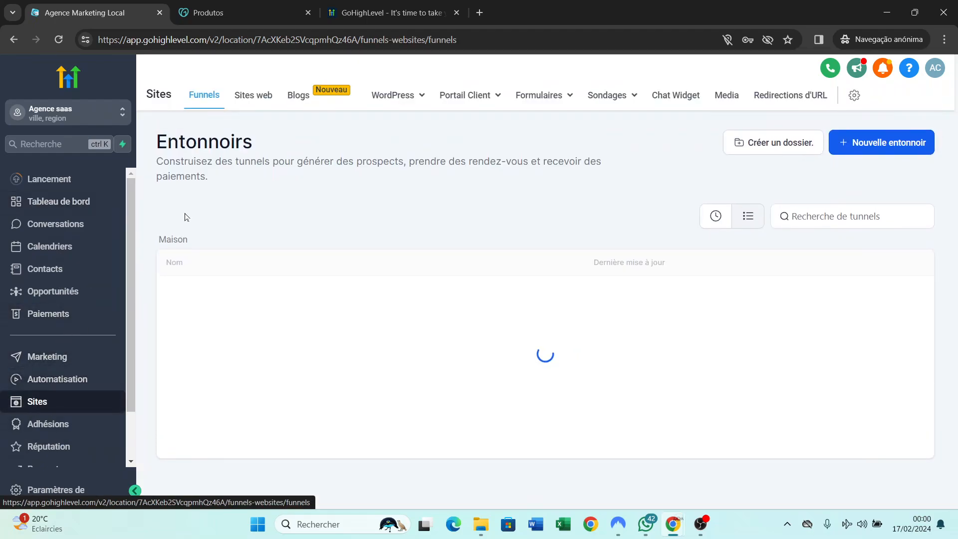
click(274, 113)
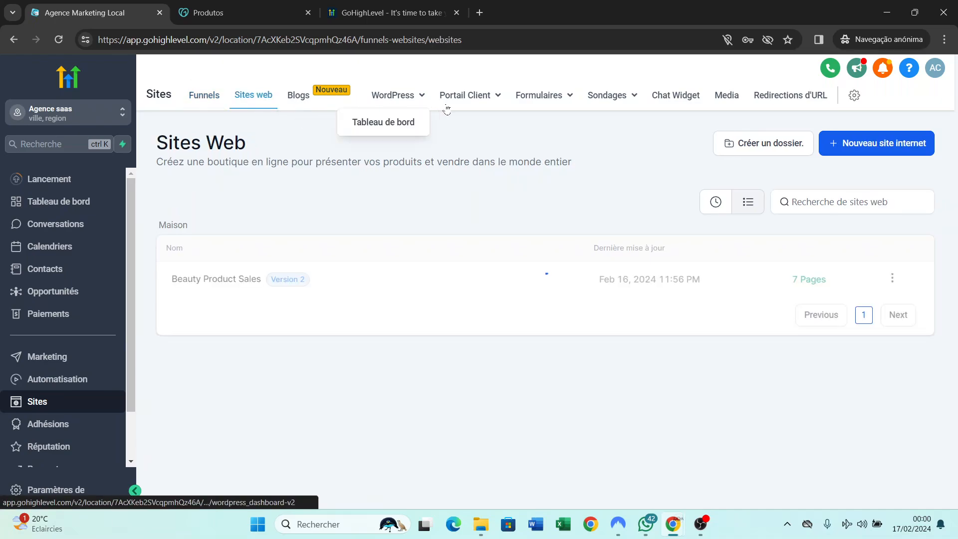
Browse the sub-account's Automatisation, Paiements and Calendriers pages
mouse_move(538, 106)
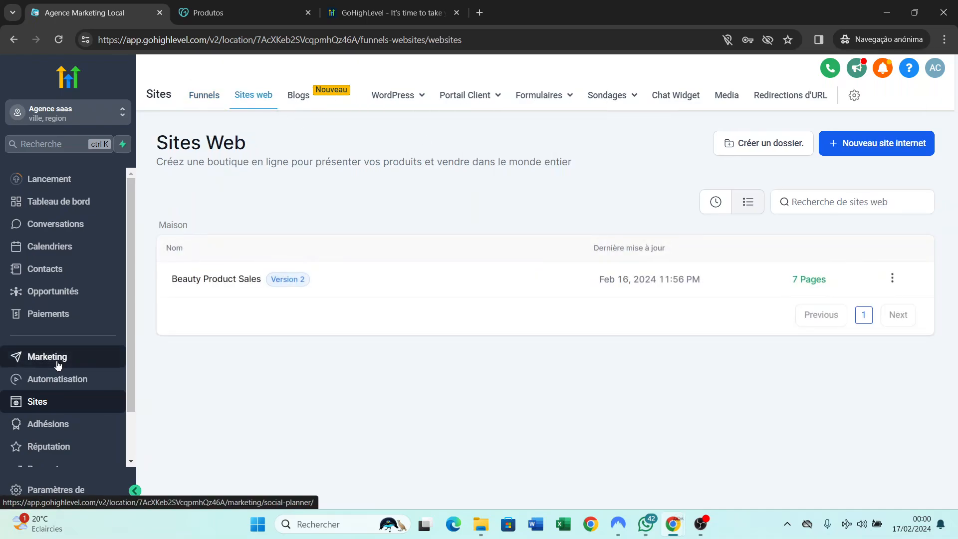
click(69, 379)
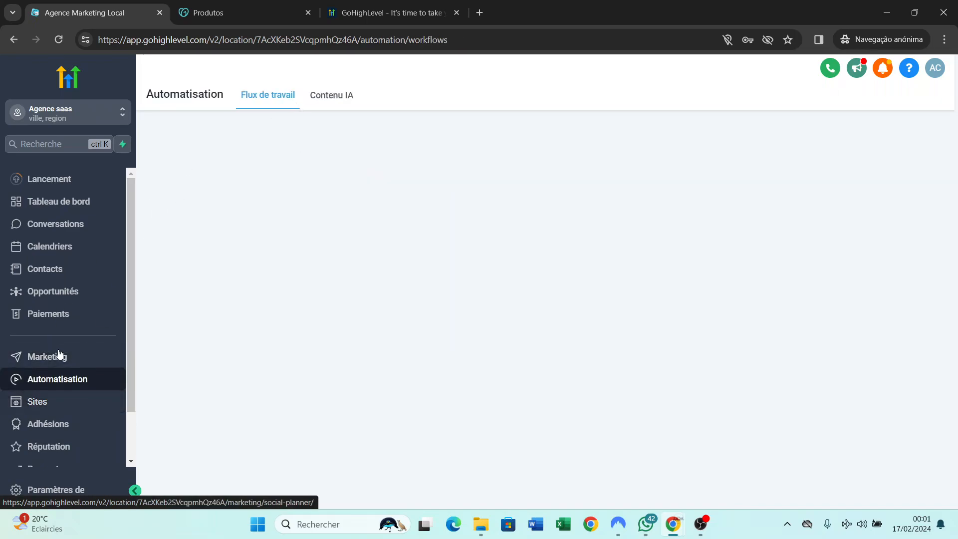
click(47, 313)
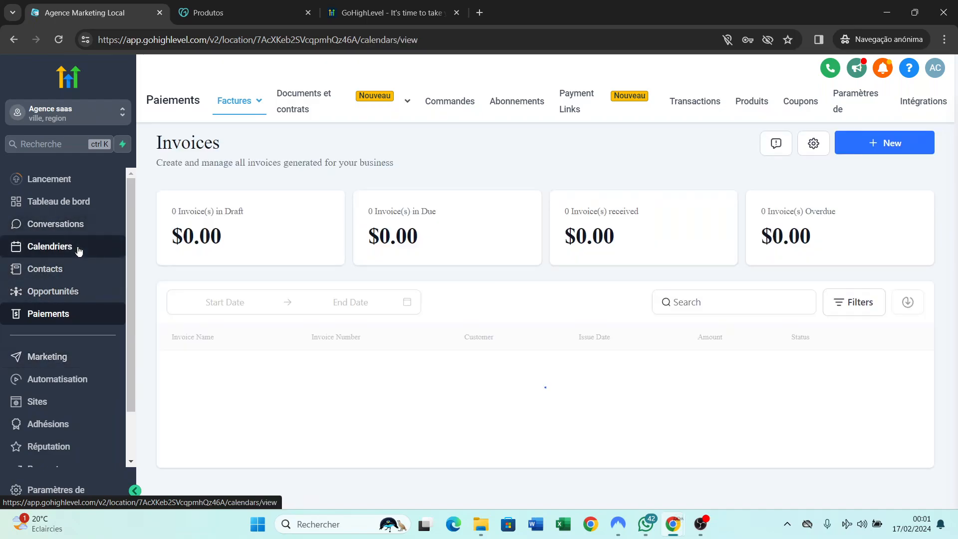
click(79, 247)
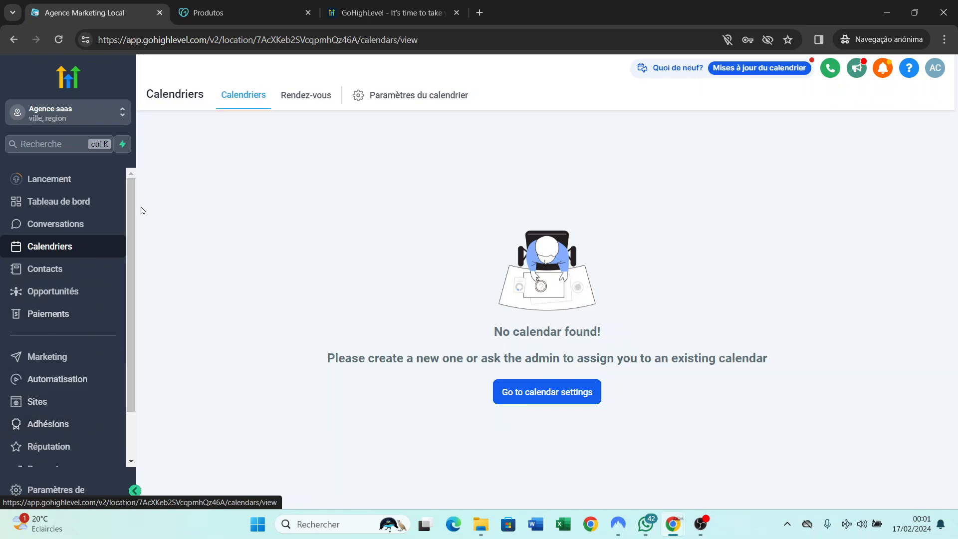
Search Google for 'salon de coiffure' in the third browser tab
click(376, 3)
key(ctrl+l)
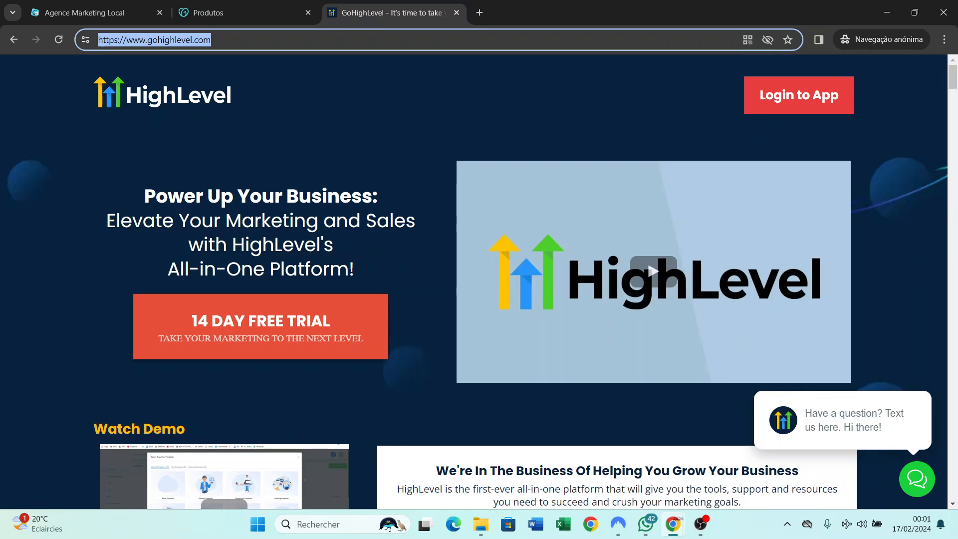
text(salon de coiffure$)
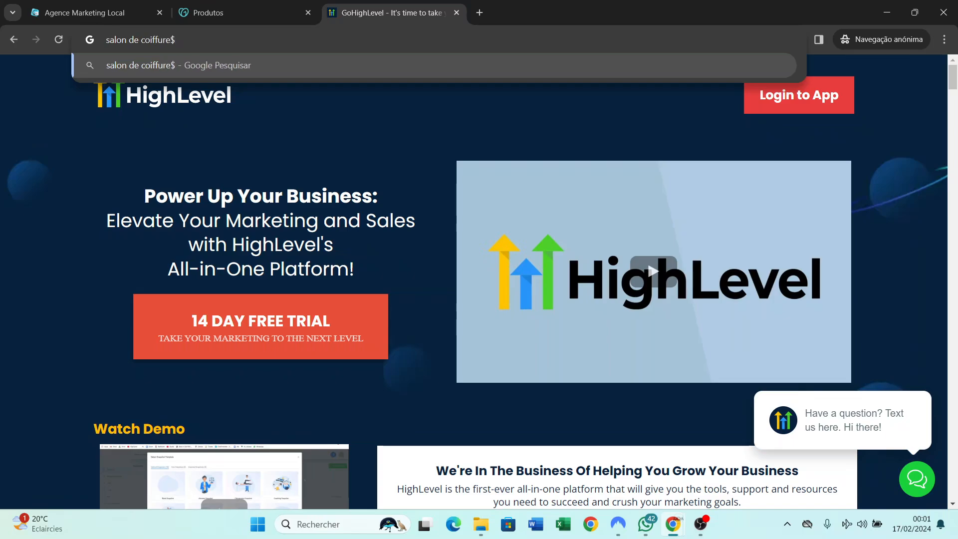
key(BackSpace)
key(Return)
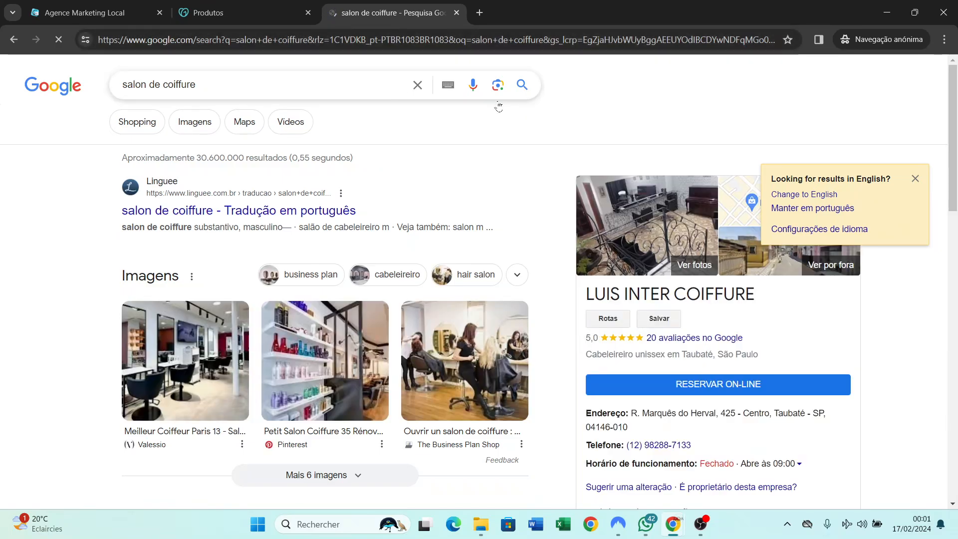
Decline location sharing and browse the hair salon images and local salon listing
scroll(518, 299, down, 2)
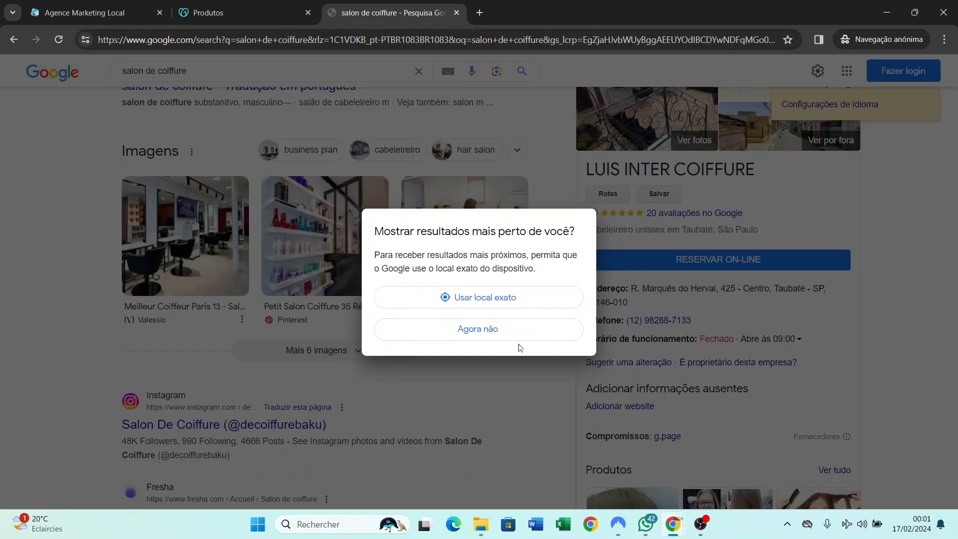
click(533, 354)
scroll(626, 264, down, 6)
scroll(329, 239, up, 9)
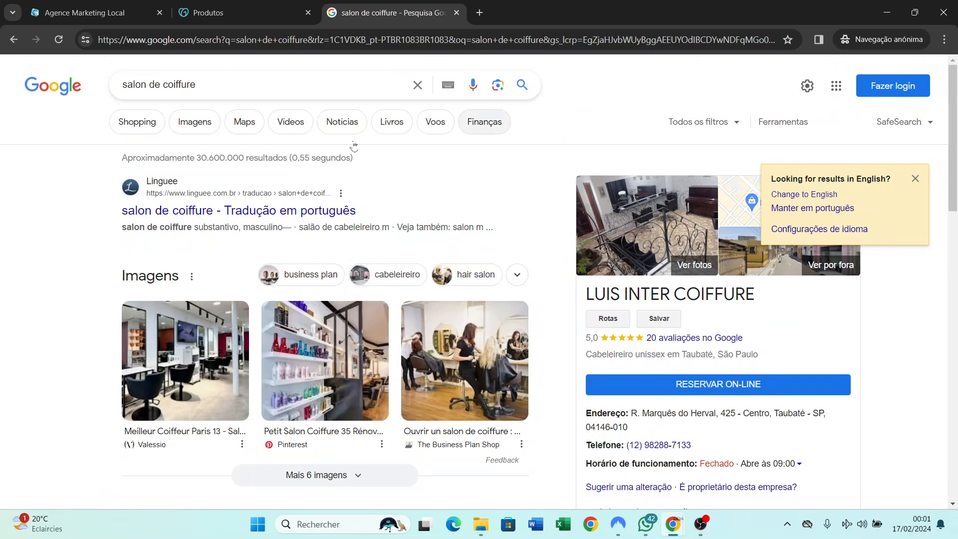
scroll(354, 148, down, 1)
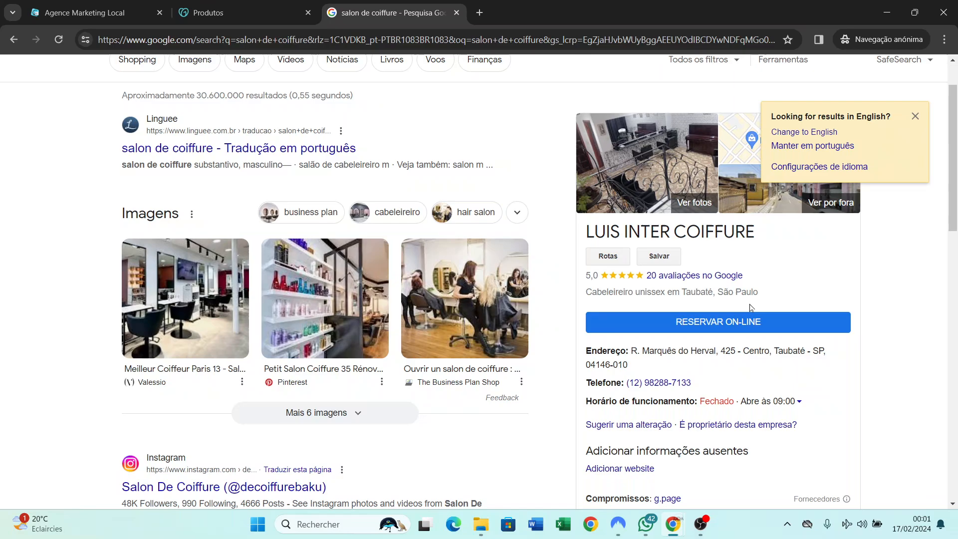
scroll(452, 246, down, 5)
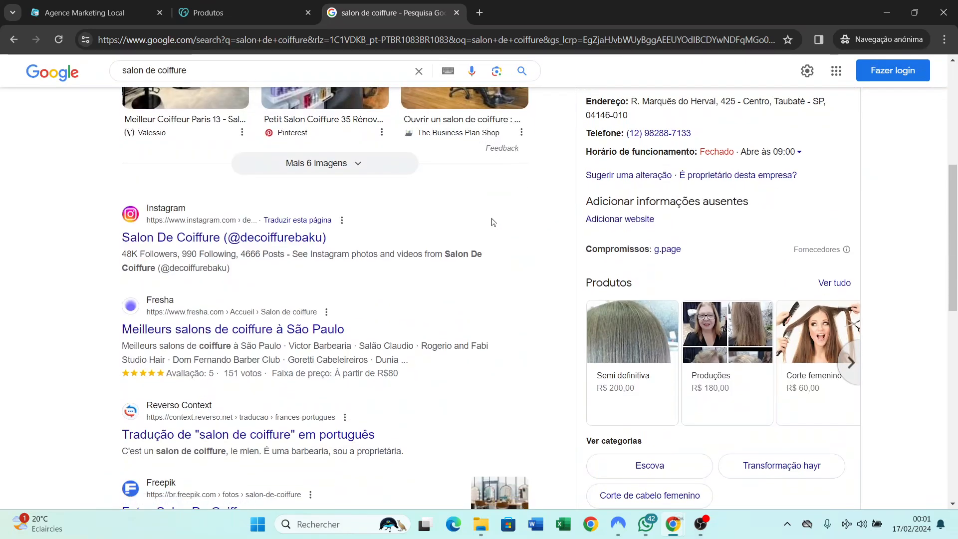
scroll(747, 355, down, 3)
scroll(781, 254, down, 3)
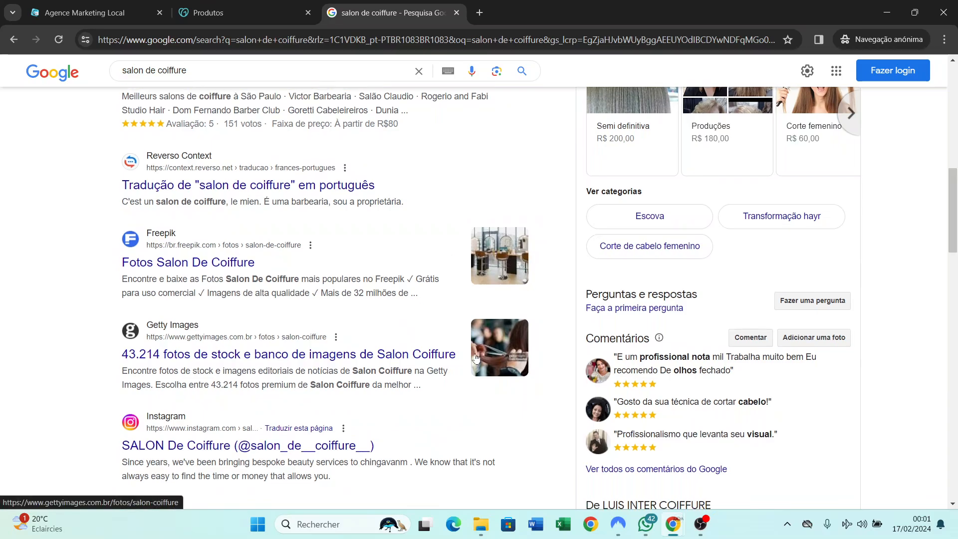
scroll(496, 252, up, 10)
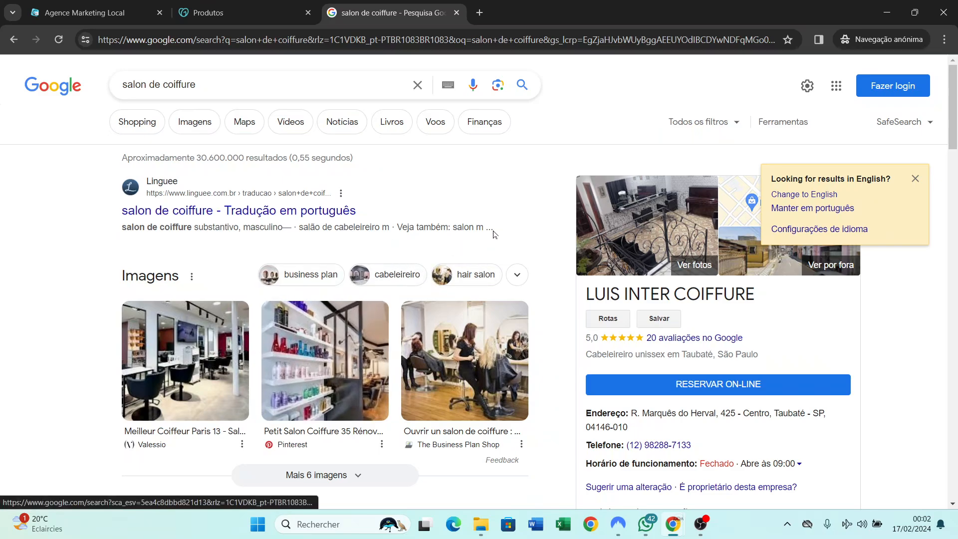
click(100, 11)
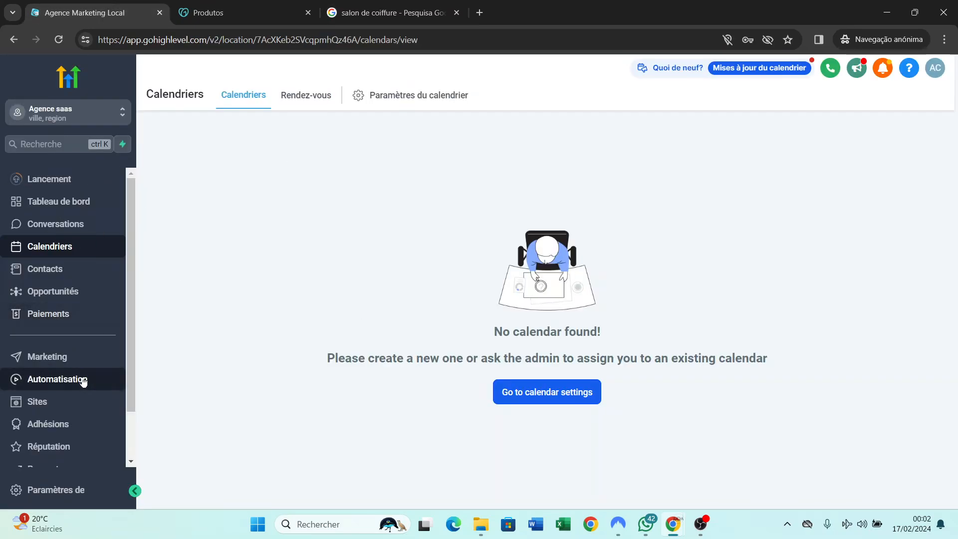
From the Sites web list, open the Créer un nouveau site web dialog with Nouveau site internet
click(59, 408)
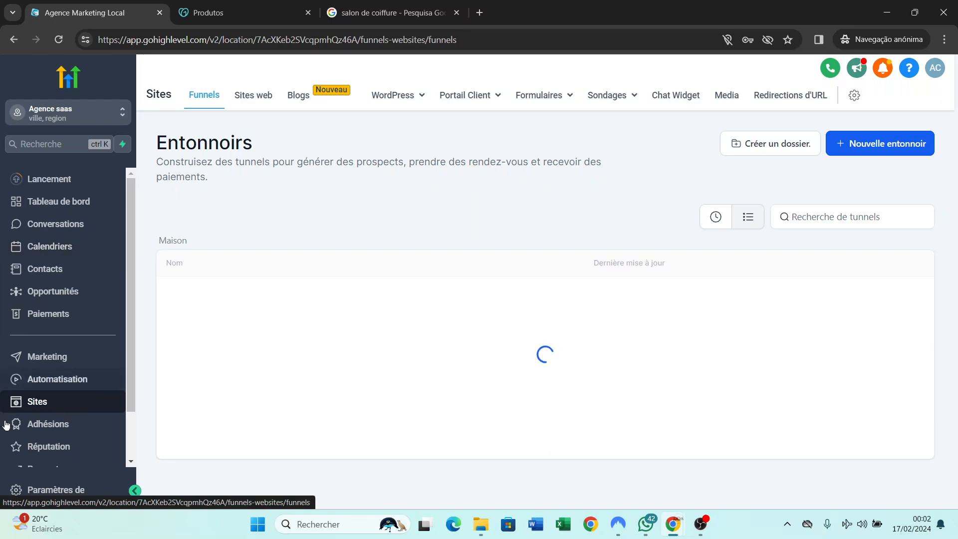
click(243, 103)
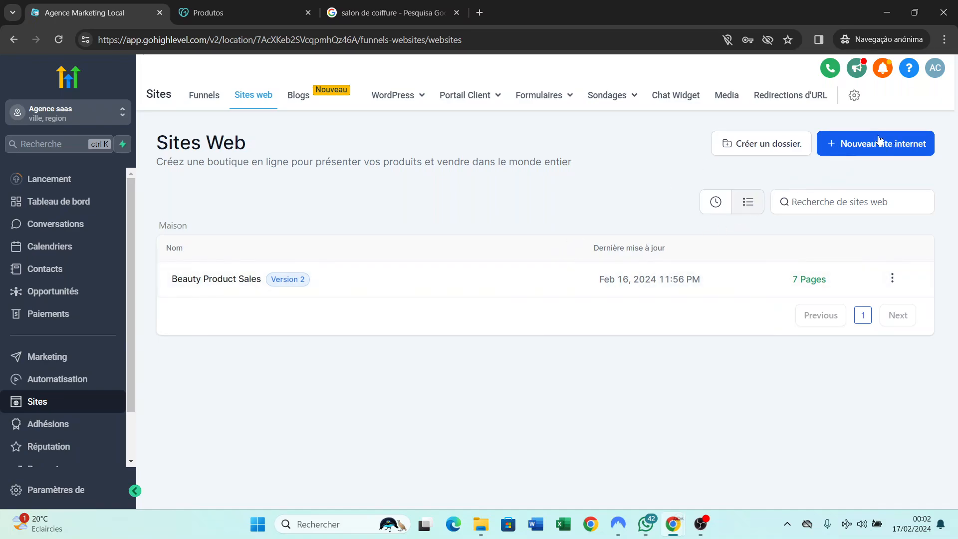
click(871, 150)
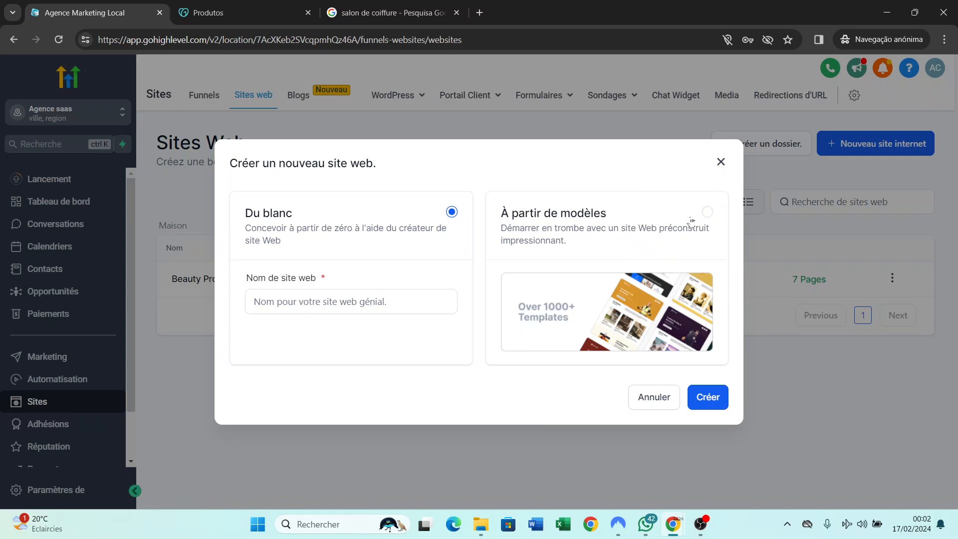
Create the website from the Beauty & Fashion template 'Beauty Product Sales'
click(678, 212)
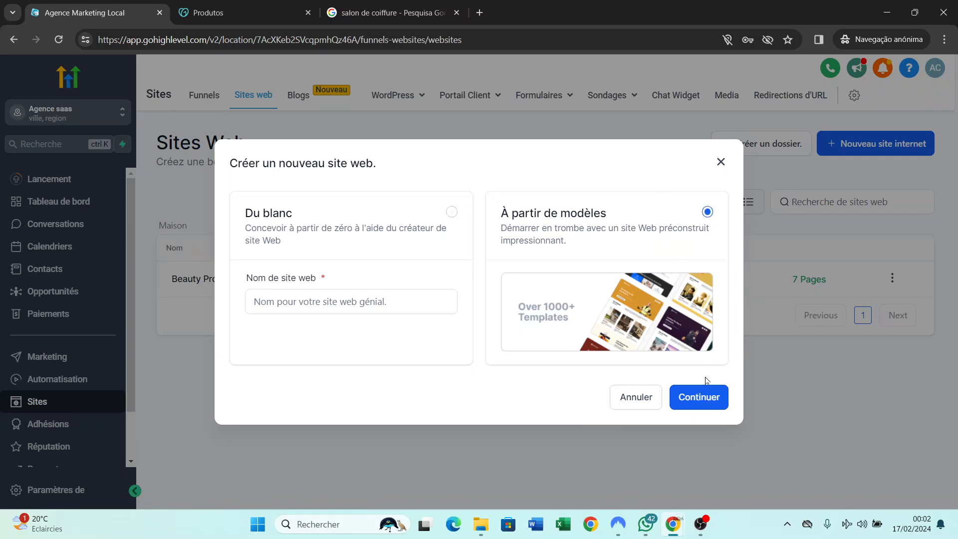
click(698, 397)
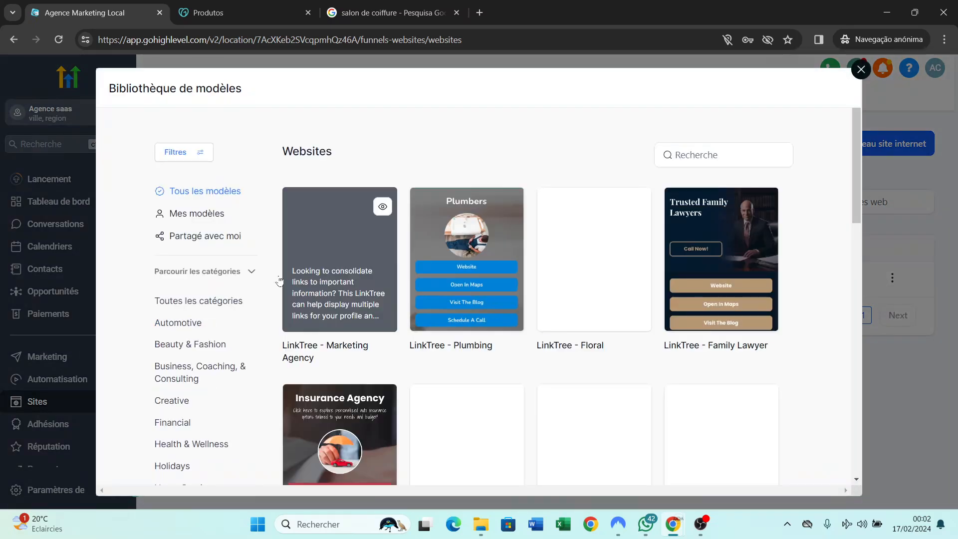
click(205, 345)
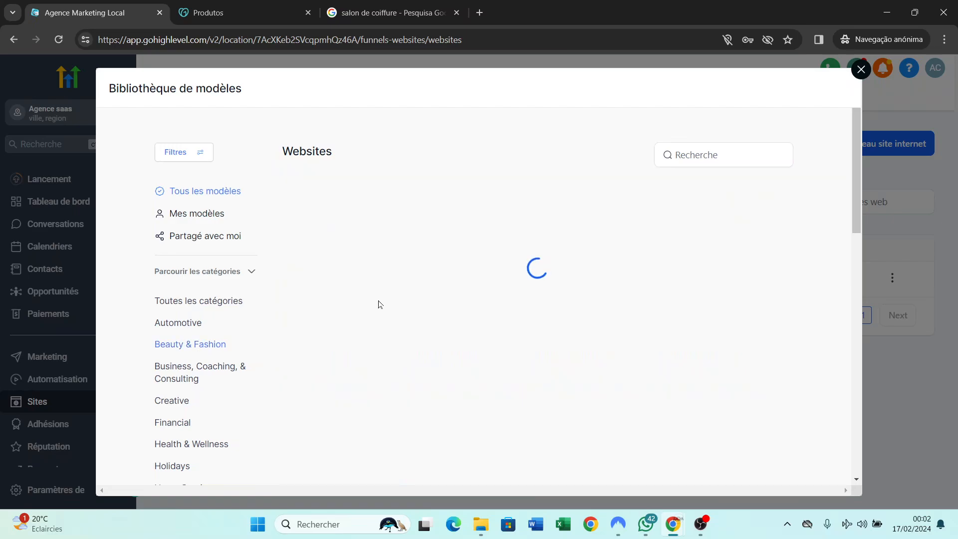
scroll(594, 210, down, 6)
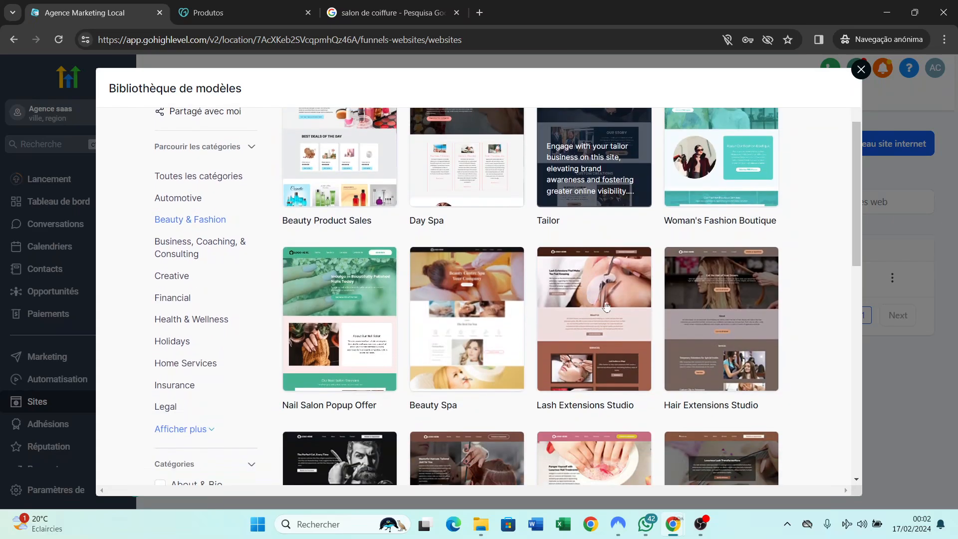
scroll(779, 196, down, 8)
click(562, 402)
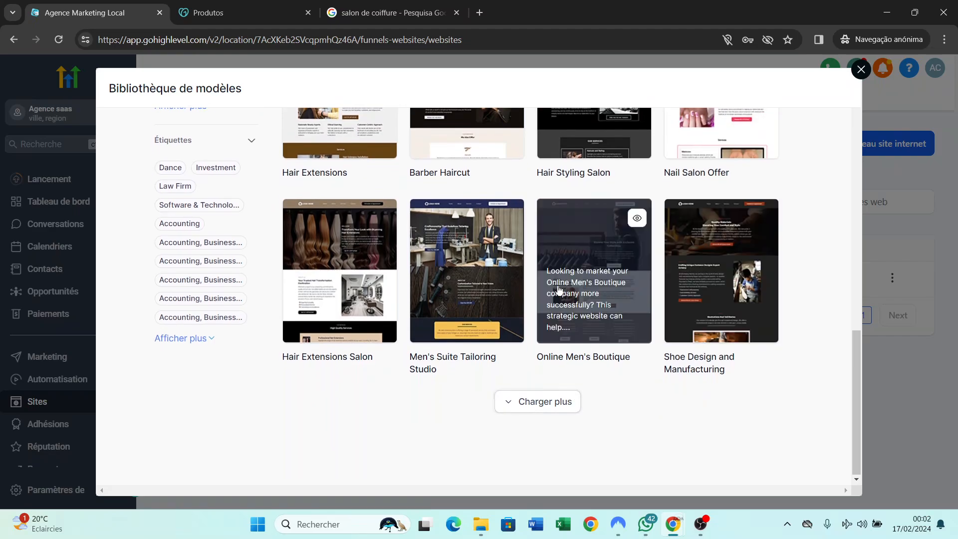
scroll(560, 272, down, 8)
scroll(499, 239, up, 15)
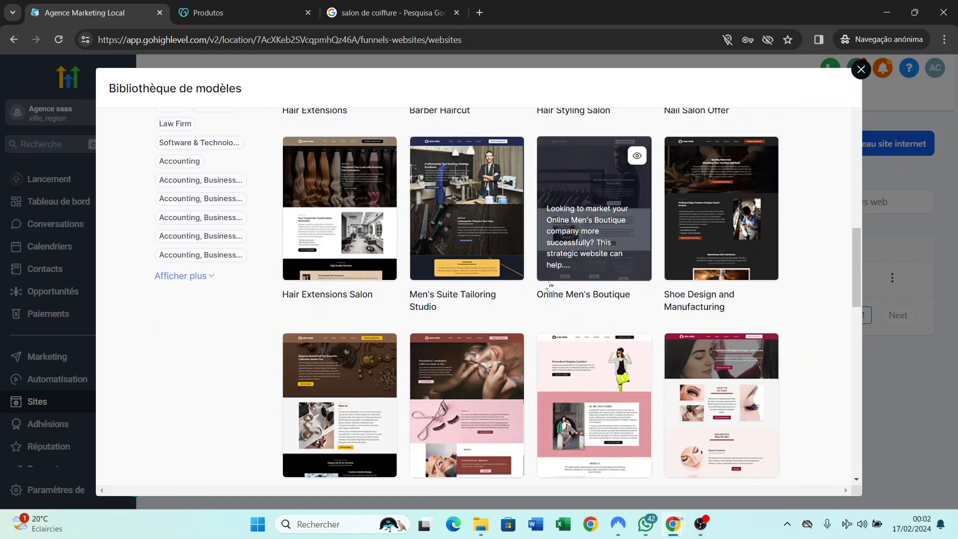
scroll(482, 219, up, 5)
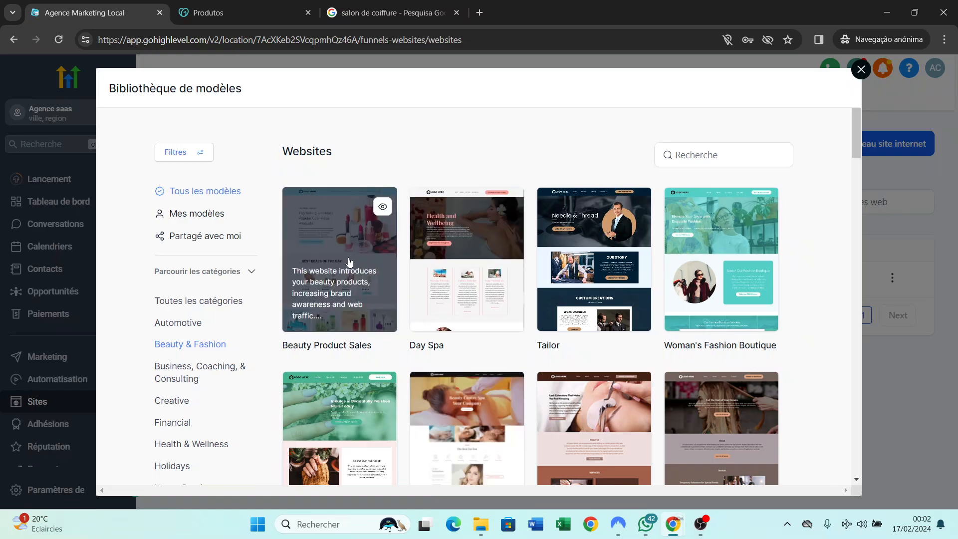
click(324, 236)
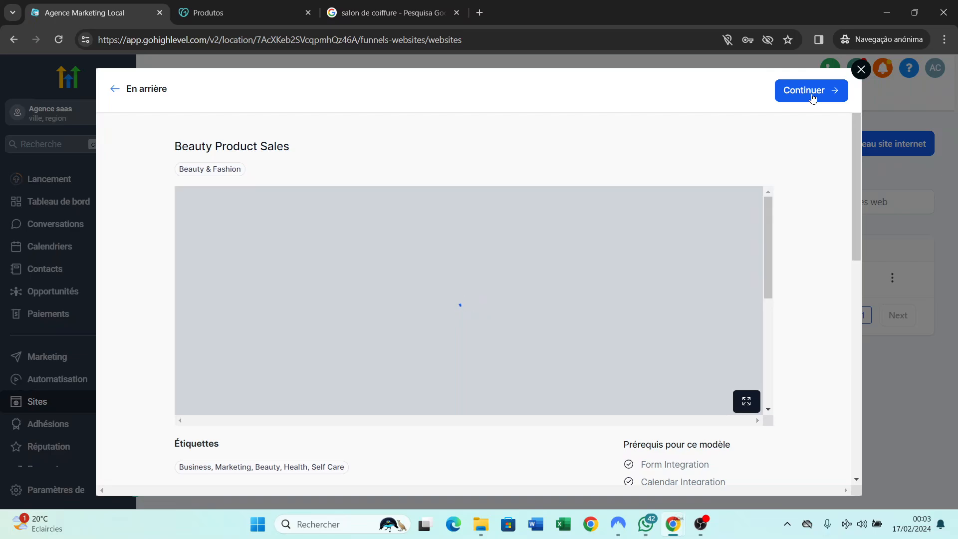
click(860, 70)
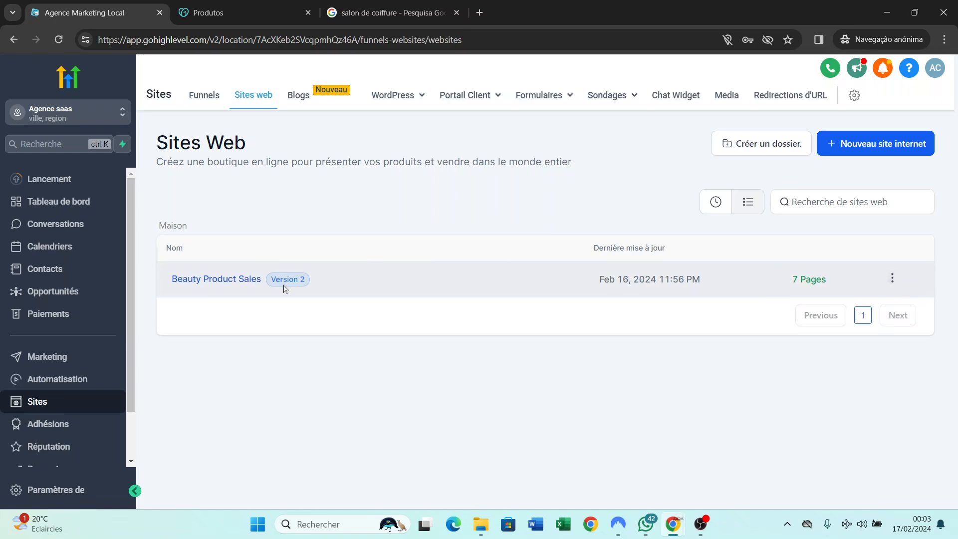
In the site's Paramètres, rename it to 'Indépendants dans le monde de la coiffure'
click(236, 278)
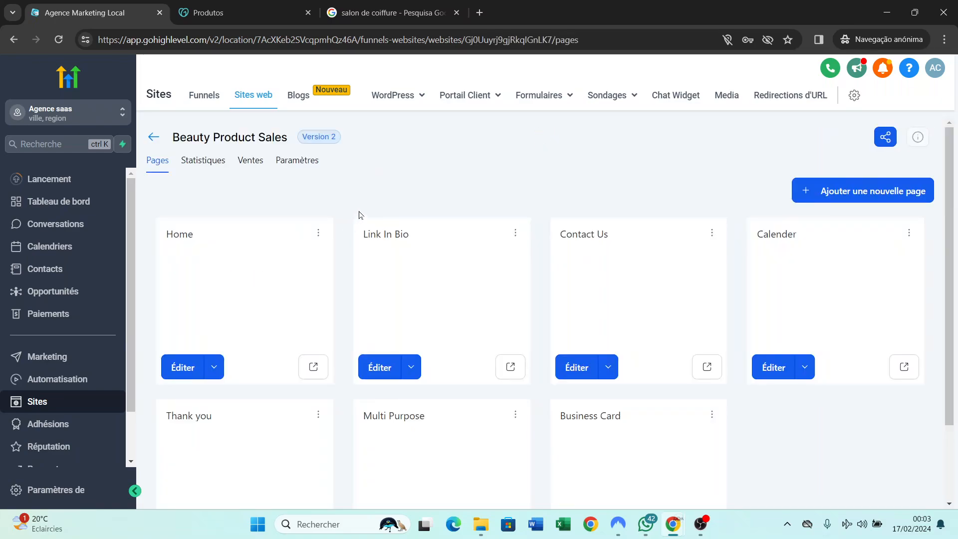
click(298, 160)
drag(299, 241, 148, 249)
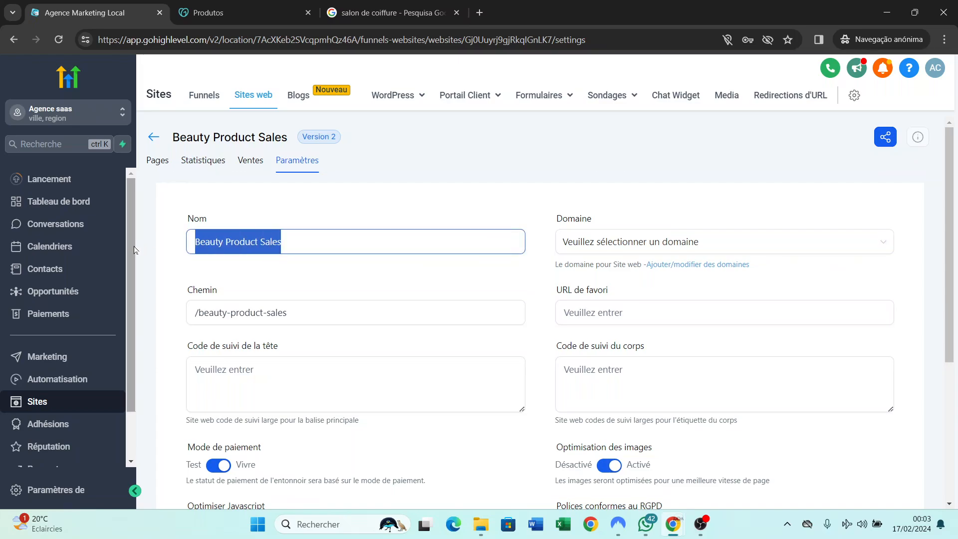
key(Caps_Lock)
key(BackSpace)
text(Indépendants dans le monde de la coiffure)
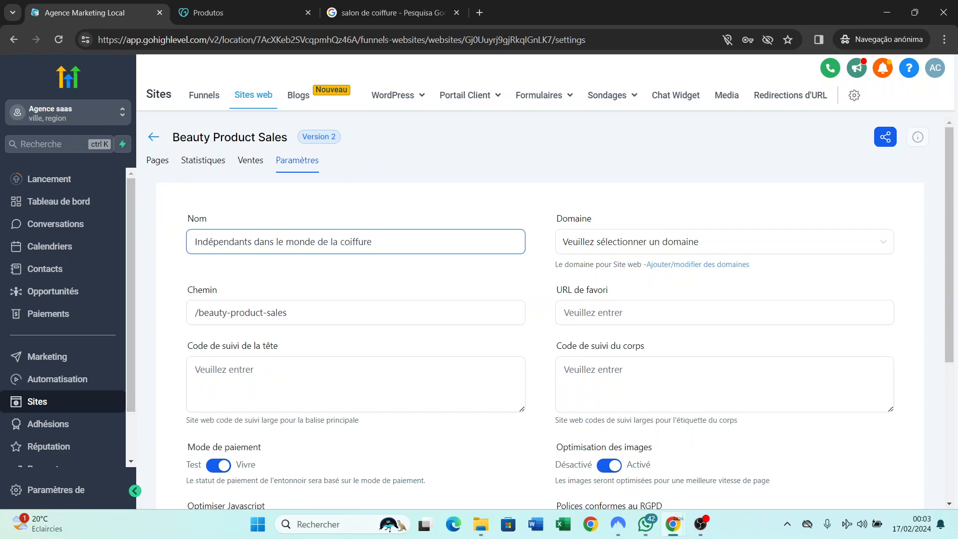
Check the assignable domains and save the website settings with Sauvegarder
click(680, 238)
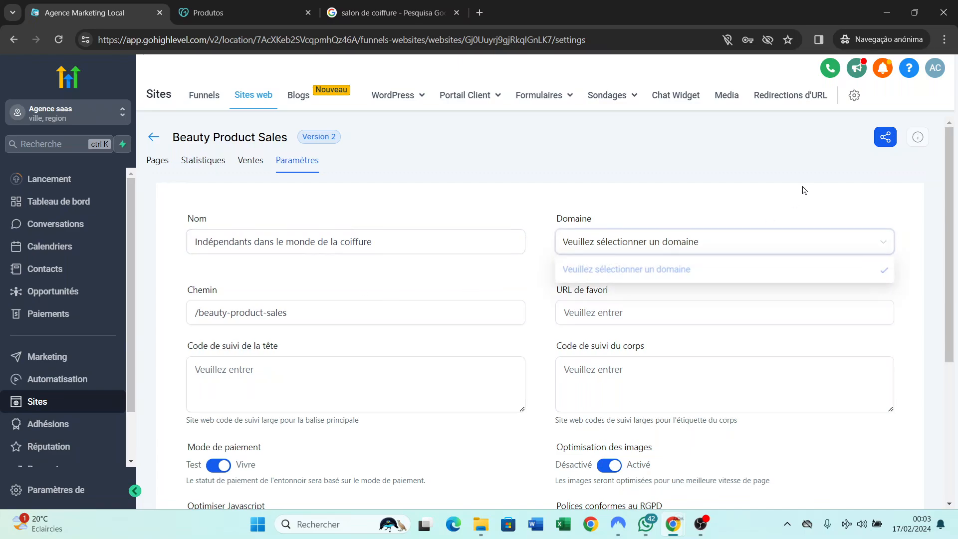
scroll(299, 200, down, 3)
drag(292, 188, 204, 188)
scroll(443, 306, down, 4)
scroll(508, 311, up, 6)
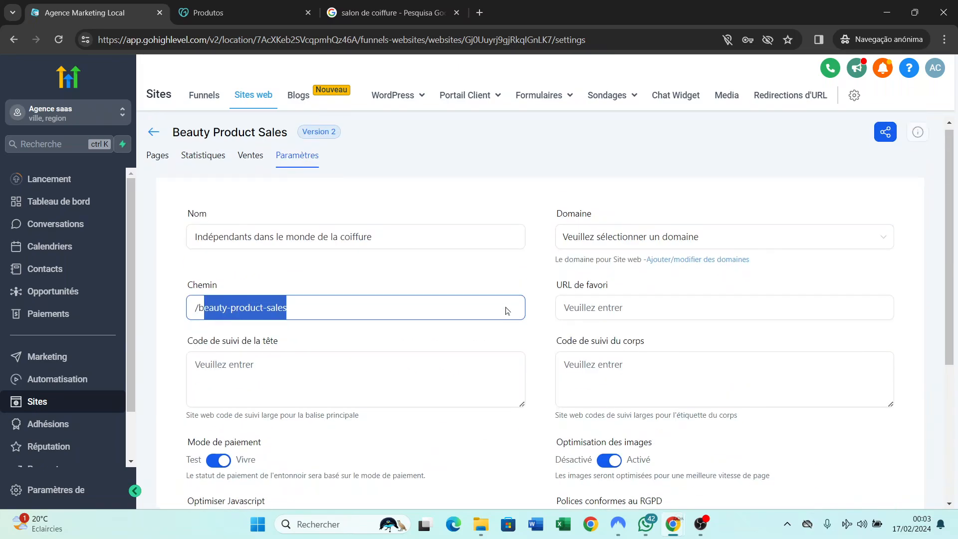
scroll(834, 422, down, 5)
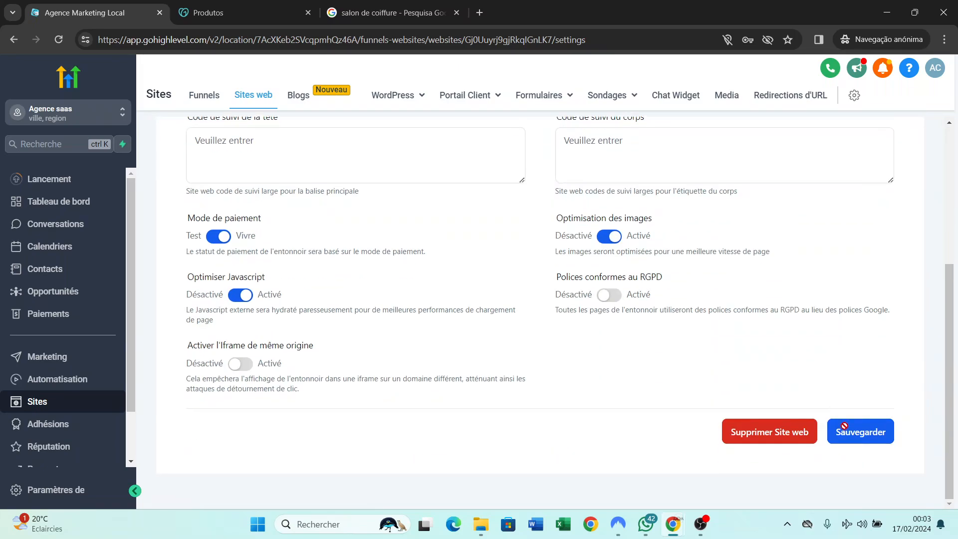
click(842, 431)
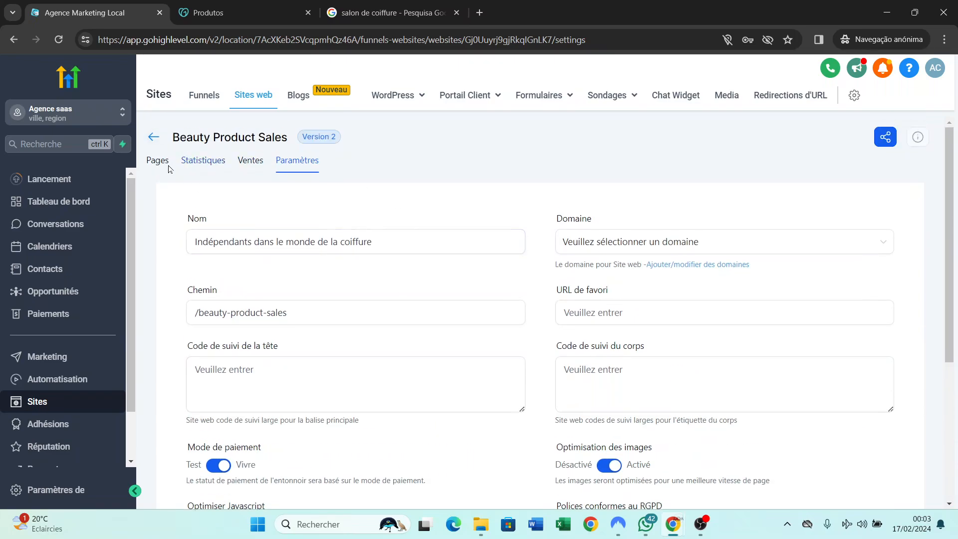
click(159, 166)
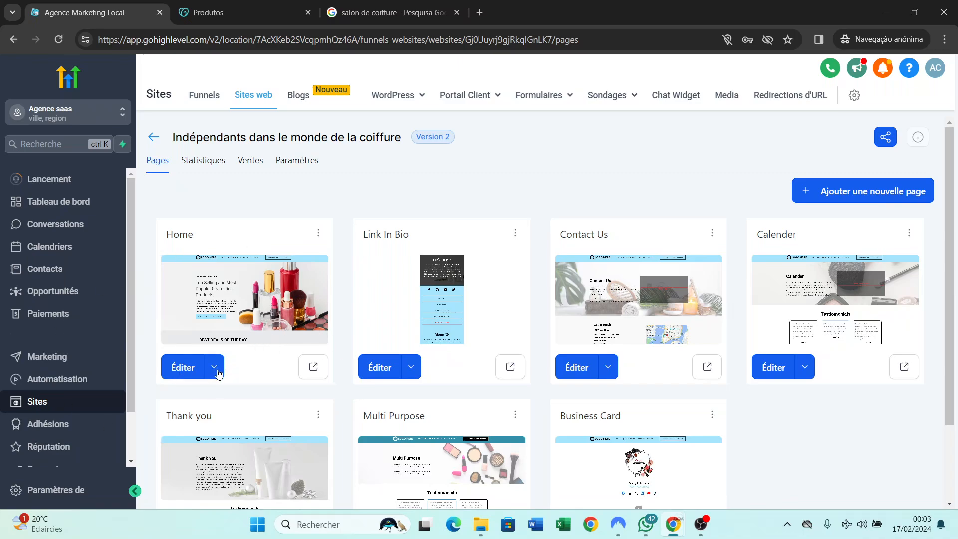
Open the Home page in the page builder via Modifier dans un nouvel onglet
click(214, 370)
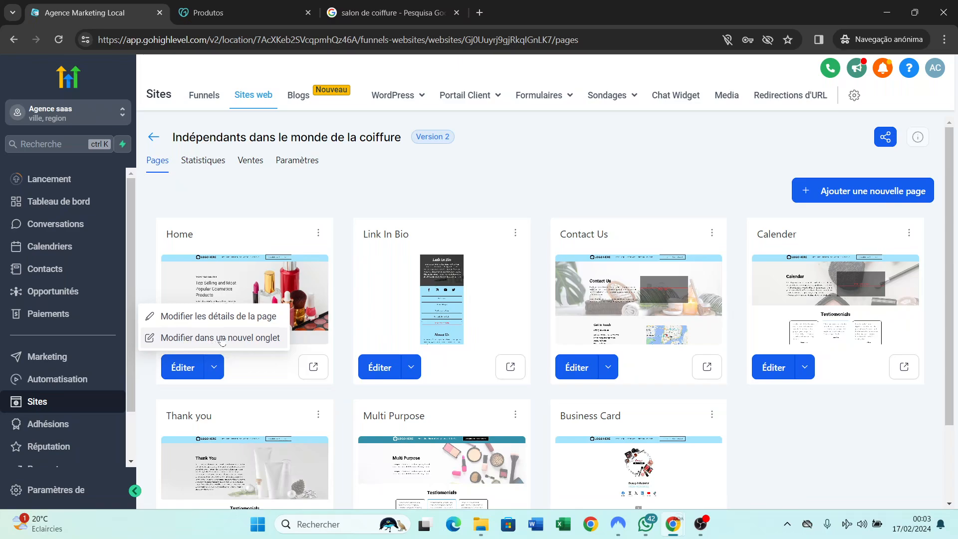
click(221, 338)
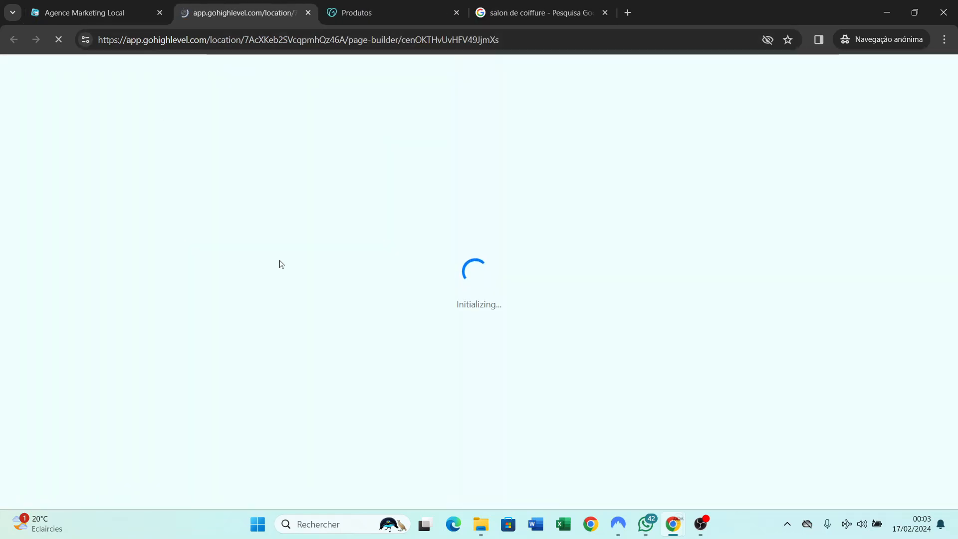
click(134, 23)
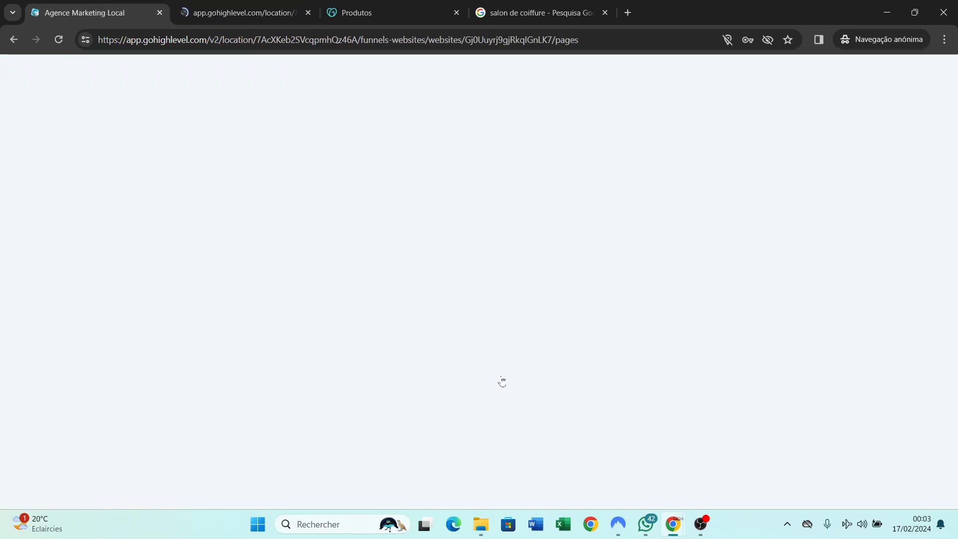
click(267, 5)
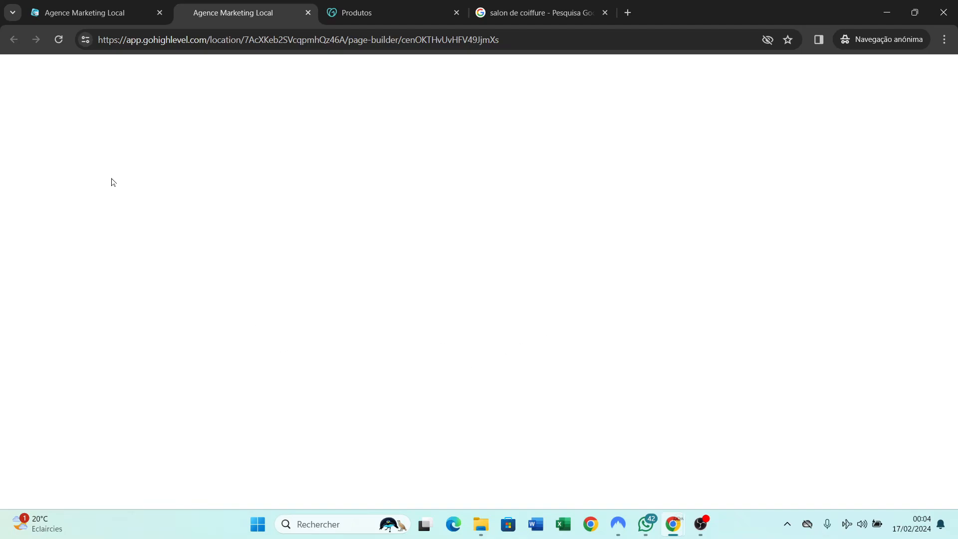
click(94, 1)
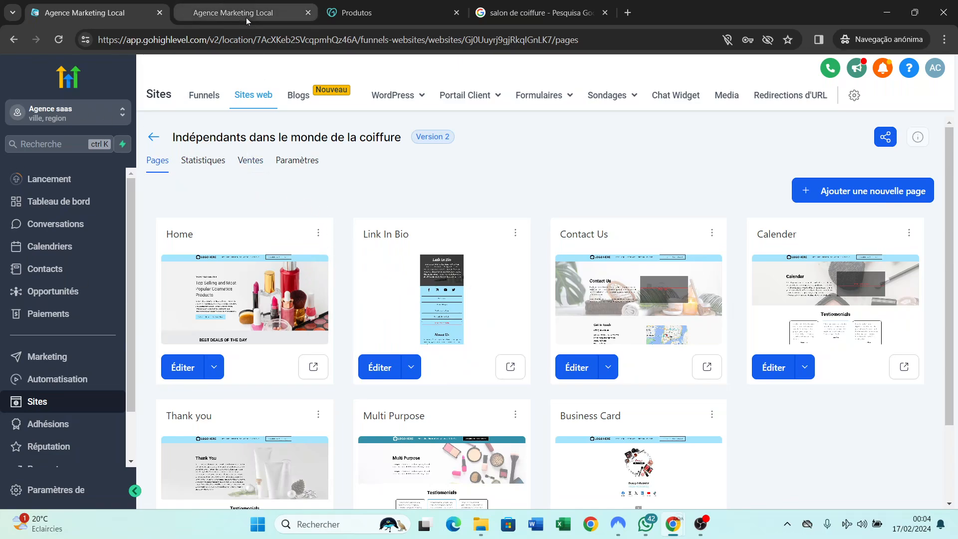
click(232, 10)
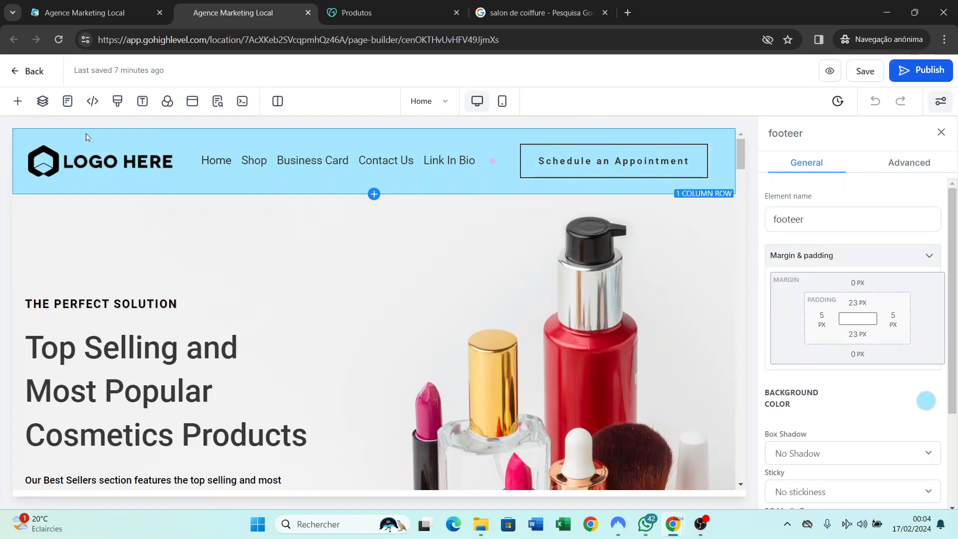
Replace the cosmetics hero headline with 'Créer votre site web pour le monde de la coiffure.'
scroll(481, 293, down, 3)
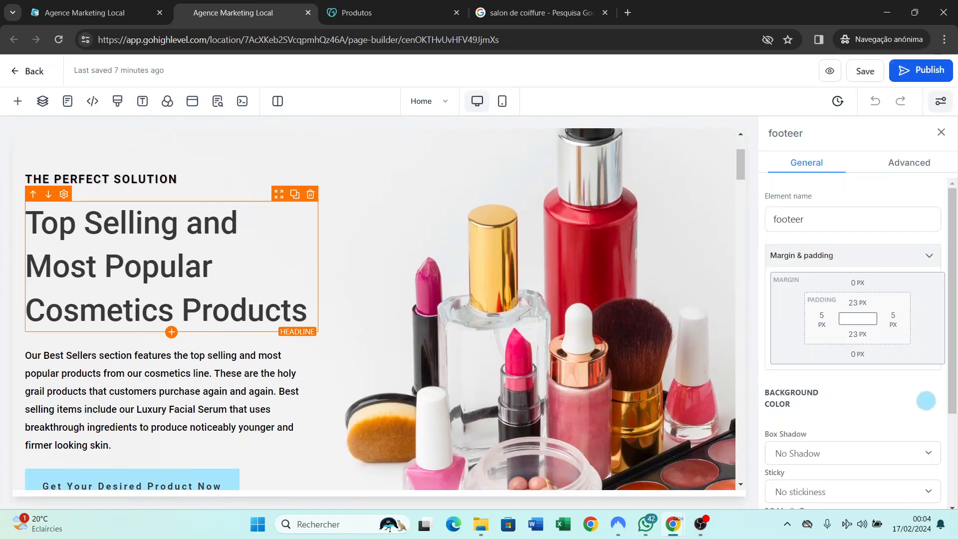
drag(308, 311, 25, 222)
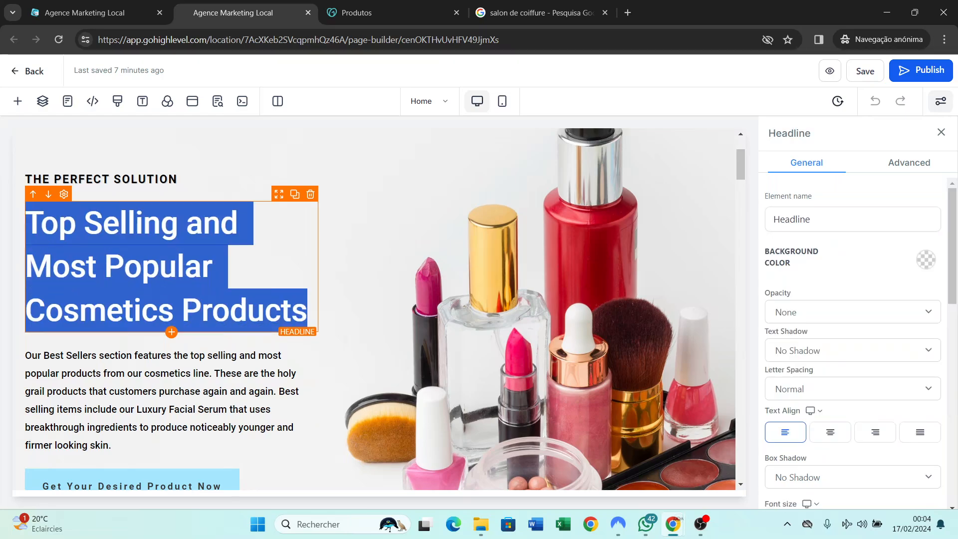
text(Créer )
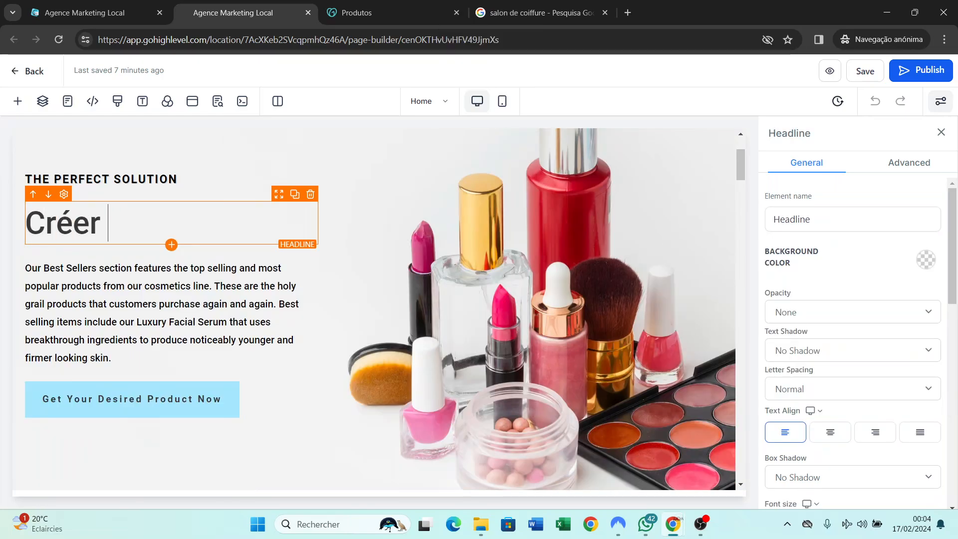
text(votre site web et)
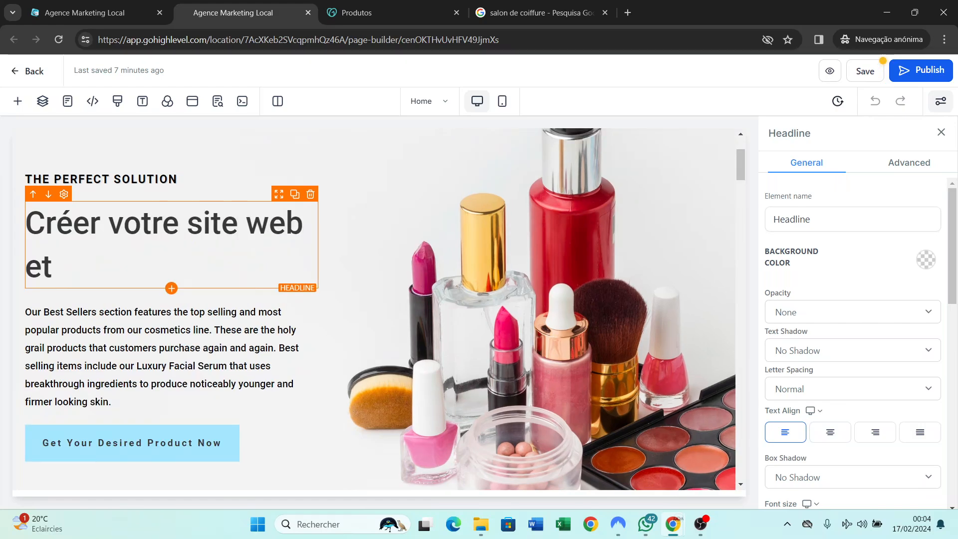
key(BackSpace)
key(BackSpace)
text(pour)
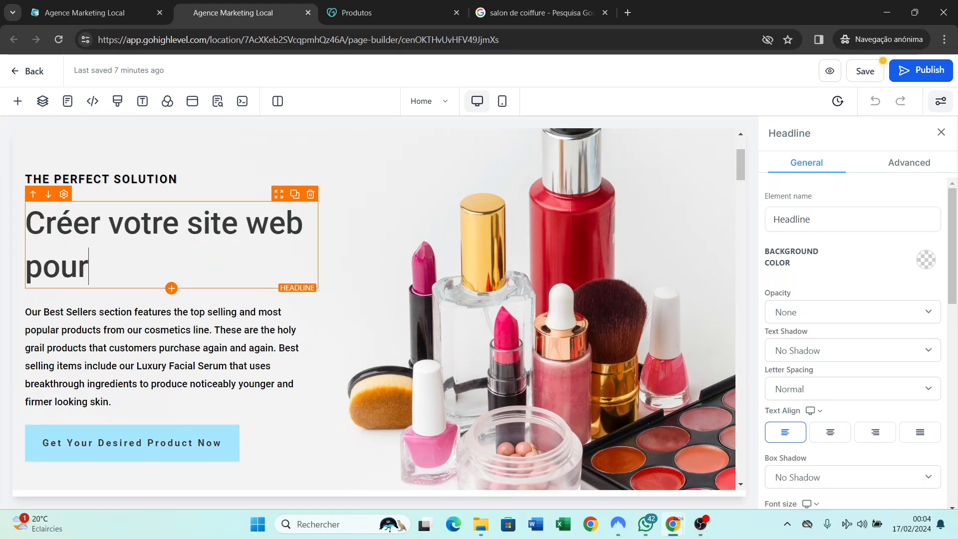
text( le monde )
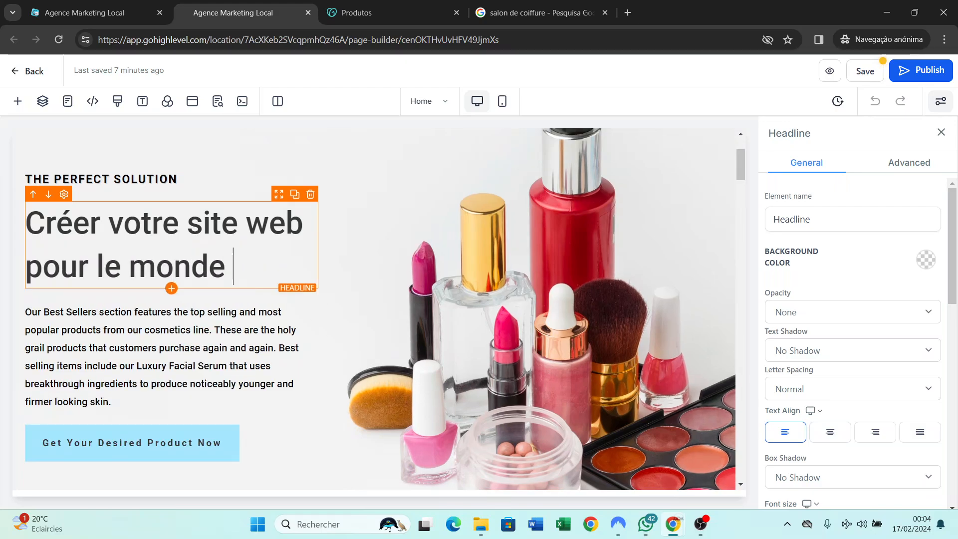
text(de la coi)
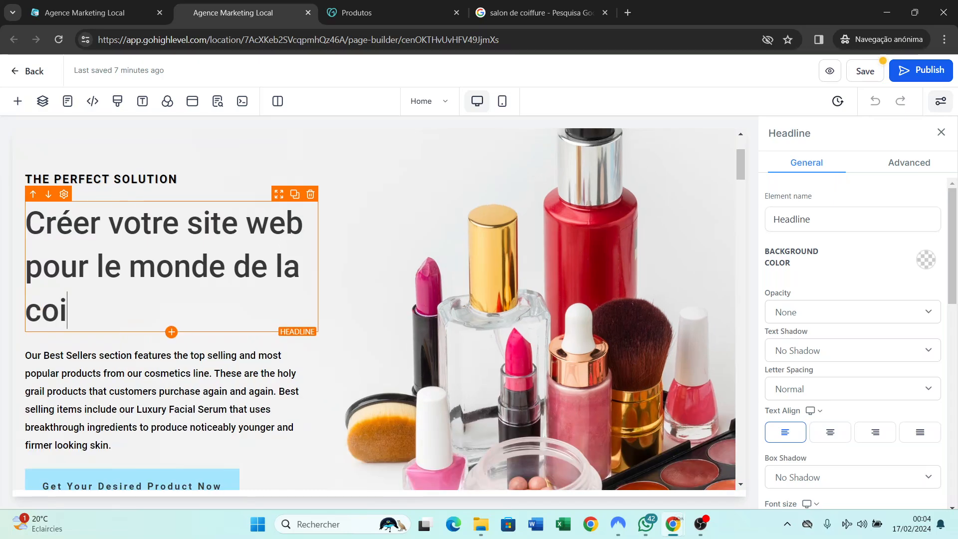
text(ffure.)
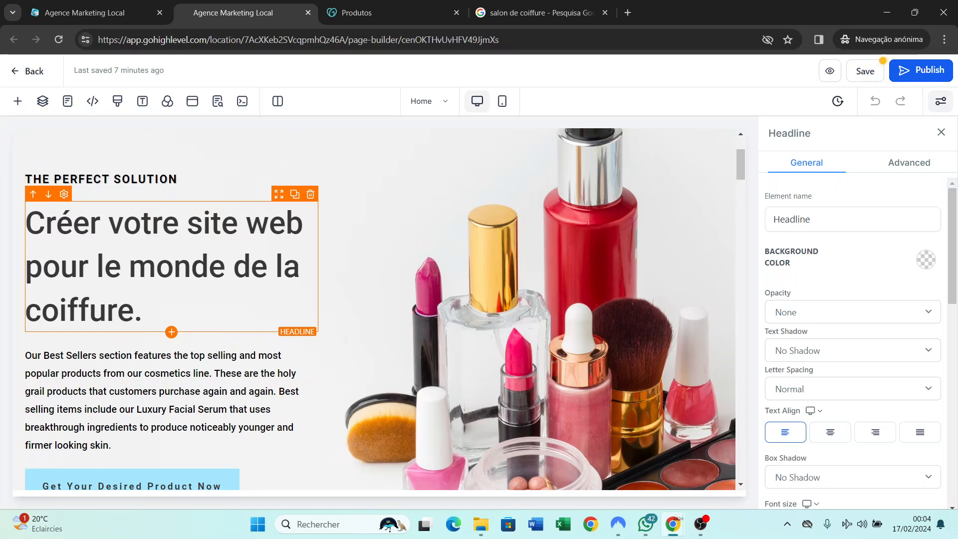
scroll(417, 203, down, 3)
scroll(416, 203, up, 3)
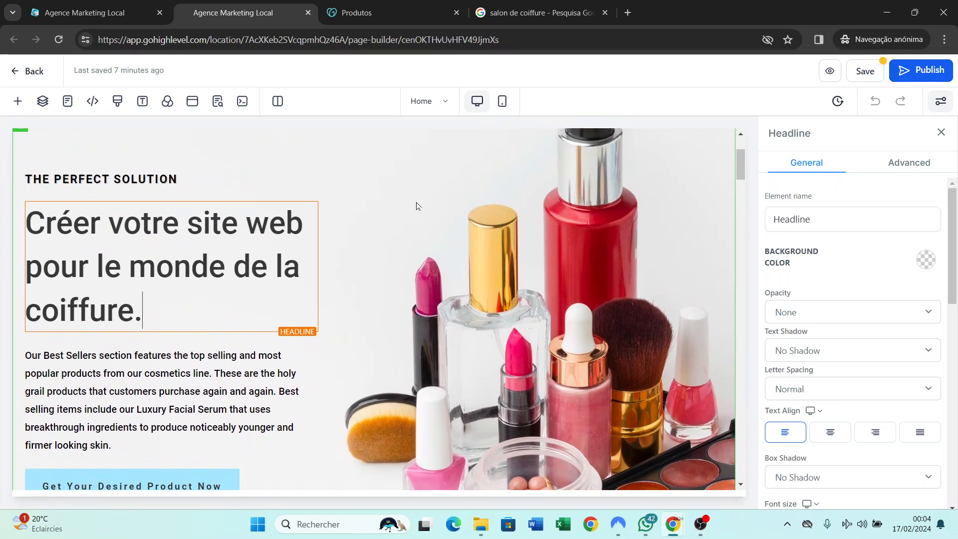
scroll(417, 203, down, 4)
click(165, 307)
Change the hero button's Text option to '7 jours offerts'
scroll(848, 324, down, 10)
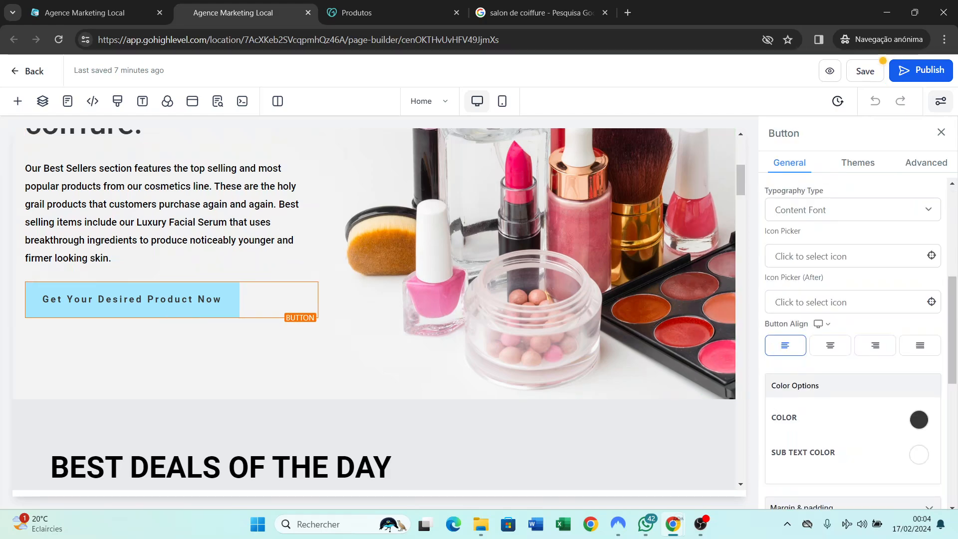
triple_click(850, 316)
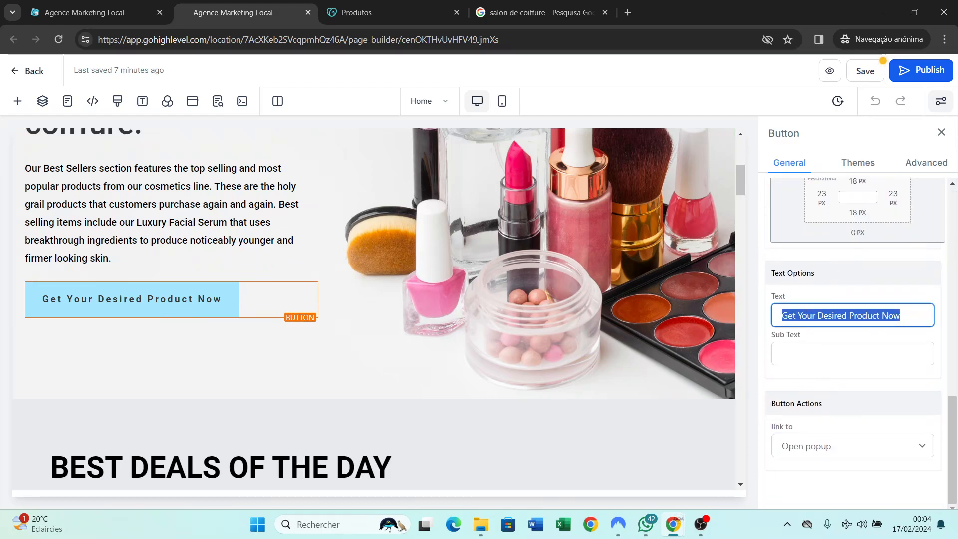
key(BackSpace)
text(7 jours offert)
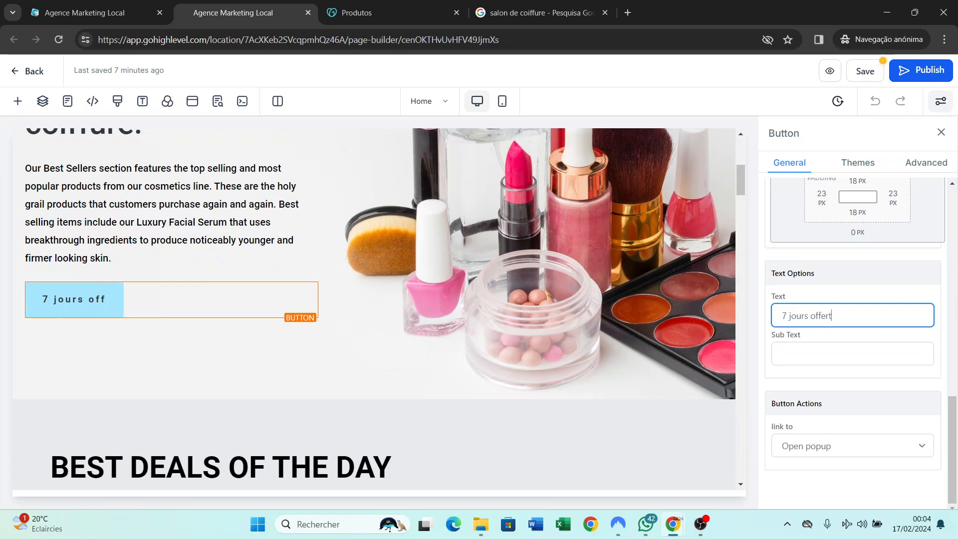
text(s)
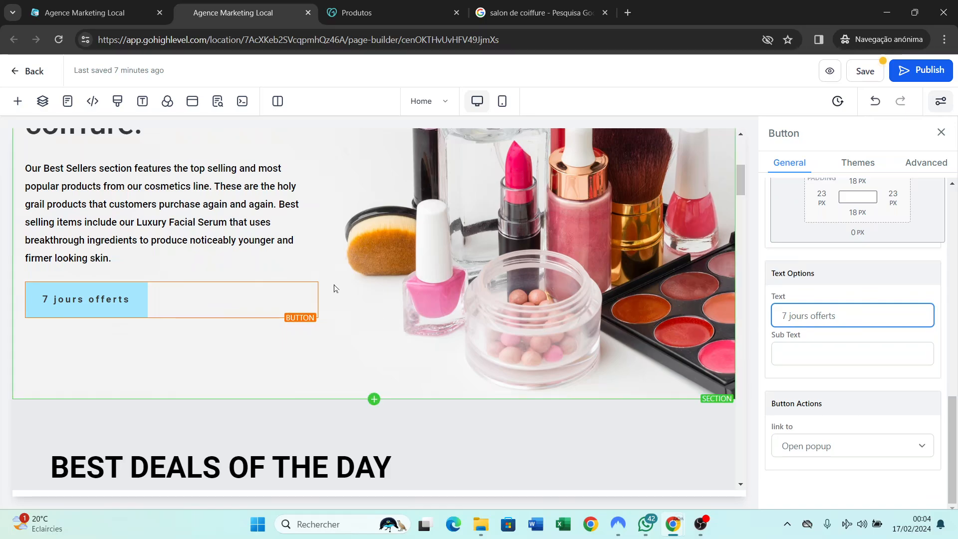
scroll(418, 242, up, 4)
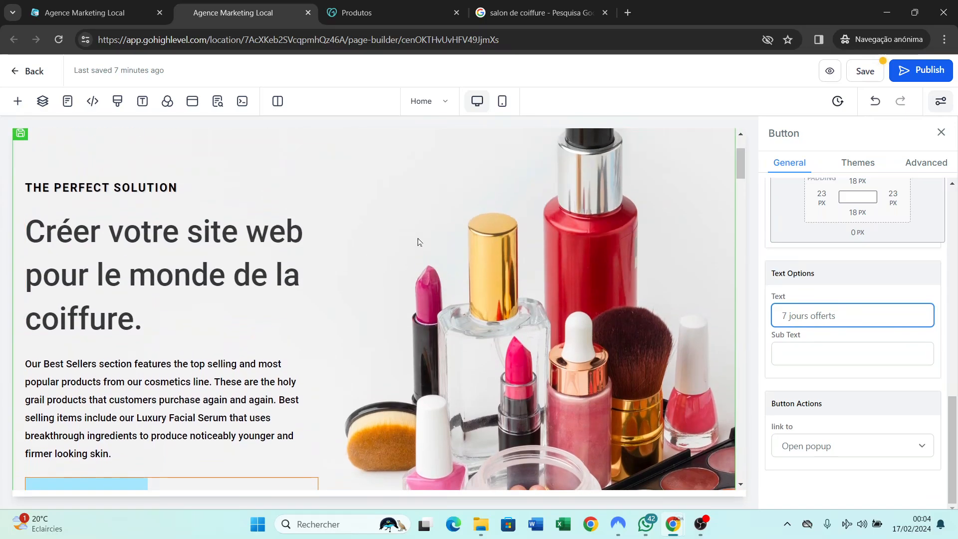
scroll(418, 241, down, 7)
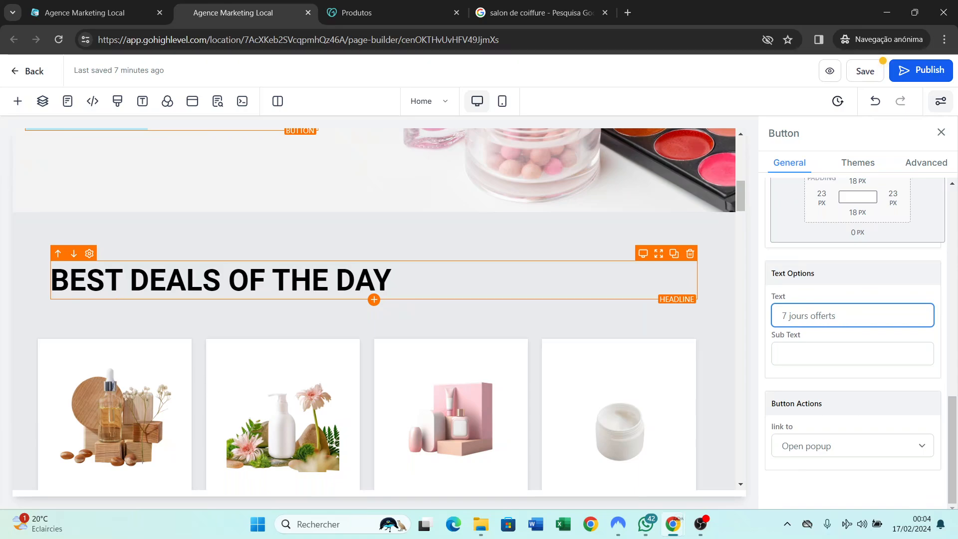
scroll(555, 267, down, 12)
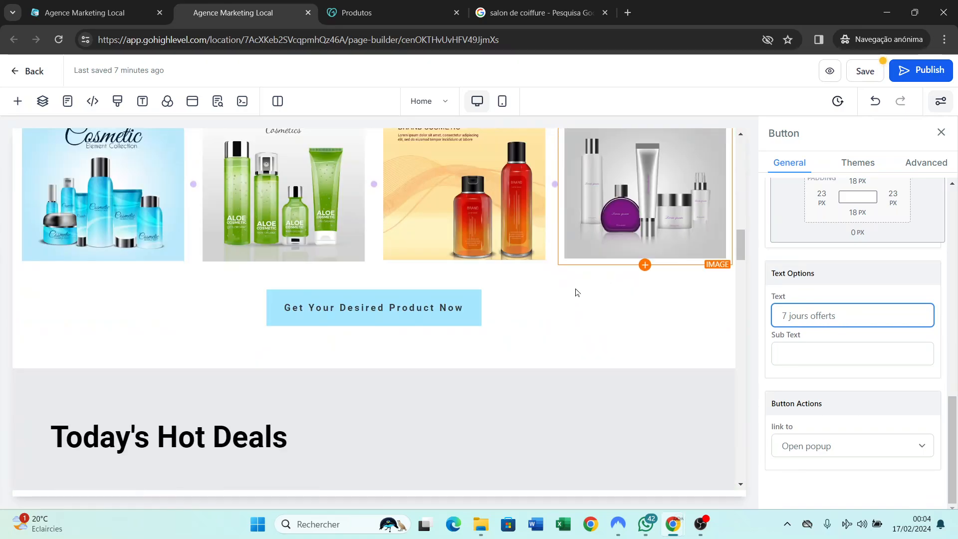
scroll(741, 252, up, 10)
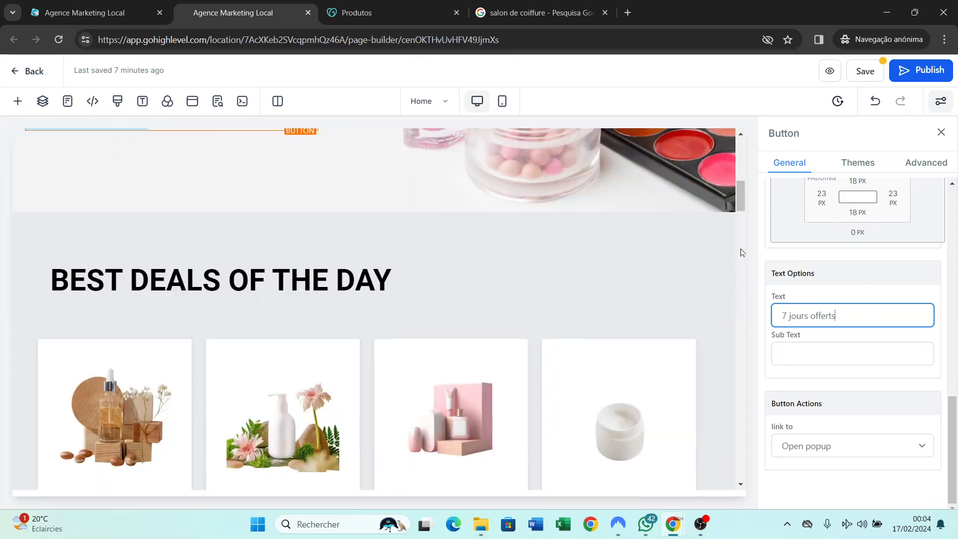
scroll(587, 310, down, 10)
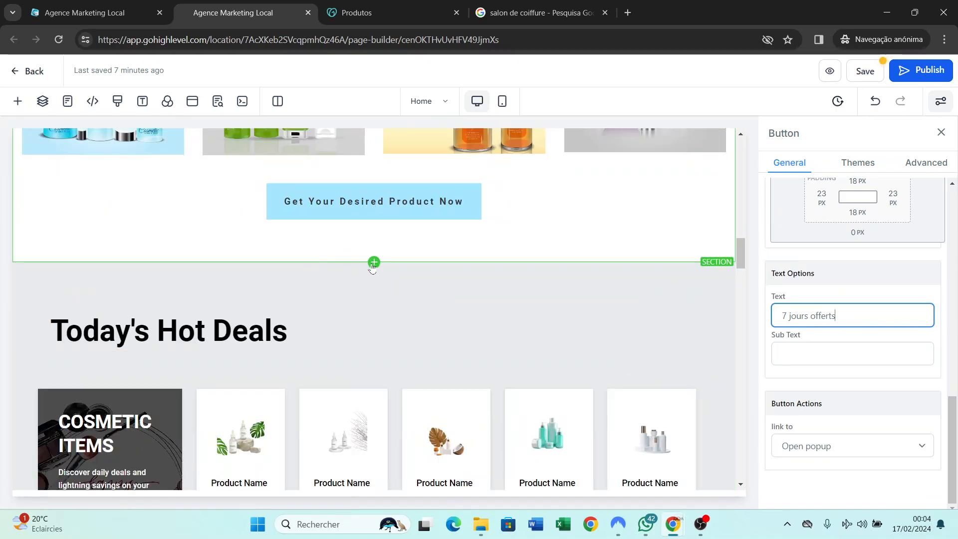
Add a full-width section with a 2 Column row below the product images
click(373, 262)
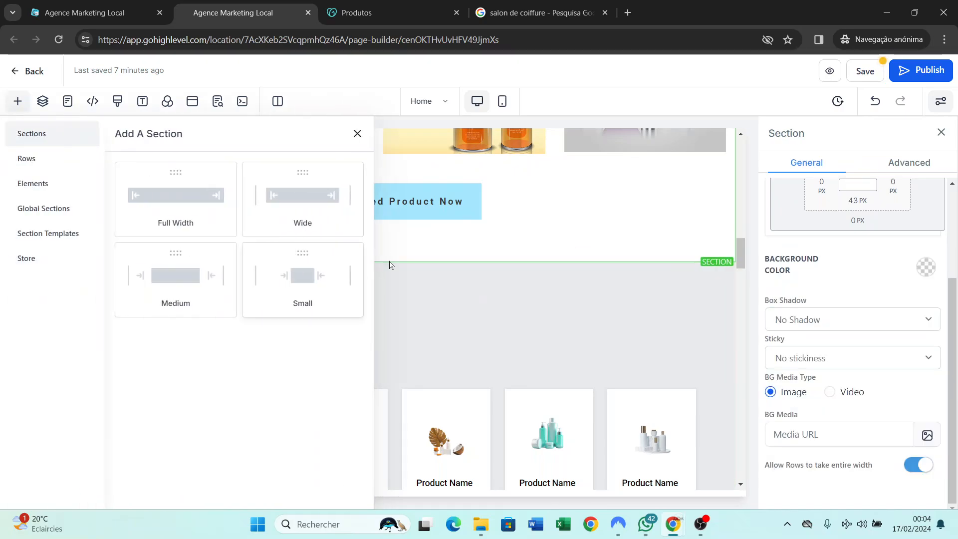
drag(176, 202, 429, 279)
click(394, 306)
drag(295, 208, 324, 276)
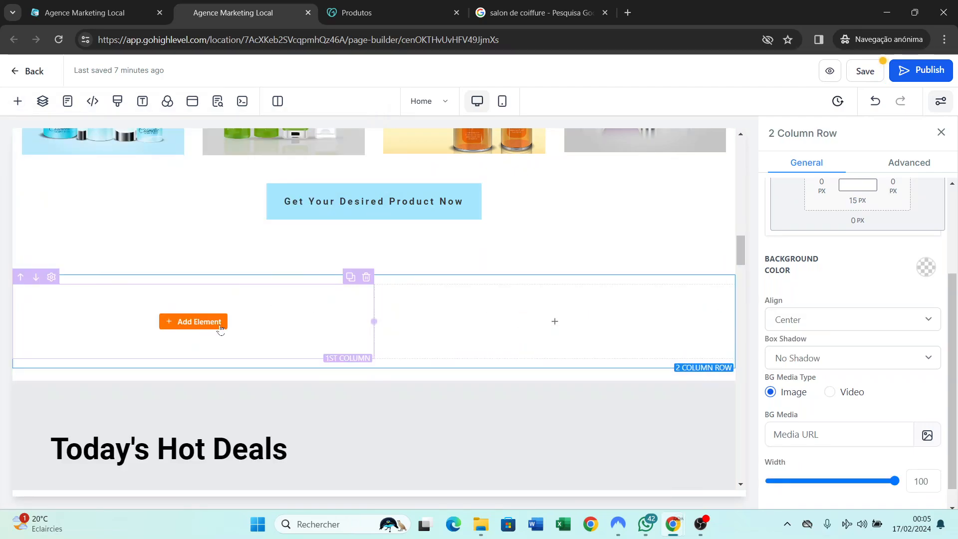
Place a headline in the left column reading 'Plan Basic'
click(216, 325)
drag(168, 243, 305, 339)
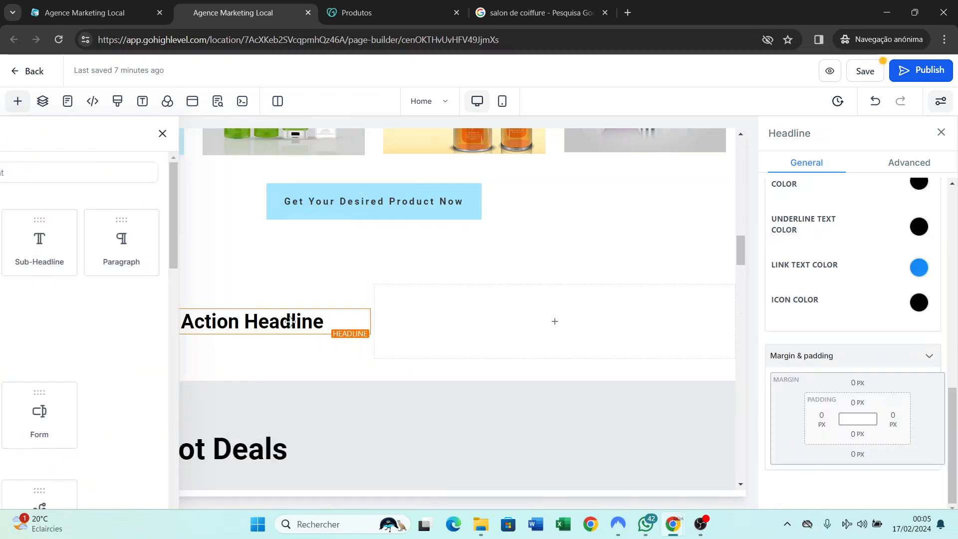
double_click(283, 322)
key(ctrl+a)
key(Caps_Lock)
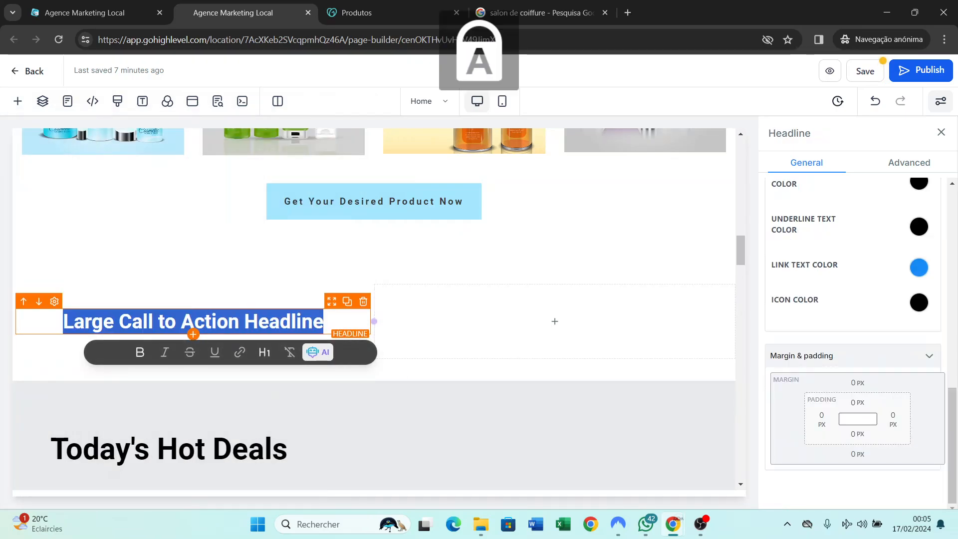
text(P)
key(Caps_Lock)
text(lan)
key(Caps_Lock)
text(B)
key(Caps_Lock)
text(asic)
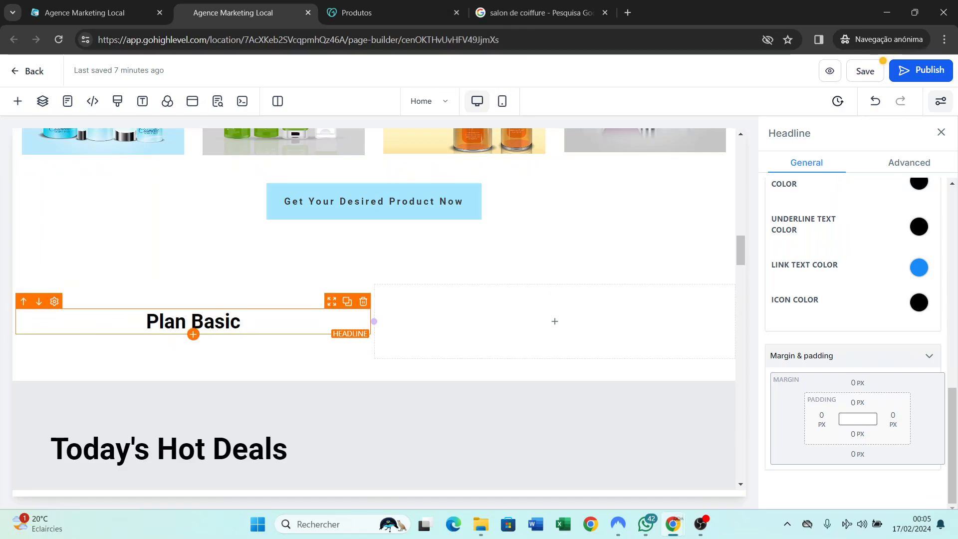
Duplicate the headline into the right column as 'Plan Pro', then add a bullet list under Plan Basic
click(348, 301)
drag(331, 290, 522, 315)
drag(589, 329, 582, 333)
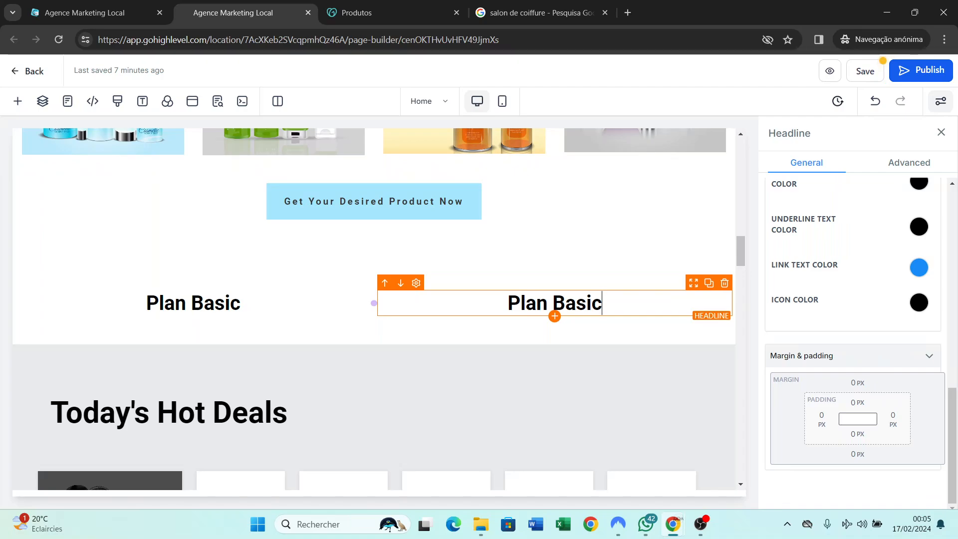
drag(552, 303, 592, 303)
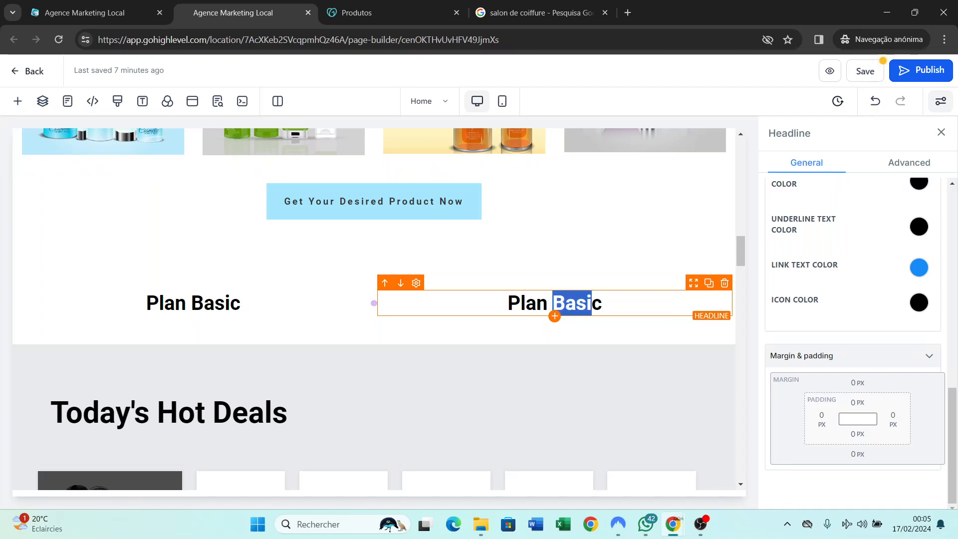
key(BackSpace)
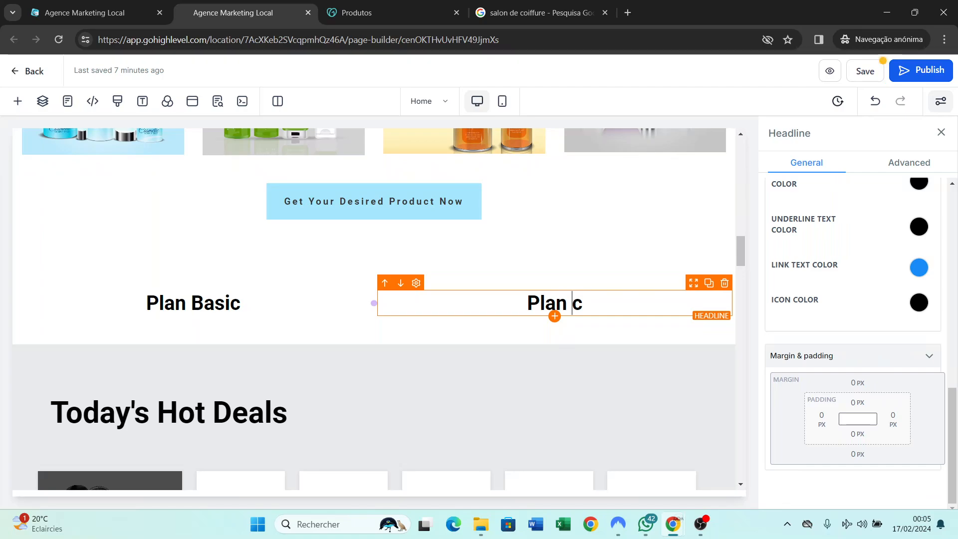
key(Delete)
key(Caps_Lock)
text(Pro)
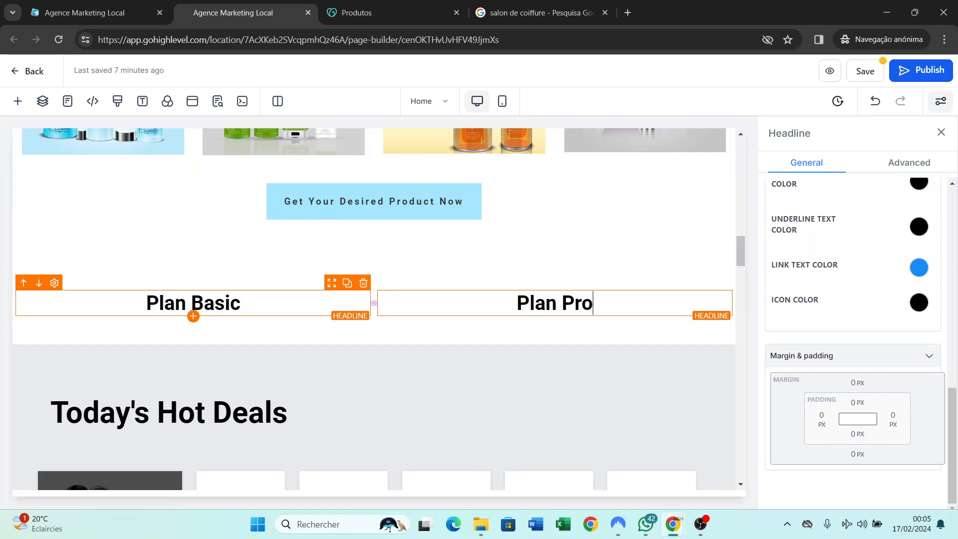
click(193, 317)
click(162, 291)
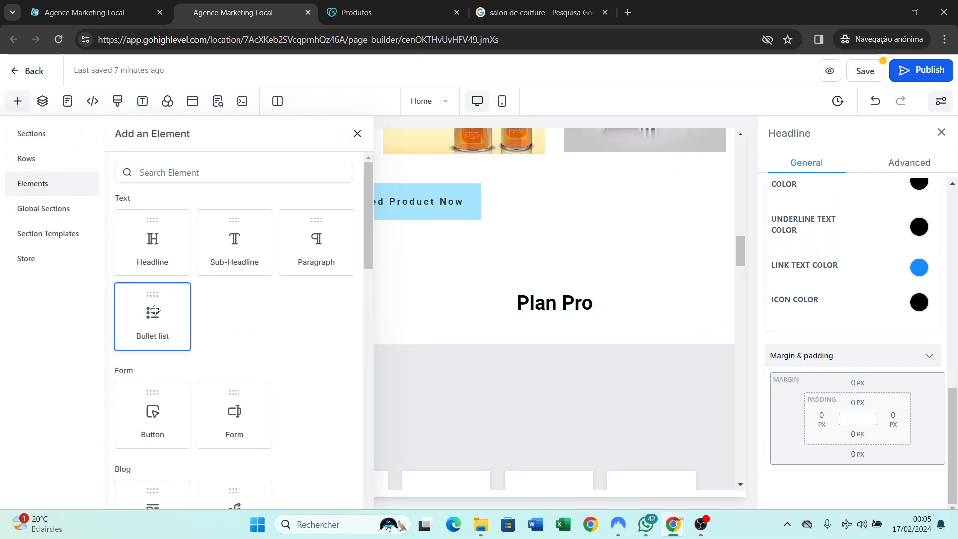
Replace the placeholder bullets with Site web, Tunnel de vente, Chat Bot, Email marketing, Support, Calendriers
key(ctrl+a)
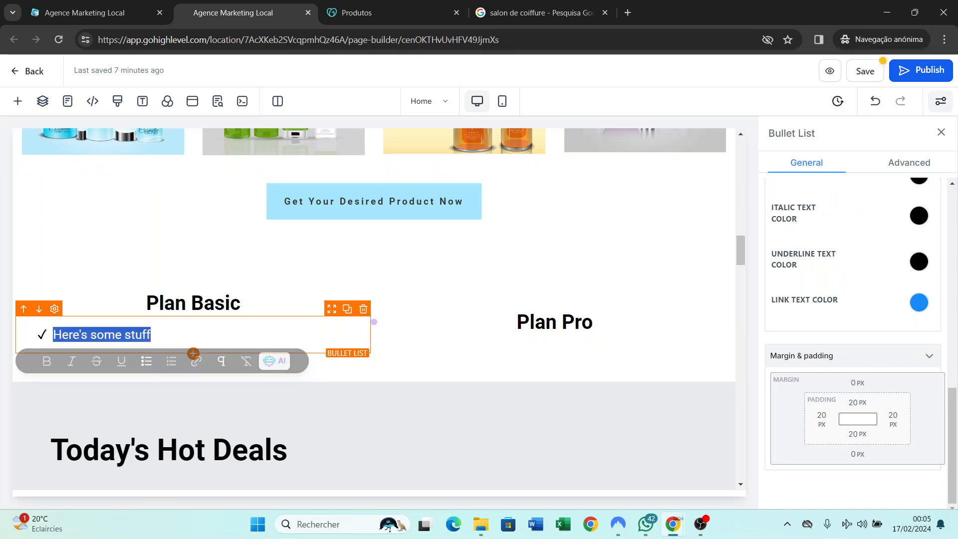
key(Caps_Lock)
text(S)
key(Caps_Lock)
text(ite web)
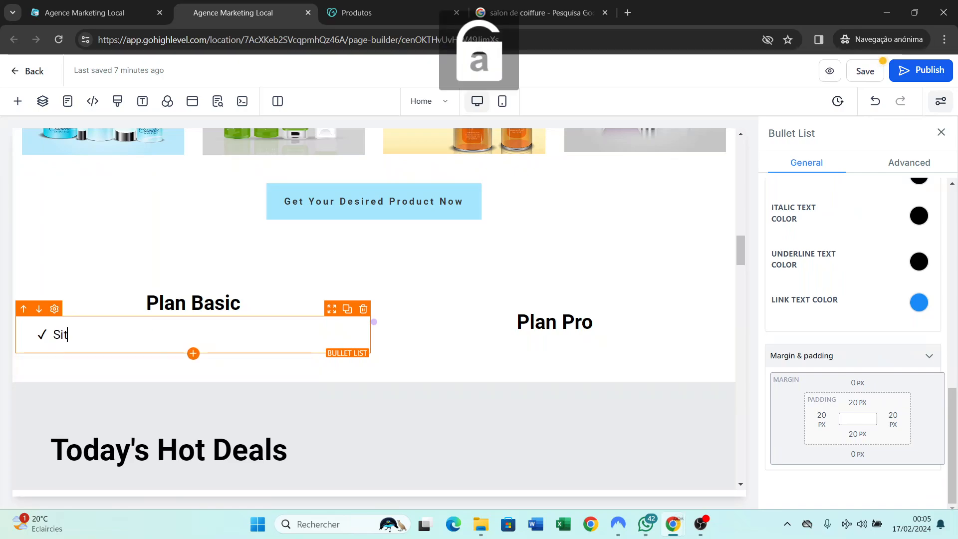
key(Return)
key(Caps_Lock)
text(T)
key(Caps_Lock)
text(unnel de vente)
key(Return)
key(Caps_Lock)
text(C)
key(Caps_Lock)
text(hat)
key(Caps_Lock)
text(B)
key(Caps_Lock)
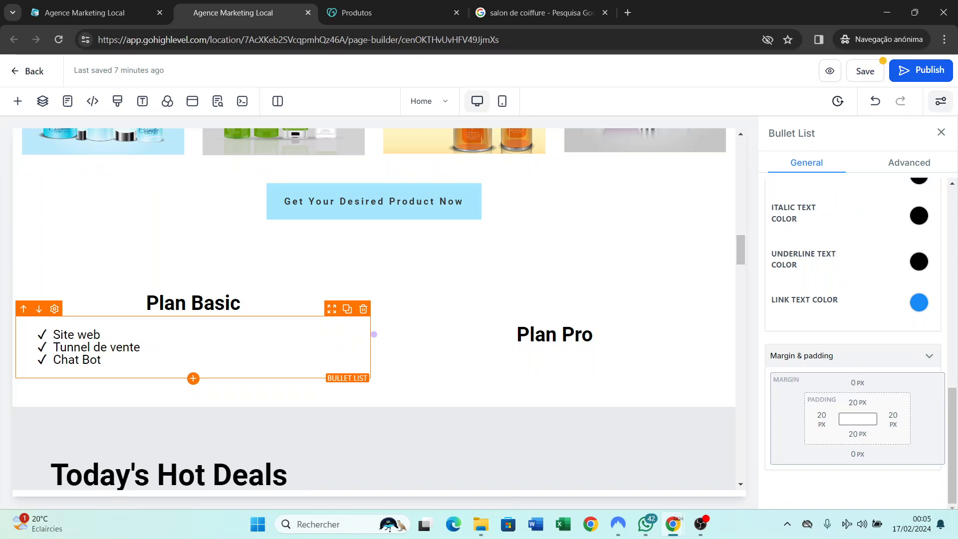
key(Return)
text(Email marketing)
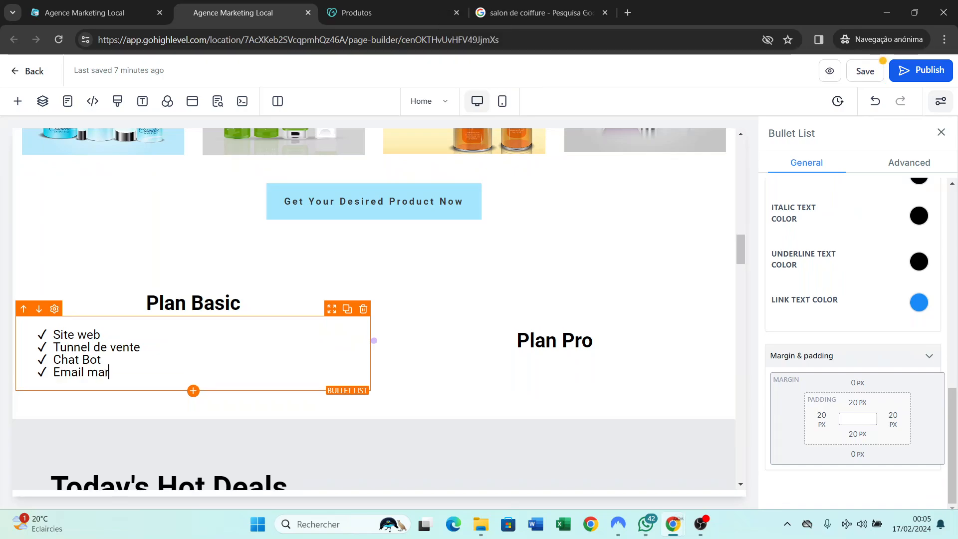
key(Return)
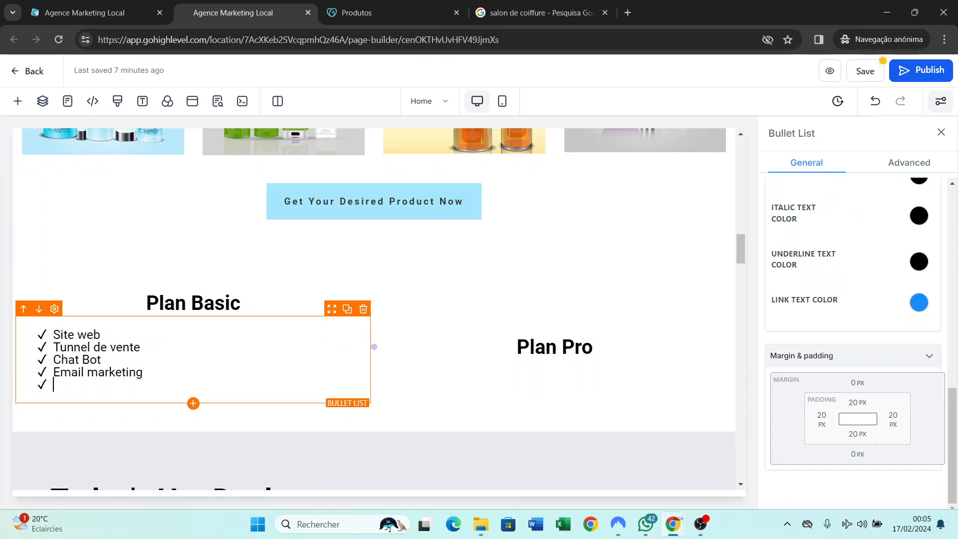
key(Caps_Lock)
text(S)
key(Caps_Lock)
text(upport)
key(Return)
key(Caps_Lock)
text(C)
key(Caps_Lock)
text(alendriers)
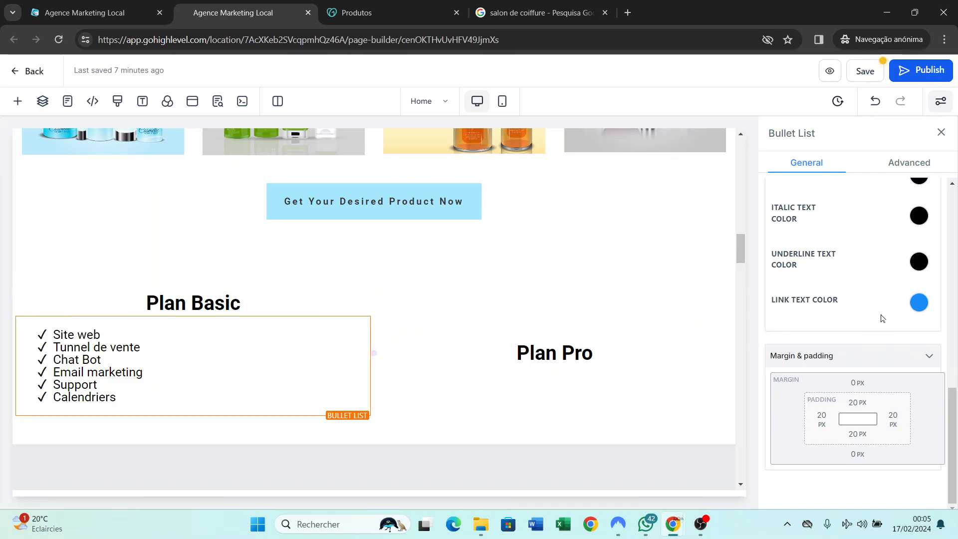
Set the Plan Basic bullet list's line height to 1.7
click(922, 168)
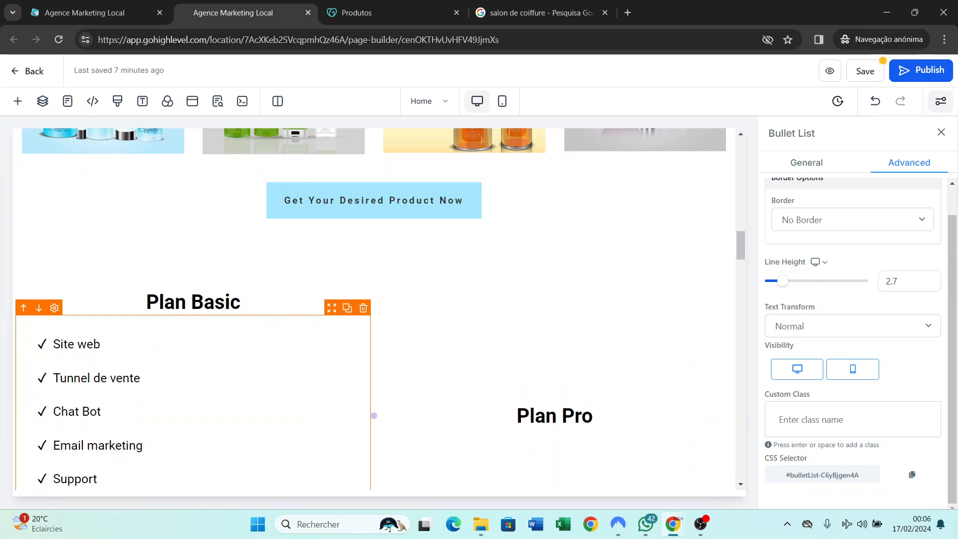
scroll(300, 339, down, 2)
double_click(892, 281)
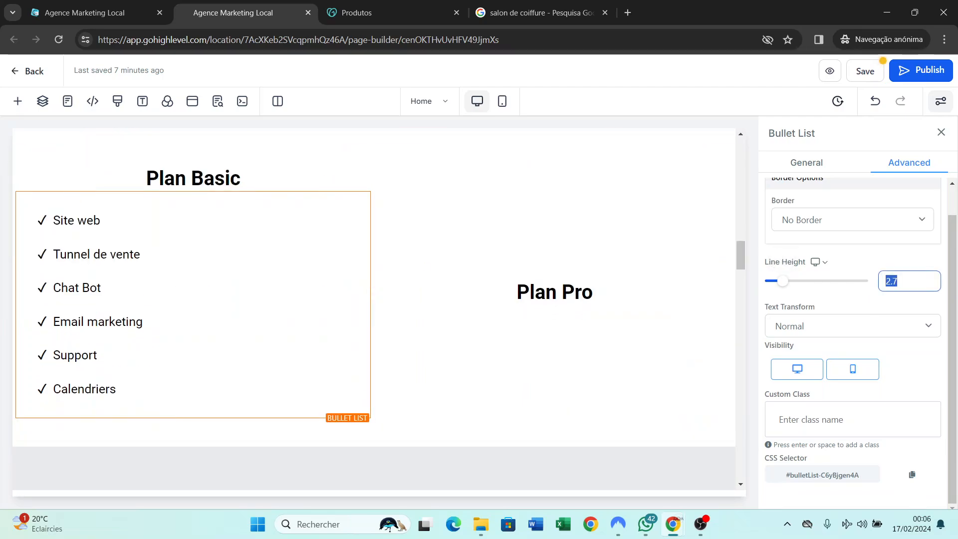
text(1.7)
click(262, 163)
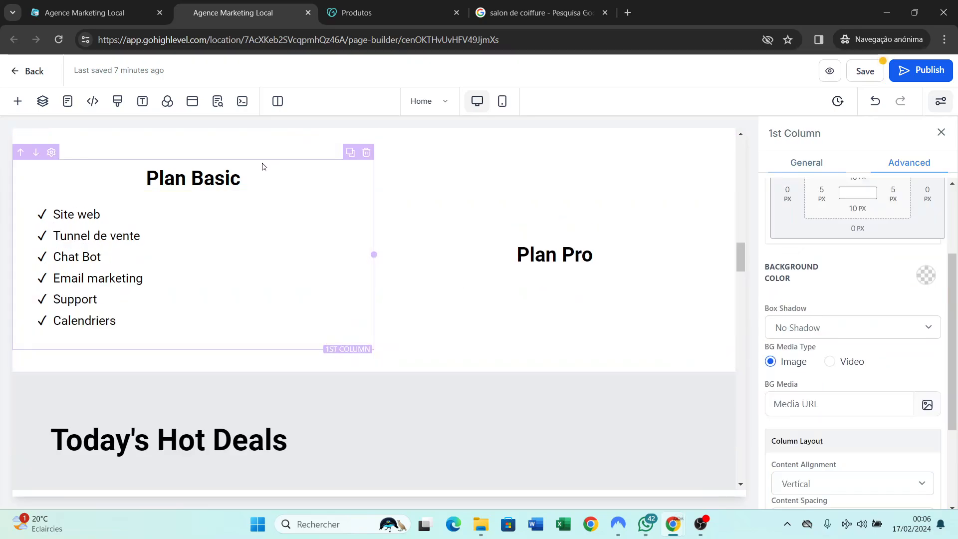
Duplicate the feature list and move the copy into the Plan Pro column
click(347, 184)
drag(332, 185, 490, 237)
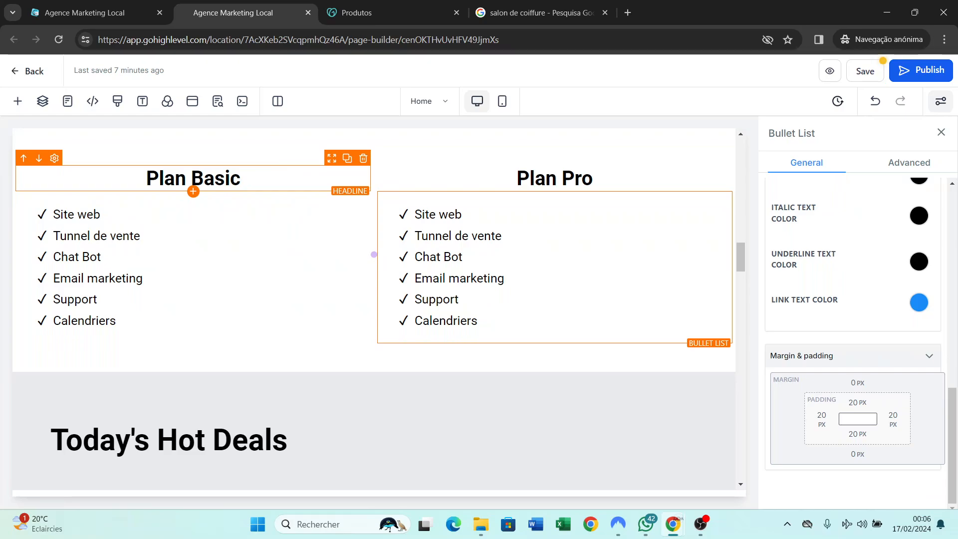
click(226, 228)
click(193, 343)
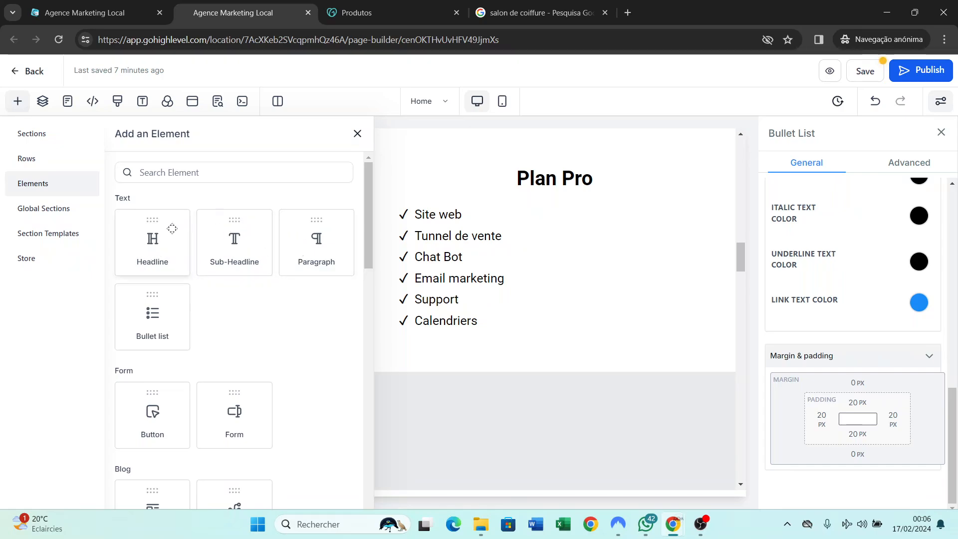
Add a headline reading 47€/Mois under the Plan Basic title
click(159, 246)
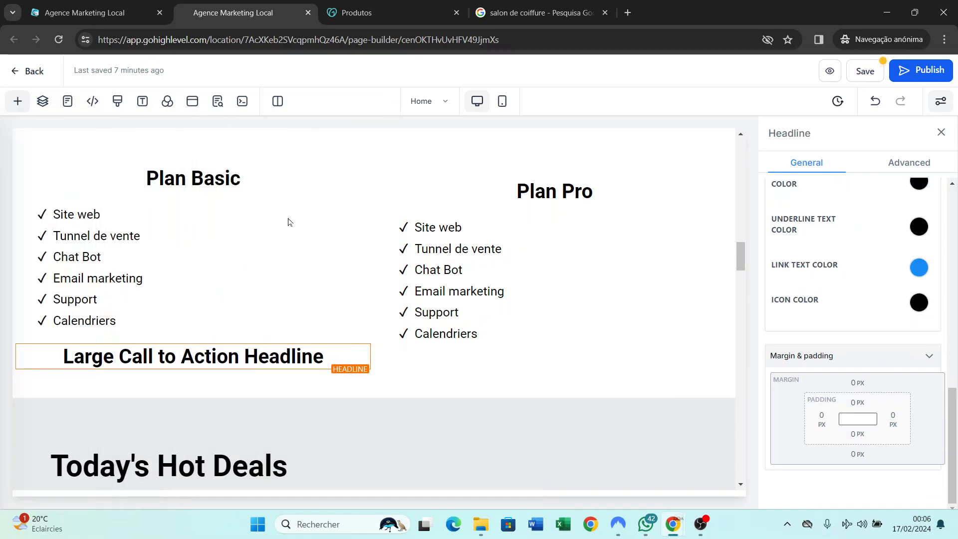
click(24, 336)
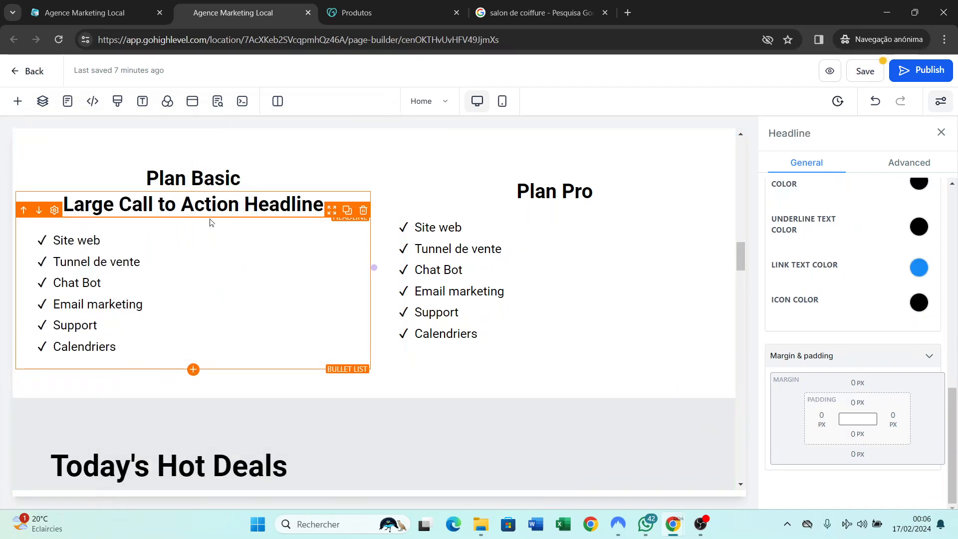
triple_click(216, 204)
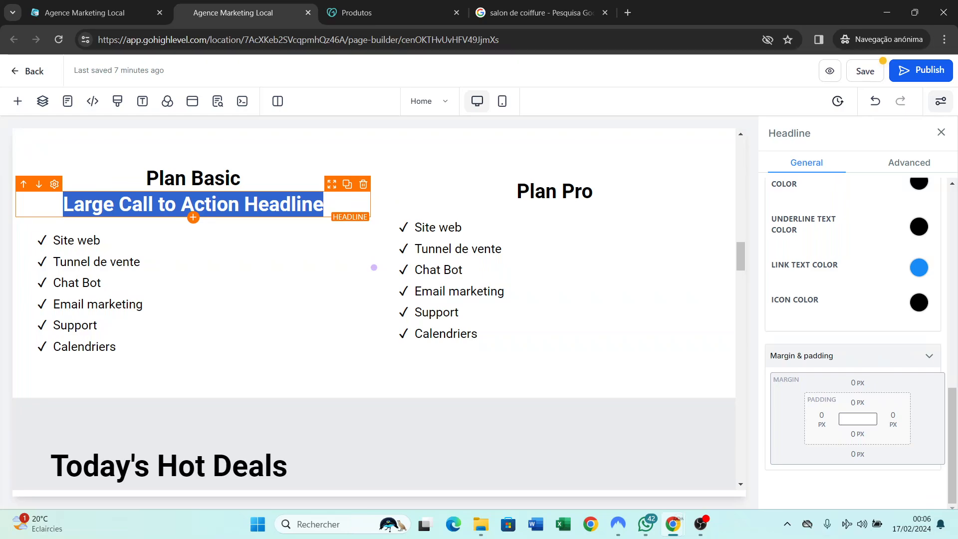
text(47)
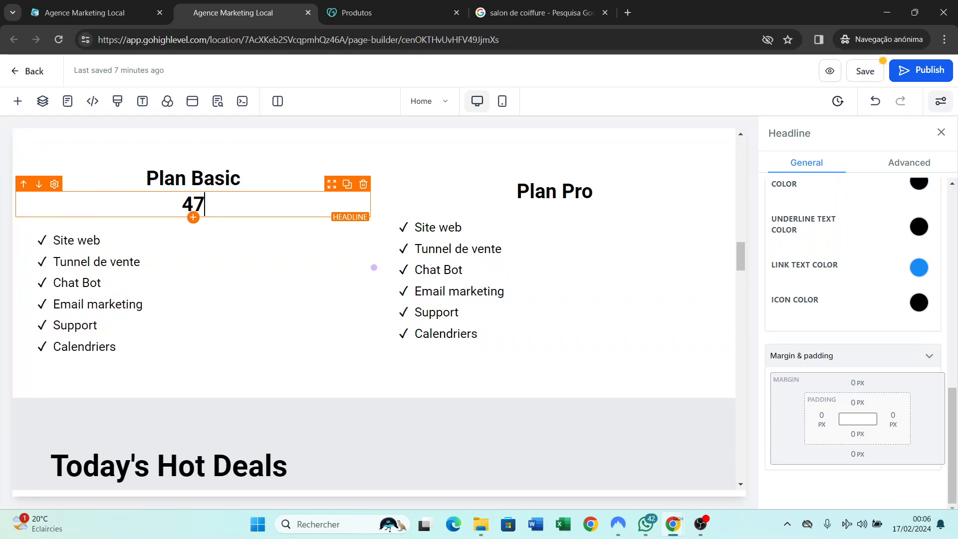
text(€/Mois)
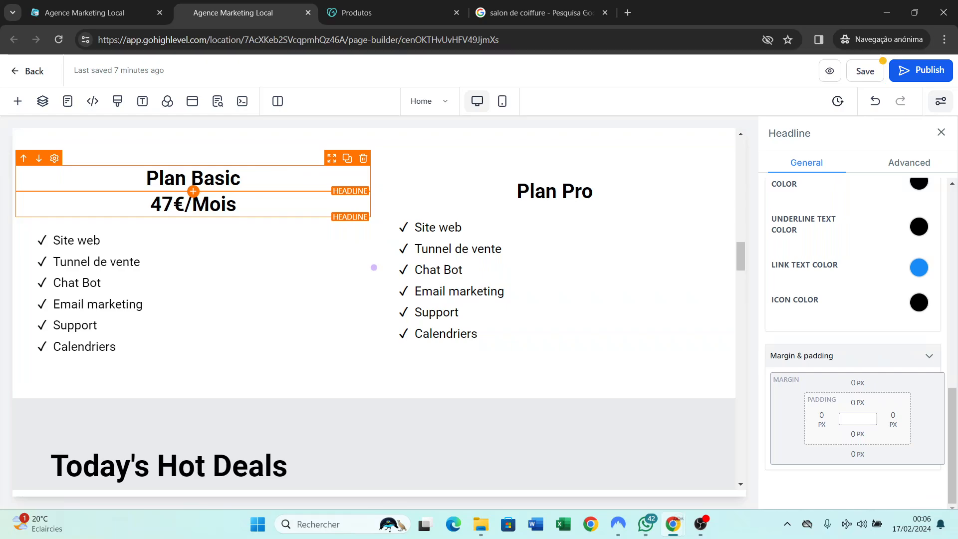
Copy the price under the Plan Pro title and change it to 67€/Mois
click(347, 184)
drag(335, 191, 590, 206)
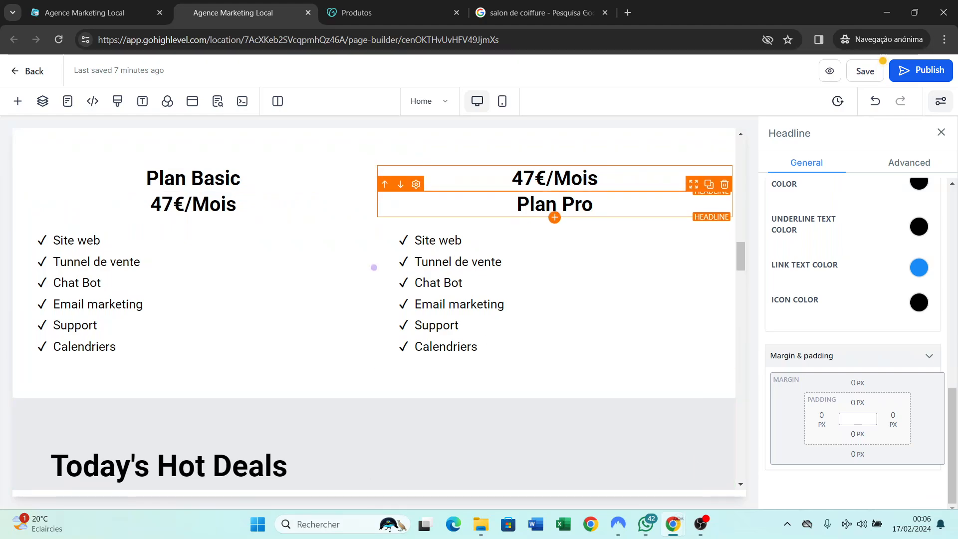
click(385, 184)
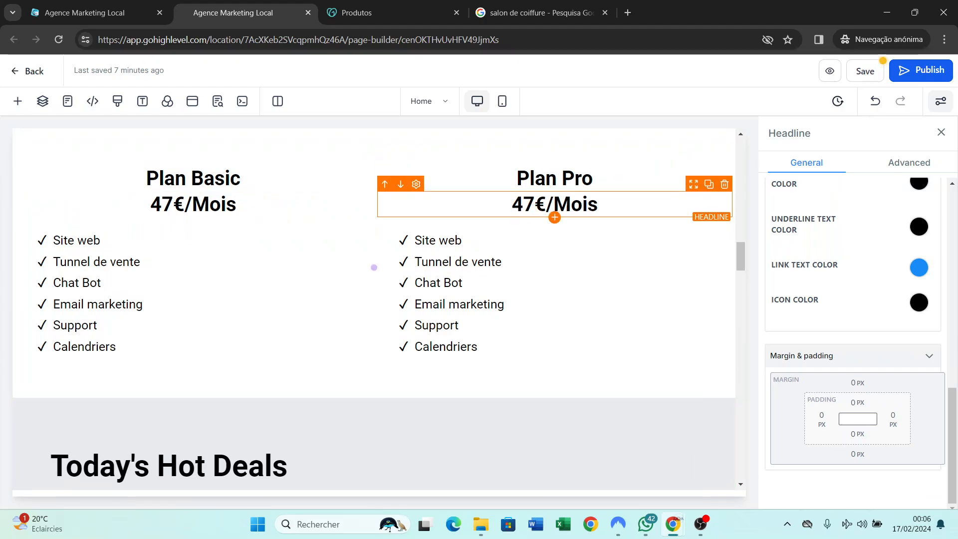
click(524, 206)
key(BackSpace)
text(6)
scroll(604, 239, up, 10)
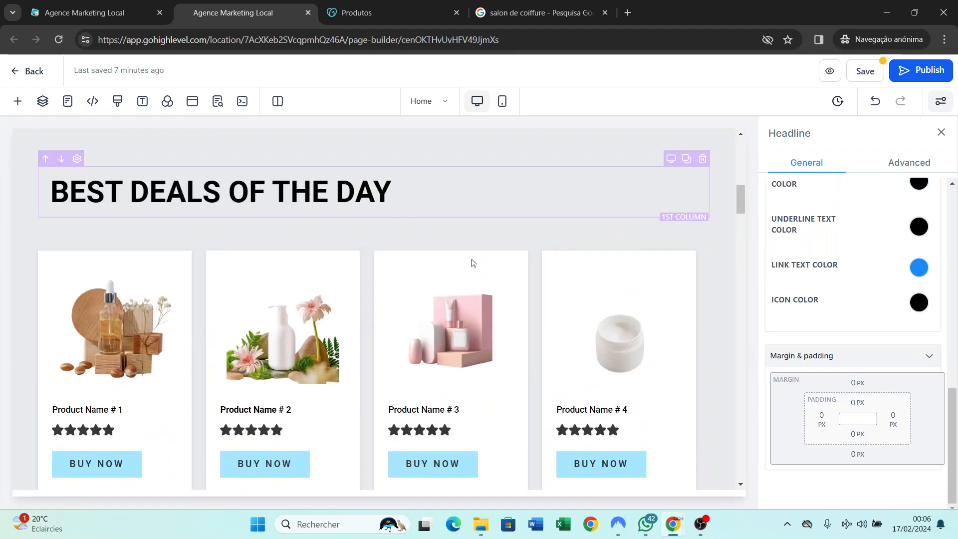
scroll(434, 246, up, 8)
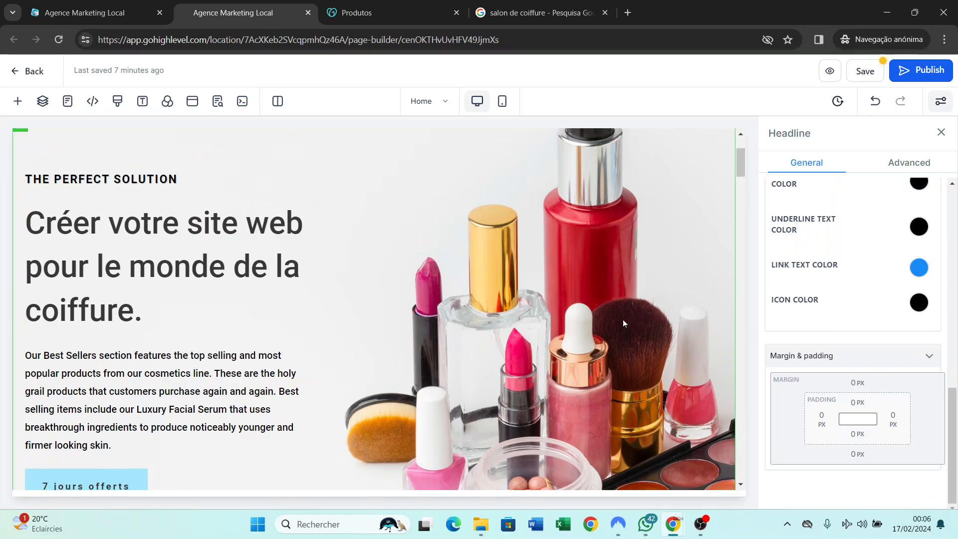
scroll(622, 317, down, 8)
scroll(636, 302, down, 5)
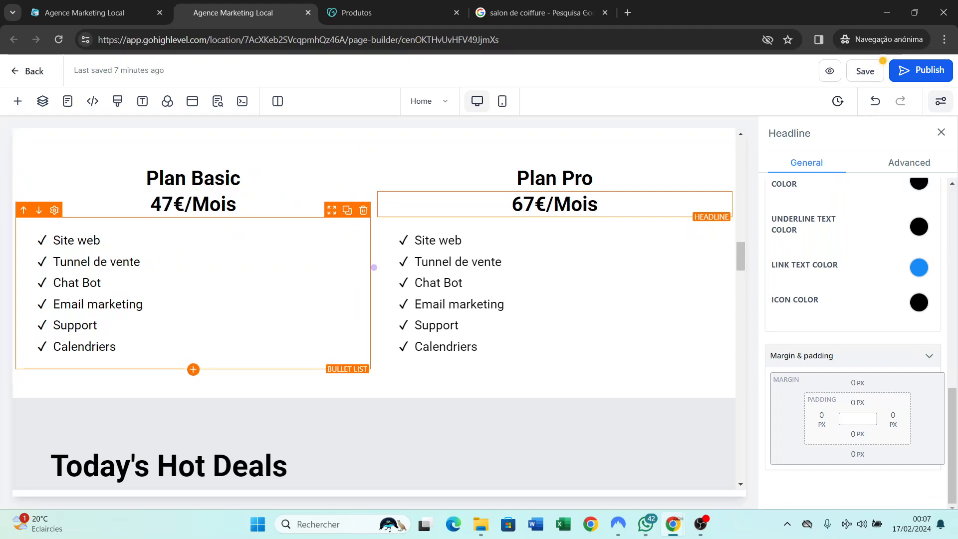
drag(101, 240, 64, 241)
click(101, 241)
drag(140, 261, 97, 282)
click(101, 240)
click(101, 241)
drag(143, 304, 129, 304)
click(141, 262)
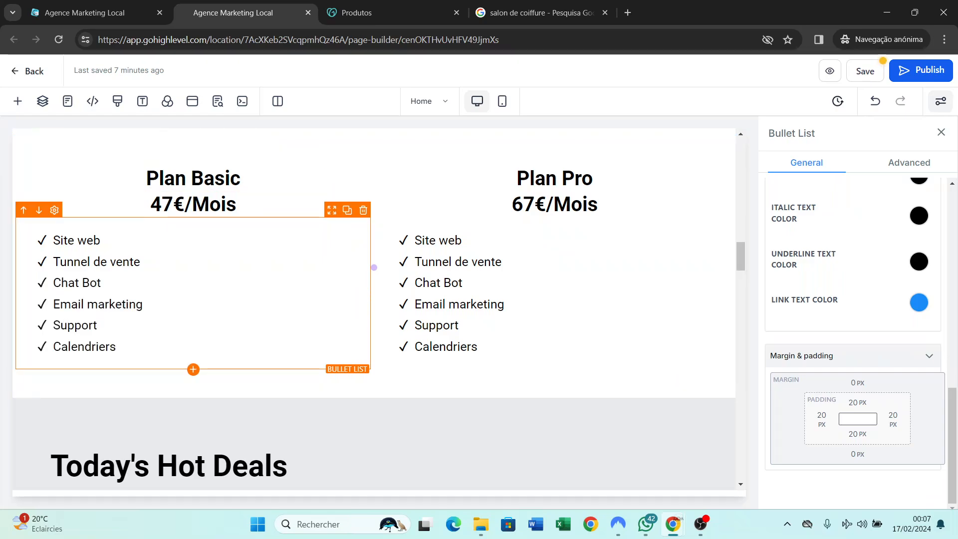
scroll(656, 235, up, 10)
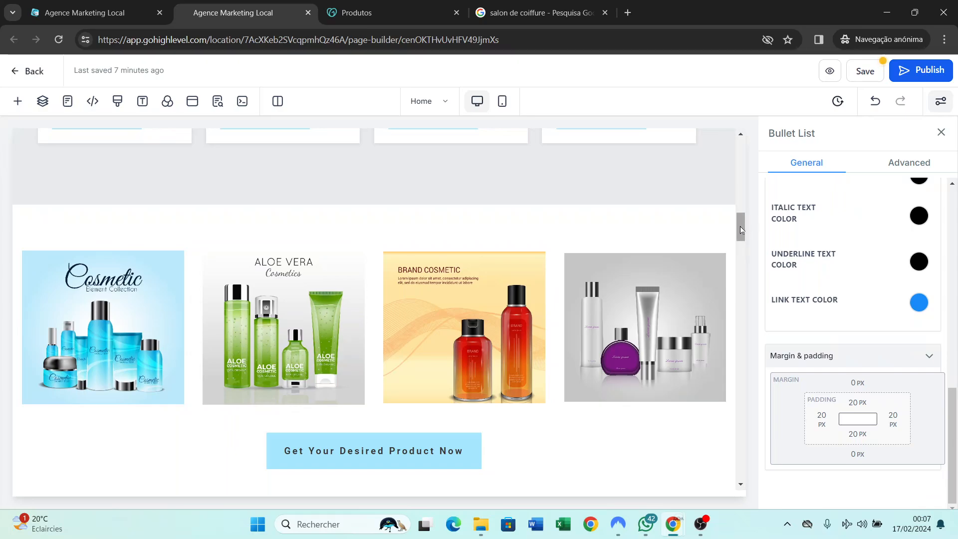
scroll(568, 275, down, 8)
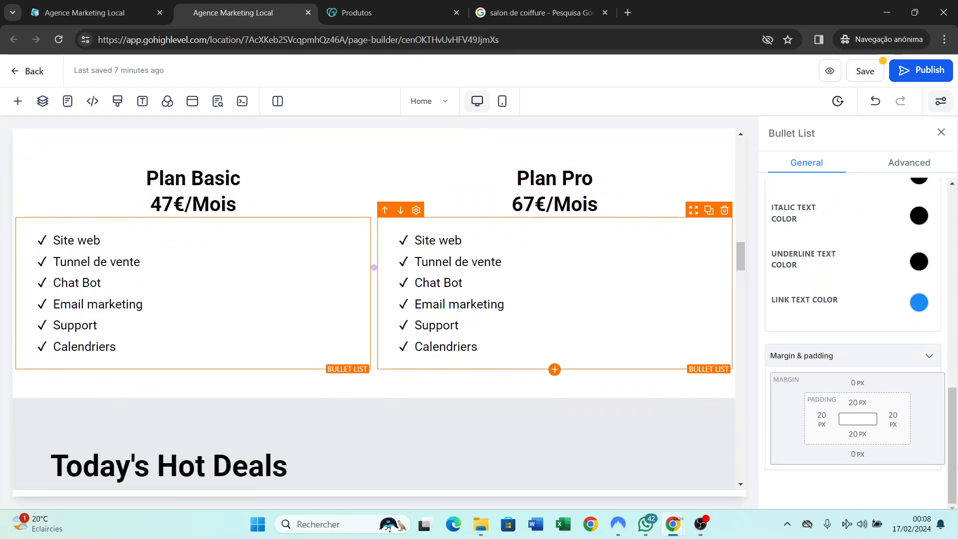
Add a Click to Sign Up button under the Plan Basic price, copy it under Plan Pro, then show the pages list
click(199, 222)
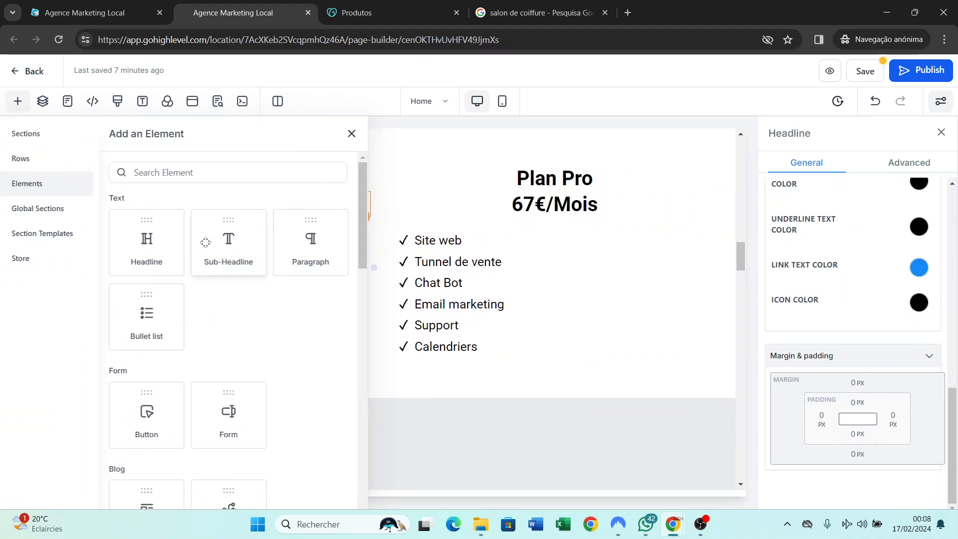
click(154, 413)
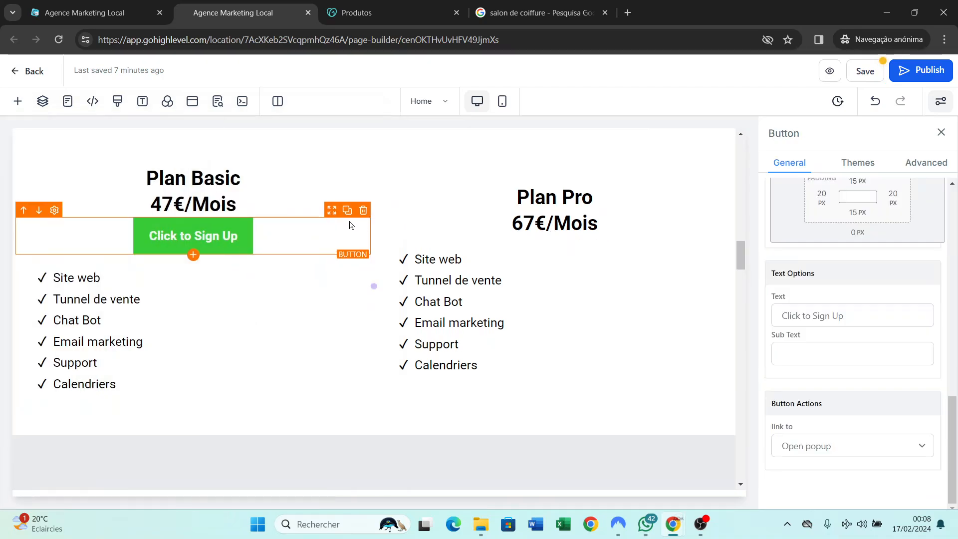
click(347, 210)
drag(333, 220, 691, 230)
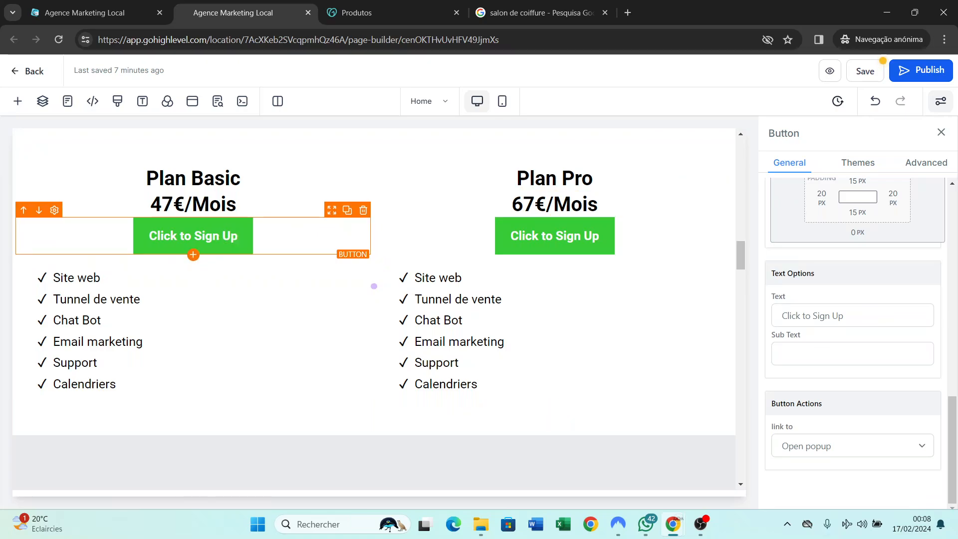
click(103, 2)
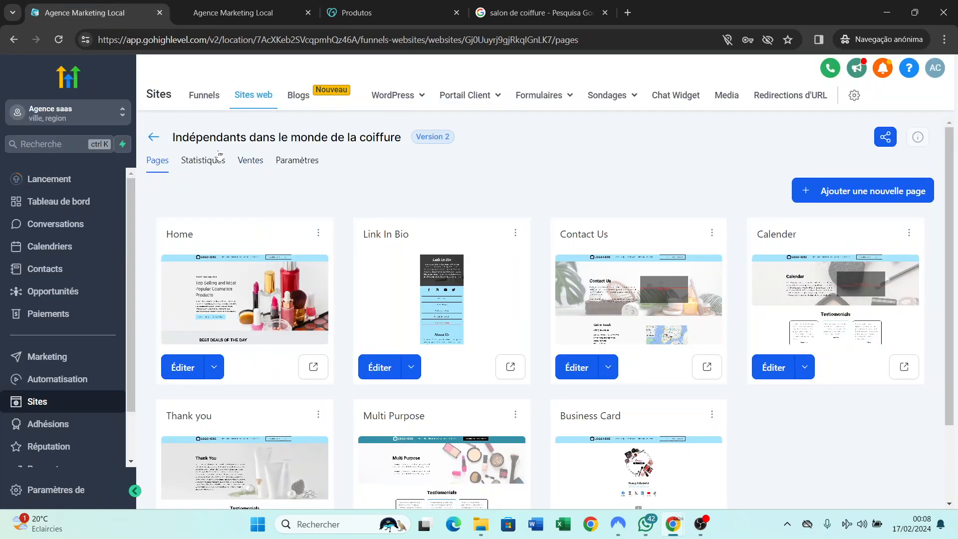
Visit the Lancement launchpad, then return to the Home page in the page builder
click(35, 182)
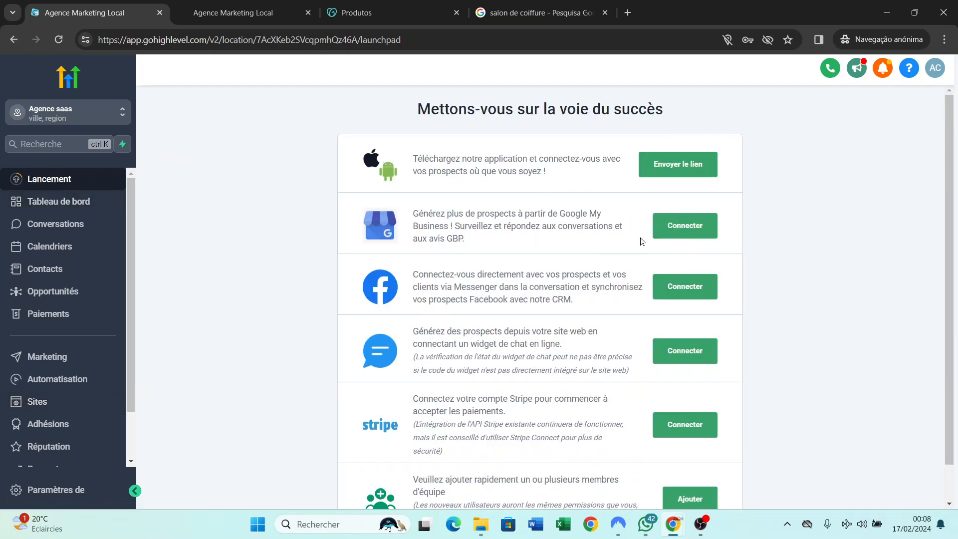
scroll(642, 242, down, 1)
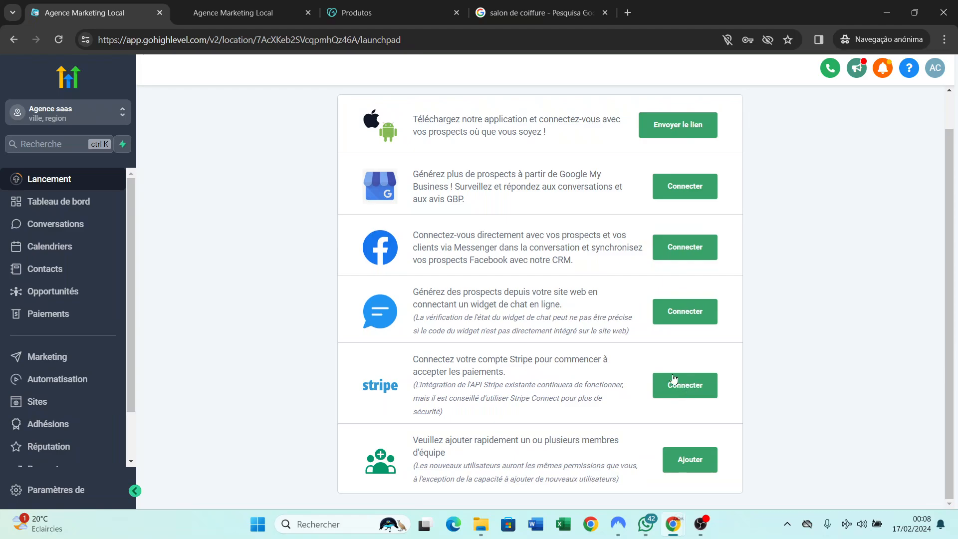
click(232, 13)
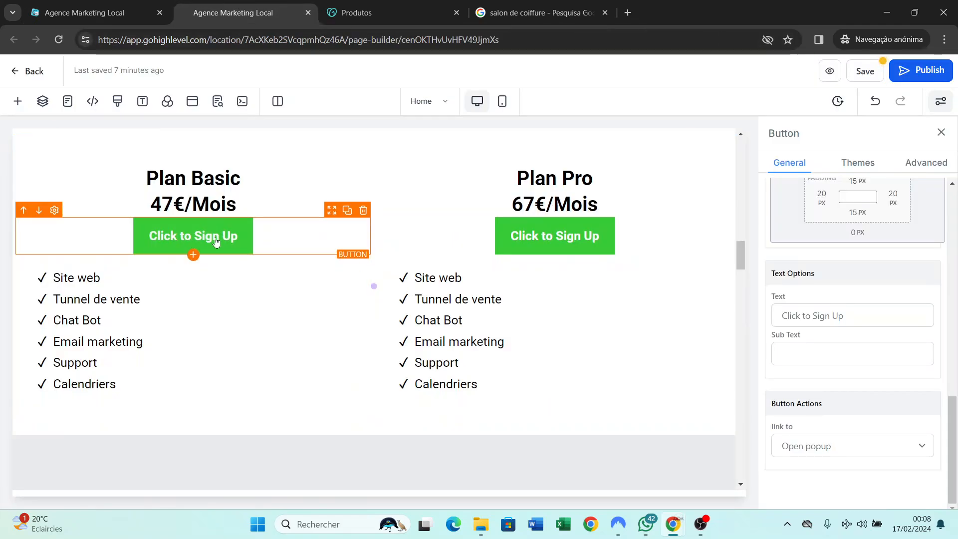
Remove the popup's Join Our Community headline, paragraph and form, keeping a dark grey overlay
click(192, 101)
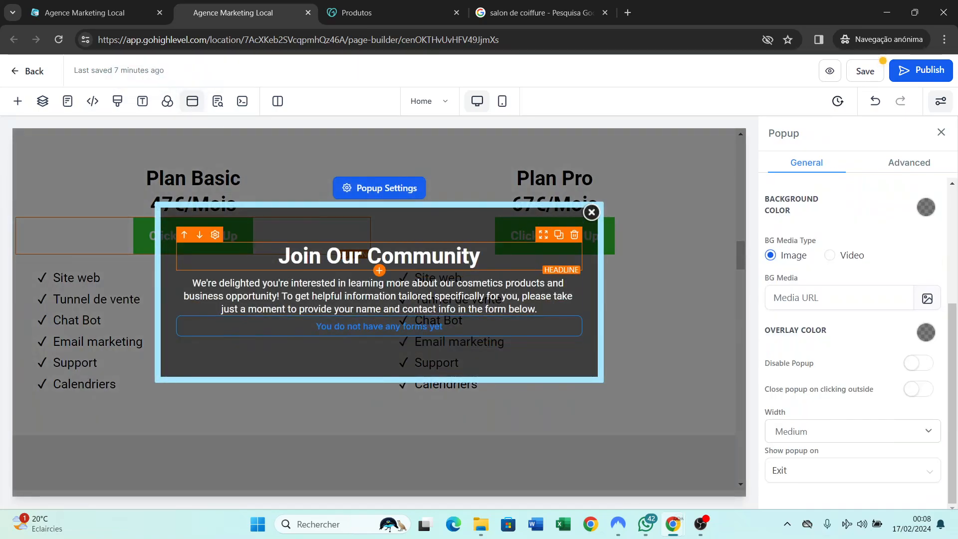
click(573, 238)
click(574, 237)
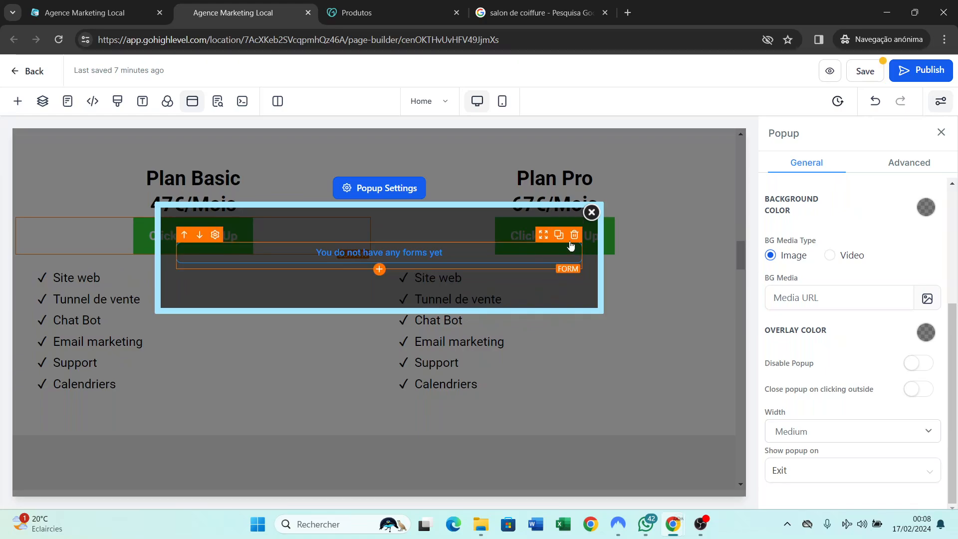
click(573, 237)
click(929, 334)
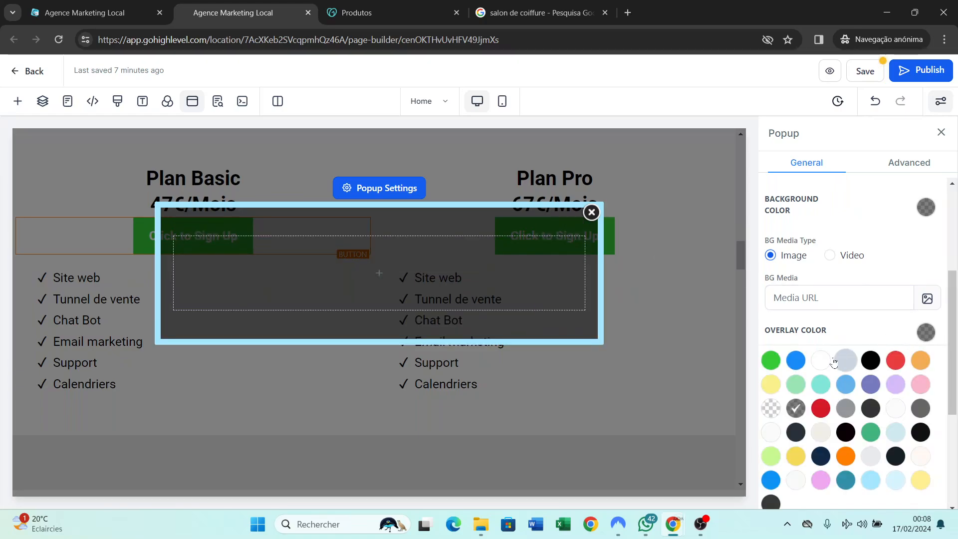
click(821, 359)
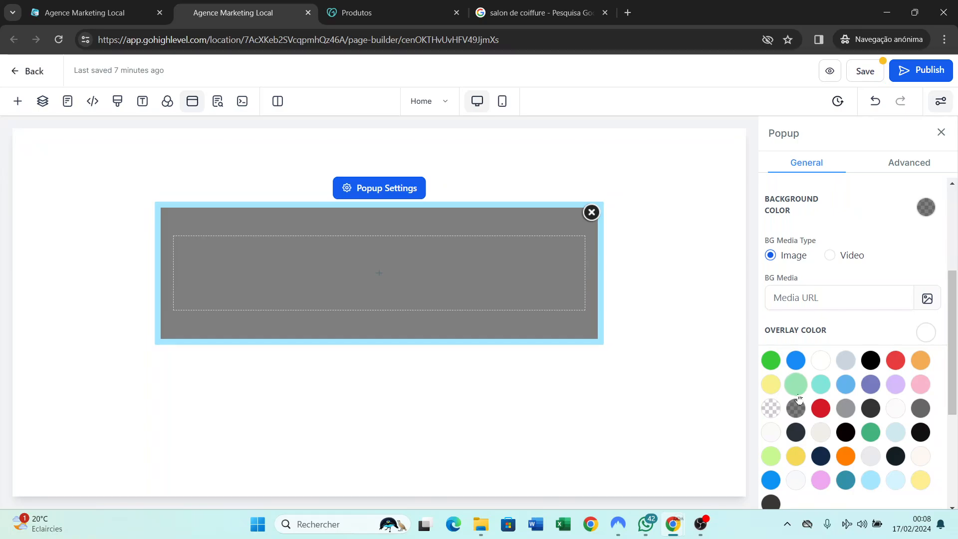
click(796, 408)
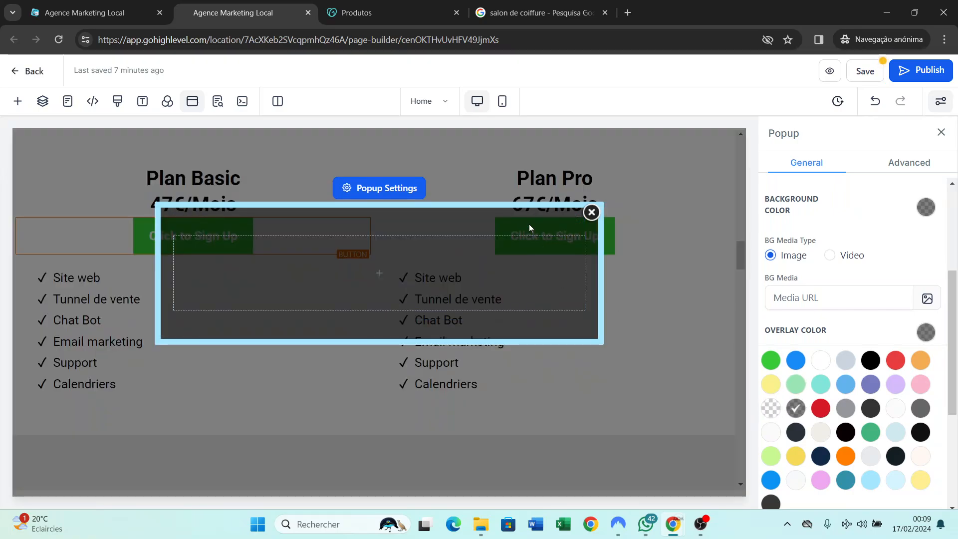
click(936, 333)
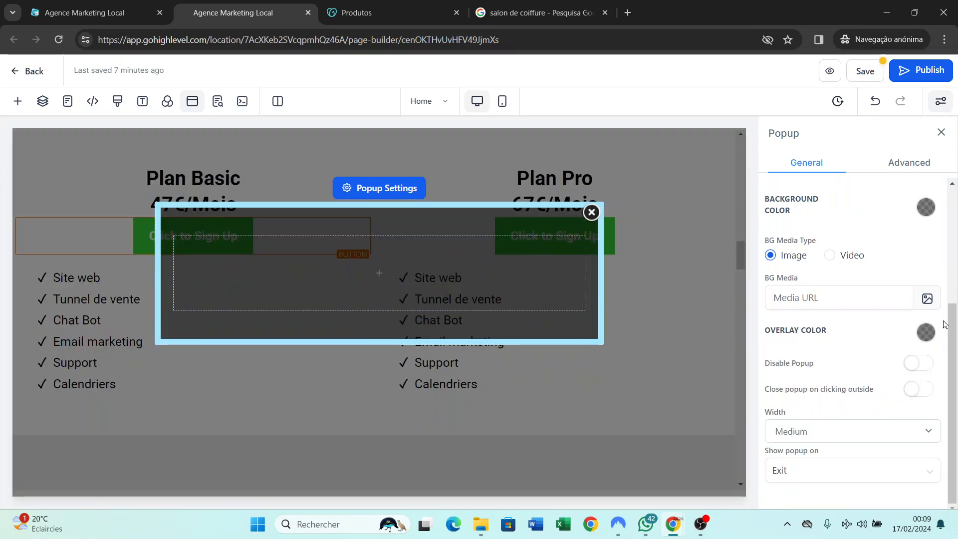
Add a 1 Step Order form to the popup's first column
click(375, 274)
click(375, 274)
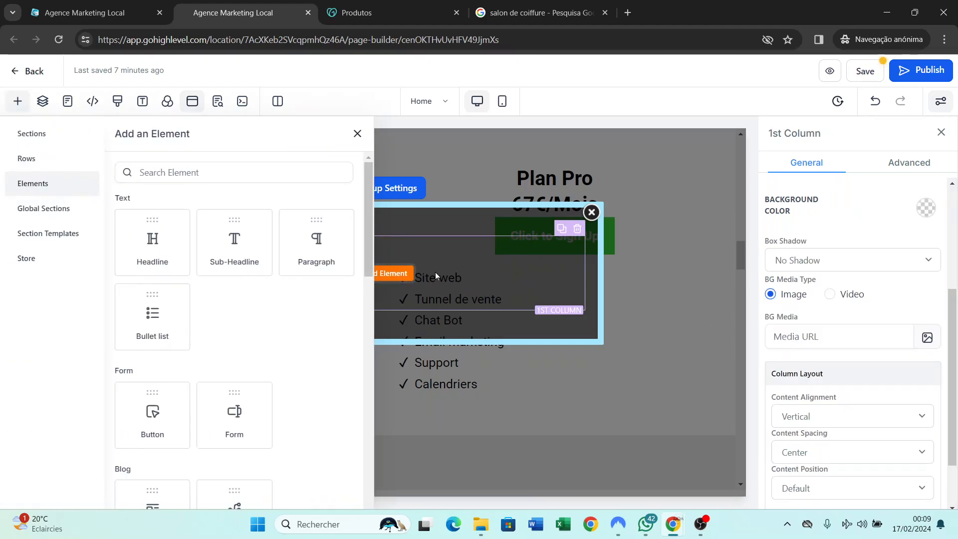
scroll(224, 275, down, 15)
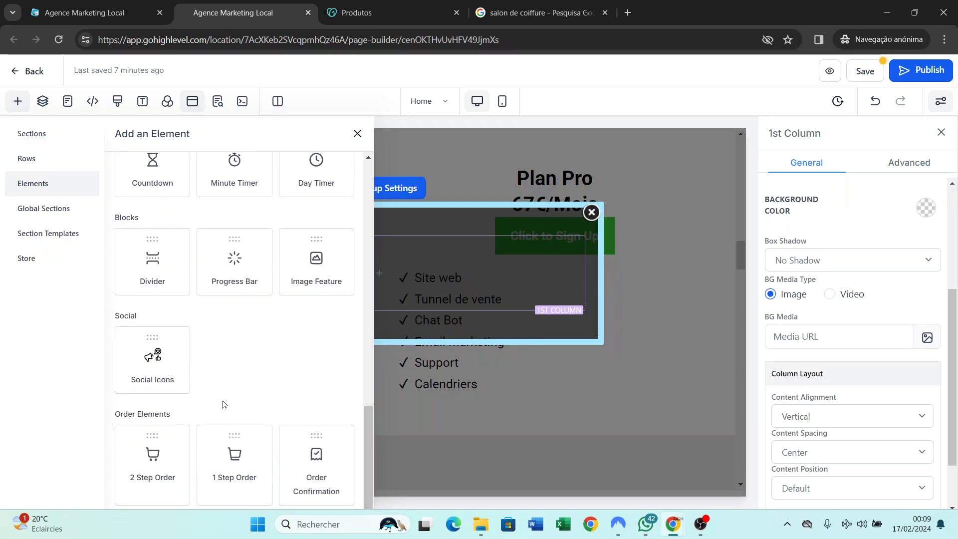
click(248, 457)
scroll(417, 316, down, 3)
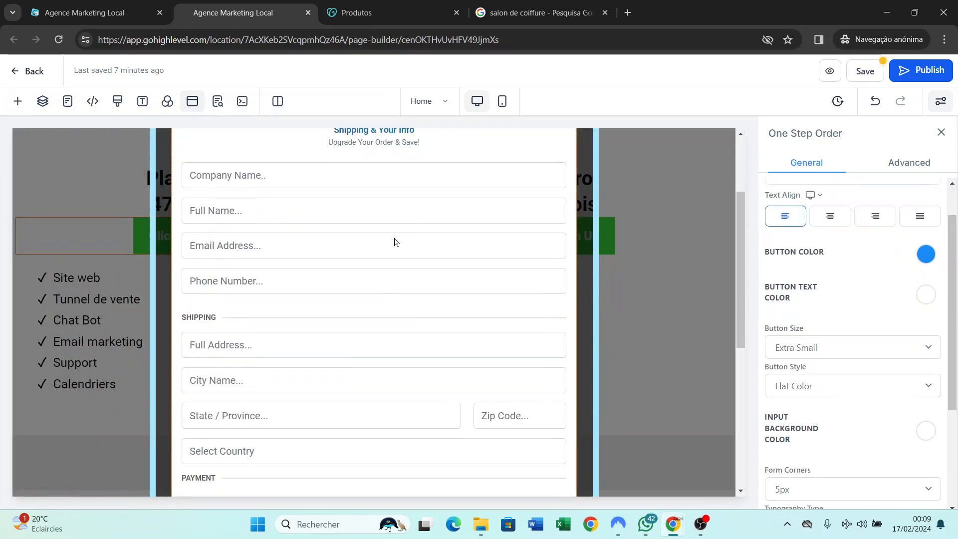
scroll(289, 243, down, 8)
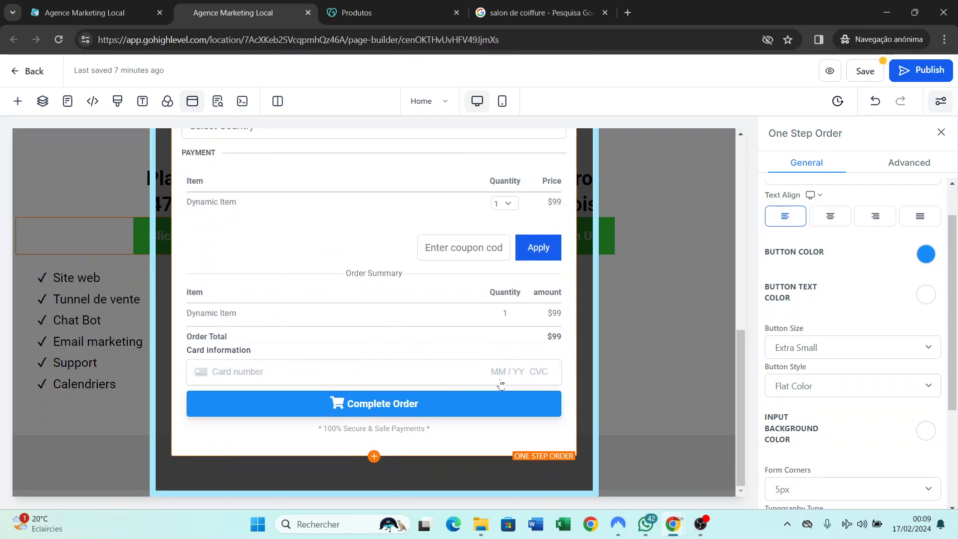
scroll(442, 320, up, 10)
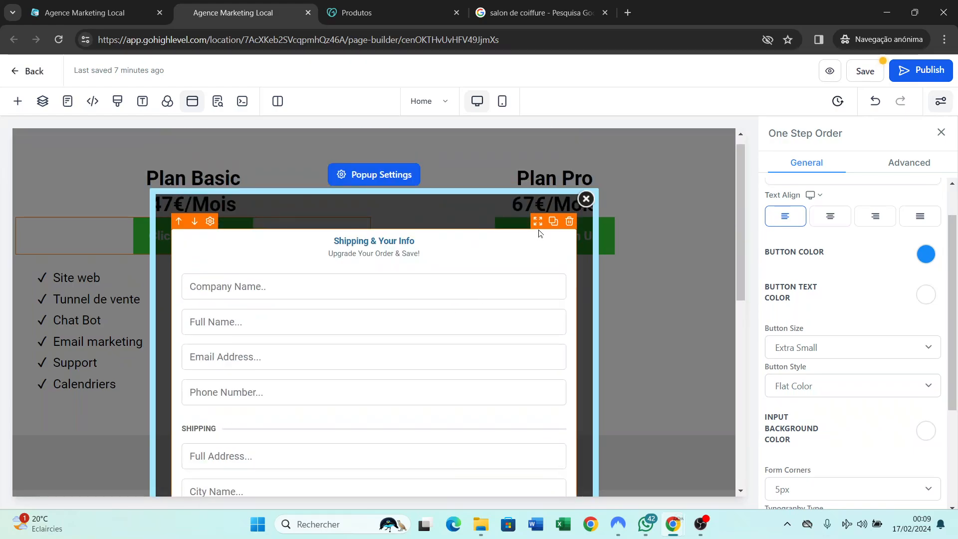
Save the Home page, confirming the global section changes
click(863, 73)
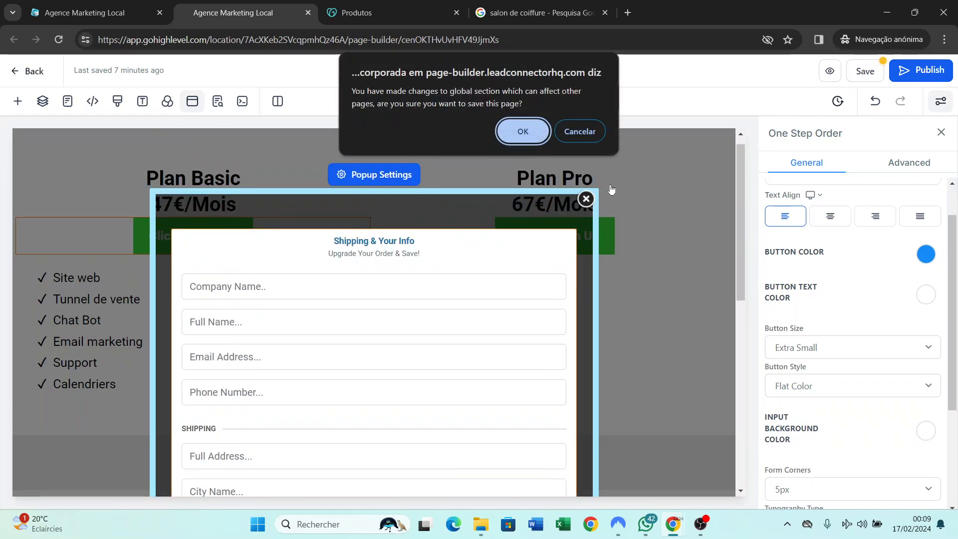
click(524, 131)
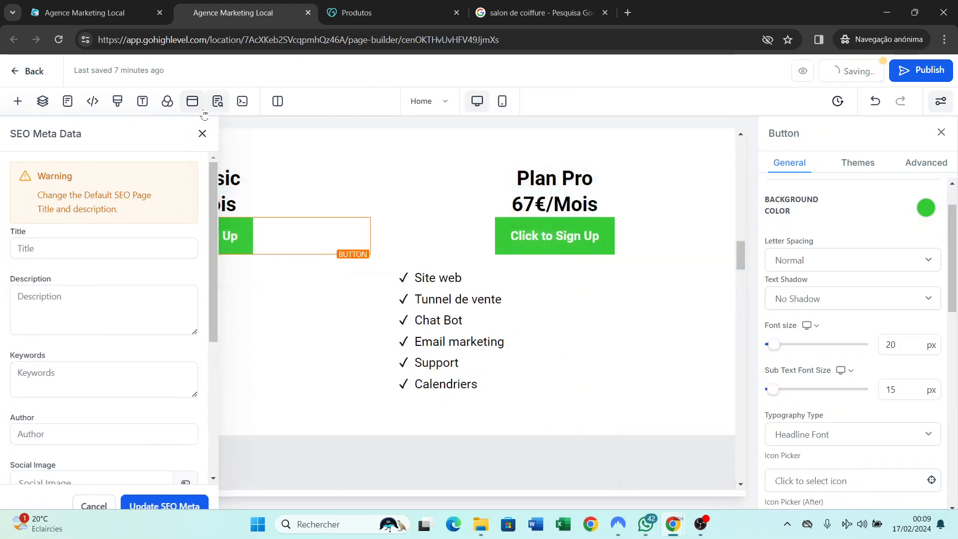
click(199, 141)
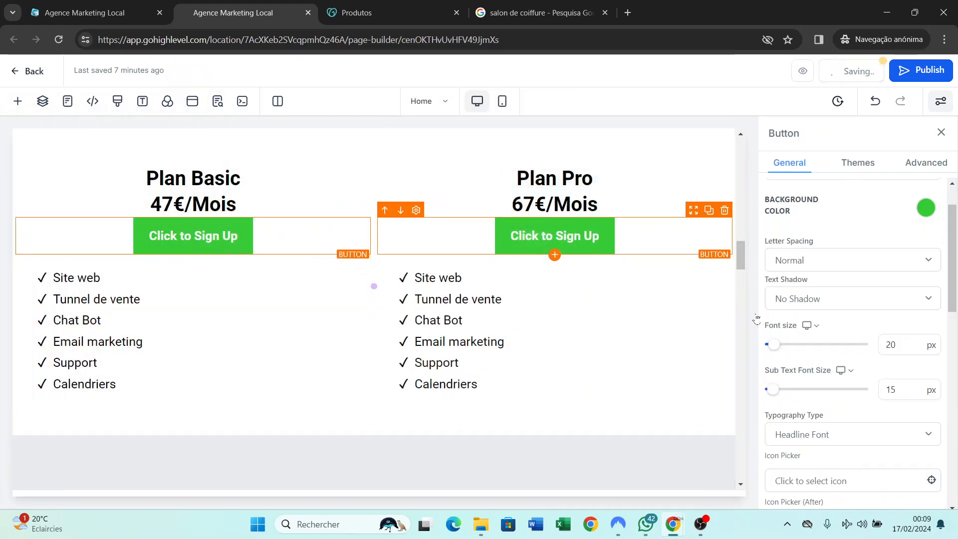
scroll(891, 379, down, 5)
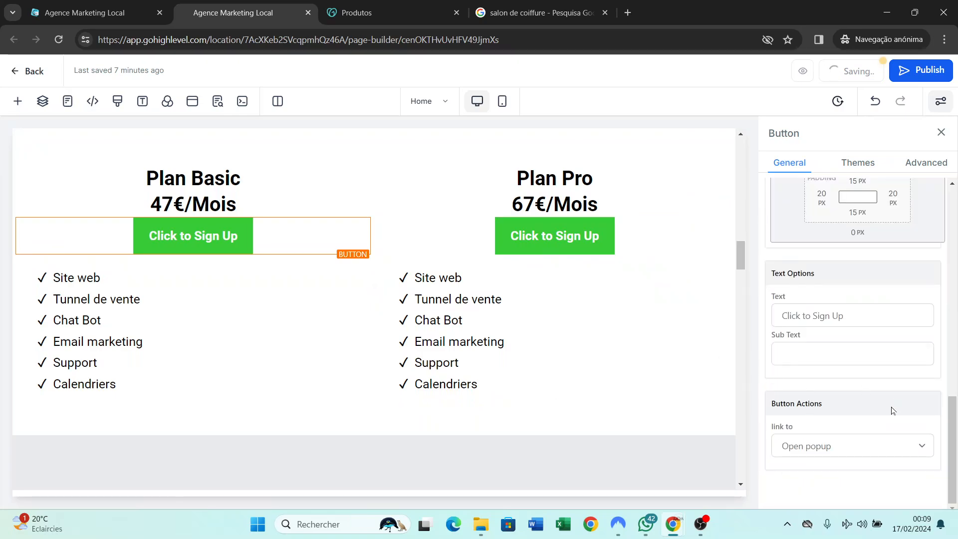
scroll(249, 249, up, 3)
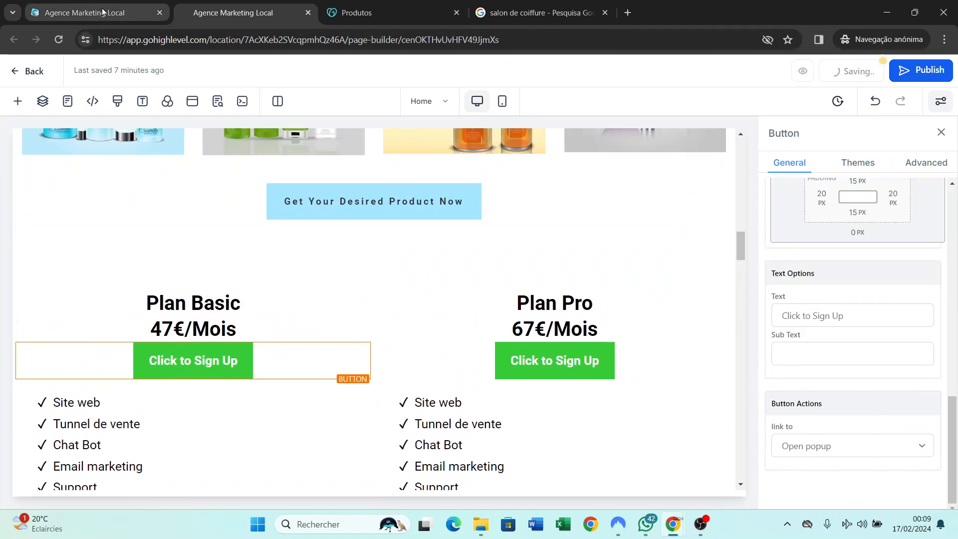
key(ctrl+Page_Up)
Start a new product in Paiements > Produits titled Plan Basic 47€/Mois
click(41, 319)
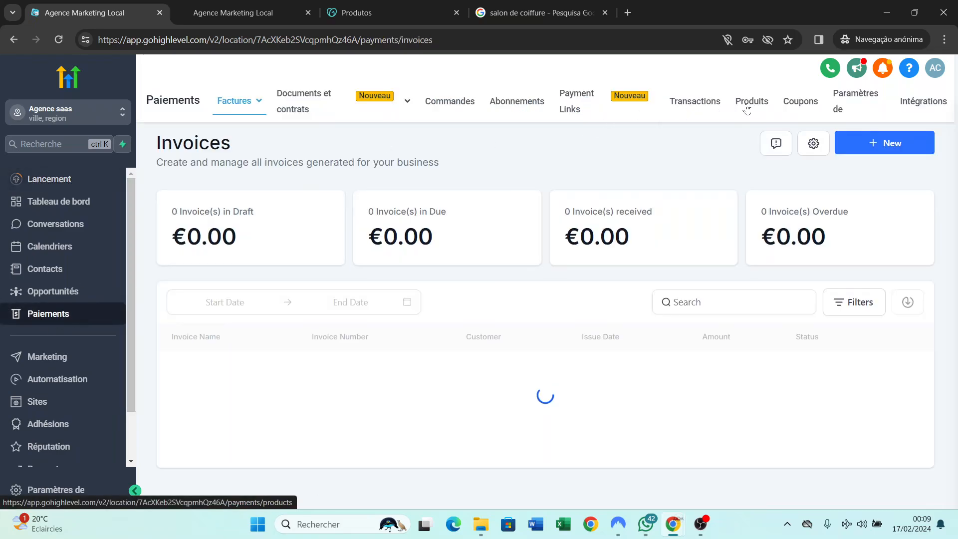
click(753, 102)
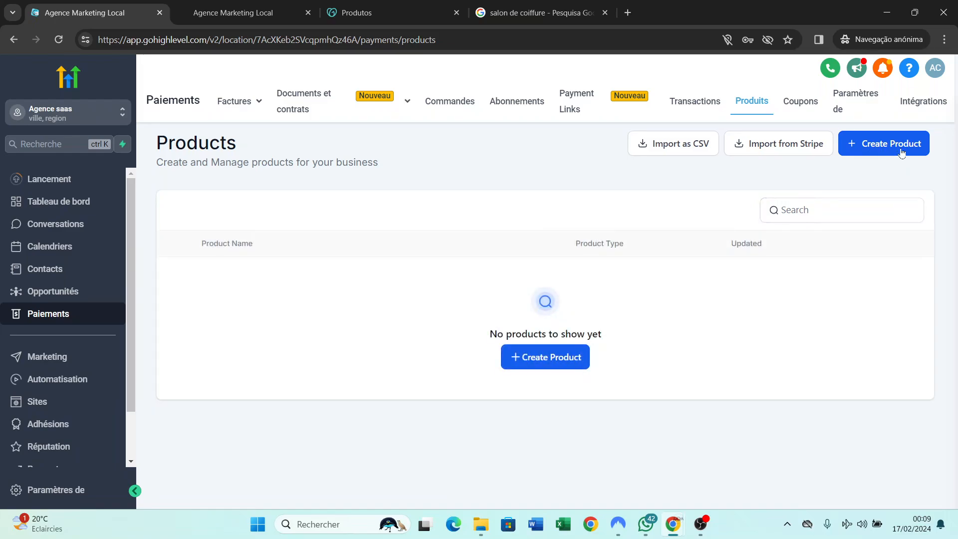
click(898, 146)
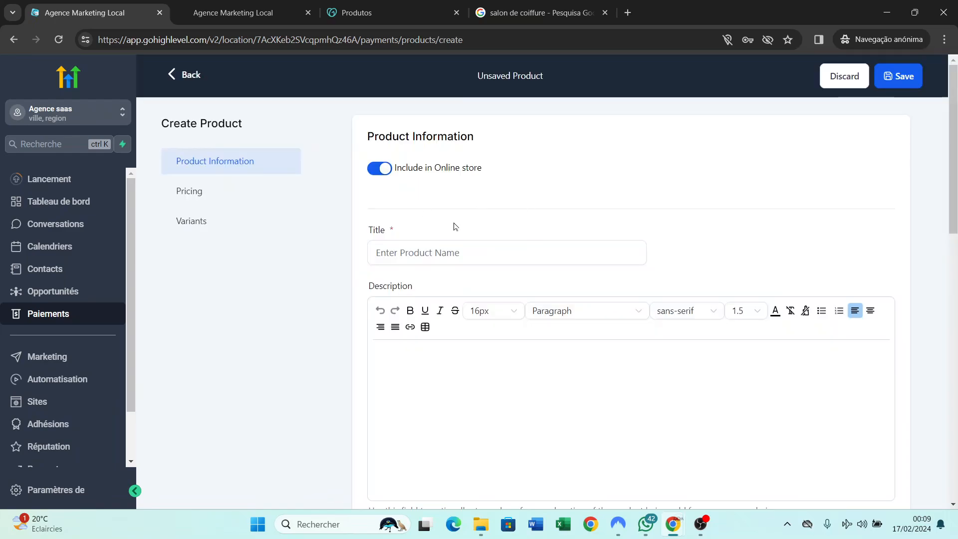
click(454, 252)
text(Plan)
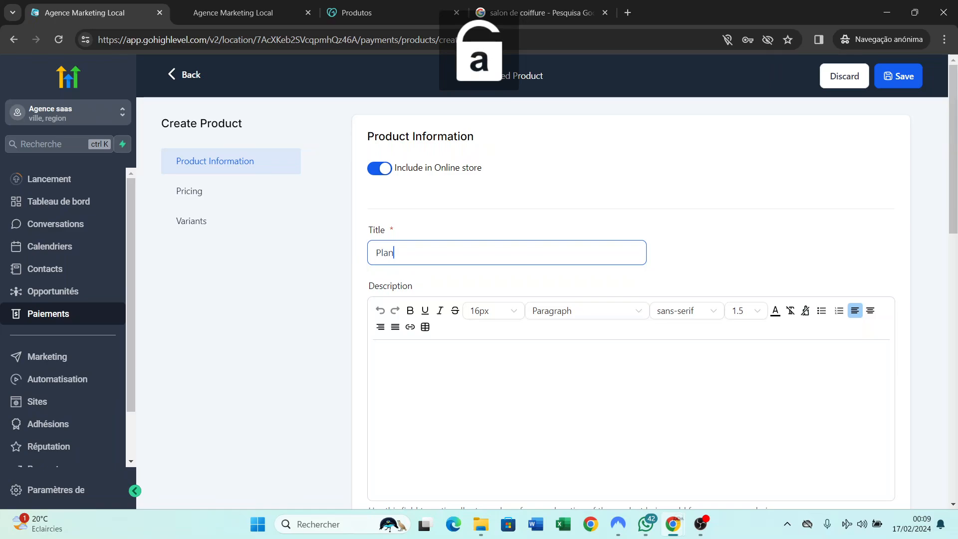
text( Basic 47)
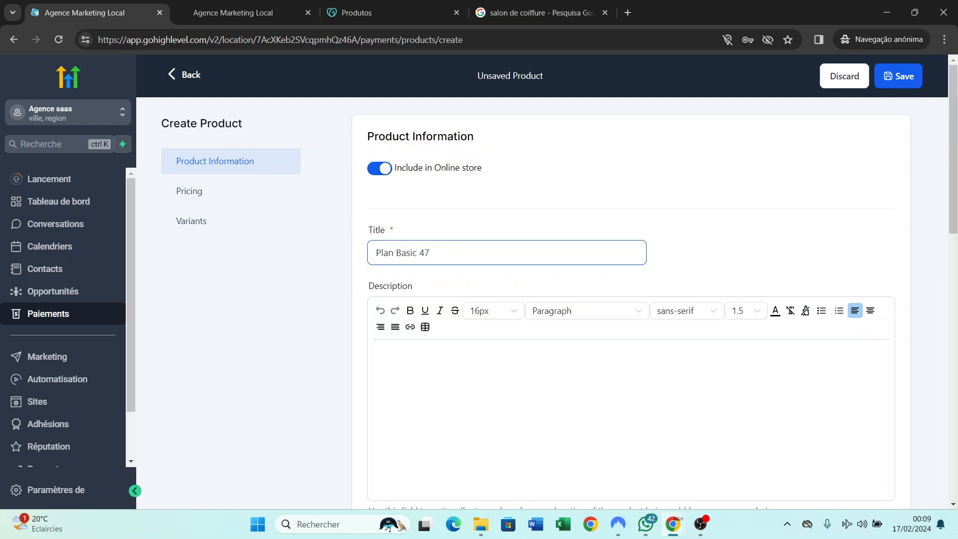
text(€/M)
key(Caps_Lock)
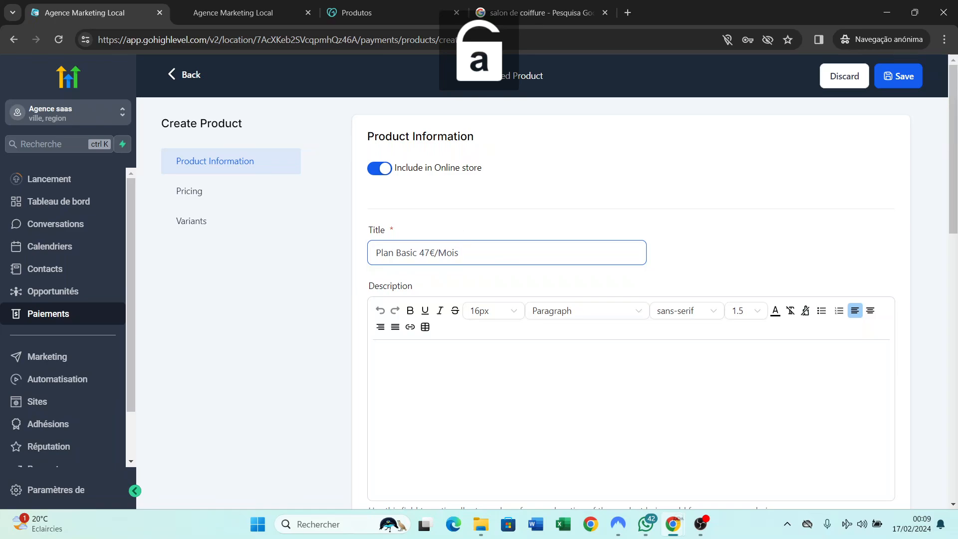
Give it a recurring €47 price, save it, and go back to the products list
scroll(551, 265, down, 12)
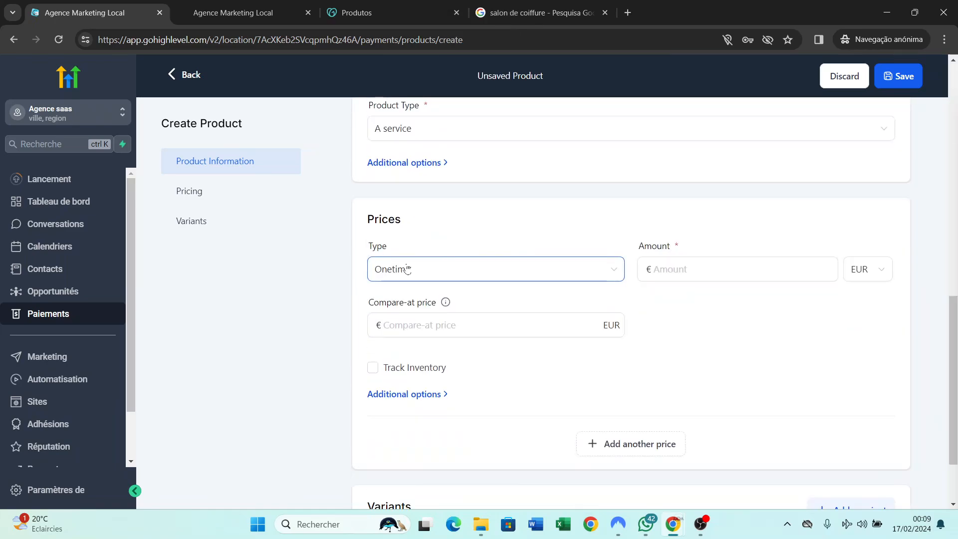
click(407, 270)
click(398, 317)
click(738, 267)
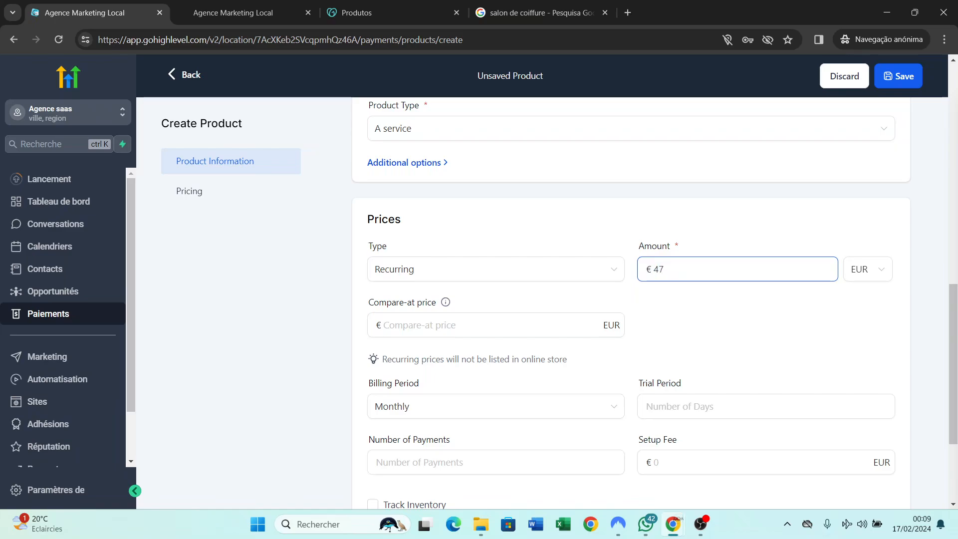
scroll(583, 319, down, 3)
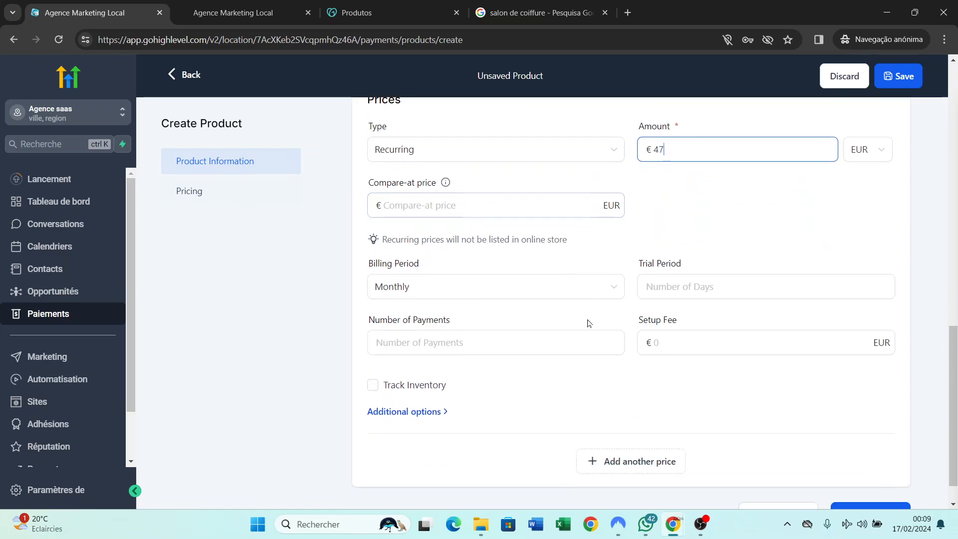
click(868, 475)
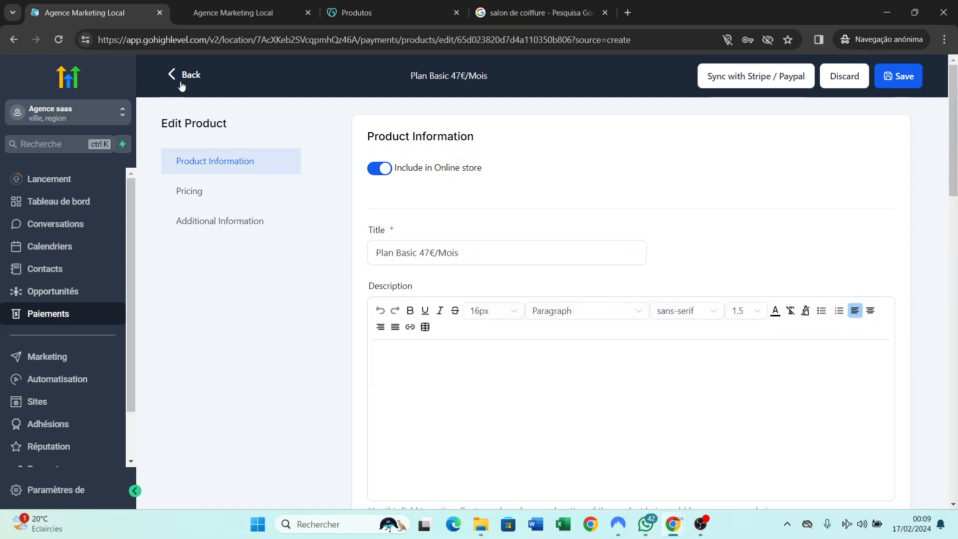
click(182, 82)
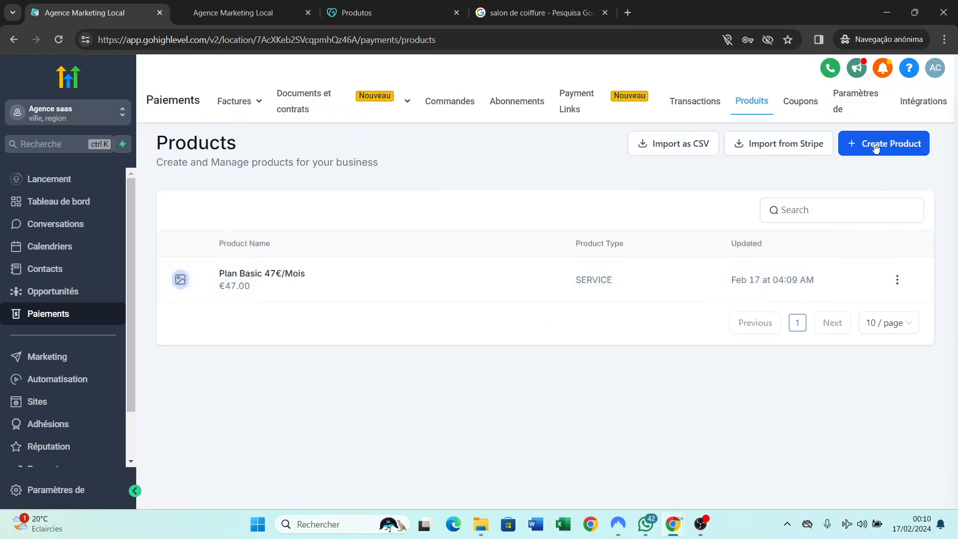
Start another product titled Plan Pro 67€/Mois
click(871, 146)
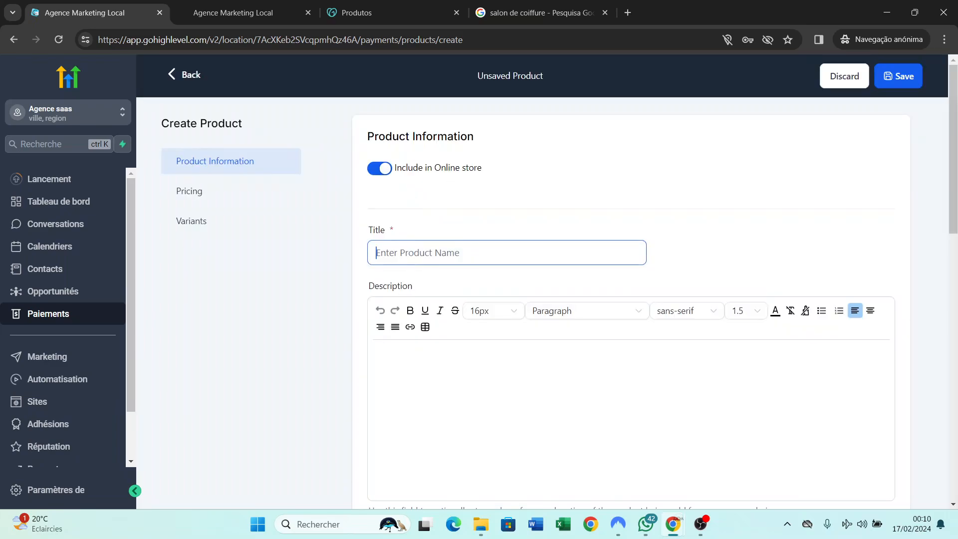
text(P)
key(Caps_Lock)
text(lan Po)
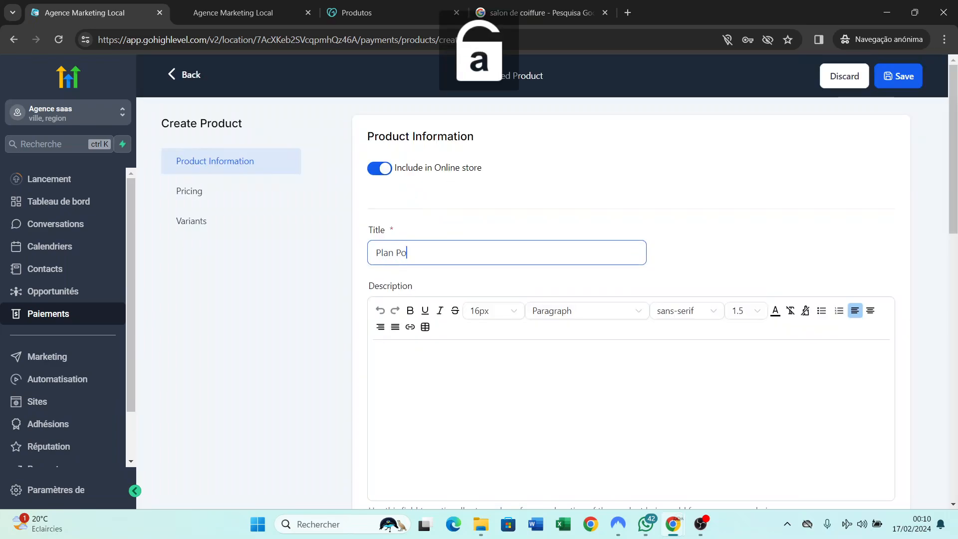
key(BackSpace)
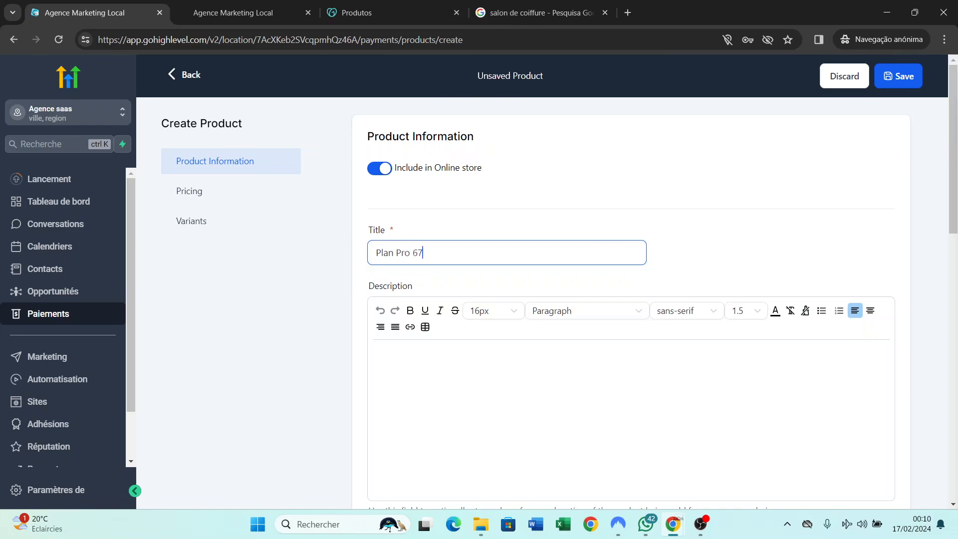
text(ro 67€/)
key(Caps_Lock)
text(M)
key(Caps_Lock)
text(ois)
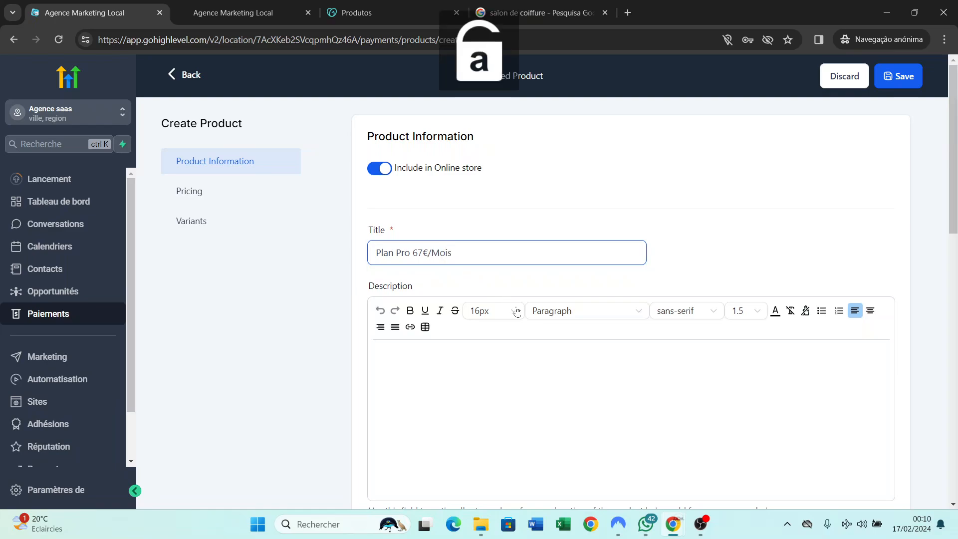
Set the Plan Pro price to recurring, enter its amount and save
scroll(516, 312, down, 10)
scroll(519, 261, up, 5)
scroll(519, 261, down, 4)
scroll(506, 229, down, 1)
click(492, 331)
click(409, 384)
click(658, 331)
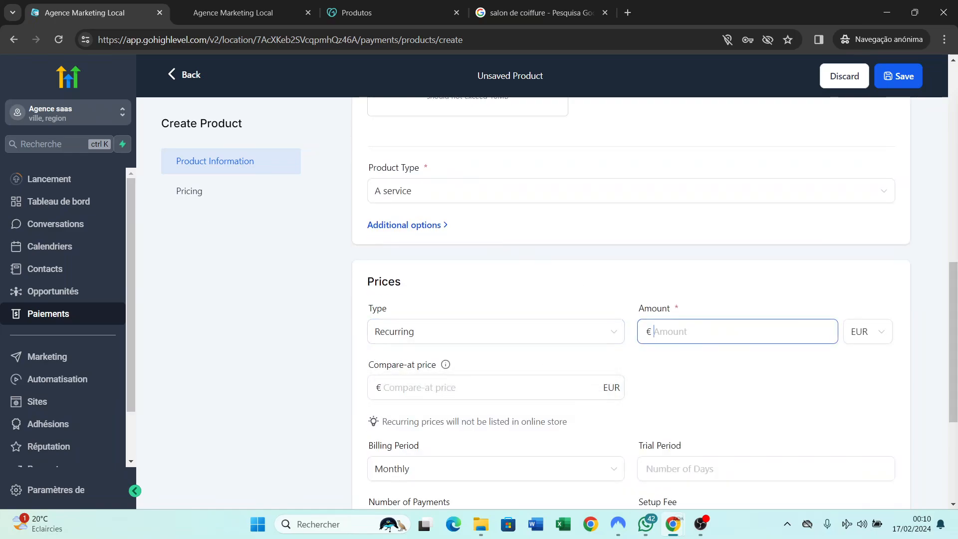
text(67)
scroll(804, 364, down, 5)
click(872, 471)
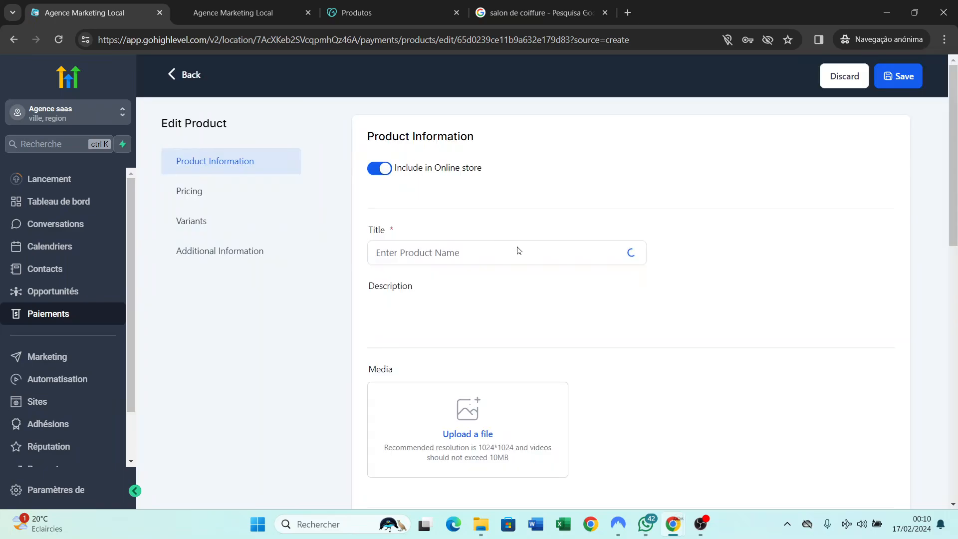
Add a 440 setup fee to Plan Pro, save, and return to the page builder
scroll(499, 235, down, 15)
scroll(707, 208, down, 1)
scroll(707, 210, up, 1)
click(708, 213)
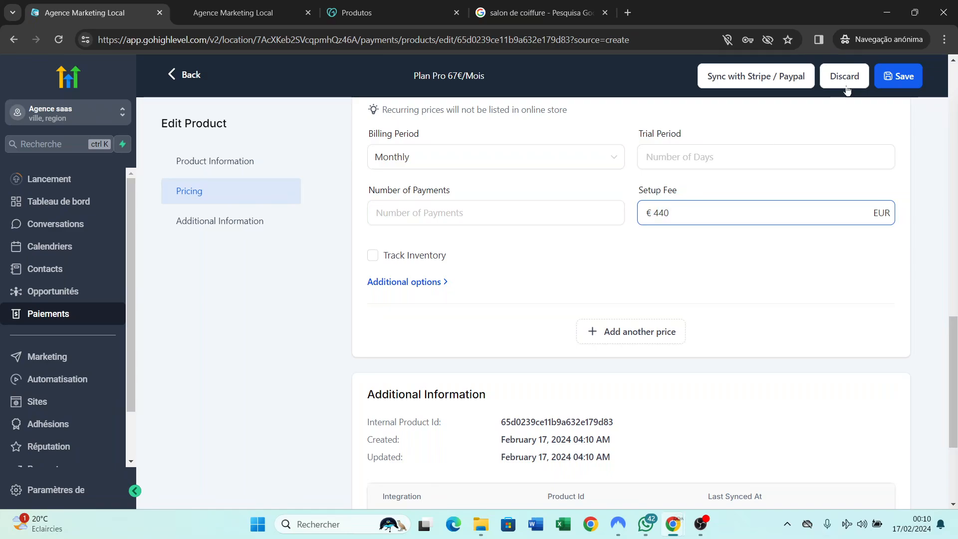
click(888, 76)
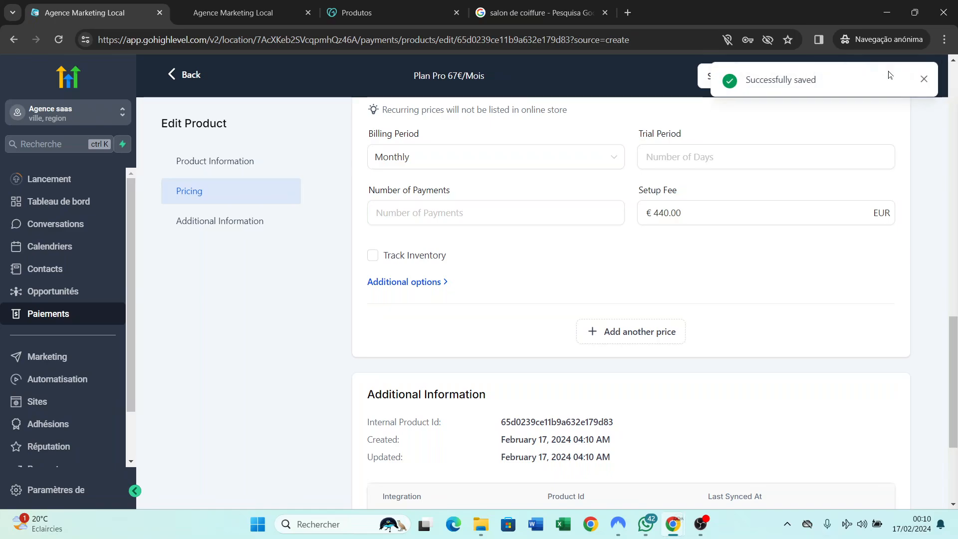
click(233, 13)
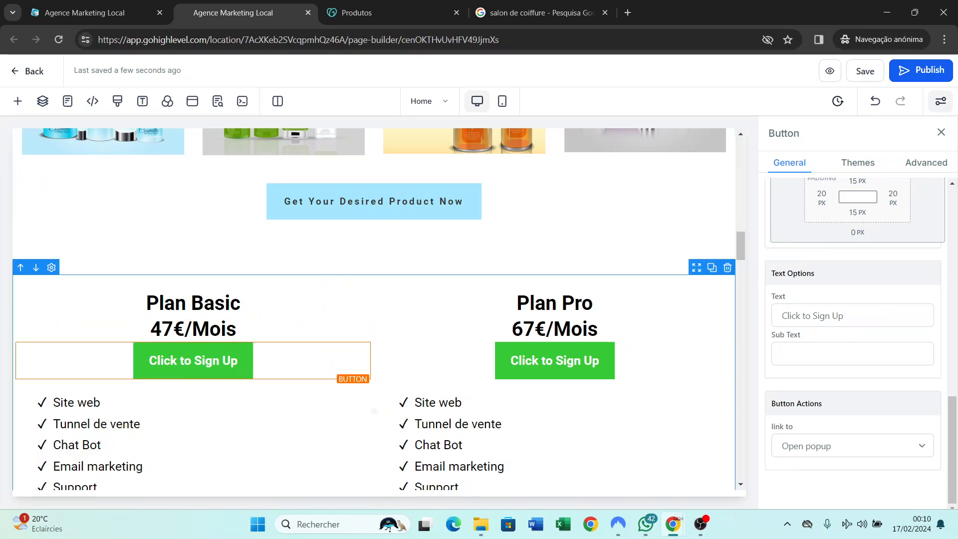
Save the Home page in the page builder
scroll(586, 370, down, 2)
scroll(586, 369, up, 1)
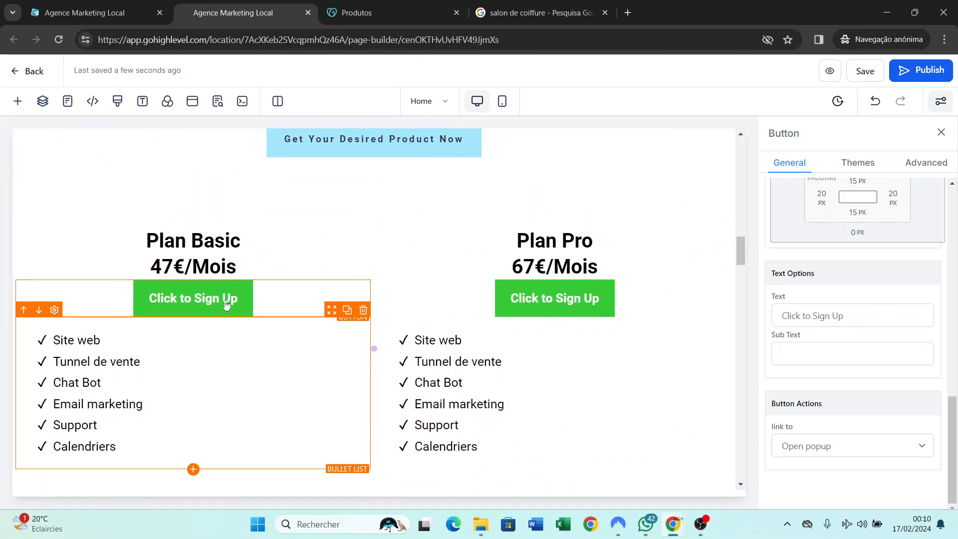
click(868, 75)
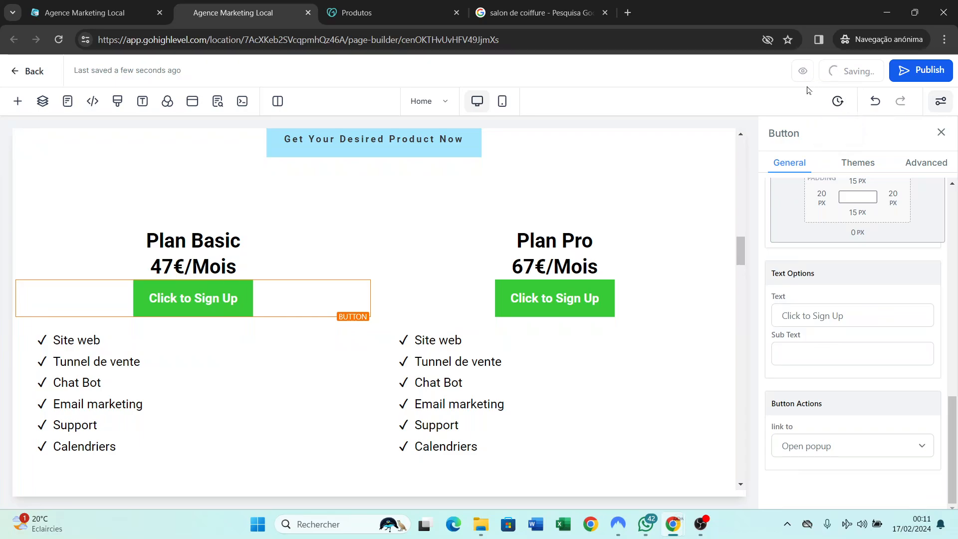
Open the hairdressing website's Home page product list via Sites web and the Home card's Des produits
click(95, 12)
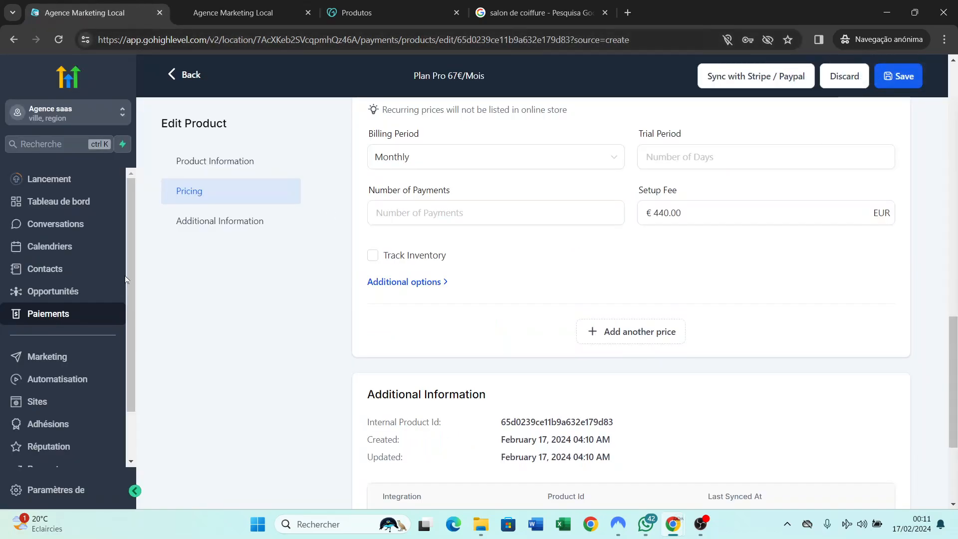
click(181, 76)
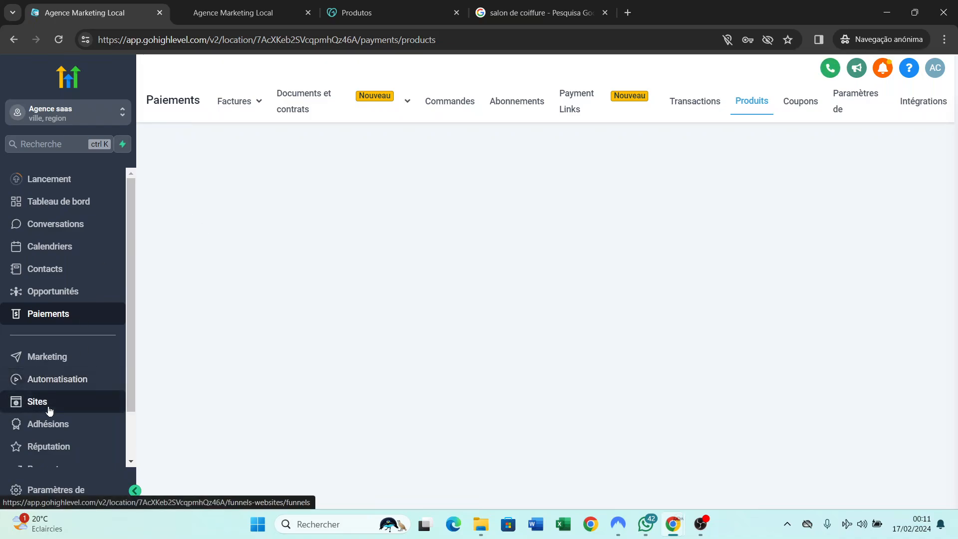
click(48, 409)
click(265, 97)
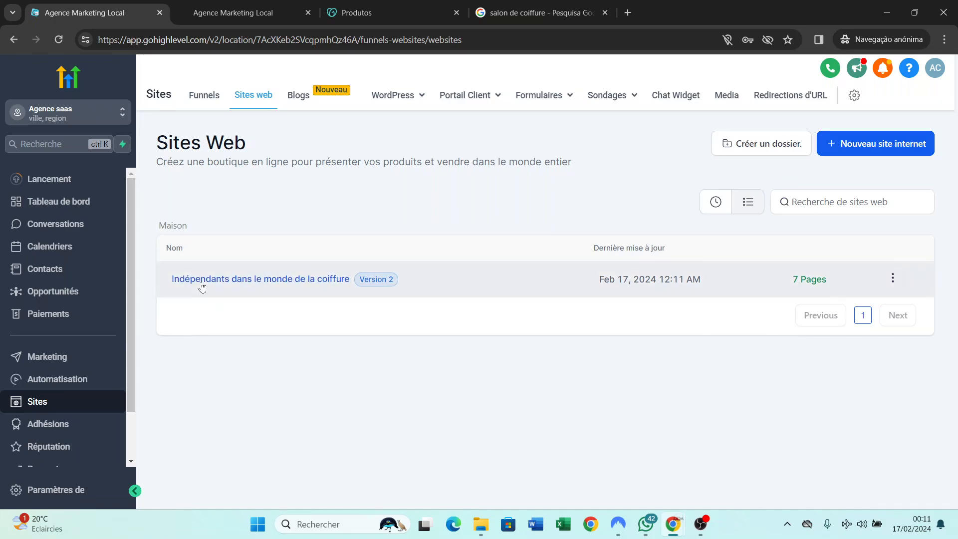
click(199, 280)
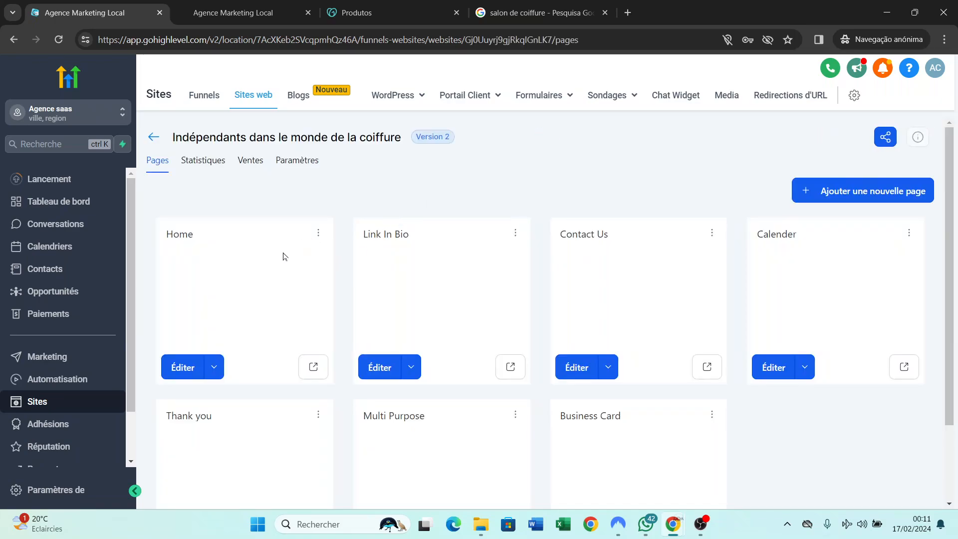
key(ctrl+Tab)
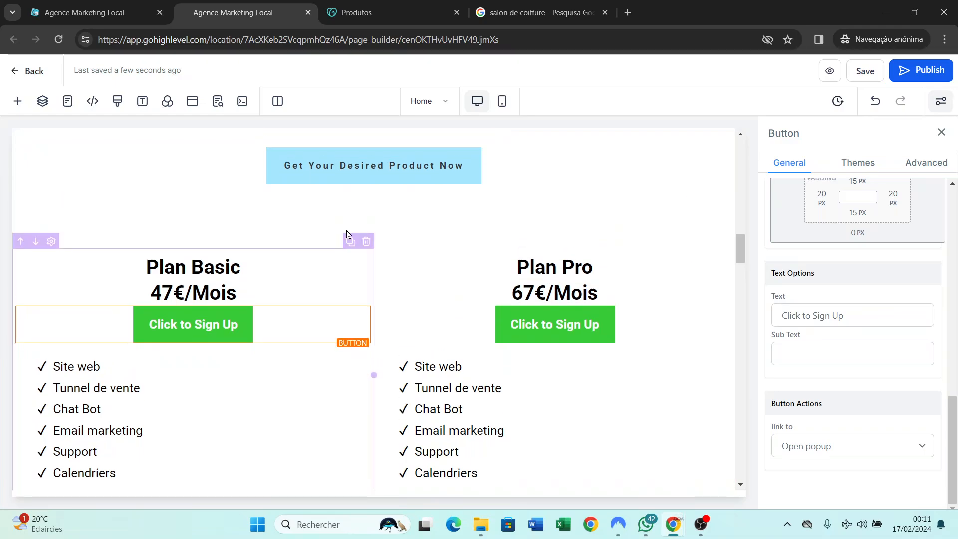
scroll(346, 230, up, 6)
click(91, 1)
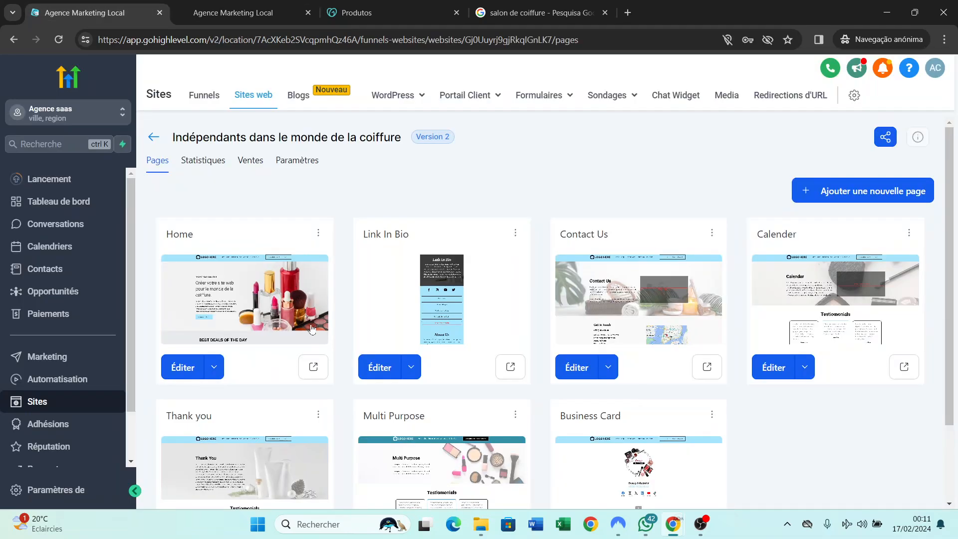
click(319, 234)
click(310, 191)
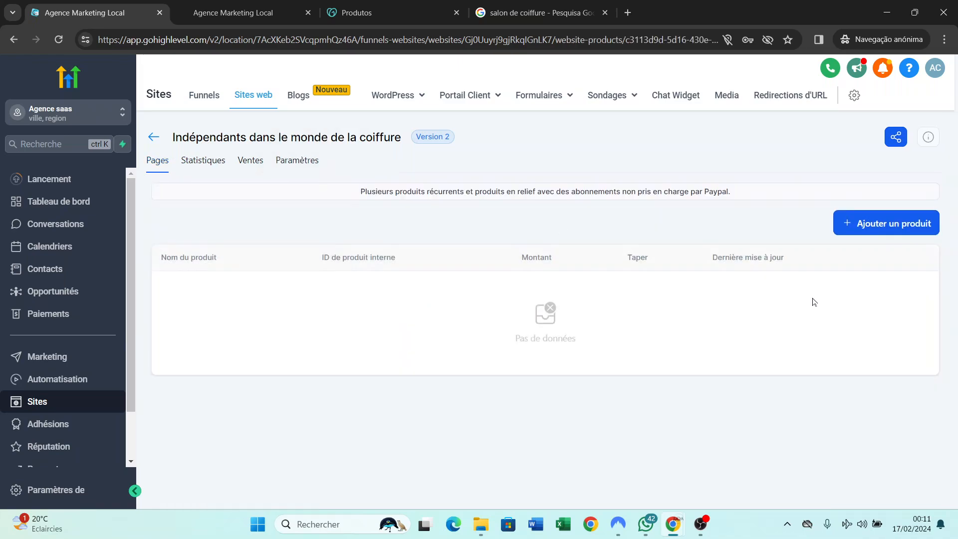
Add Plan Basic 47€/Mois to the page with its €47 price and save it
click(868, 234)
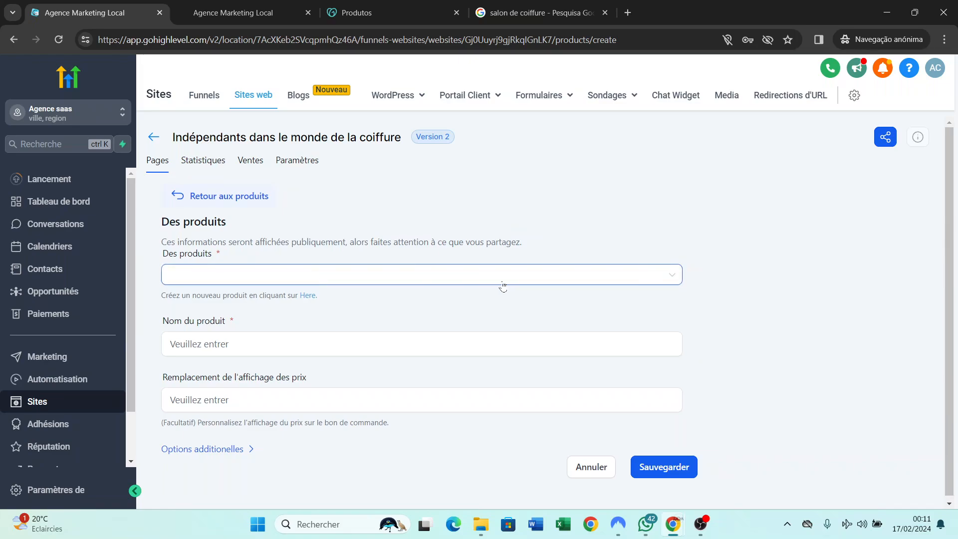
click(496, 281)
click(220, 322)
click(234, 341)
click(234, 367)
scroll(708, 447, down, 2)
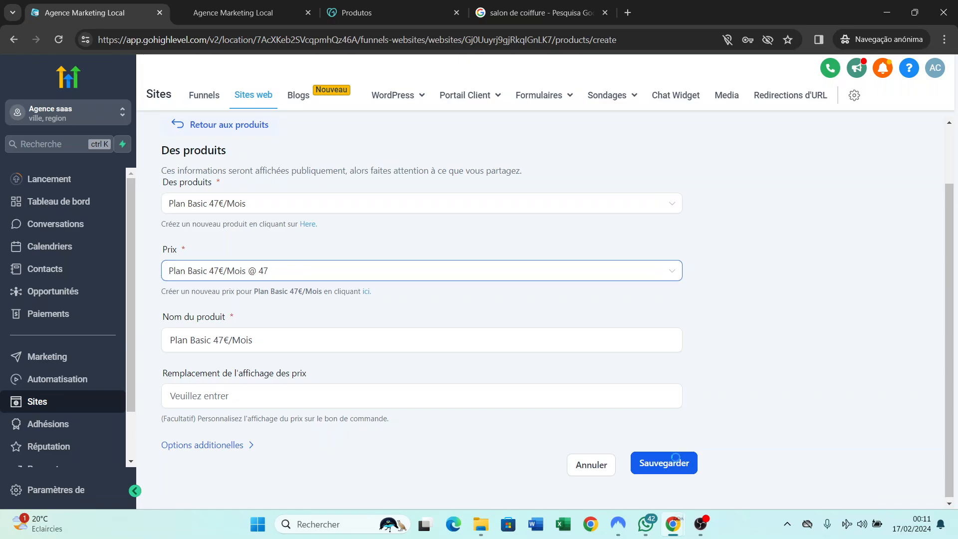
click(666, 462)
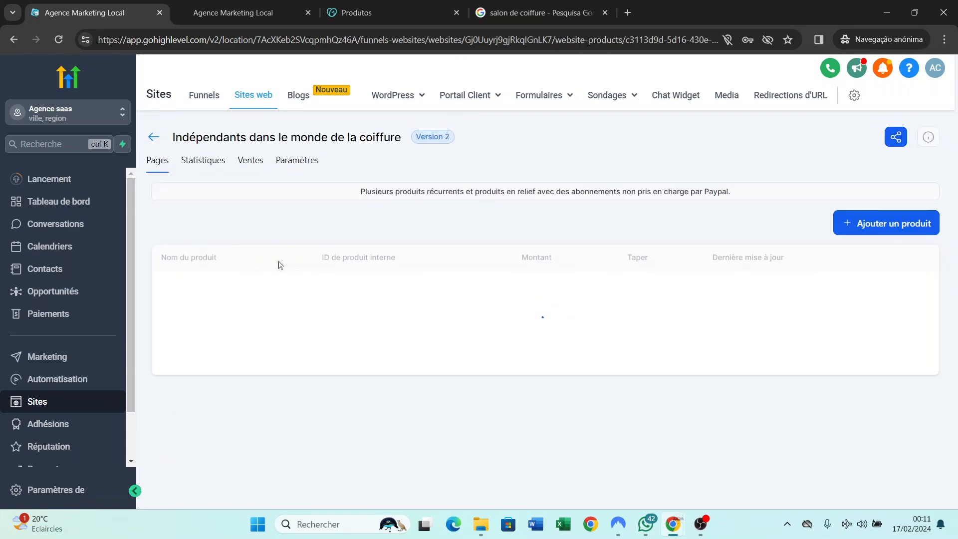
Add Plan Pro 67€/Mois to the page with its €67 price and save it
click(871, 224)
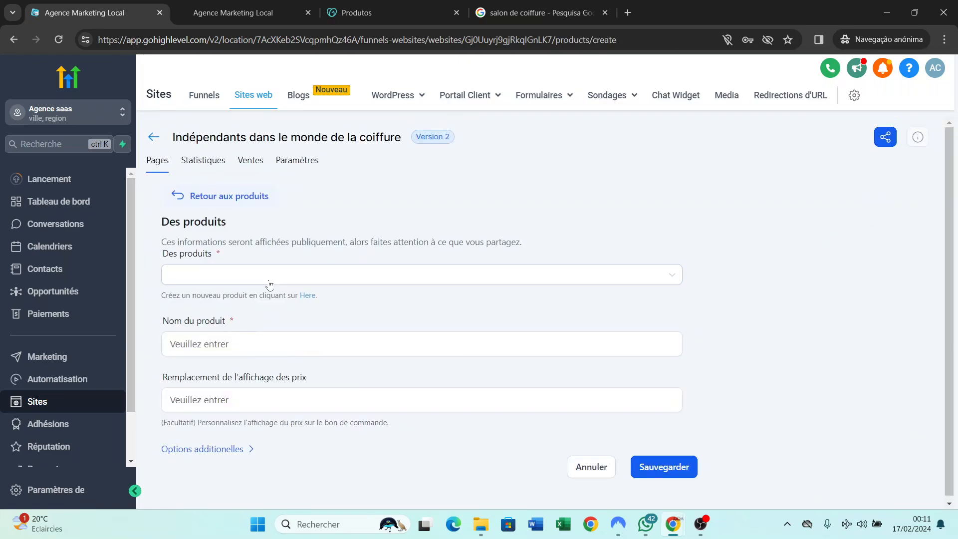
click(264, 280)
click(244, 300)
click(282, 340)
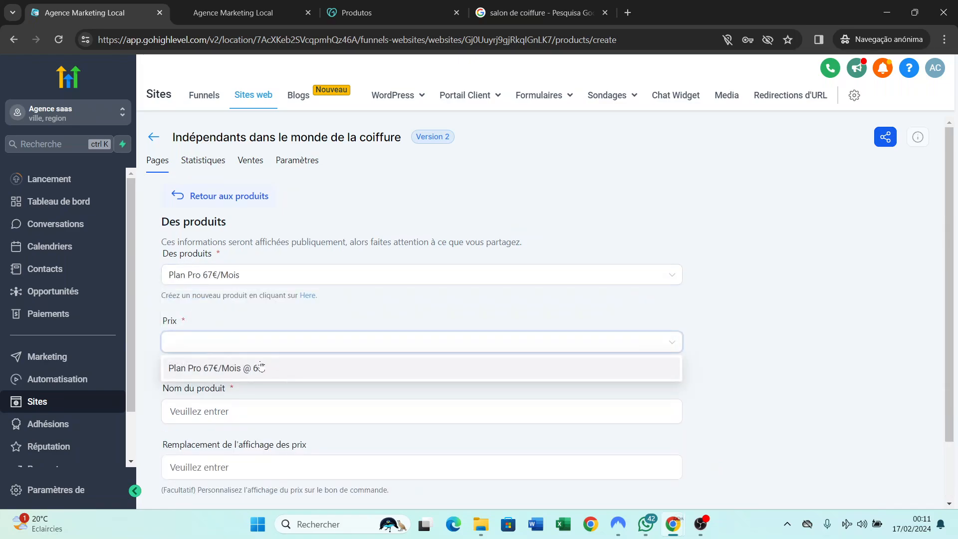
click(265, 366)
scroll(339, 304, down, 2)
click(671, 464)
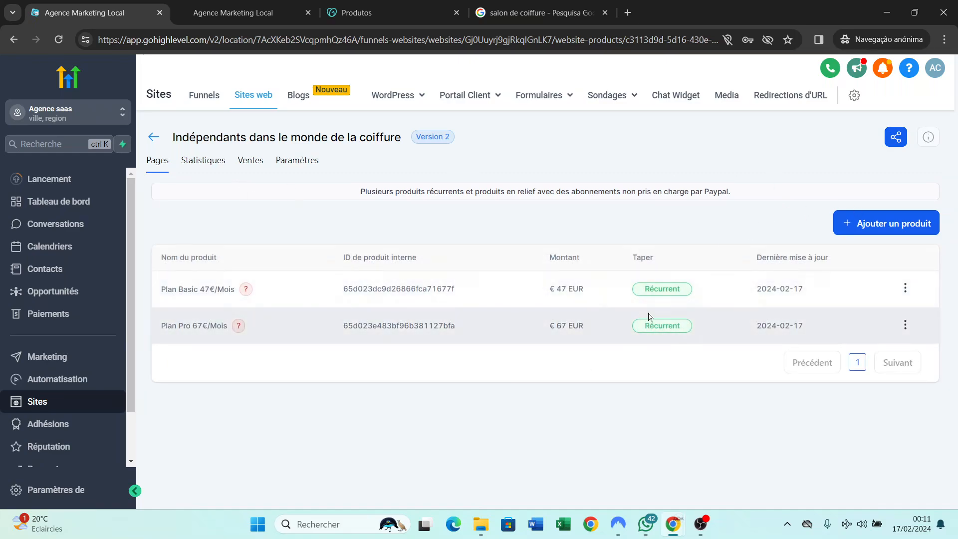
Preview the Home page, dismiss the Shipping & Your Info popup and scroll to the pricing plans
click(233, 13)
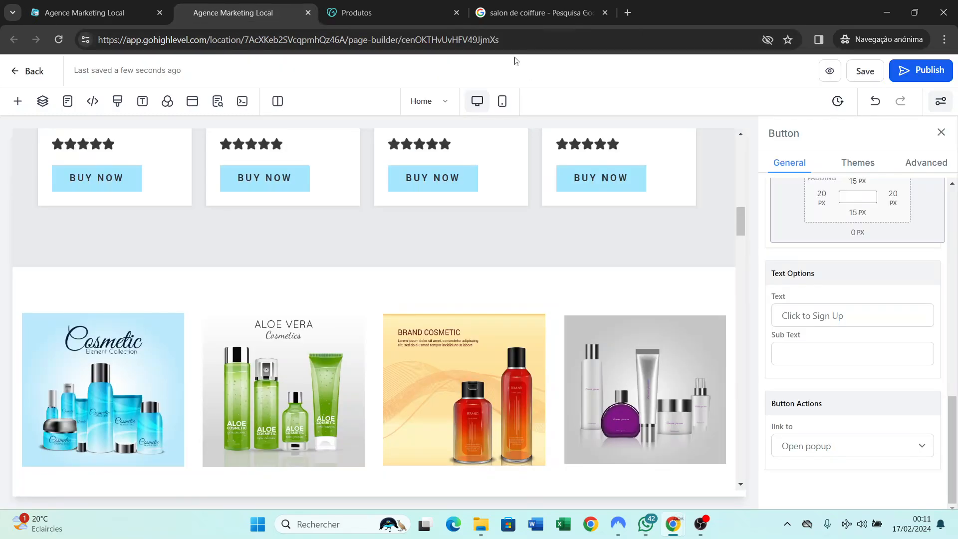
click(828, 73)
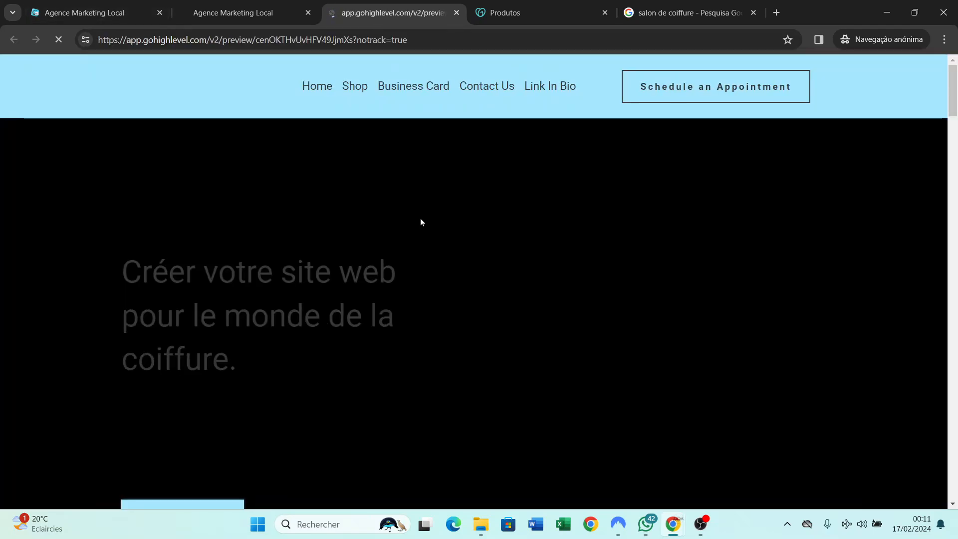
scroll(499, 279, down, 3)
scroll(695, 175, up, 3)
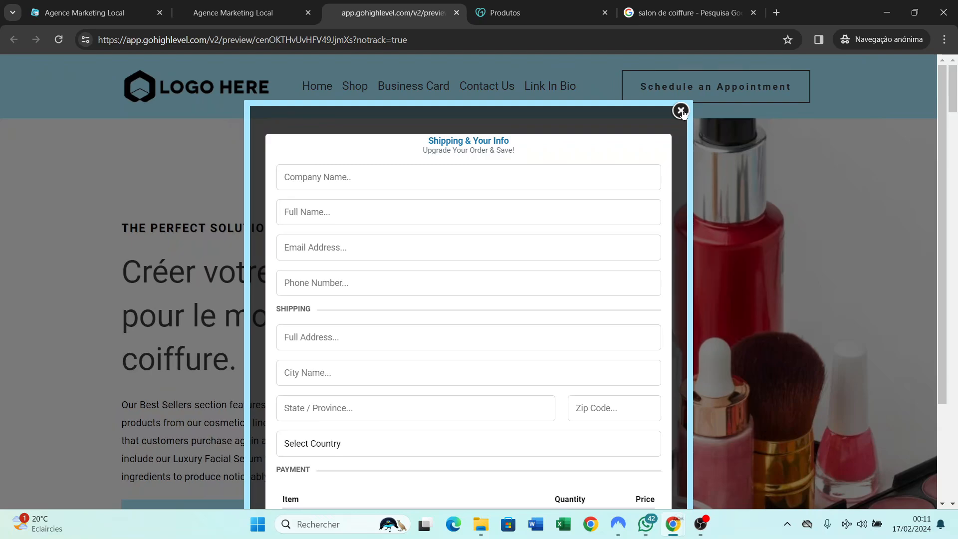
click(680, 111)
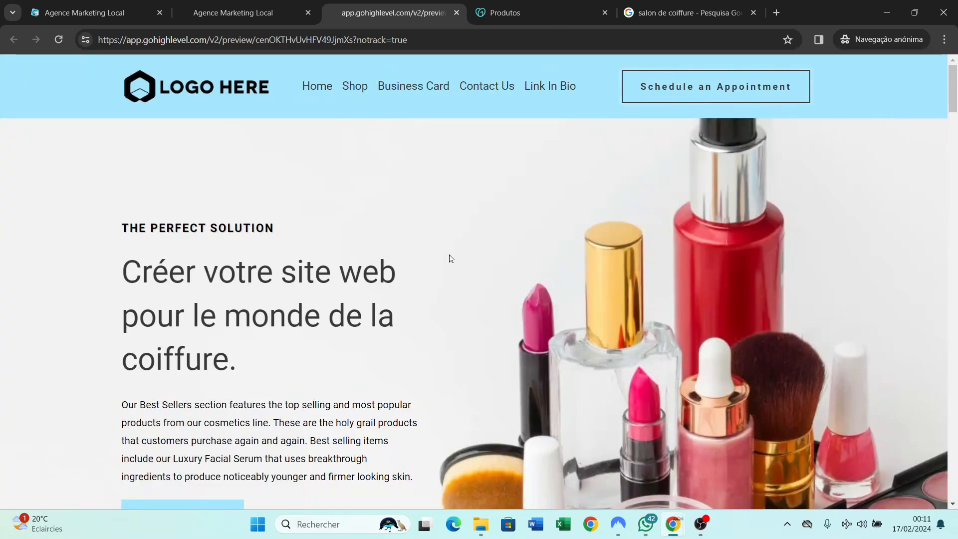
scroll(610, 277, down, 6)
scroll(501, 157, up, 4)
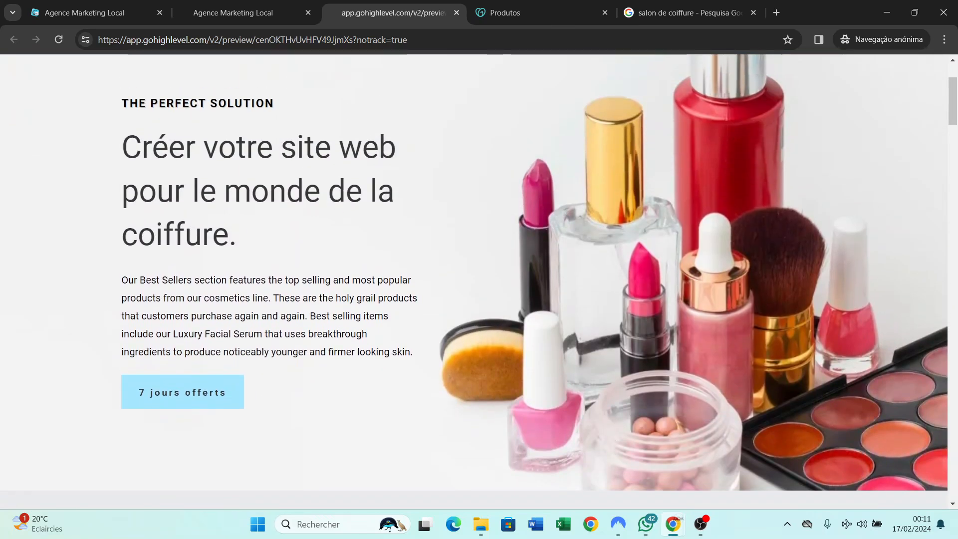
scroll(419, 231, down, 20)
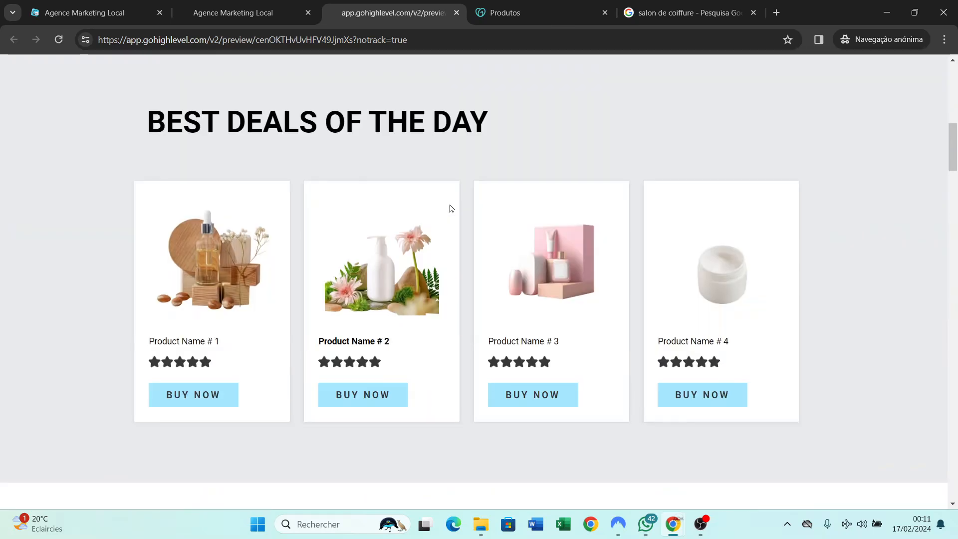
scroll(482, 232, up, 2)
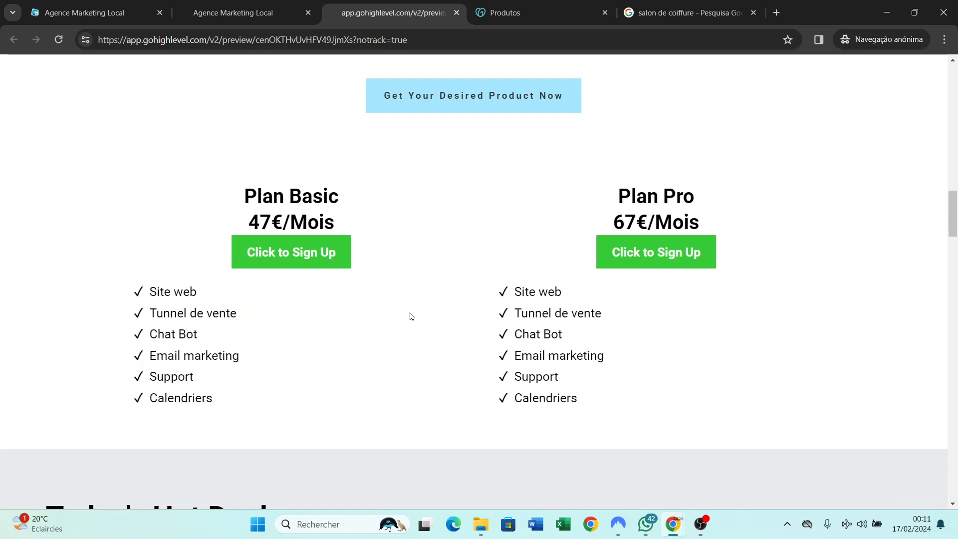
Open Plan Basic's checkout popup, note its 'No products available' message, then close it
click(265, 265)
scroll(265, 265, down, 3)
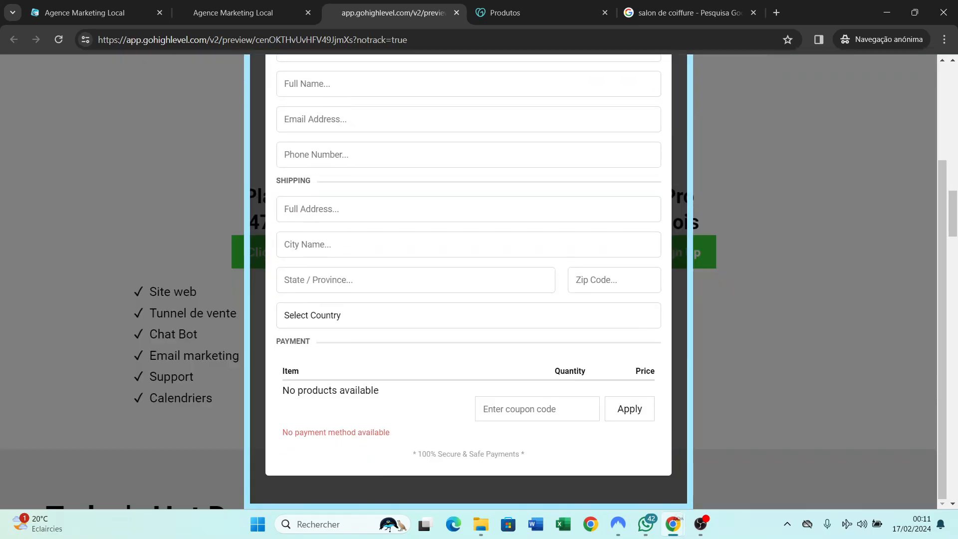
drag(384, 394, 280, 391)
click(402, 336)
scroll(475, 308, up, 3)
scroll(474, 309, down, 3)
scroll(683, 130, up, 3)
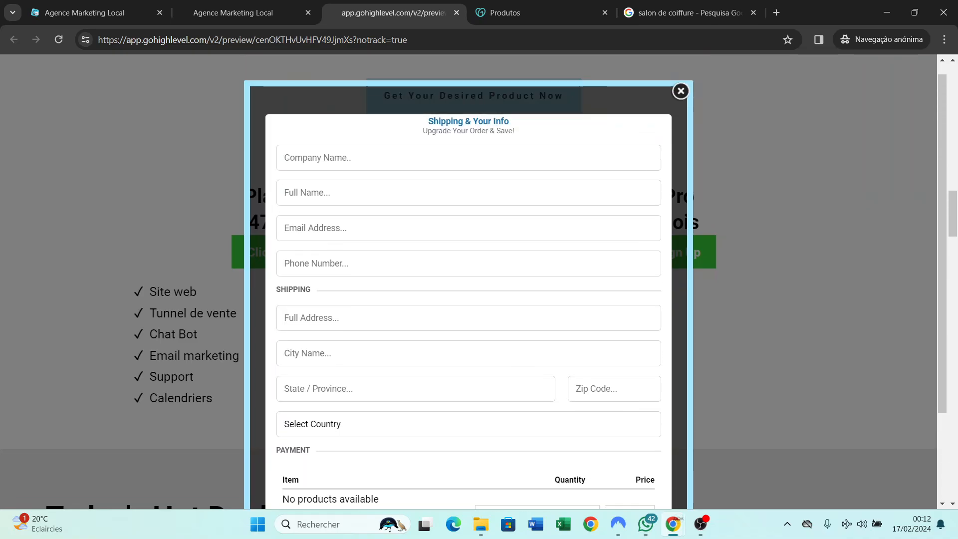
scroll(683, 130, down, 3)
scroll(683, 129, up, 3)
click(681, 111)
click(285, 253)
click(681, 111)
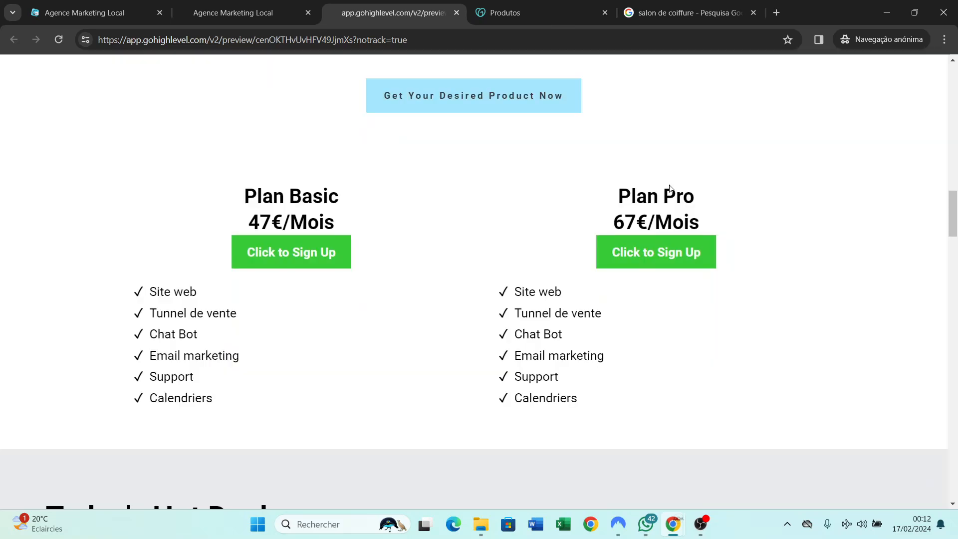
Inspect Plan Pro's checkout popup: empty product table, coupon and missing payment method, then close it
click(661, 252)
scroll(680, 111, down, 3)
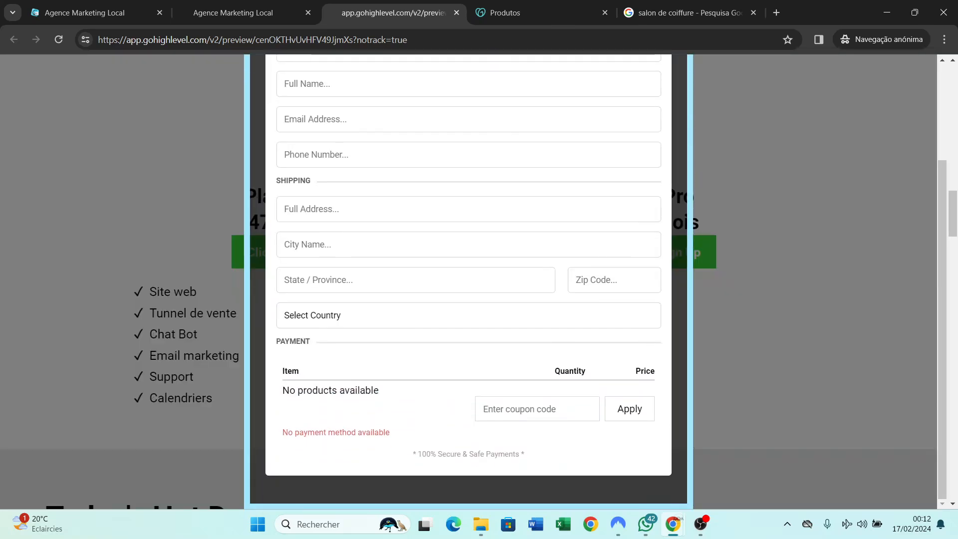
drag(289, 391, 466, 400)
scroll(466, 400, down, 5)
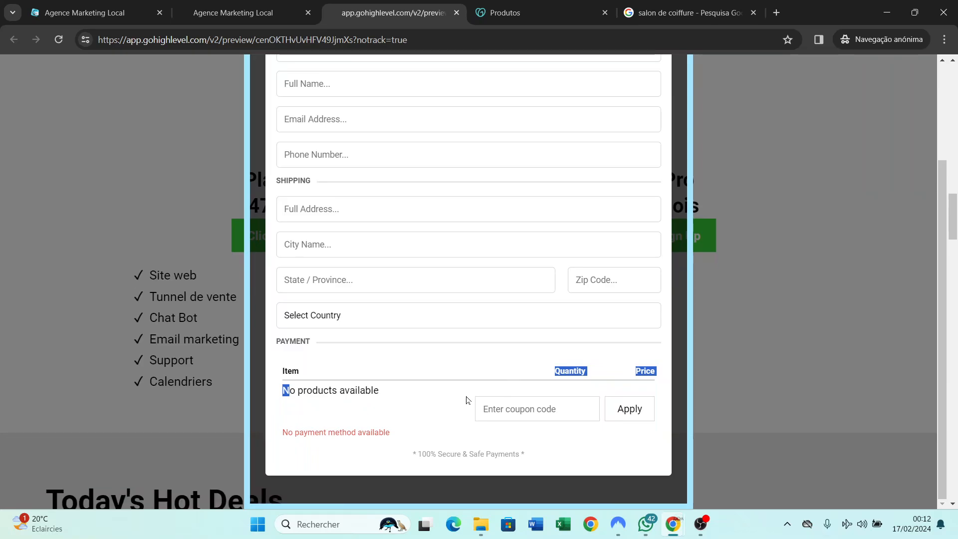
drag(320, 432, 383, 432)
click(420, 401)
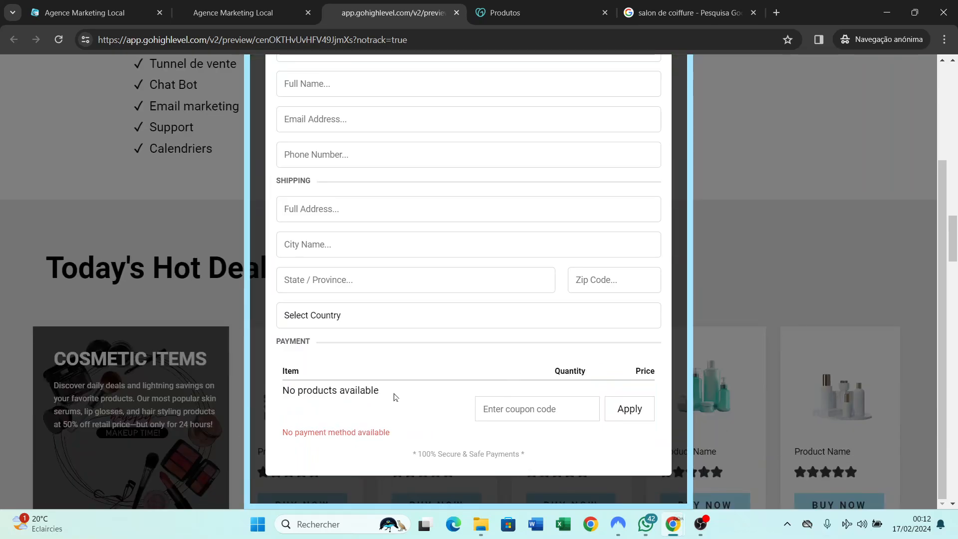
drag(394, 395, 481, 375)
click(571, 381)
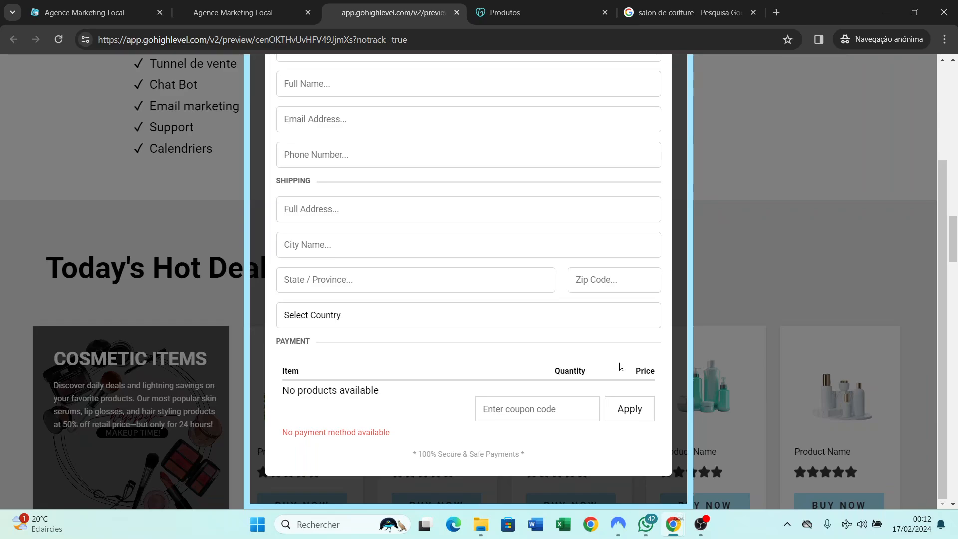
drag(317, 422, 369, 410)
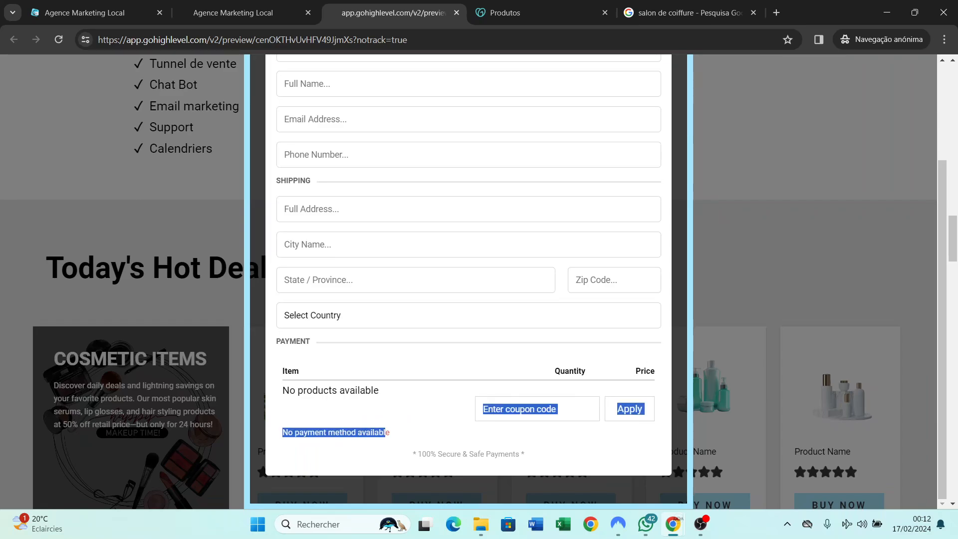
click(542, 410)
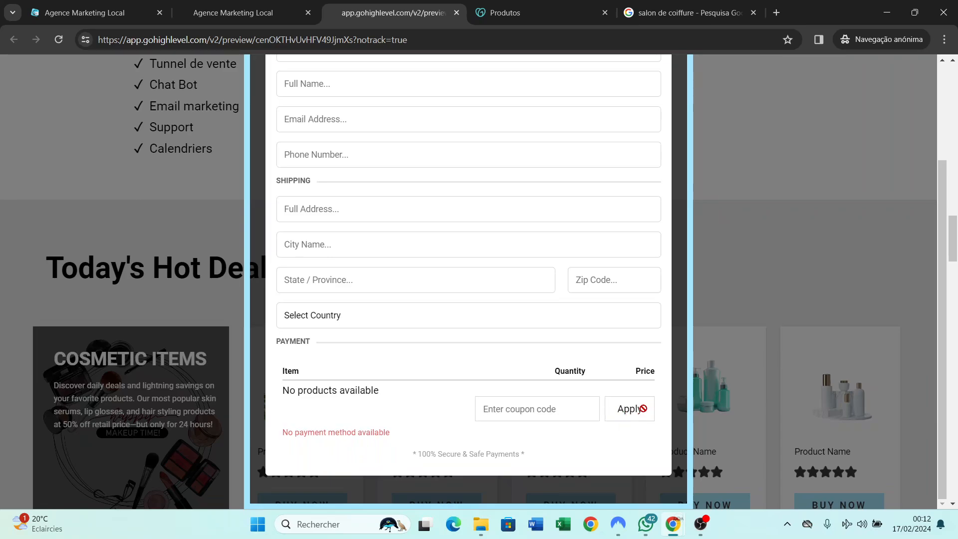
scroll(675, 240, up, 3)
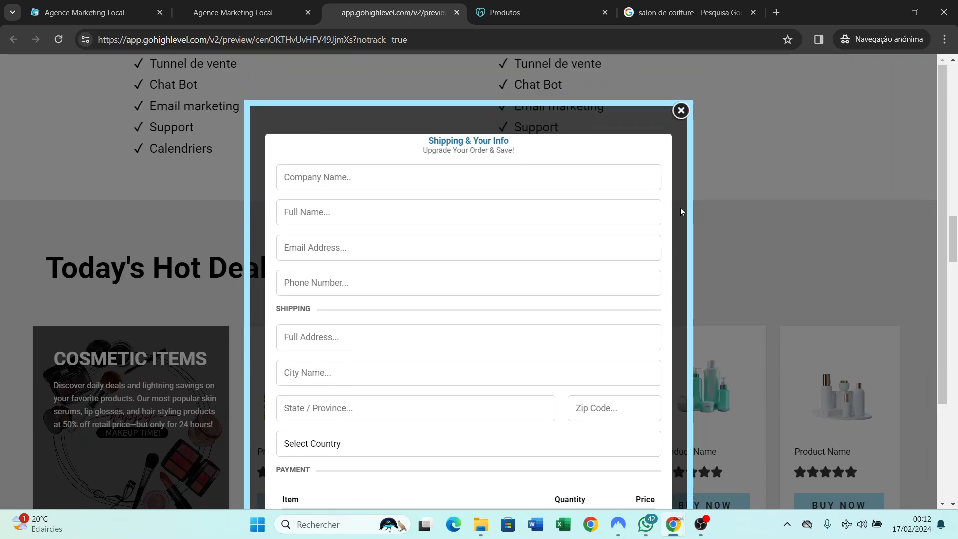
click(680, 110)
scroll(371, 326, down, 10)
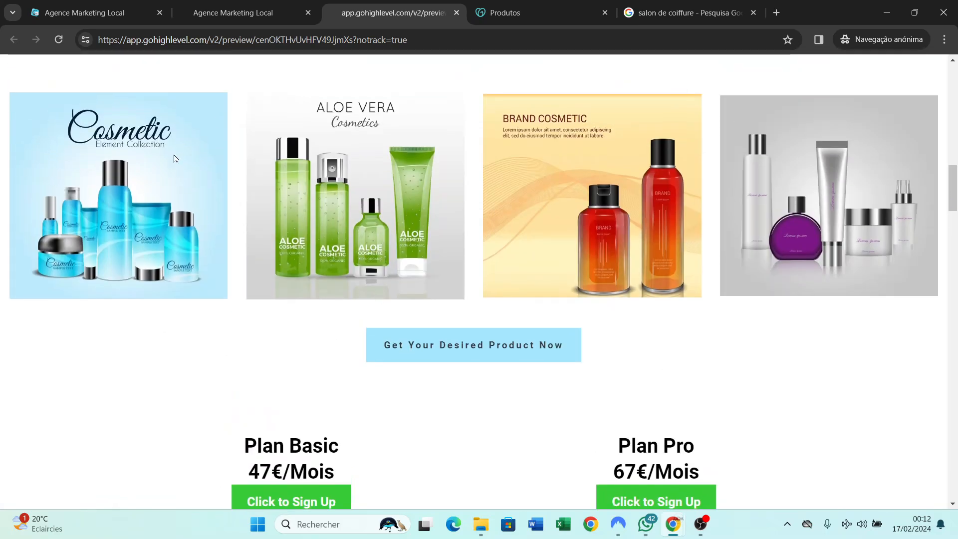
scroll(351, 377, down, 5)
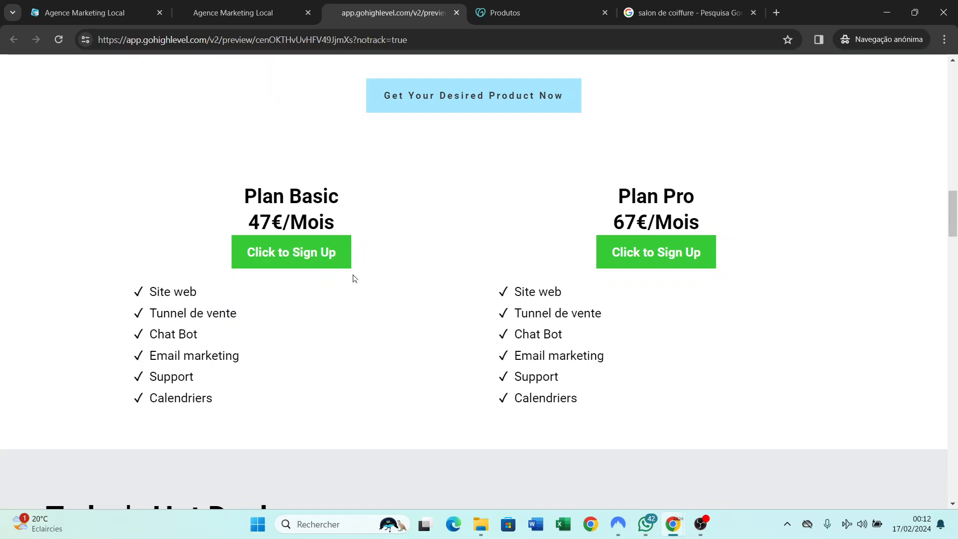
After a look at the builder, reopen Plan Pro's sign-up popup in the preview and close it
click(273, 2)
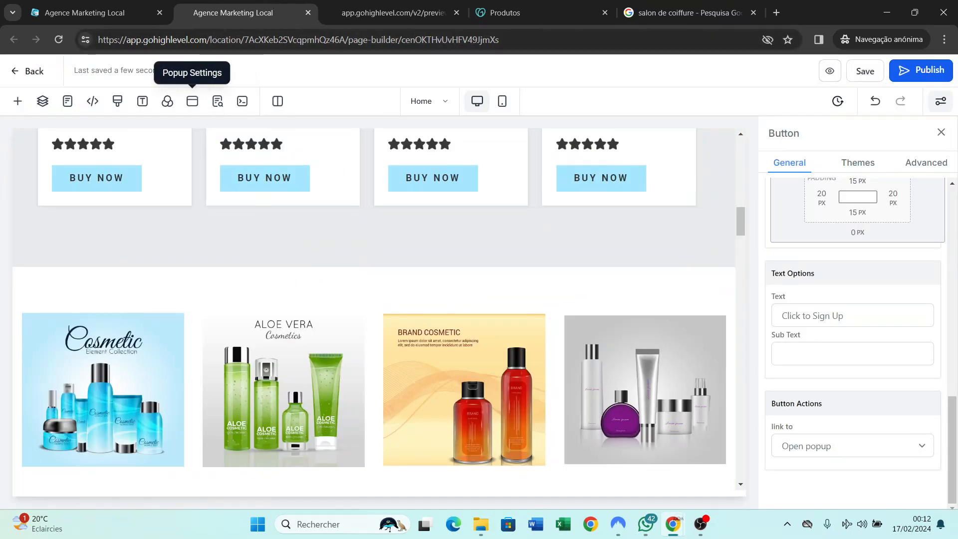
click(394, 13)
click(684, 261)
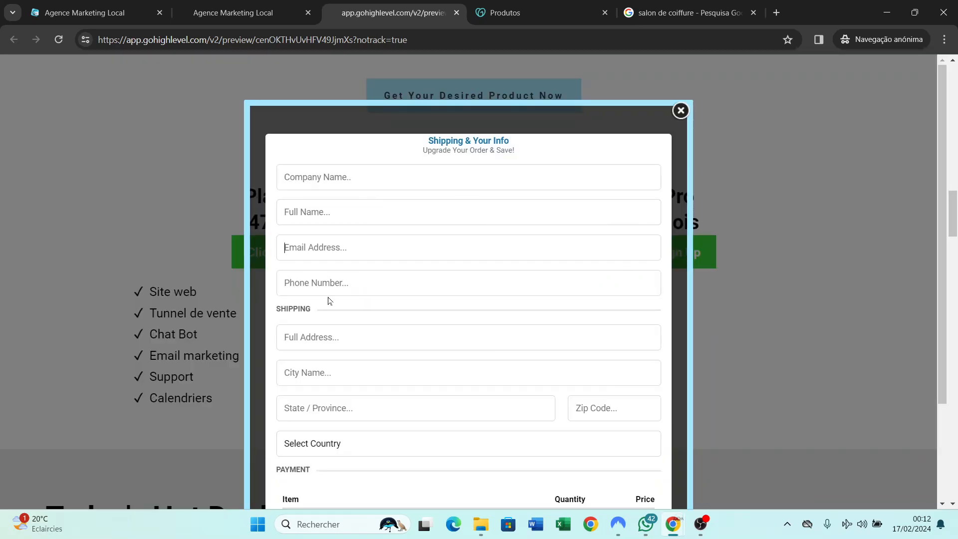
scroll(394, 270, down, 3)
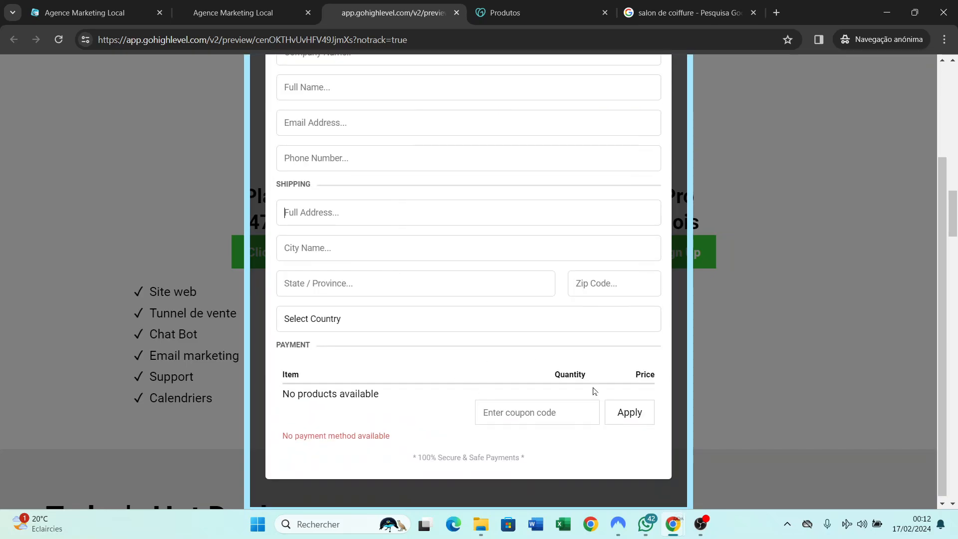
scroll(566, 339, up, 3)
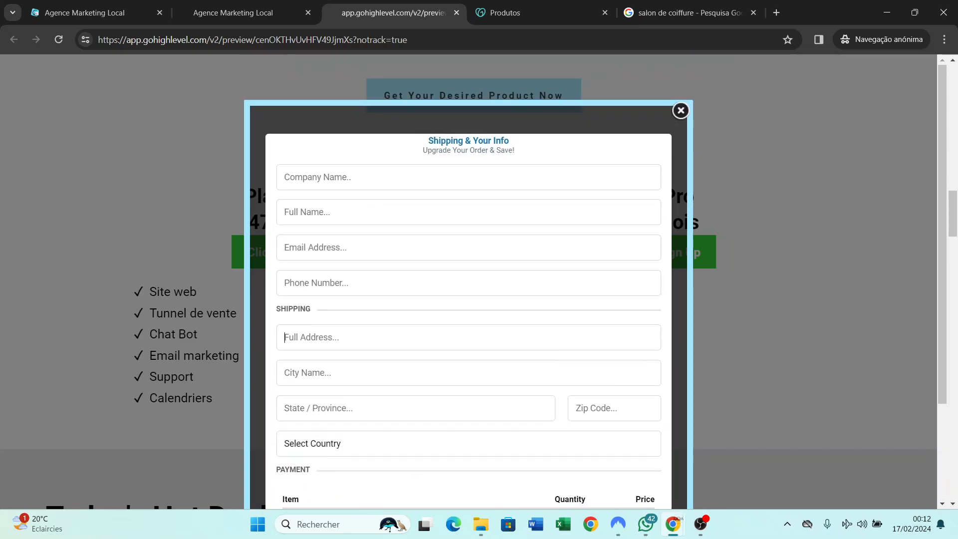
scroll(681, 106, down, 3)
scroll(675, 114, up, 3)
click(680, 110)
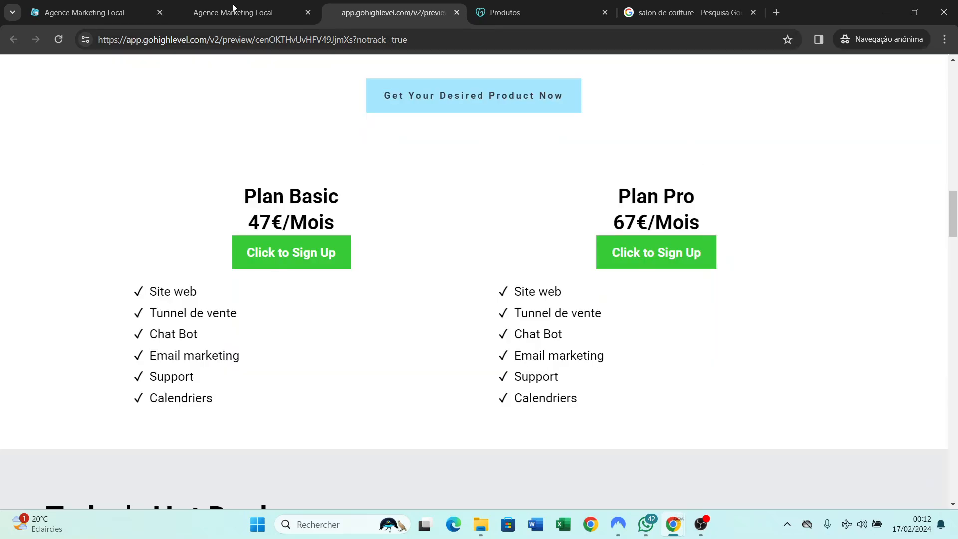
Remove the One Step Order form from the sign-up popup in the builder
click(223, 11)
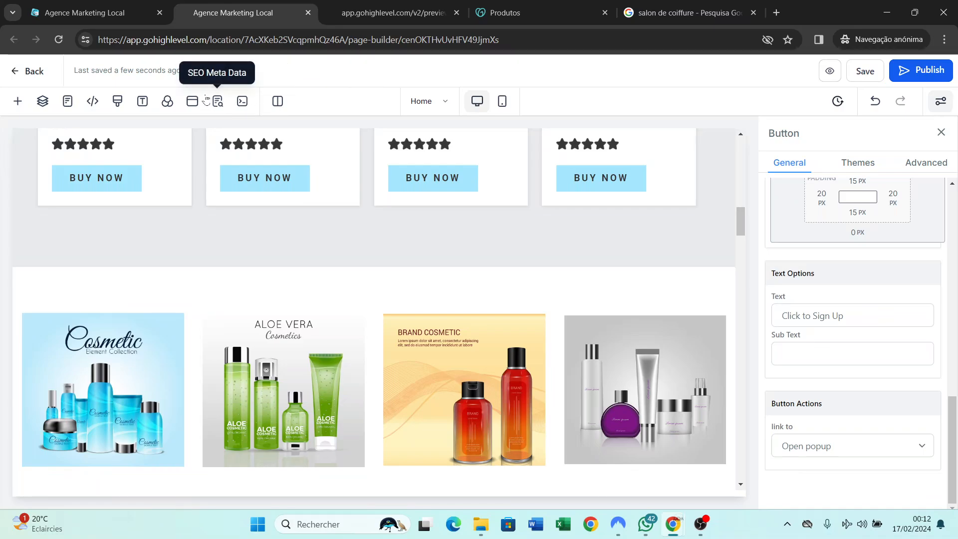
click(195, 99)
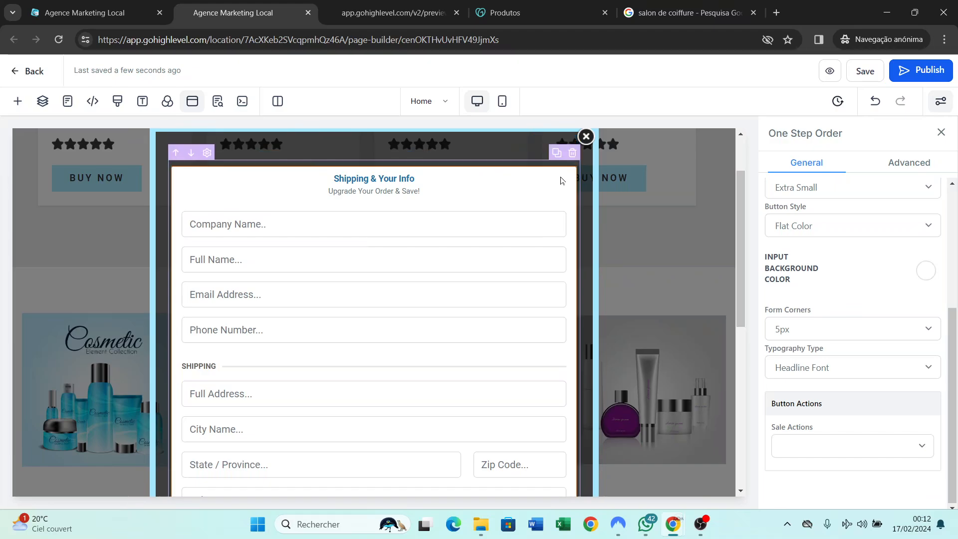
click(569, 159)
click(384, 273)
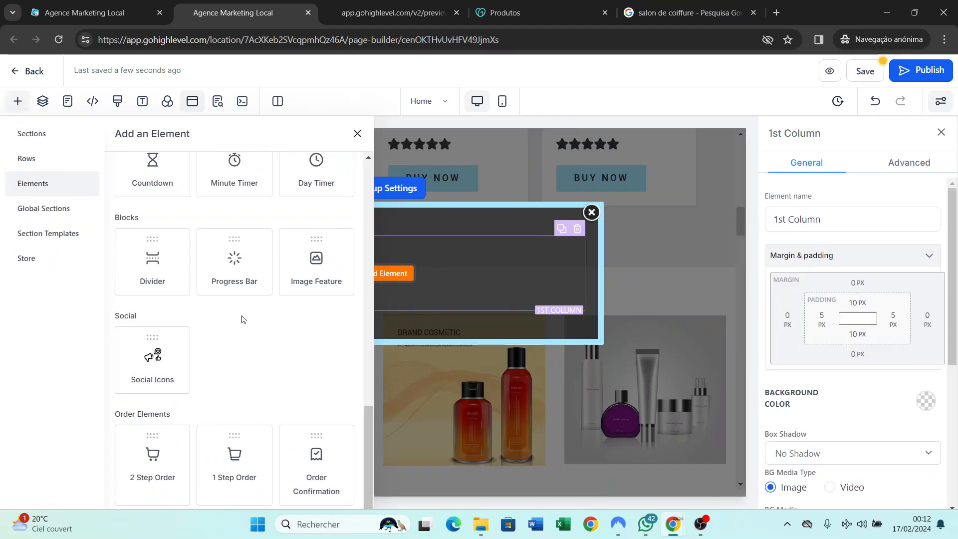
click(234, 457)
scroll(419, 359, down, 6)
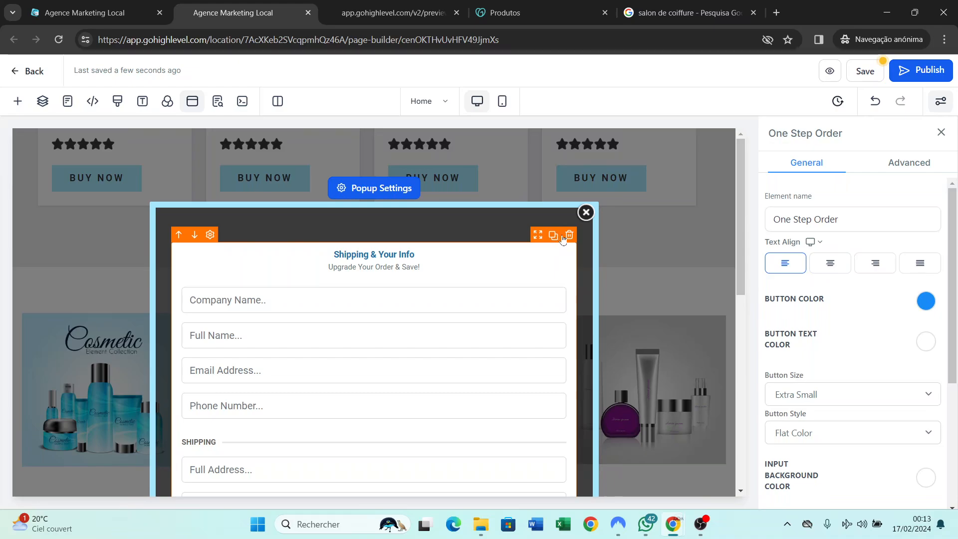
click(568, 235)
Add a 2 Step Order element to the popup and save the page
click(379, 277)
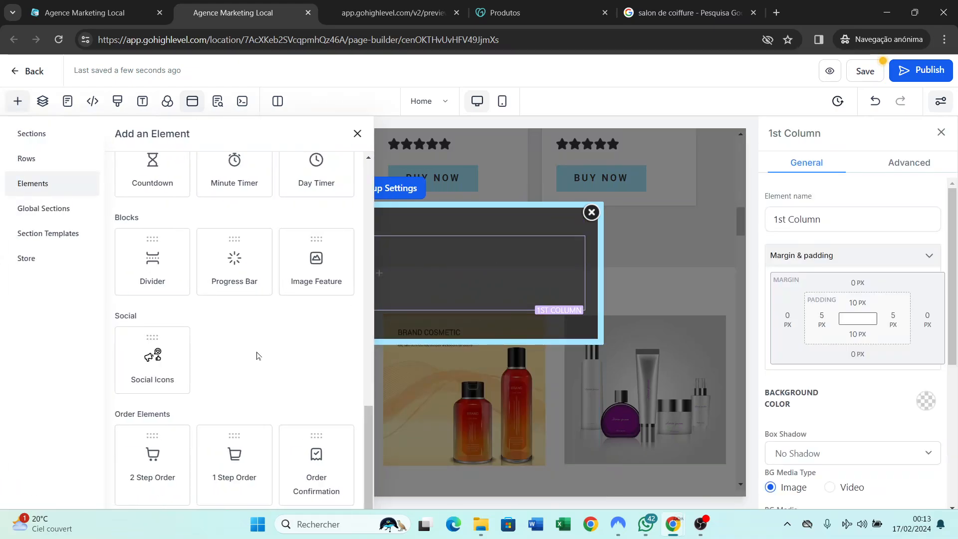
click(169, 442)
scroll(435, 343, down, 4)
scroll(433, 329, up, 1)
scroll(433, 294, down, 1)
scroll(275, 173, up, 1)
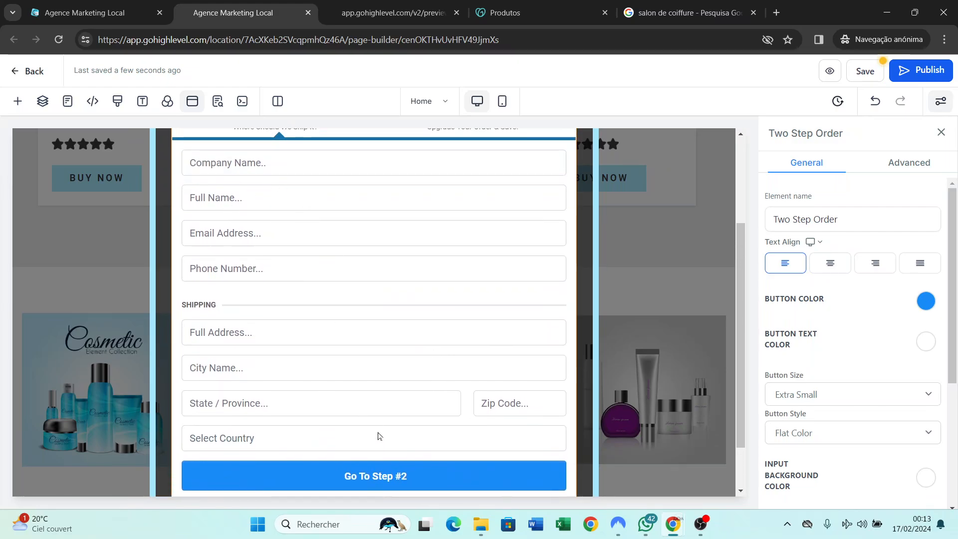
scroll(464, 201, up, 1)
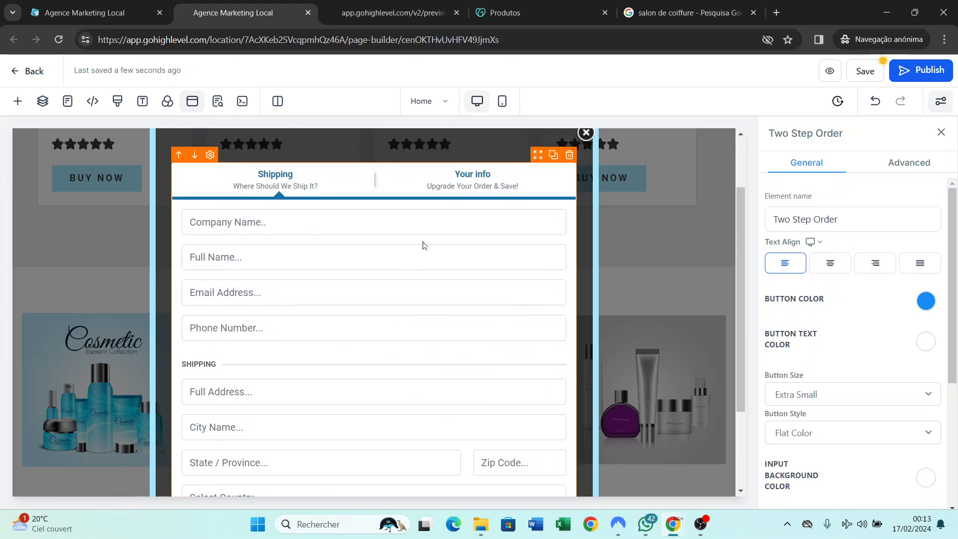
click(866, 69)
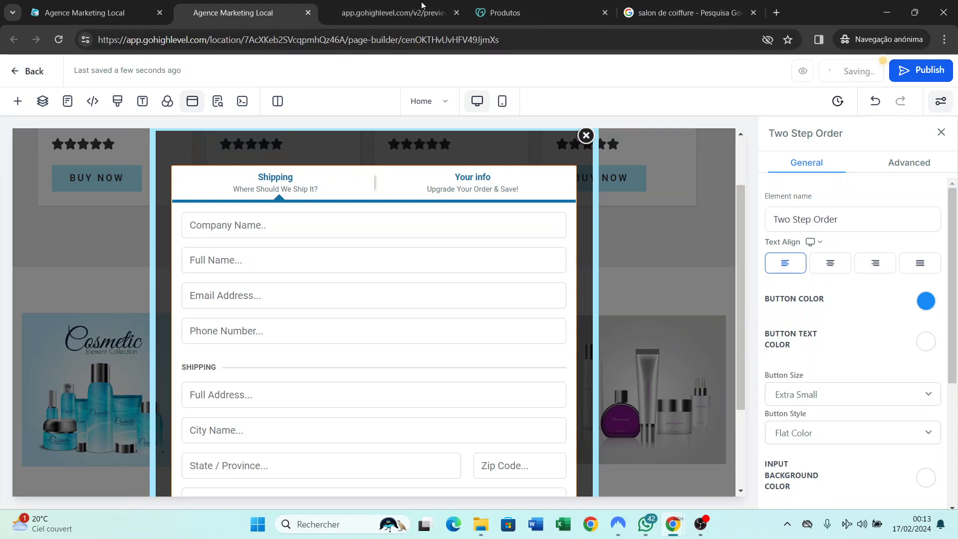
Glance at the account's contacts list, then return to the page preview tab
click(99, 13)
click(57, 269)
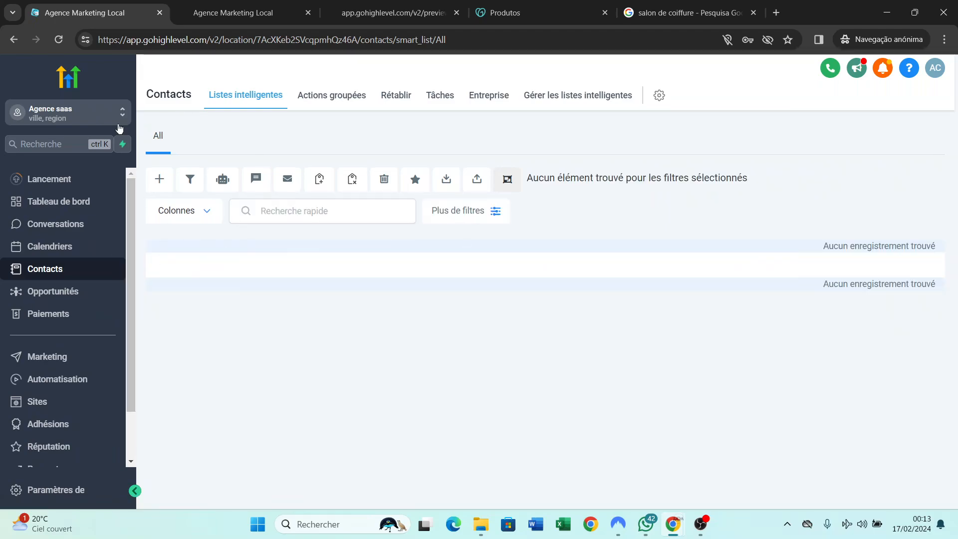
click(204, 4)
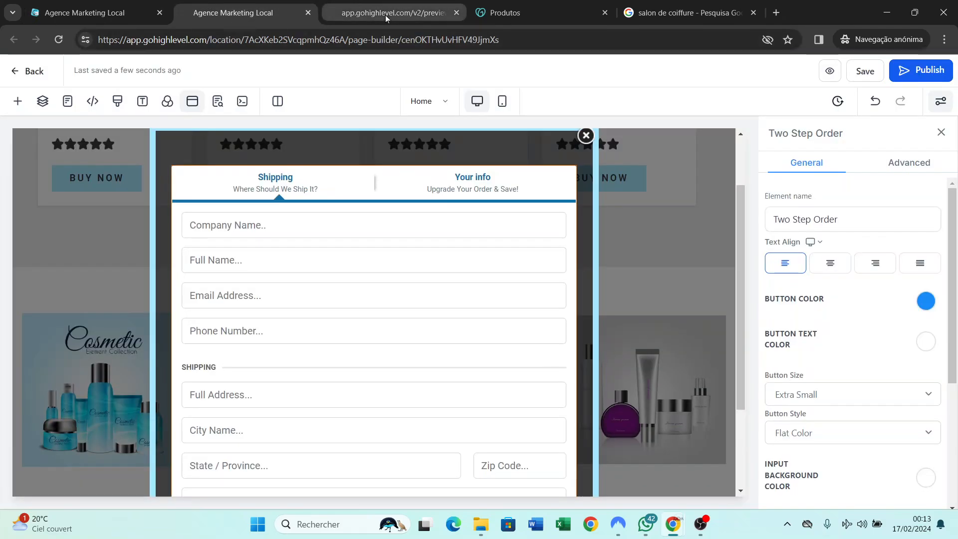
click(385, 15)
Reload the preview and open Plan Basic's two-step sign-up popup
click(65, 39)
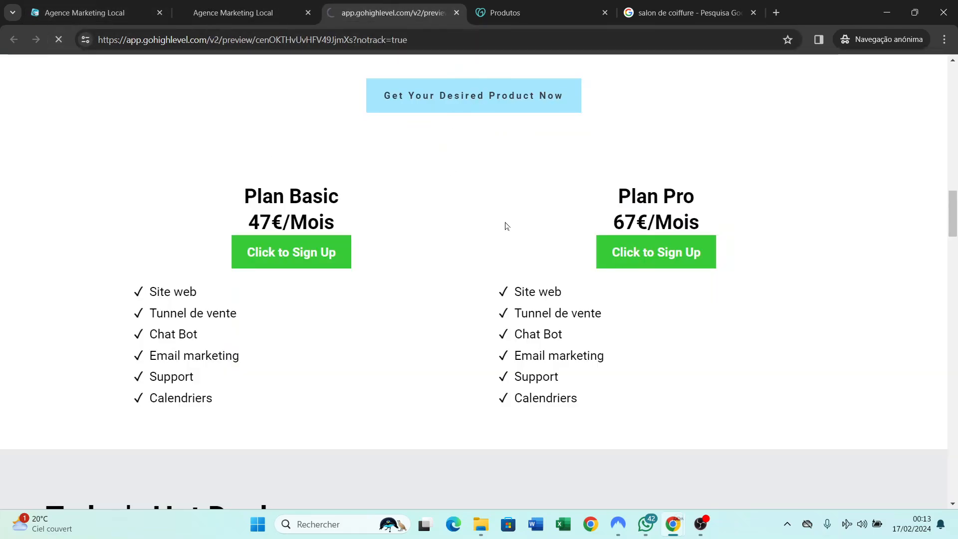
scroll(442, 201, down, 4)
scroll(443, 201, up, 3)
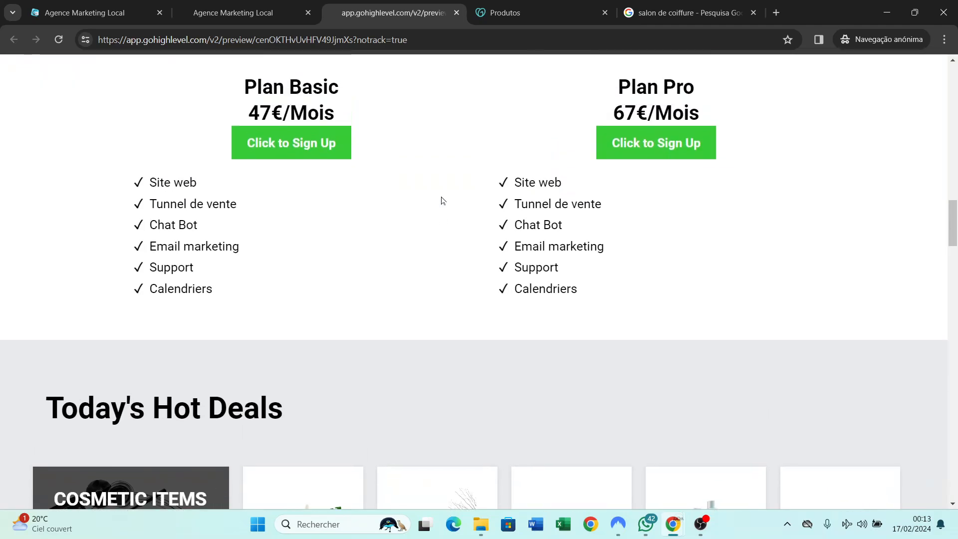
click(341, 190)
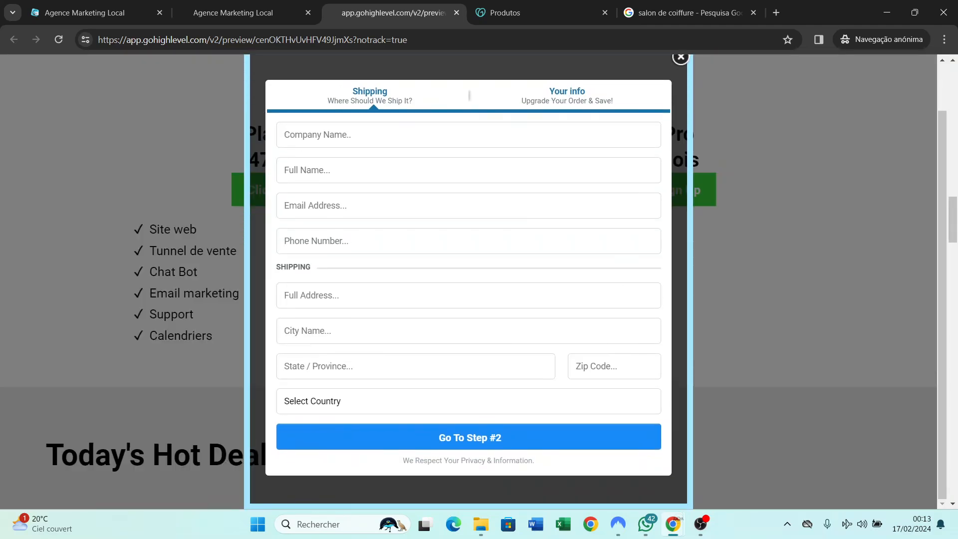
Fill the company name, full name, a Gmail e-mail address and a French phone number
key(ctrl+a)
key(ctrl+c)
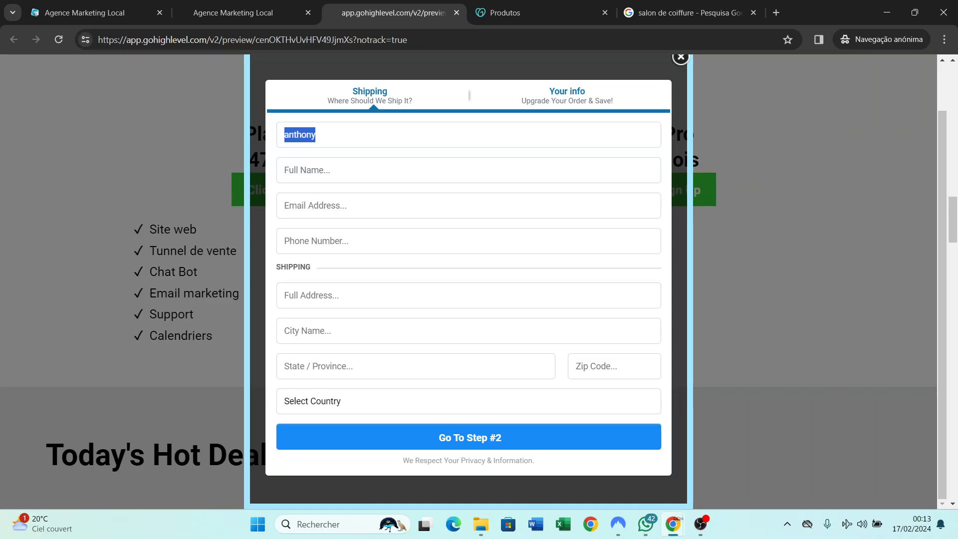
key(Tab)
key(ctrl+v)
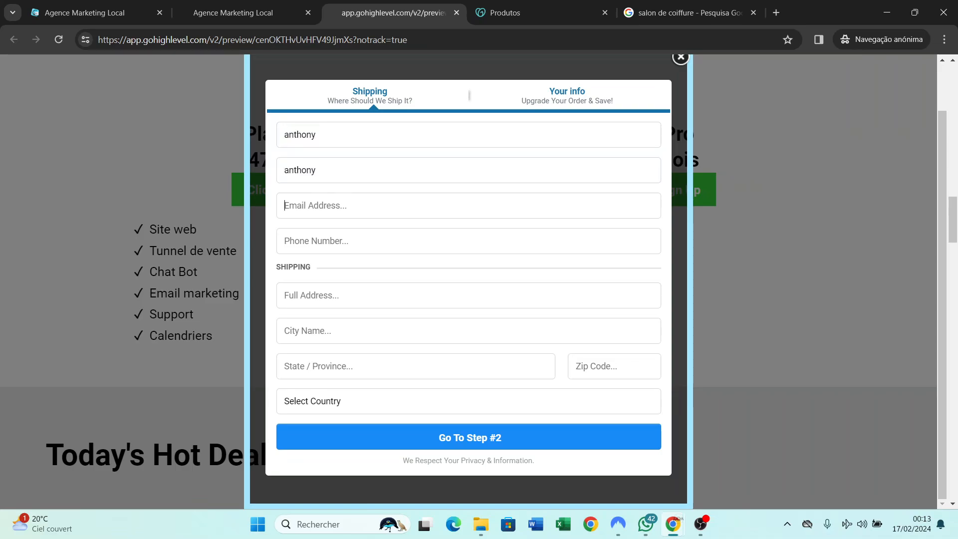
key(Tab)
key(ctrl+v)
key(Tab)
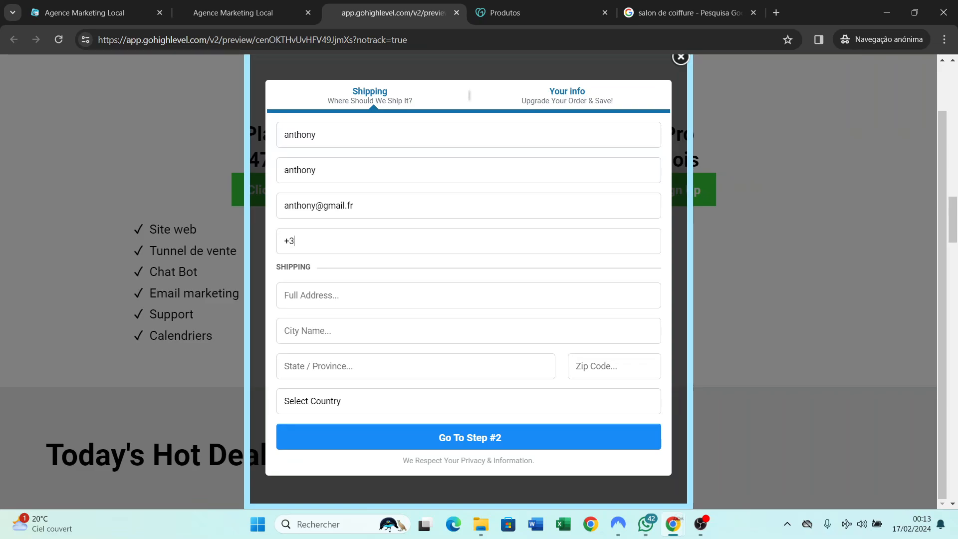
Enter 'a' for address, city and state, choose France, enter 38, and go to step 2
key(Tab)
text(a)
key(Tab)
text(a)
key(Tab)
text(a)
click(348, 405)
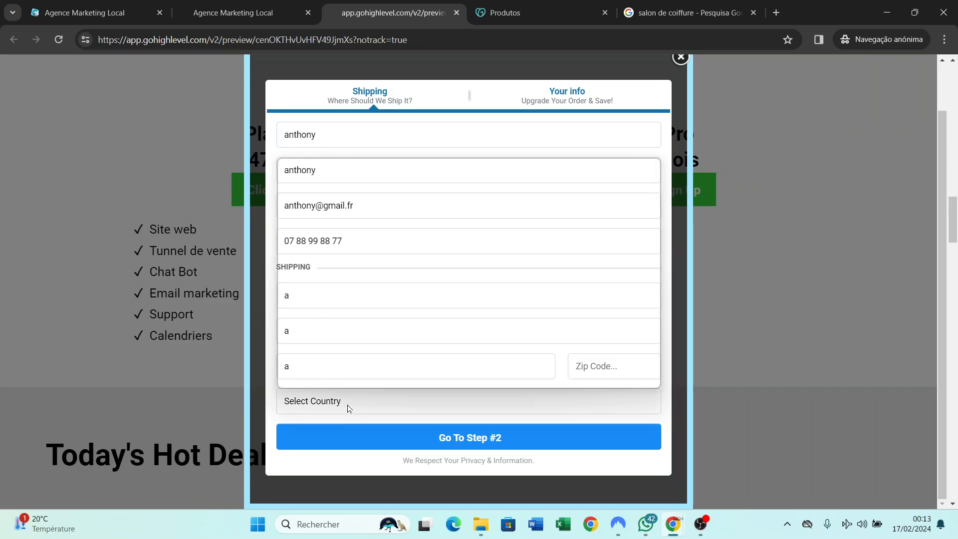
text(fr)
key(Return)
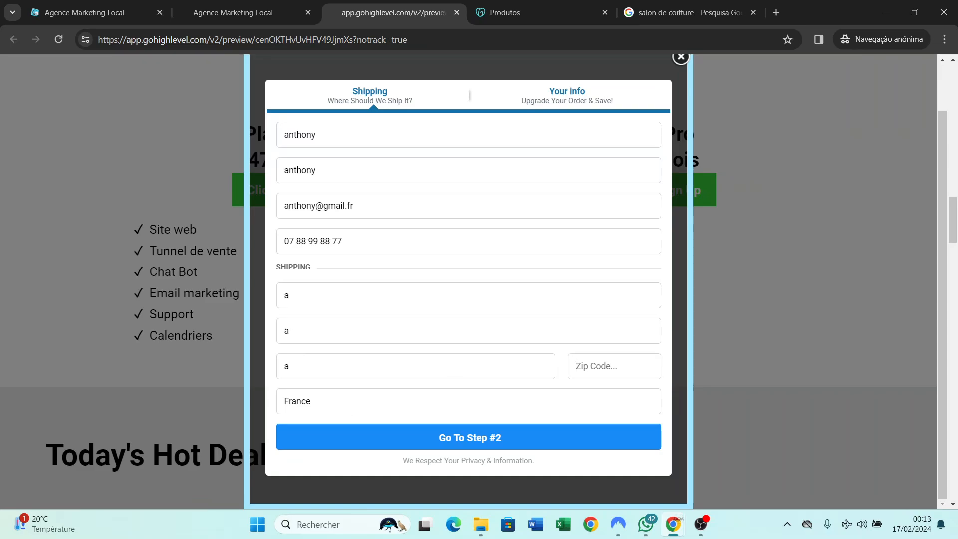
text(38)
click(527, 445)
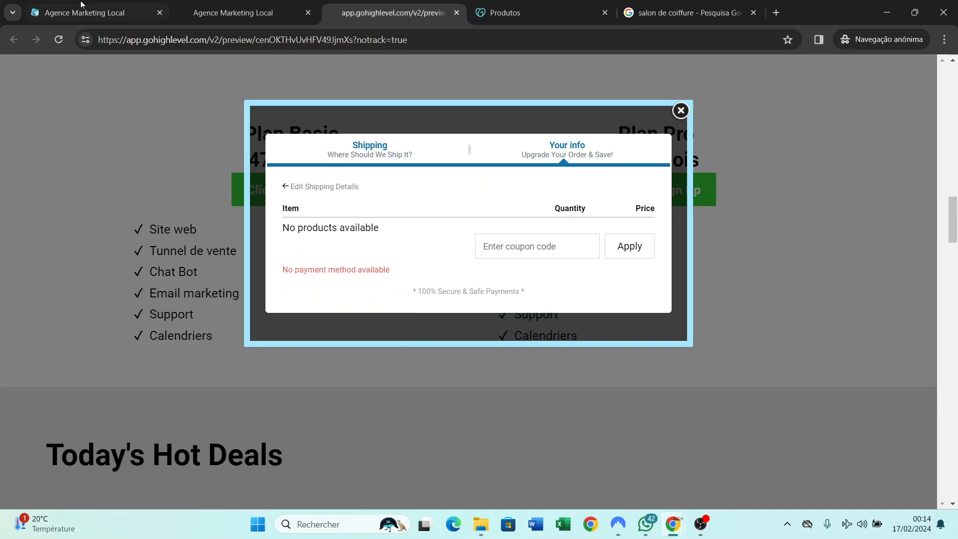
Review calendars, contacts and the Two Step Order form, then choose 'Basculez en mode Agence'
click(97, 6)
click(77, 252)
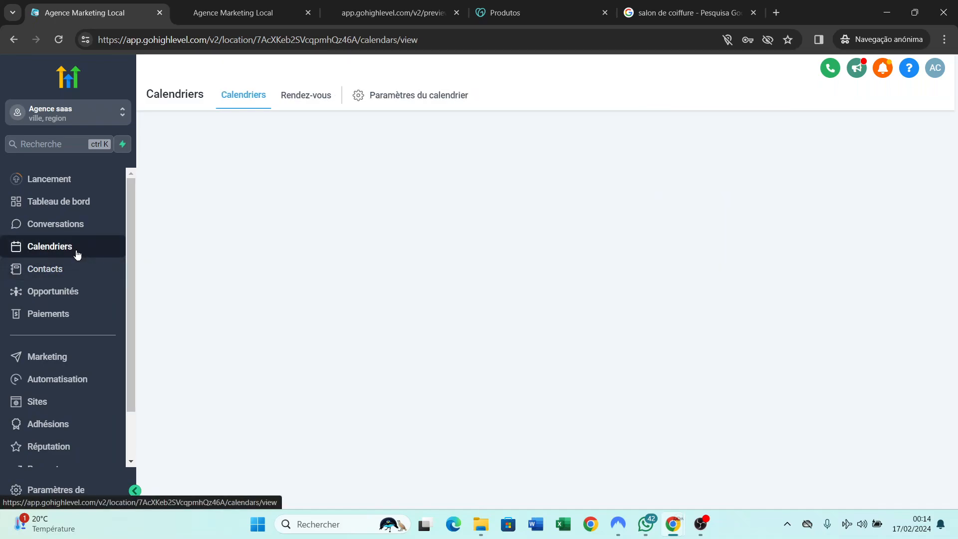
click(60, 270)
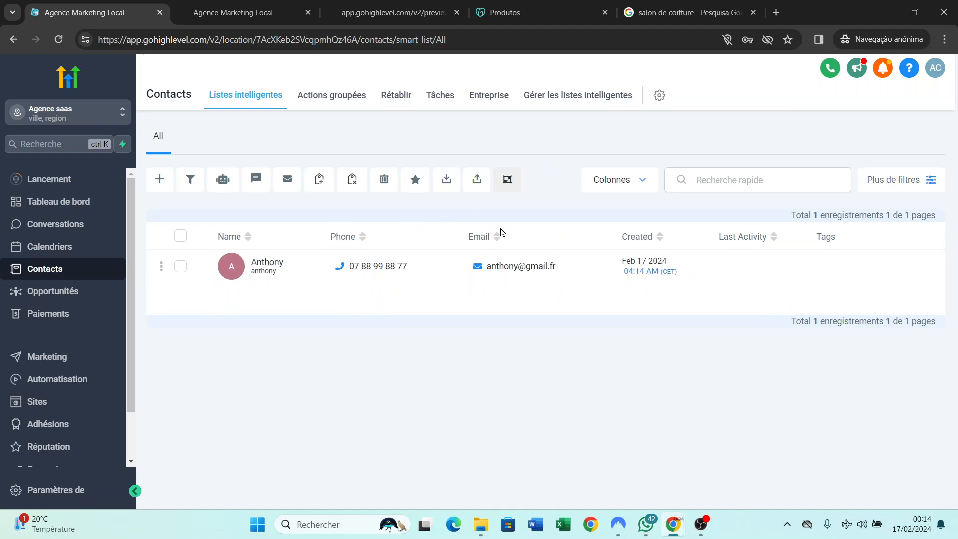
click(233, 13)
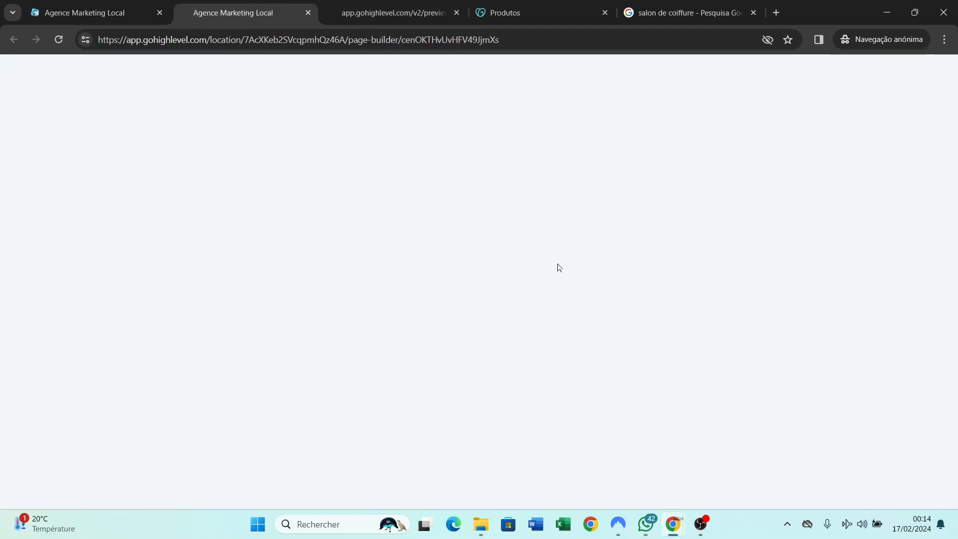
key(ctrl+Tab)
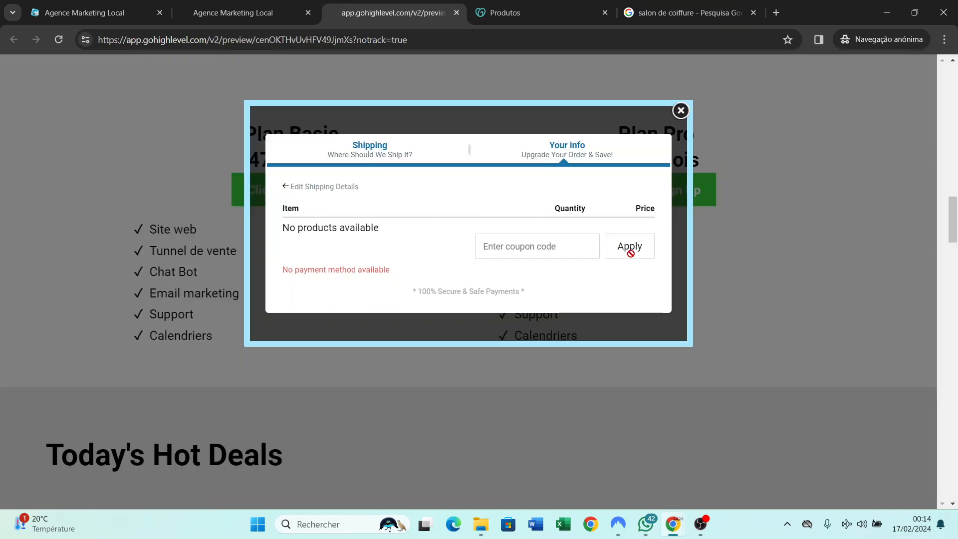
click(85, 12)
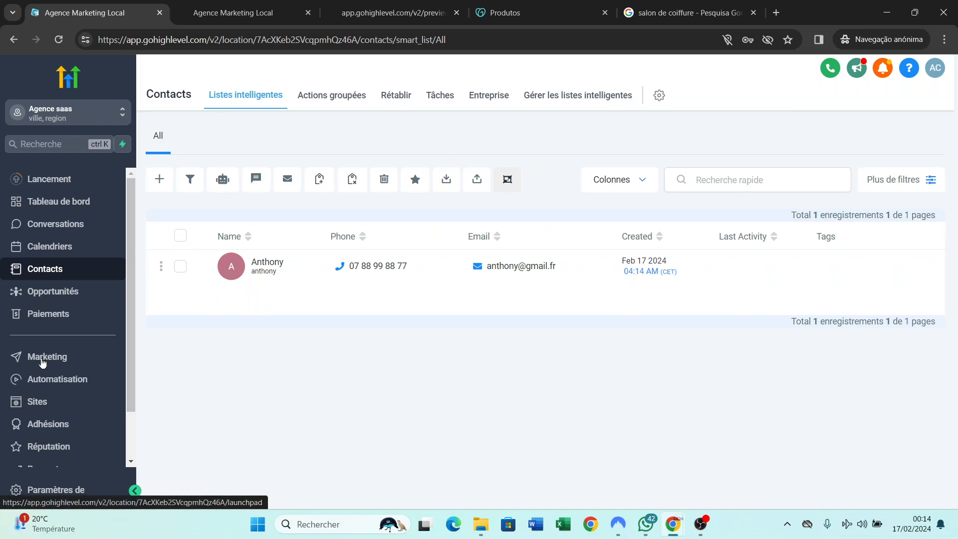
click(51, 109)
click(226, 151)
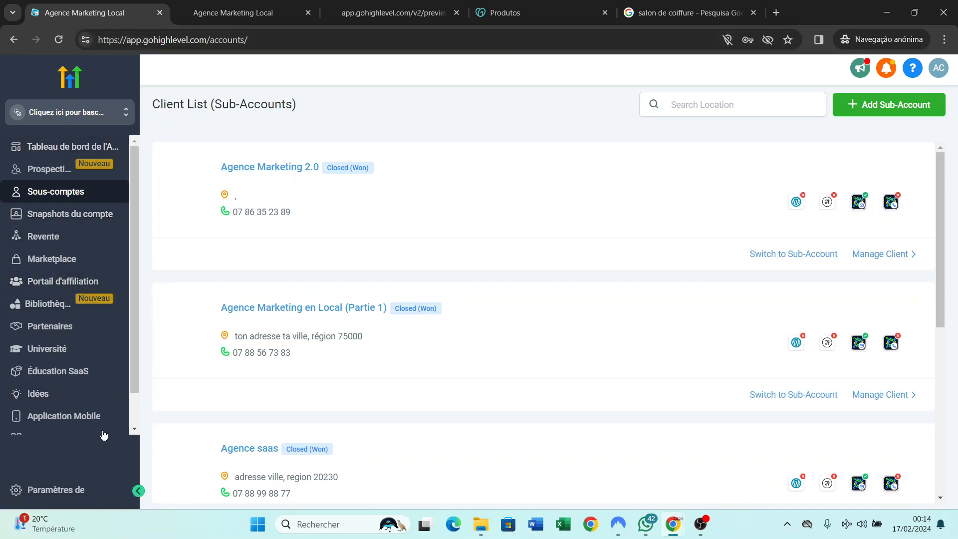
Open the agency's 'Paramètres de' > 'Entreprise' settings and scroll to the domain fields
click(105, 122)
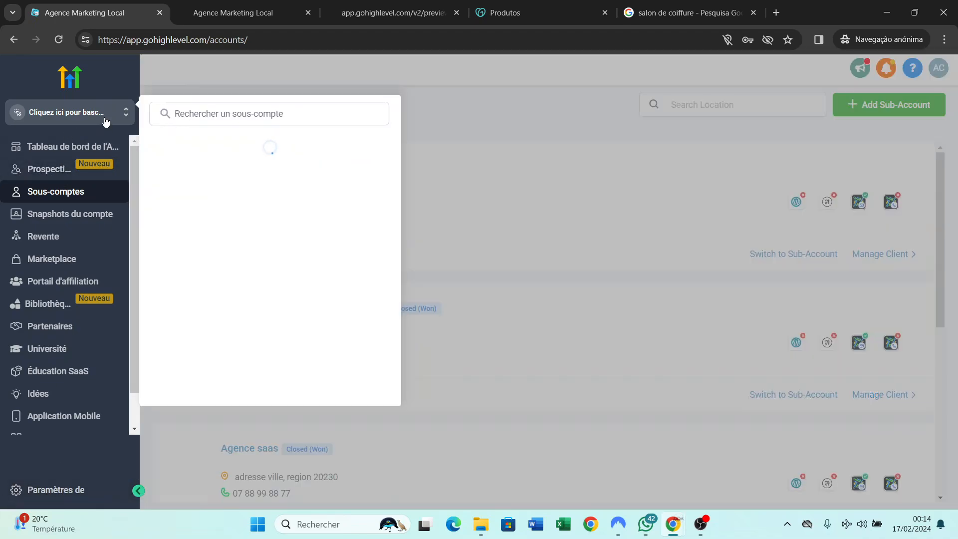
click(75, 121)
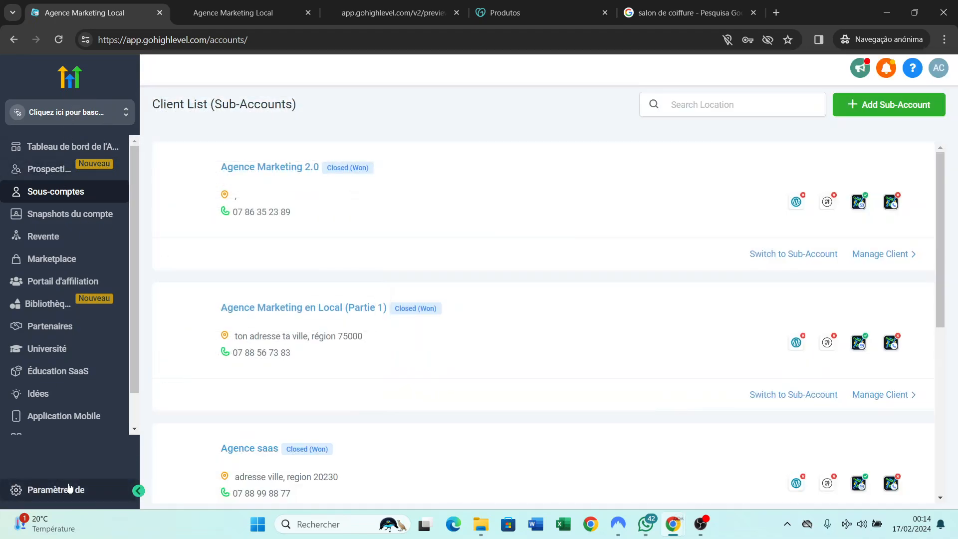
click(55, 489)
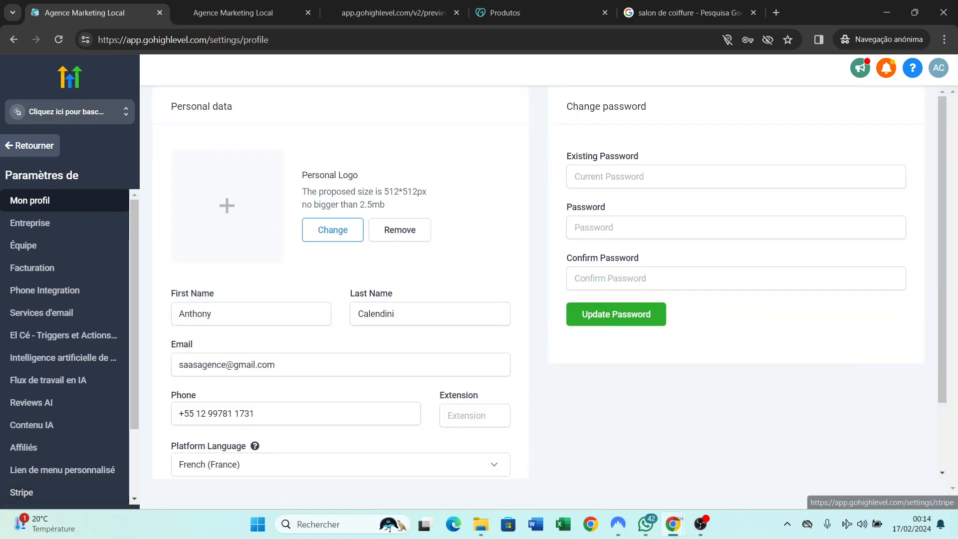
scroll(395, 280, down, 1)
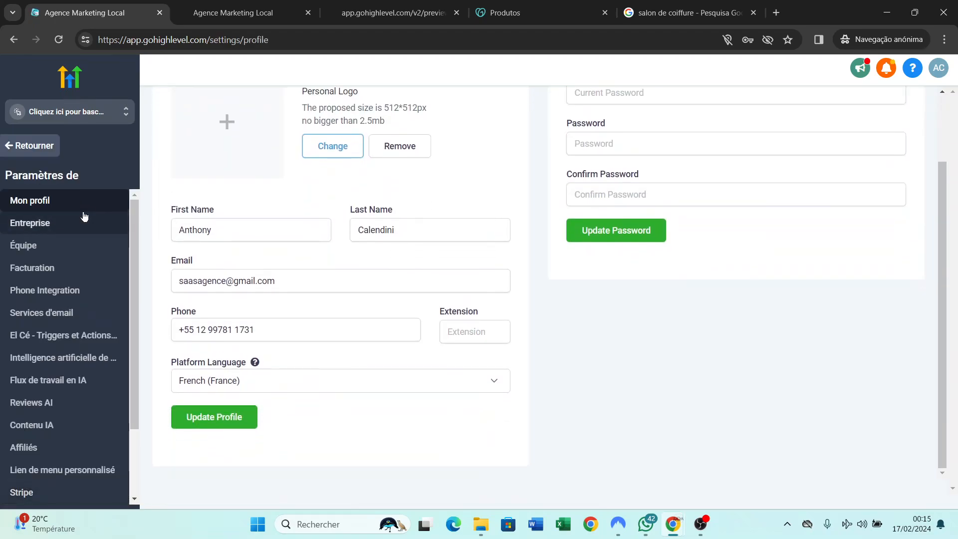
click(43, 221)
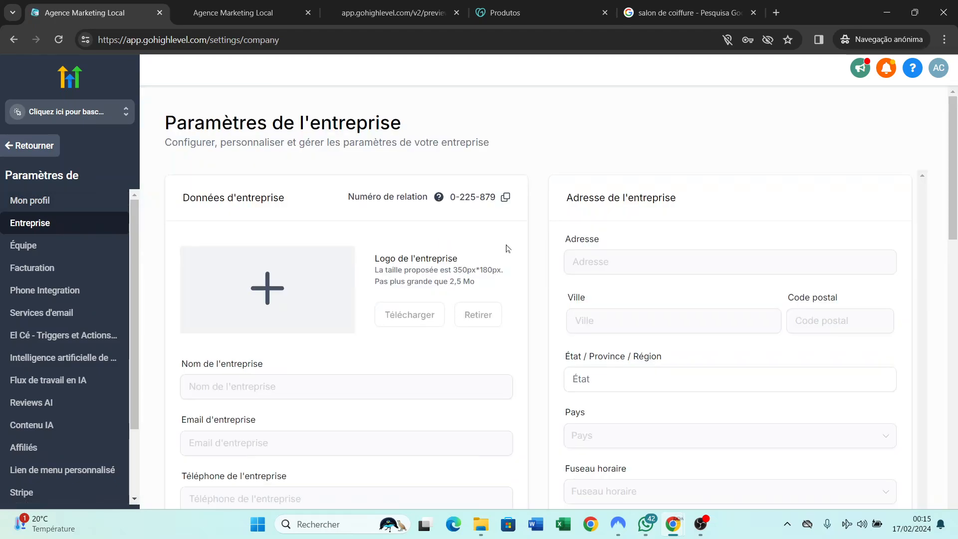
scroll(506, 248, down, 3)
scroll(507, 248, down, 2)
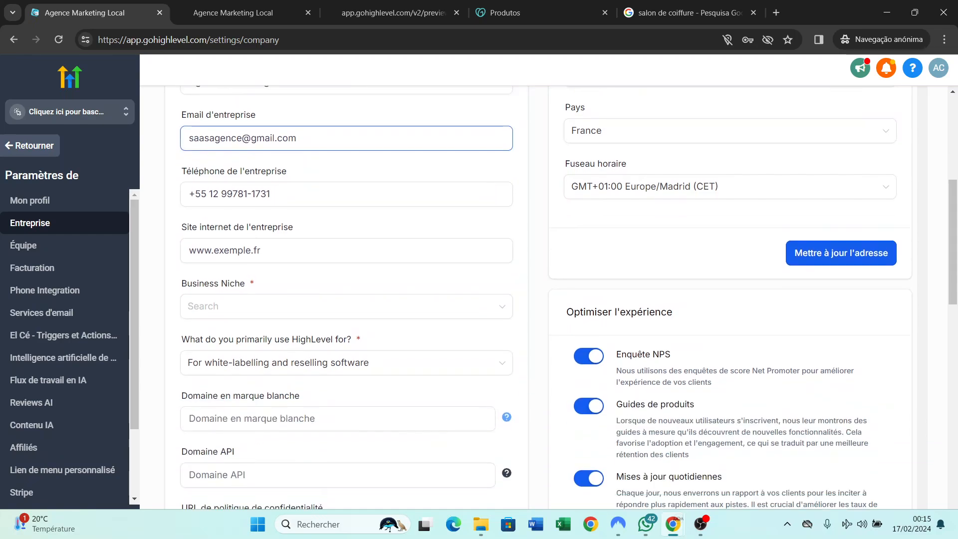
scroll(364, 224, up, 1)
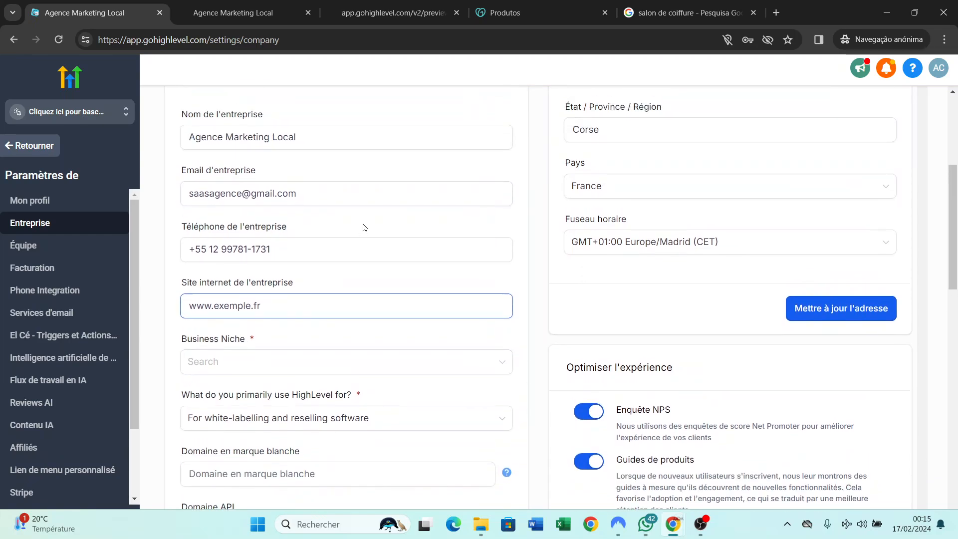
scroll(366, 225, down, 1)
scroll(354, 215, up, 1)
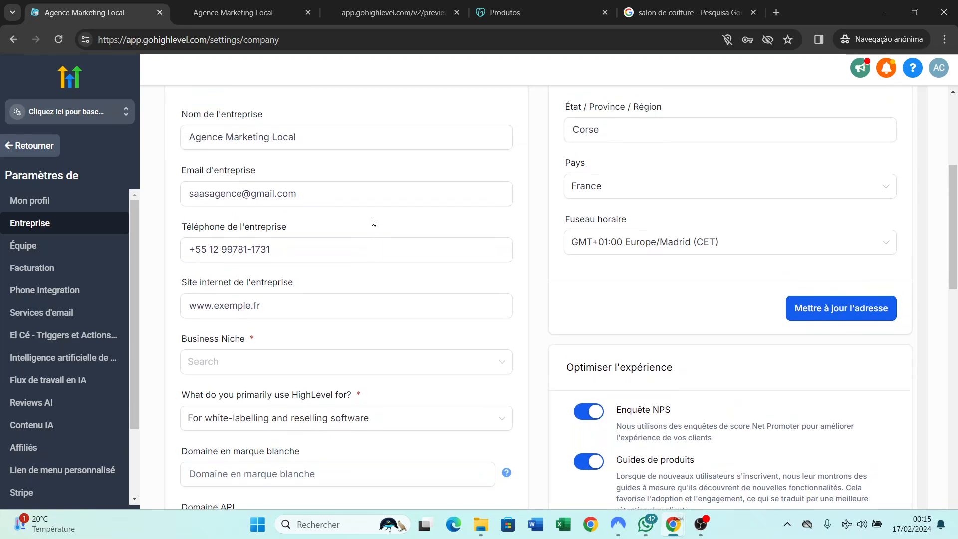
scroll(325, 154, down, 3)
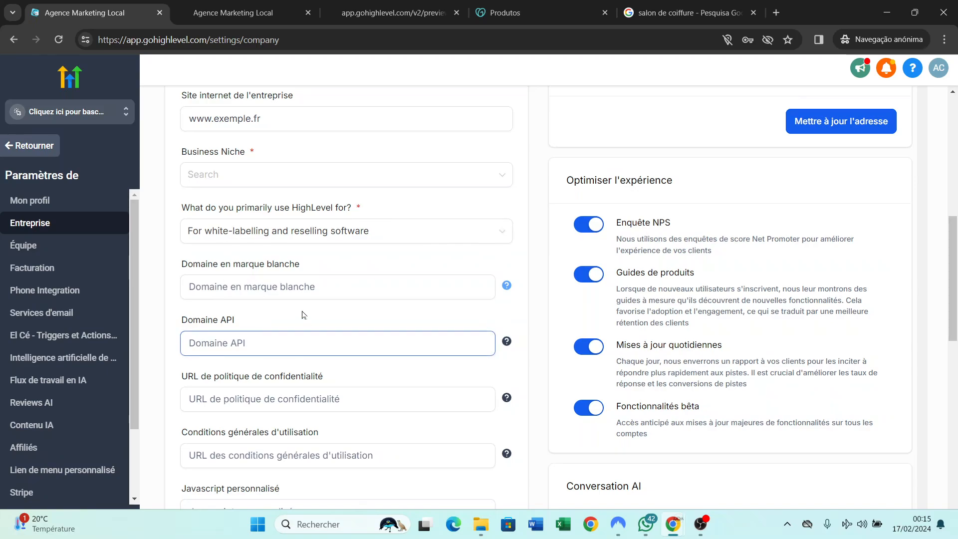
Point out the empty 'Domaine en marque blanche' field and check the GoDaddy products page
drag(172, 264, 302, 270)
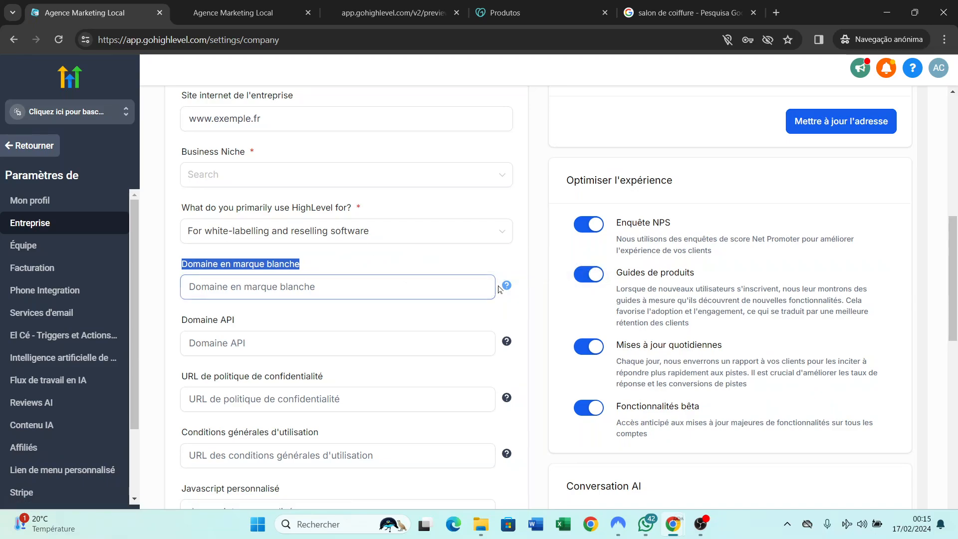
click(432, 265)
click(541, 2)
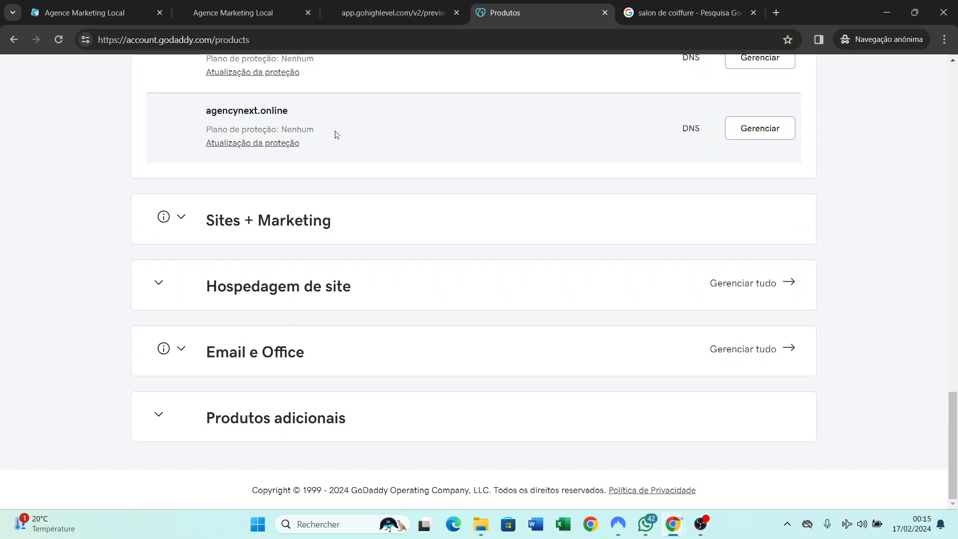
click(118, 1)
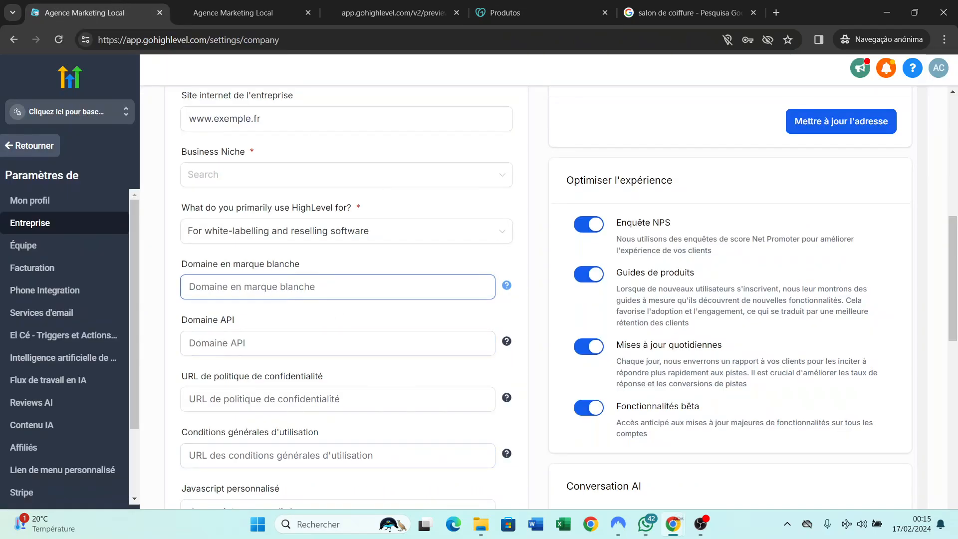
Open the white-label domain help article and briefly play its setup video
click(506, 285)
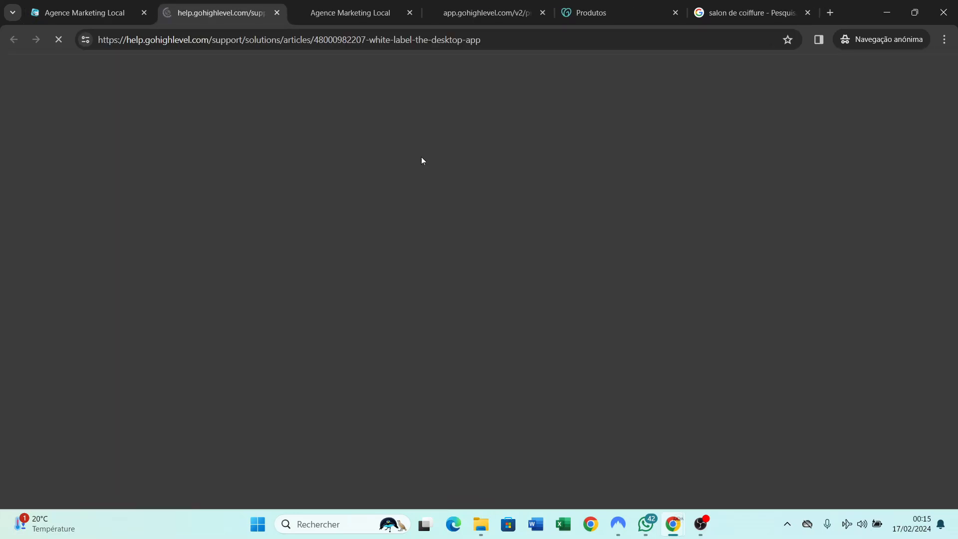
scroll(567, 245, down, 3)
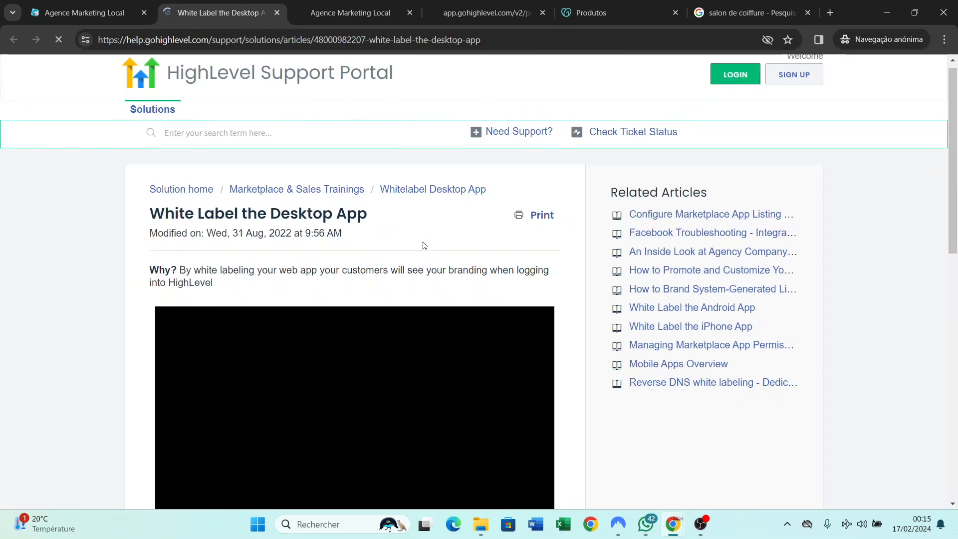
scroll(594, 230, down, 3)
scroll(623, 250, down, 1)
scroll(483, 397, down, 2)
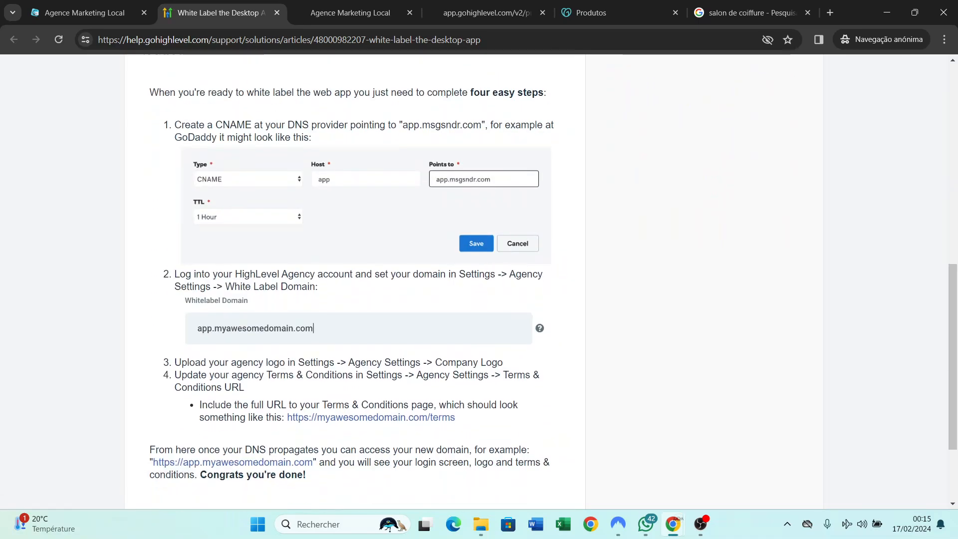
scroll(457, 327, up, 3)
scroll(456, 326, up, 5)
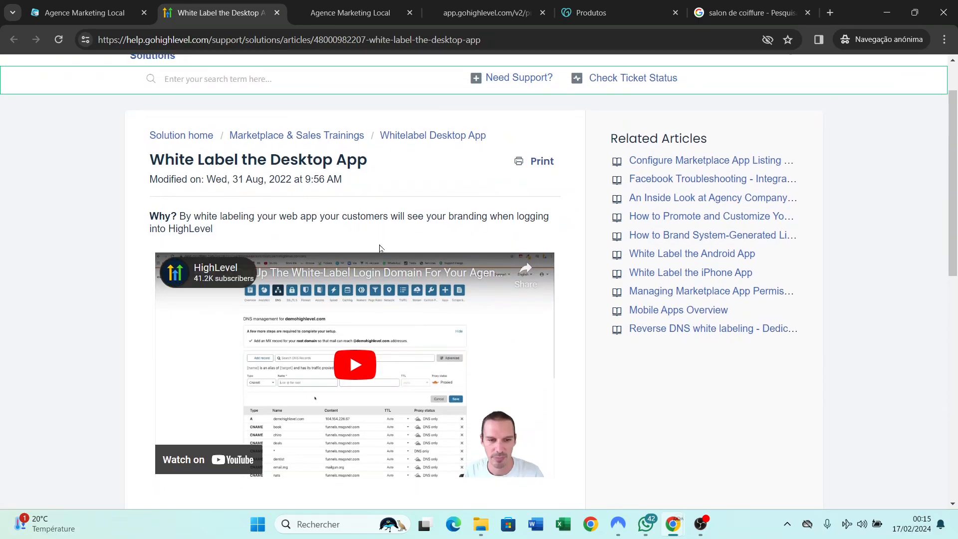
scroll(381, 260, down, 1)
click(355, 308)
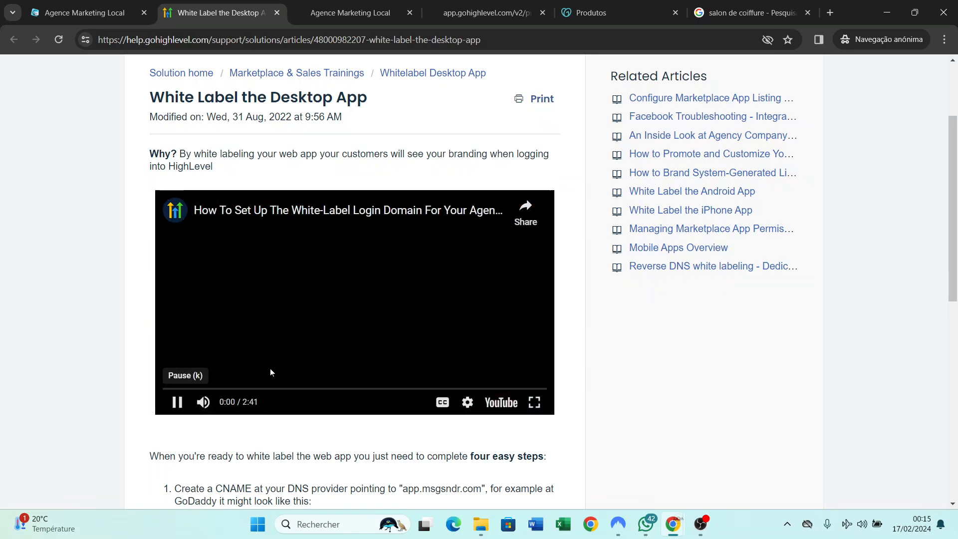
click(182, 407)
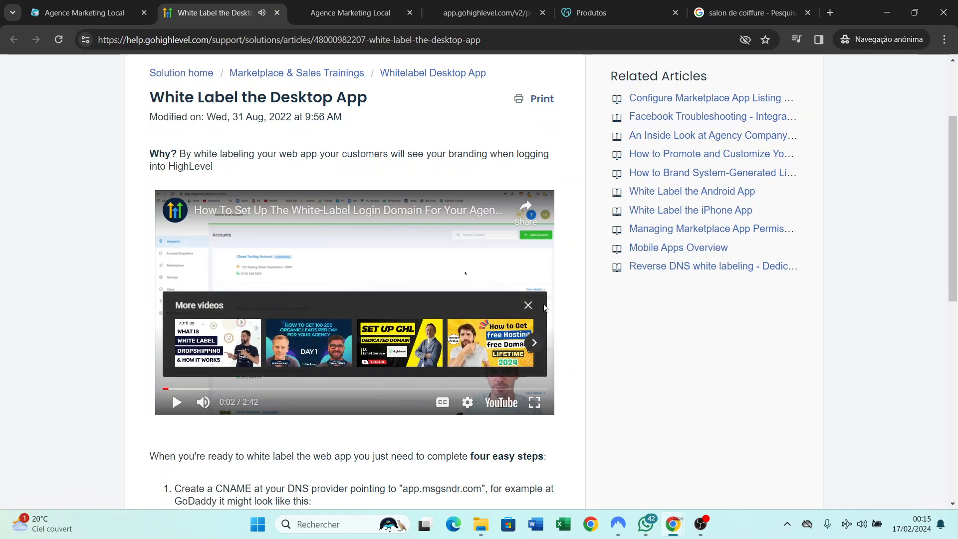
click(528, 305)
scroll(688, 341, down, 3)
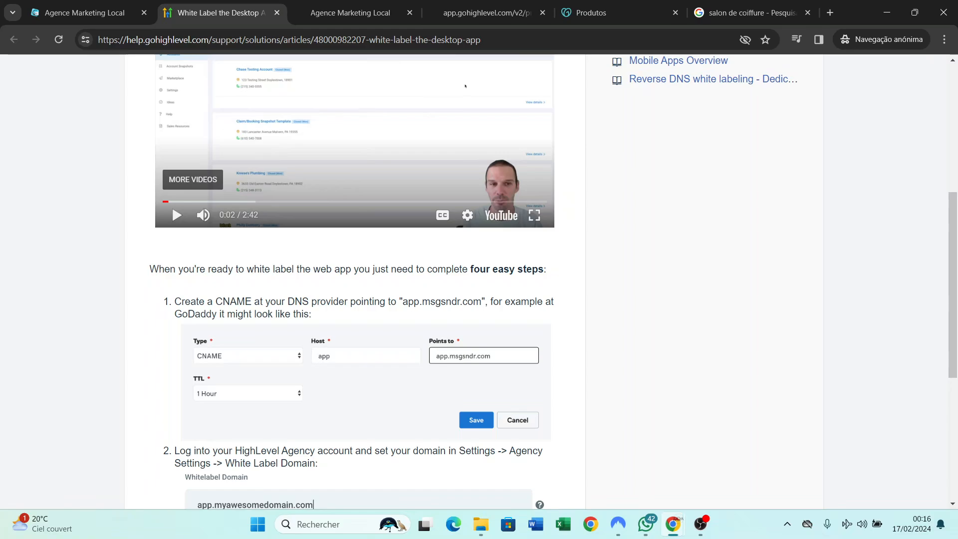
Copy the CNAME target app.msgsndr.com, then place GoDaddy's agencynext.online DNS records beside the article
drag(403, 301, 482, 301)
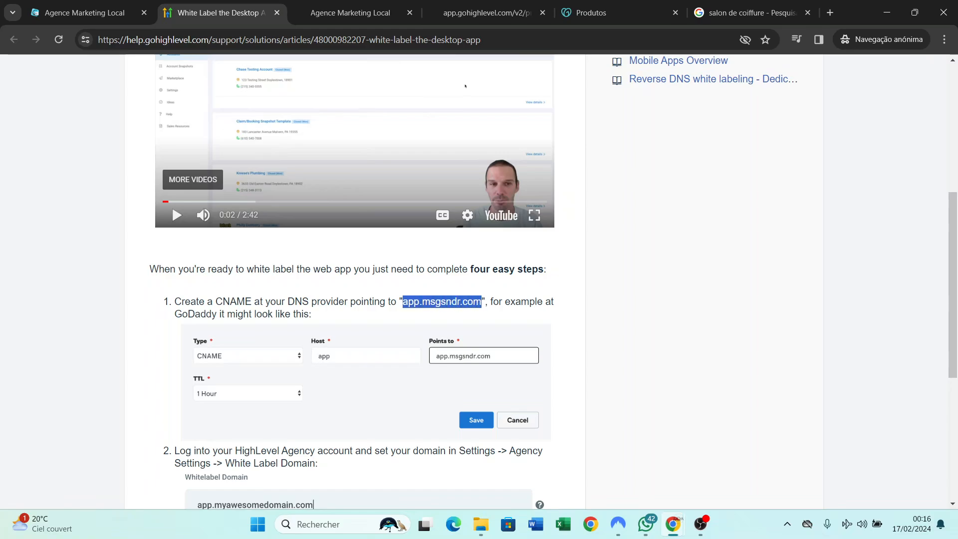
right_click(435, 299)
click(454, 307)
click(486, 12)
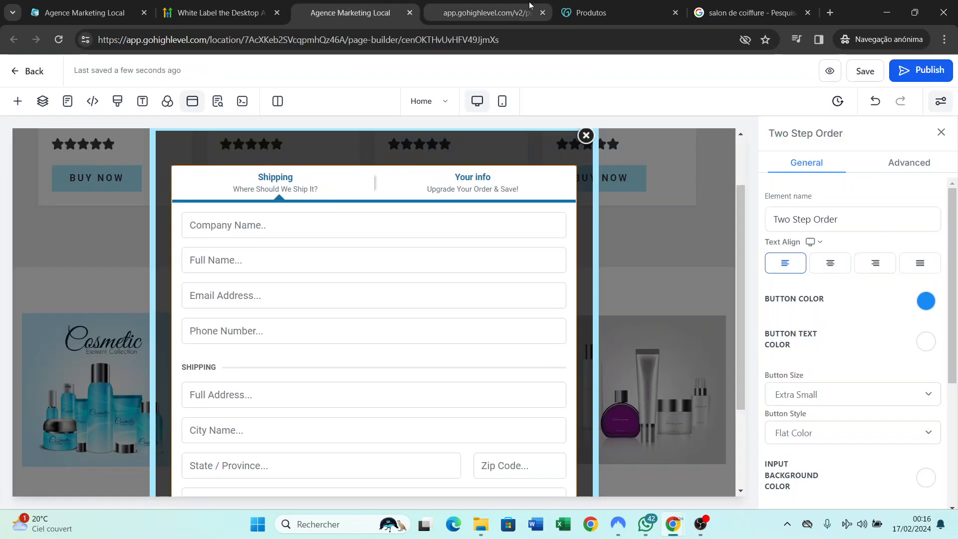
click(579, 14)
drag(579, 14, 324, 13)
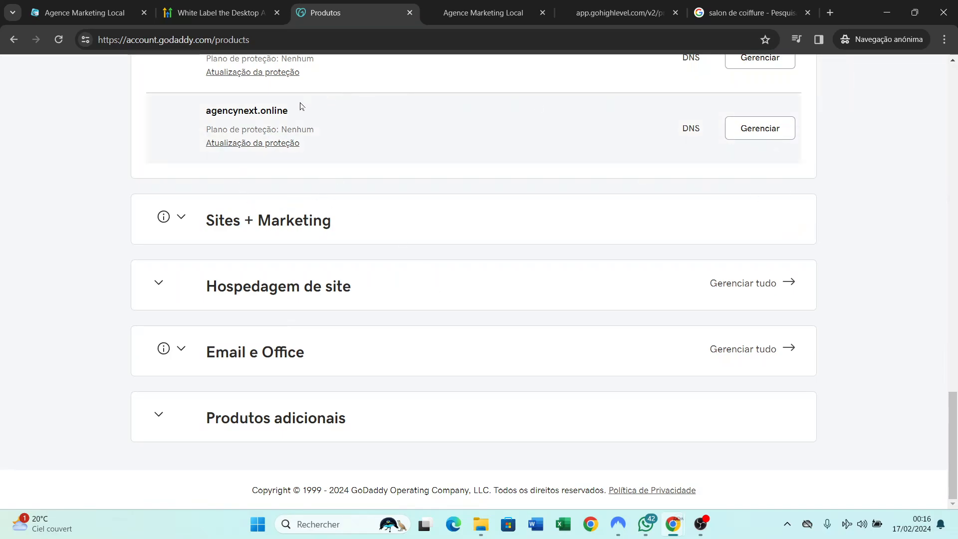
click(690, 130)
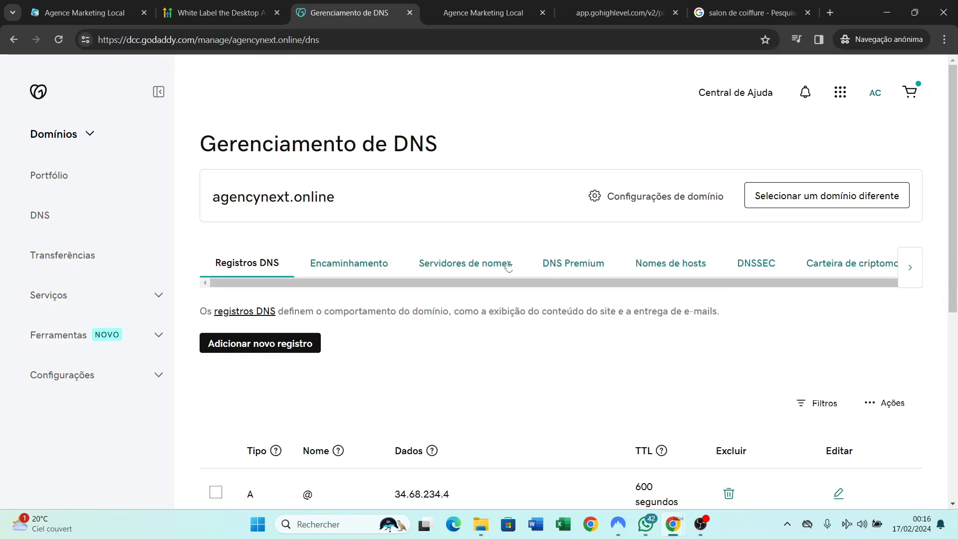
Review agencynext.online's existing A, NS and CNAME records against the white-label article
scroll(605, 279, down, 5)
scroll(606, 278, down, 3)
scroll(577, 255, up, 3)
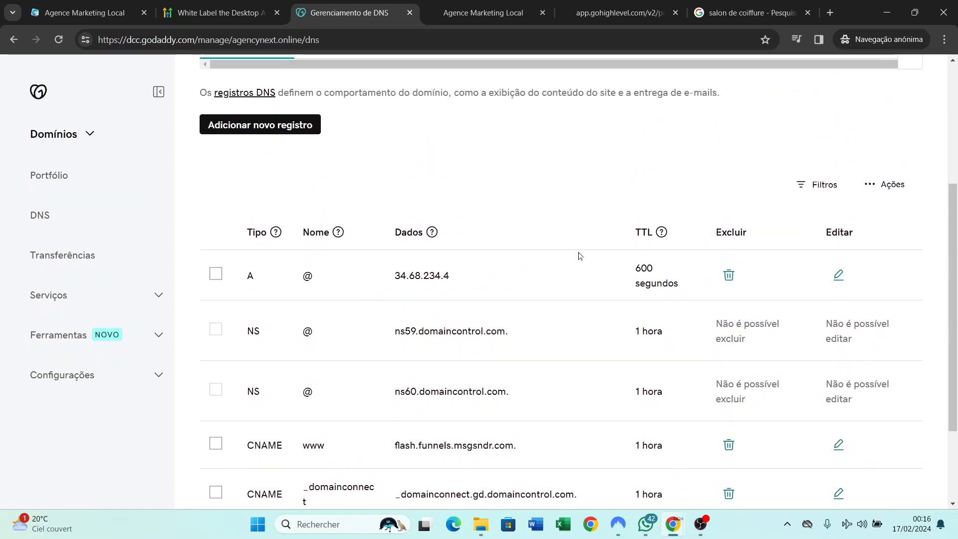
scroll(559, 257, down, 1)
scroll(558, 259, down, 1)
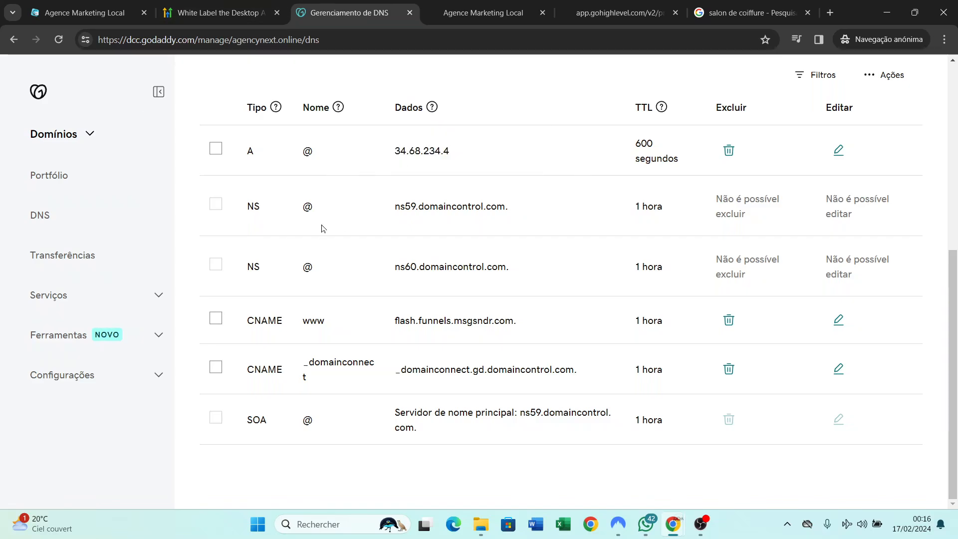
click(109, 5)
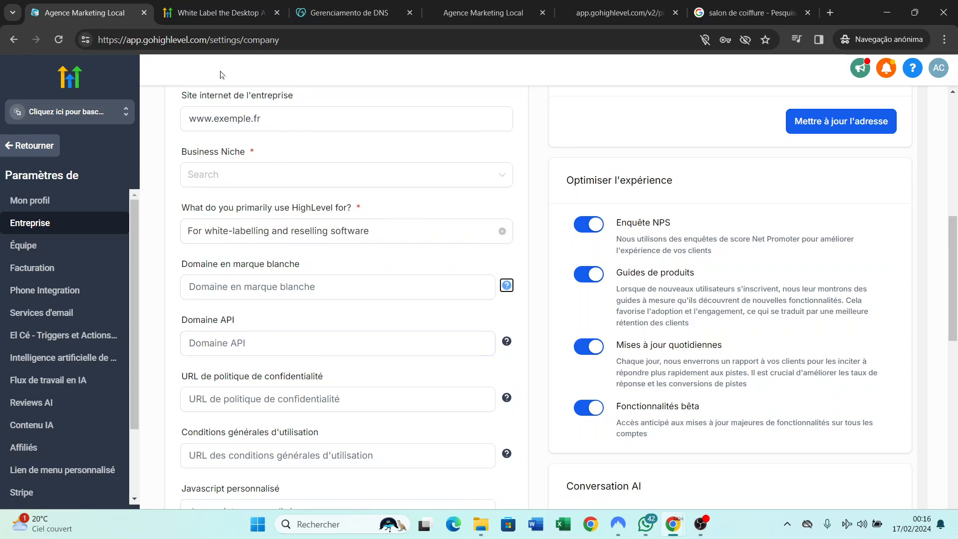
click(208, 23)
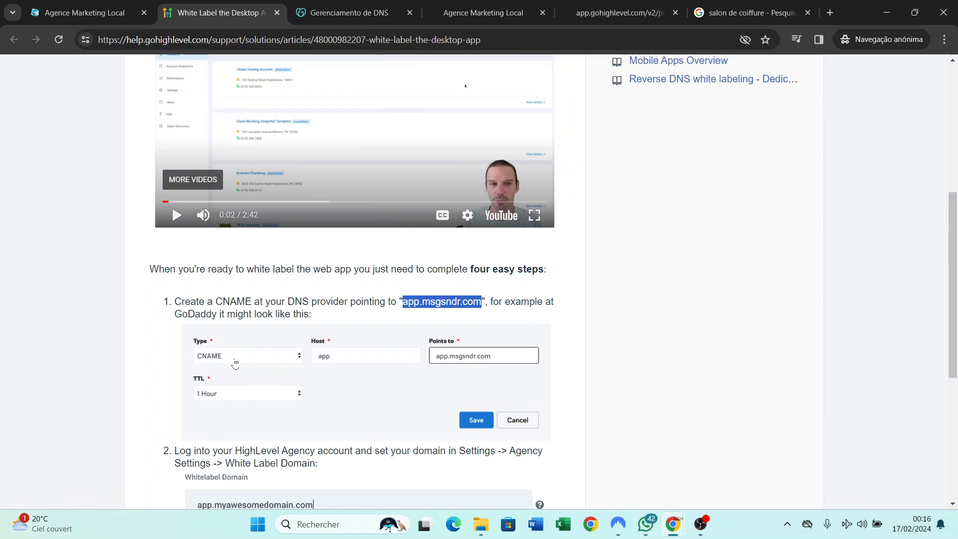
click(349, 13)
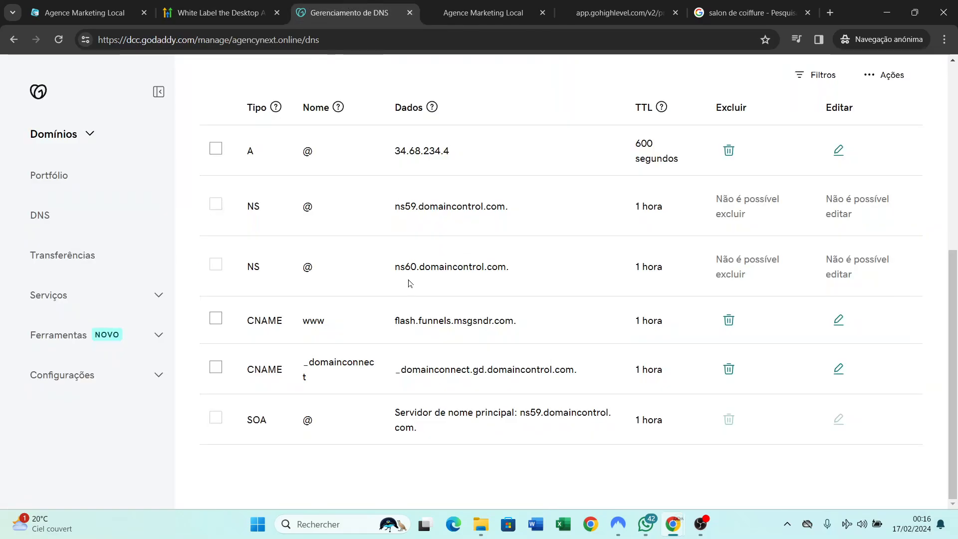
scroll(669, 305, up, 3)
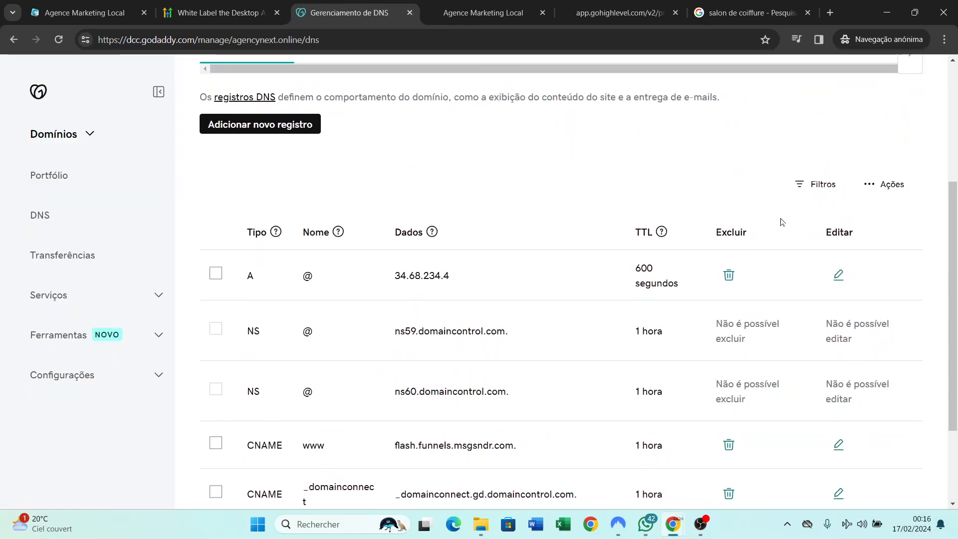
Start a new DNS record for agencynext.online with type CNAME
click(260, 124)
click(289, 219)
click(258, 272)
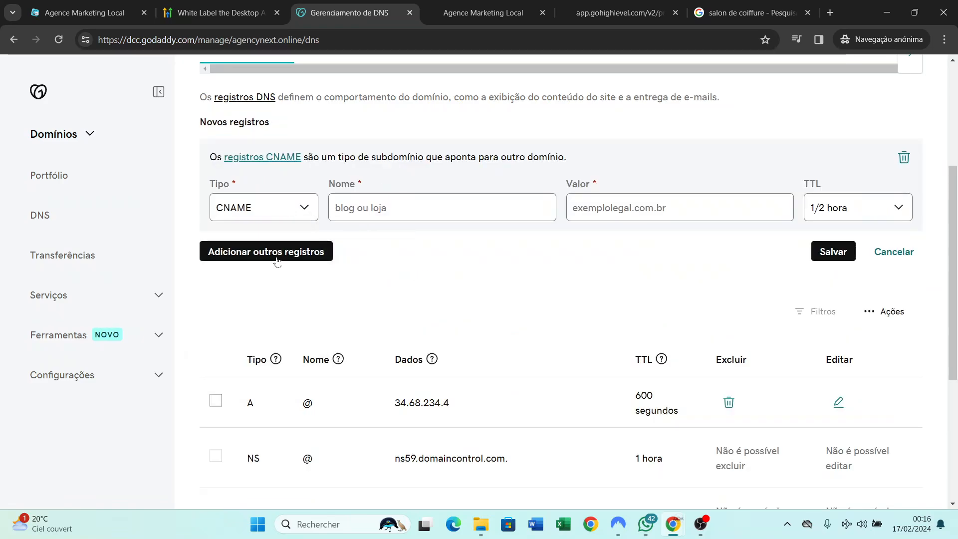
click(219, 12)
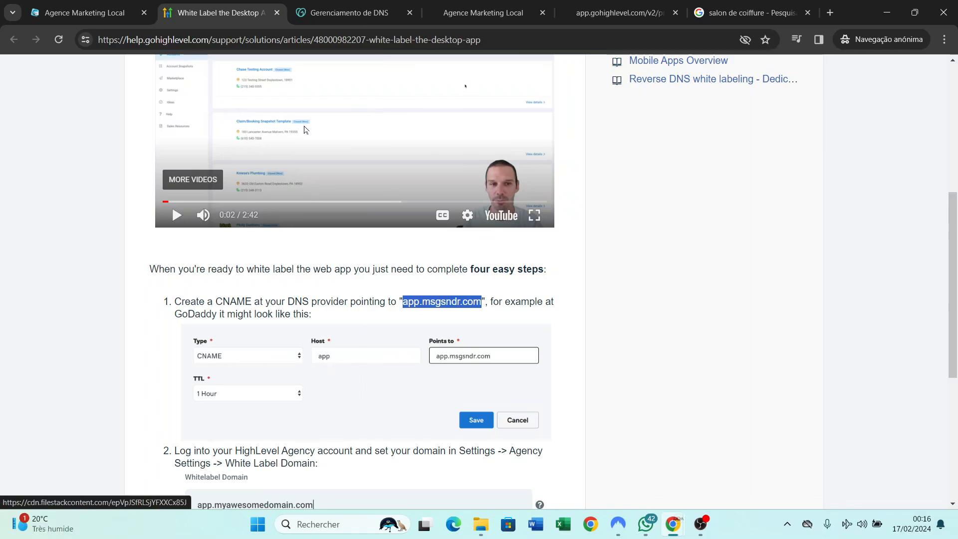
click(327, 10)
Name the CNAME 'app', paste app.msgsndr.com as its value, and save it
click(402, 207)
text(app)
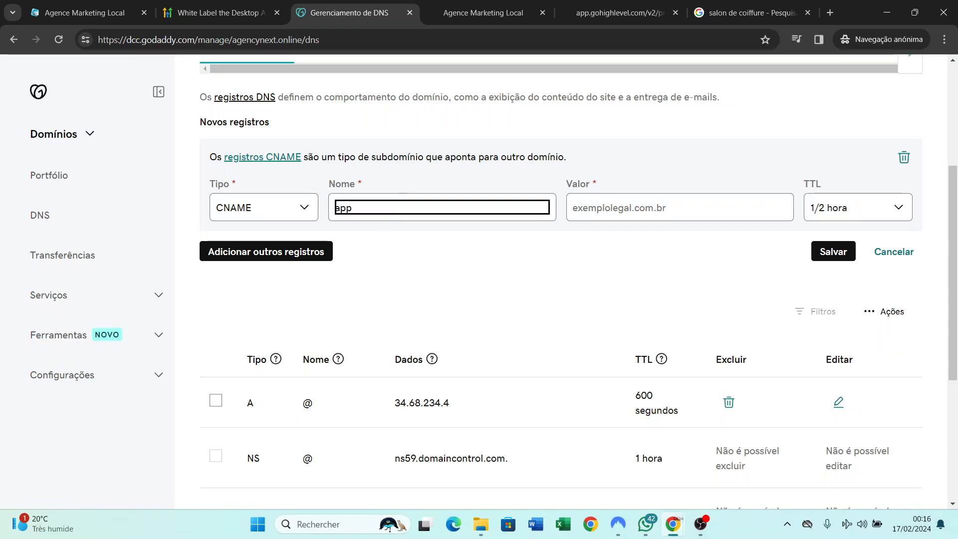
click(207, 11)
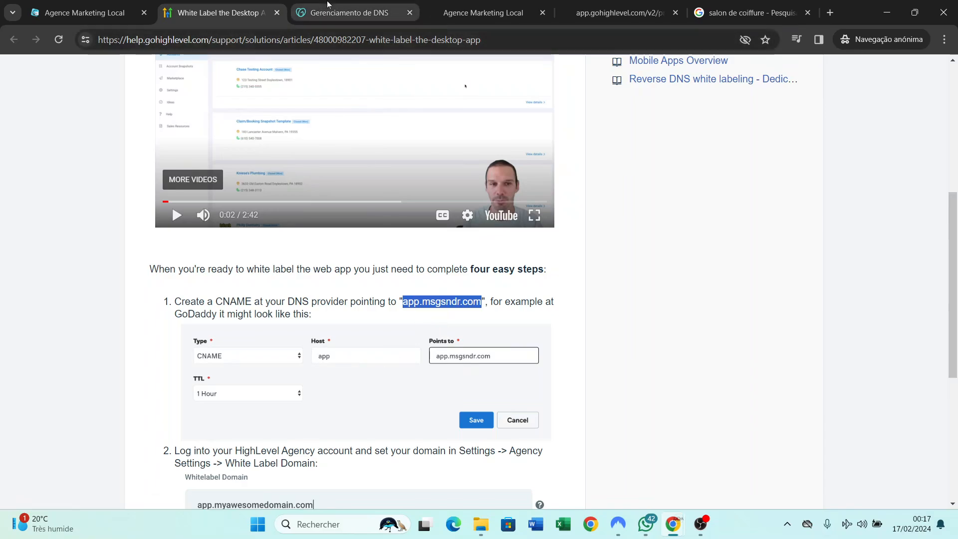
click(349, 13)
key(Tab)
right_click(655, 206)
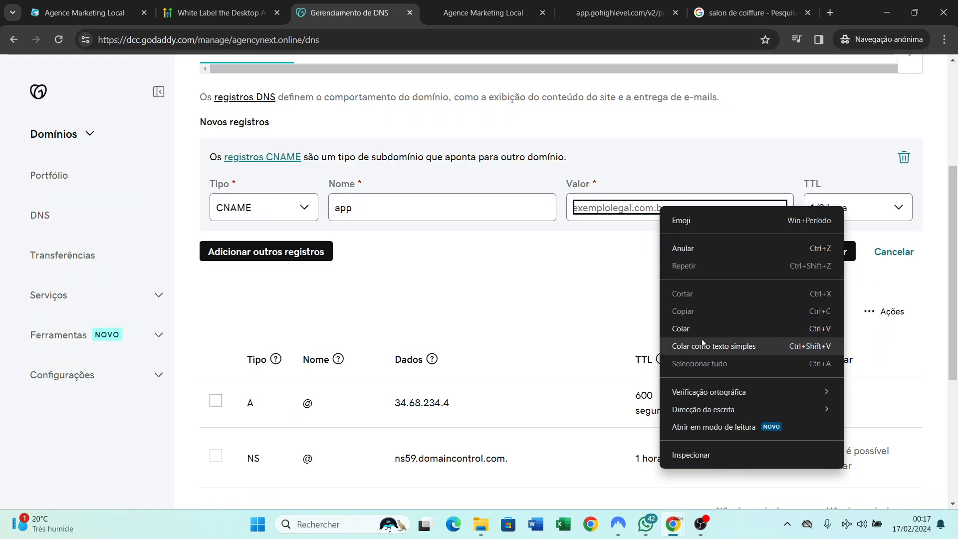
click(701, 345)
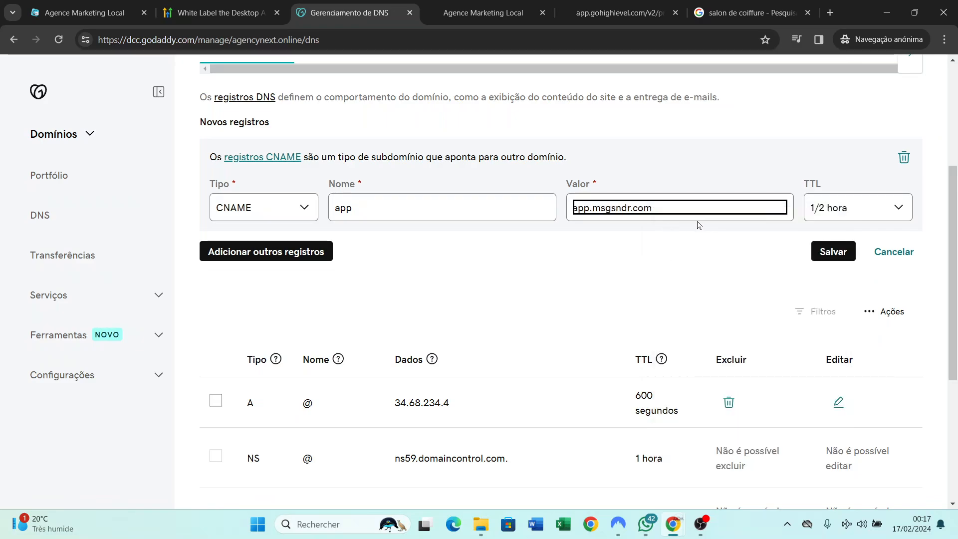
scroll(421, 294, down, 3)
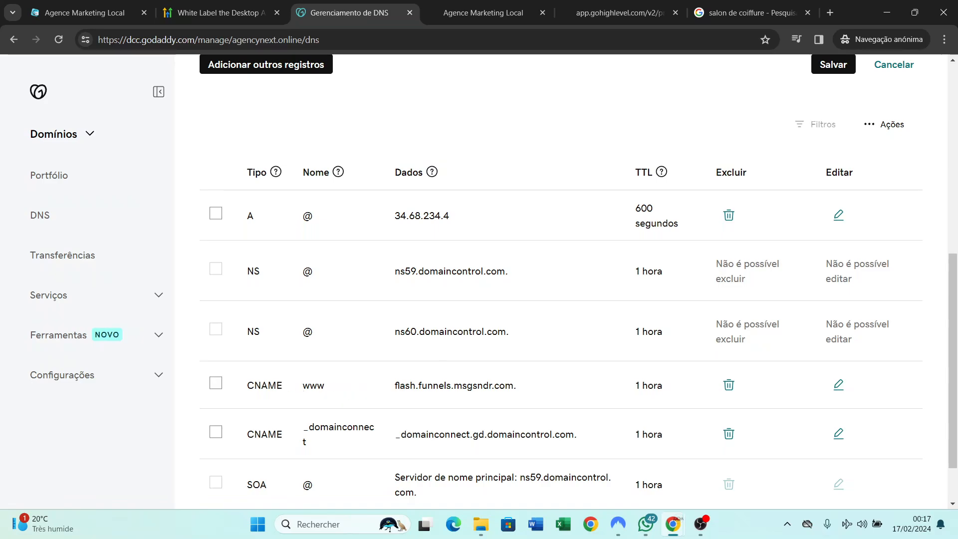
scroll(392, 402, up, 5)
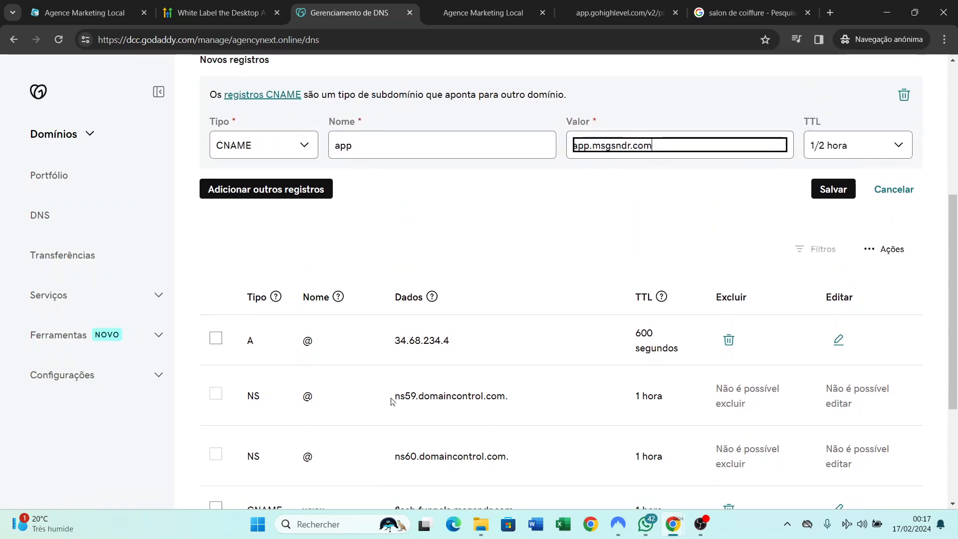
scroll(275, 320, down, 7)
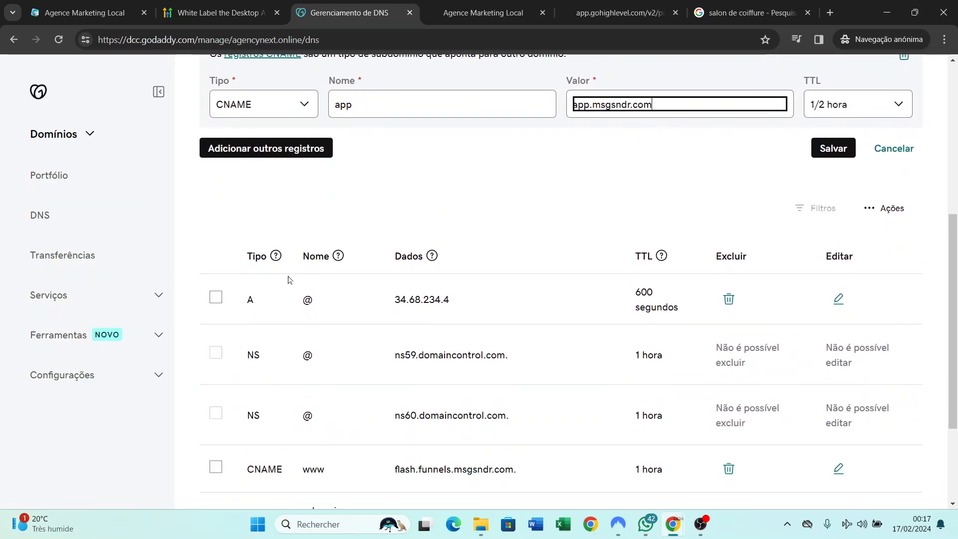
scroll(257, 336, up, 8)
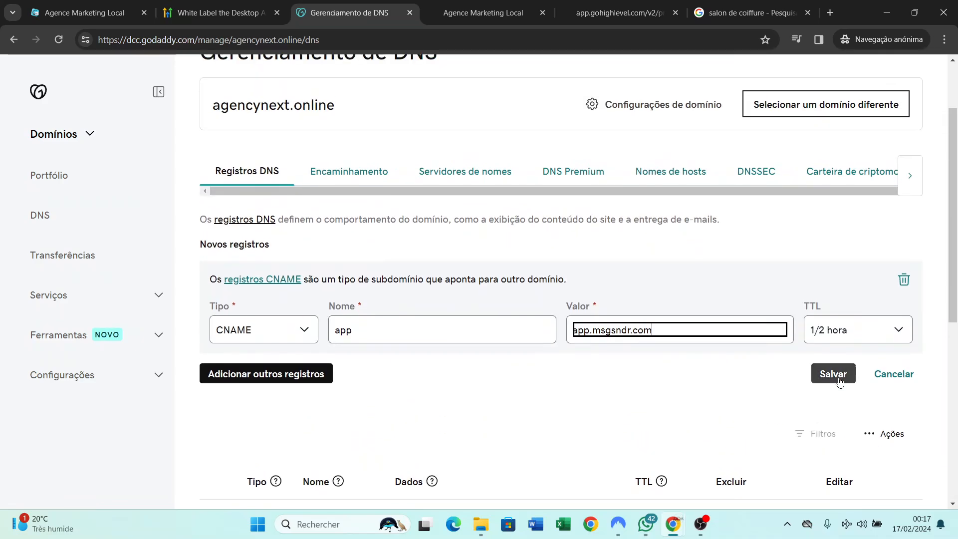
click(839, 381)
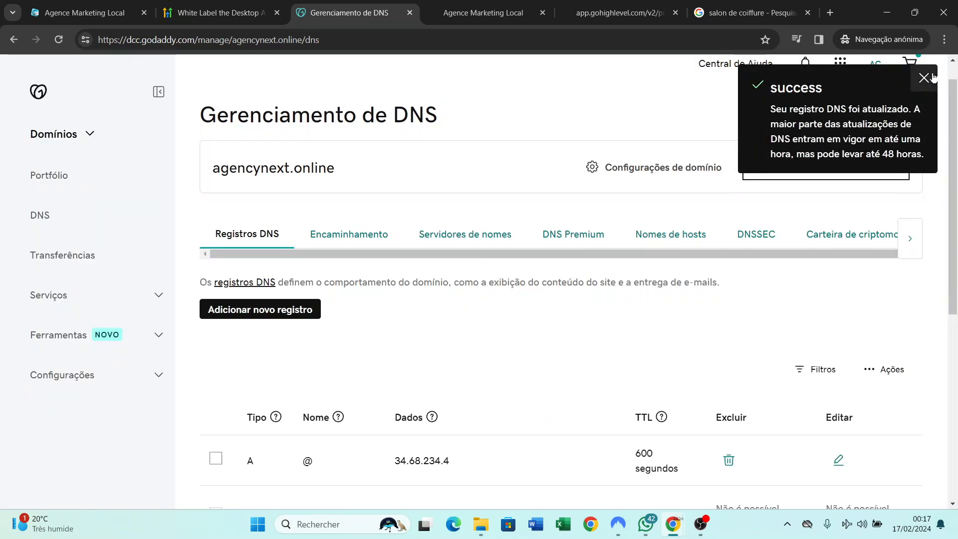
Dismiss the save confirmation and cross-check the white-label article with HighLevel's domain setting
click(924, 78)
click(269, 4)
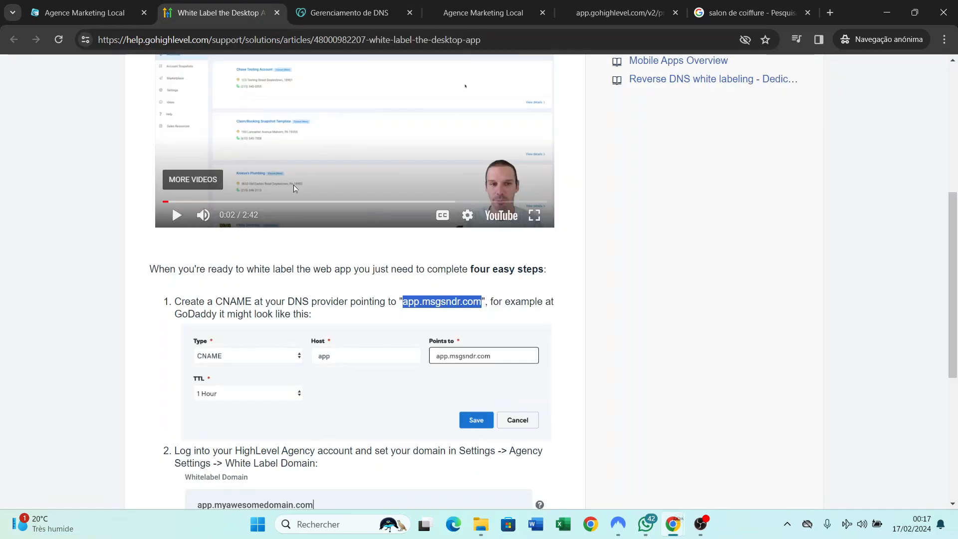
scroll(455, 371, down, 2)
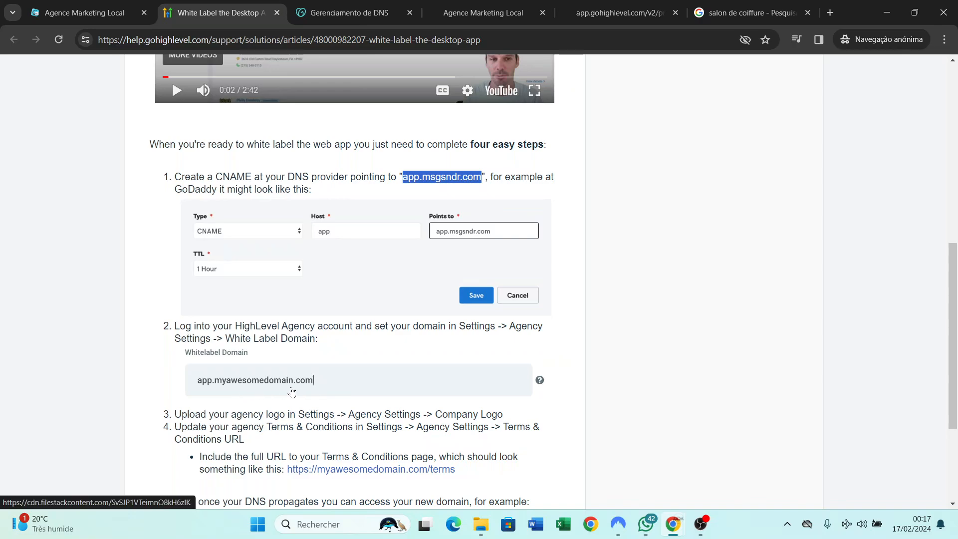
scroll(536, 383, down, 2)
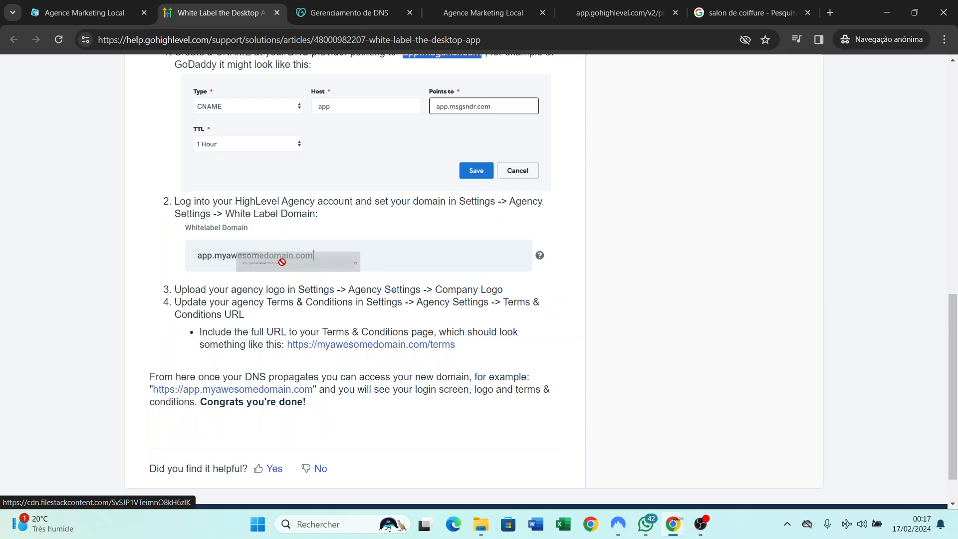
click(82, 12)
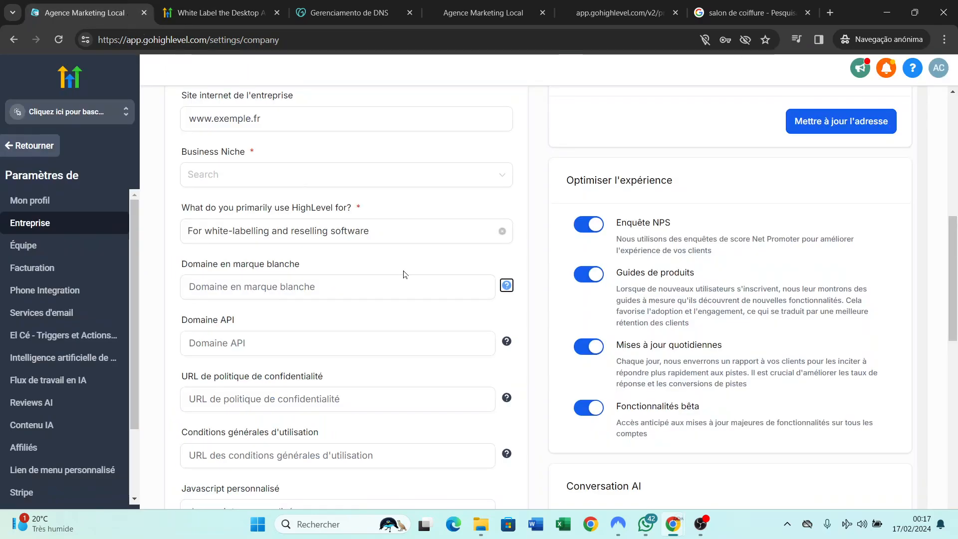
click(219, 12)
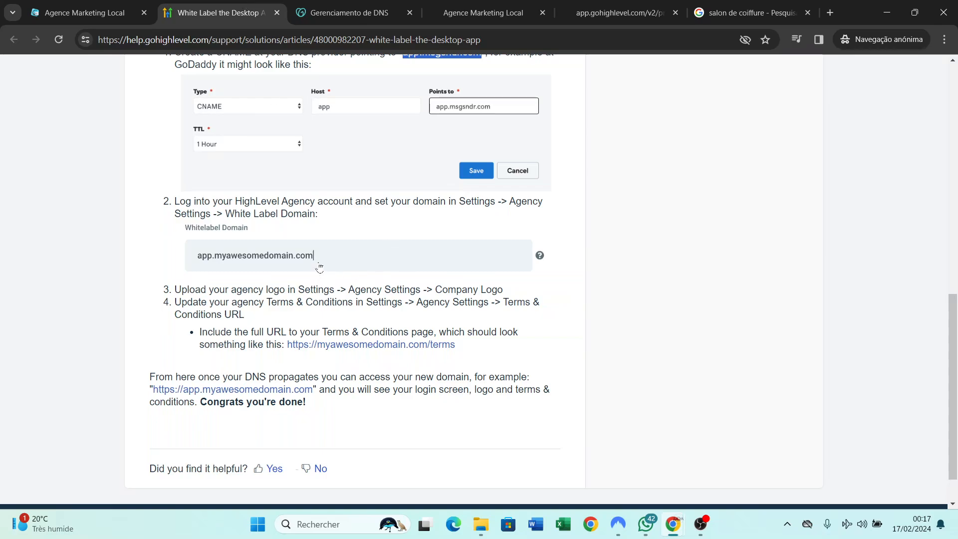
scroll(375, 268, up, 1)
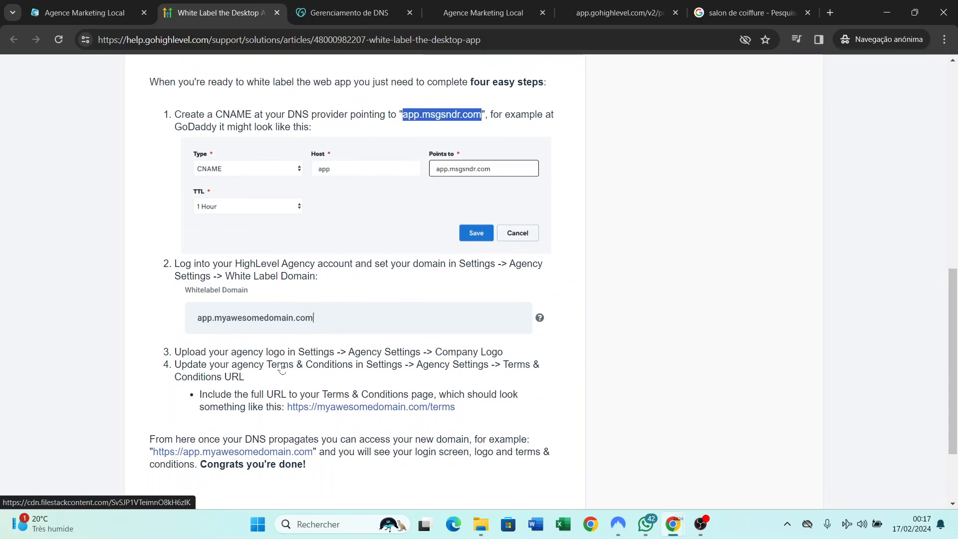
click(388, 7)
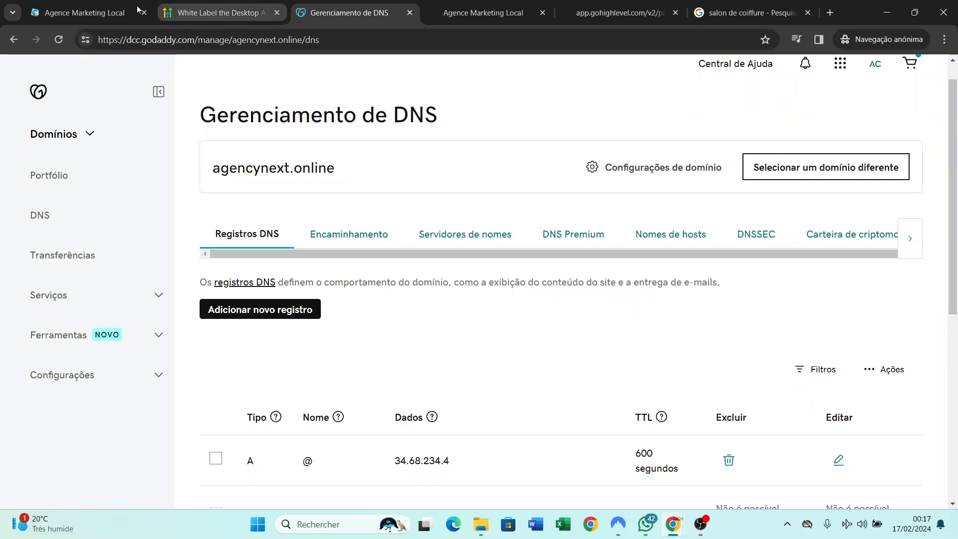
click(100, 12)
click(245, 12)
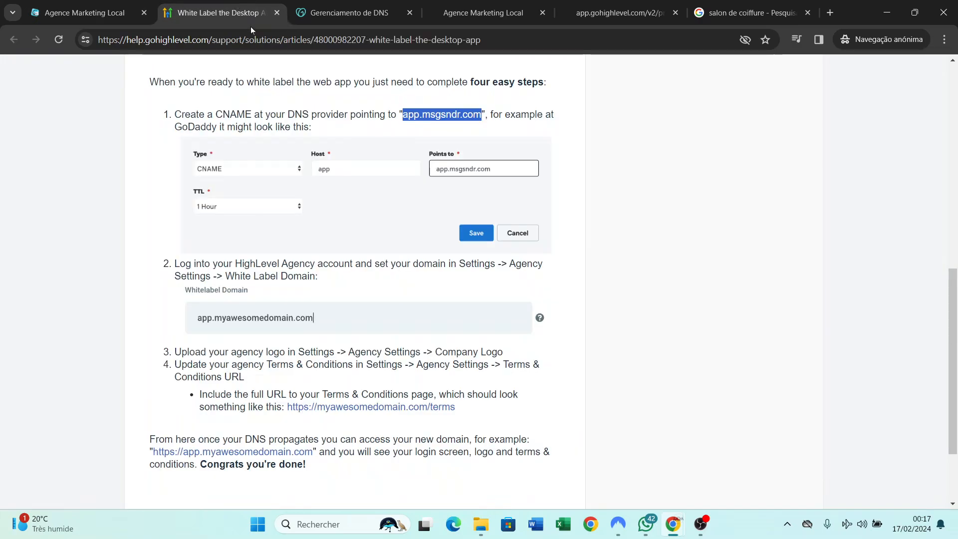
Copy the domain name agencynext.online from GoDaddy and return to the white-label help article
key(ctrl+Tab)
drag(340, 167, 211, 168)
scroll(402, 214, down, 4)
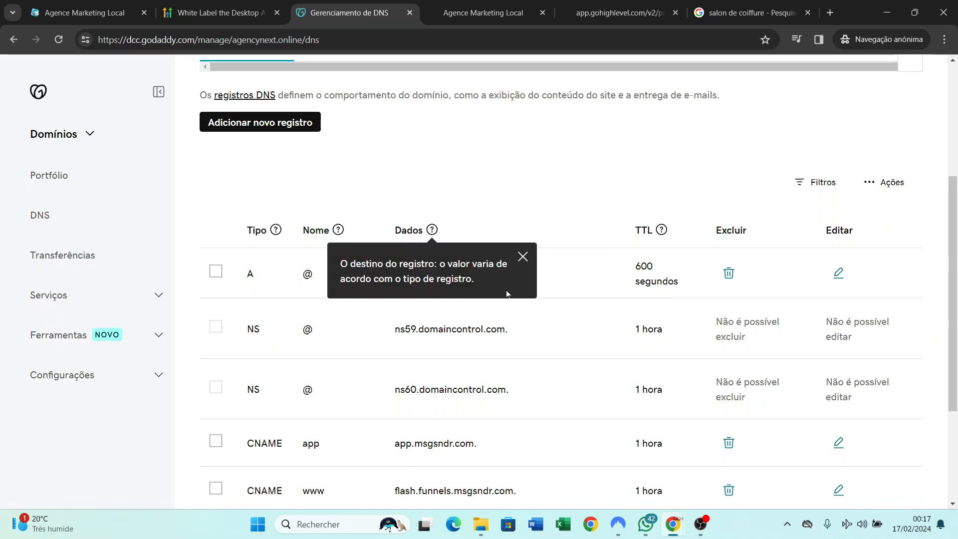
scroll(542, 376, down, 2)
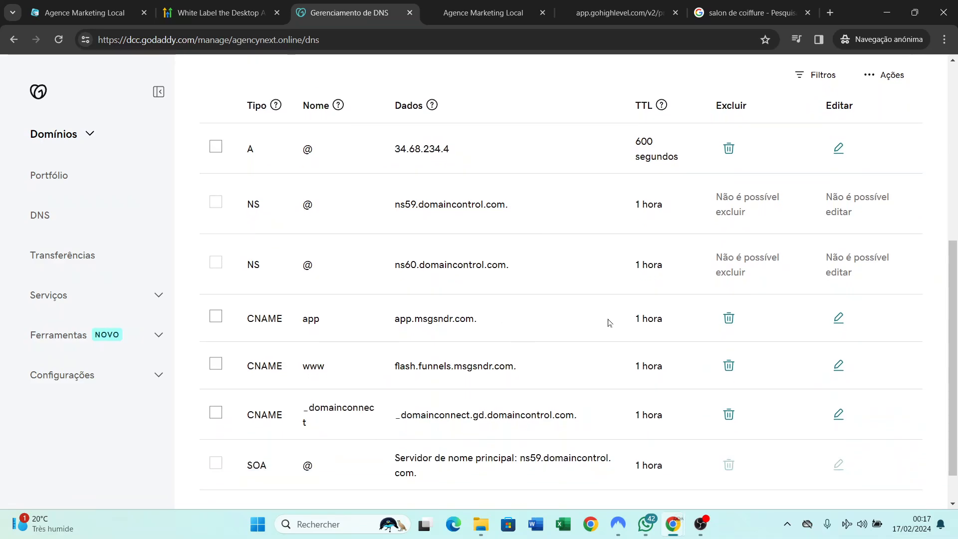
scroll(593, 355, up, 6)
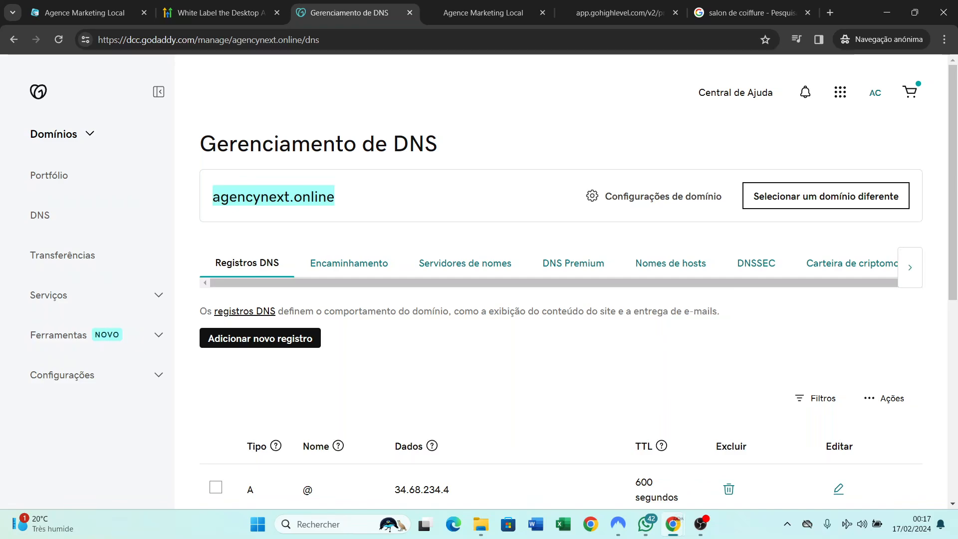
right_click(292, 197)
click(320, 208)
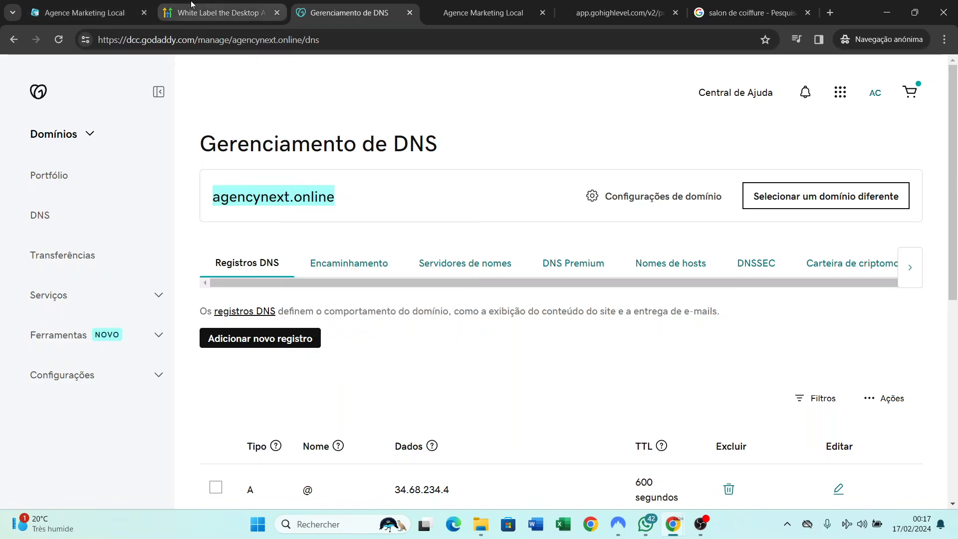
click(483, 13)
click(219, 13)
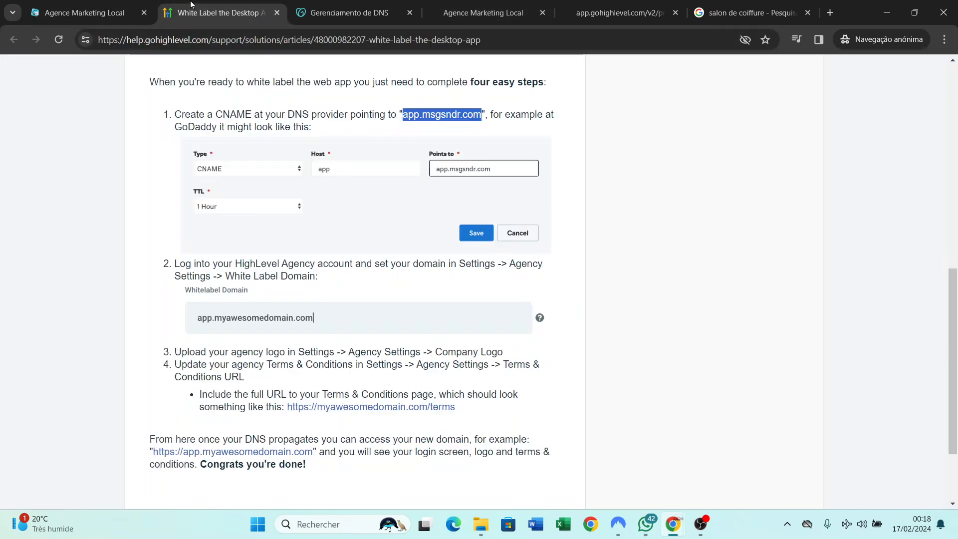
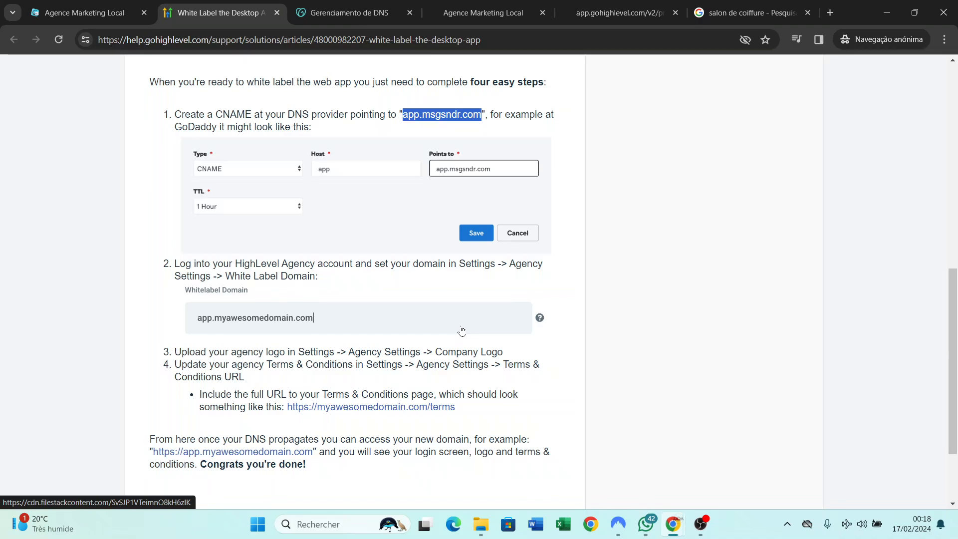
View the enlarged Whitelabel Domain example image in the help article
click(544, 319)
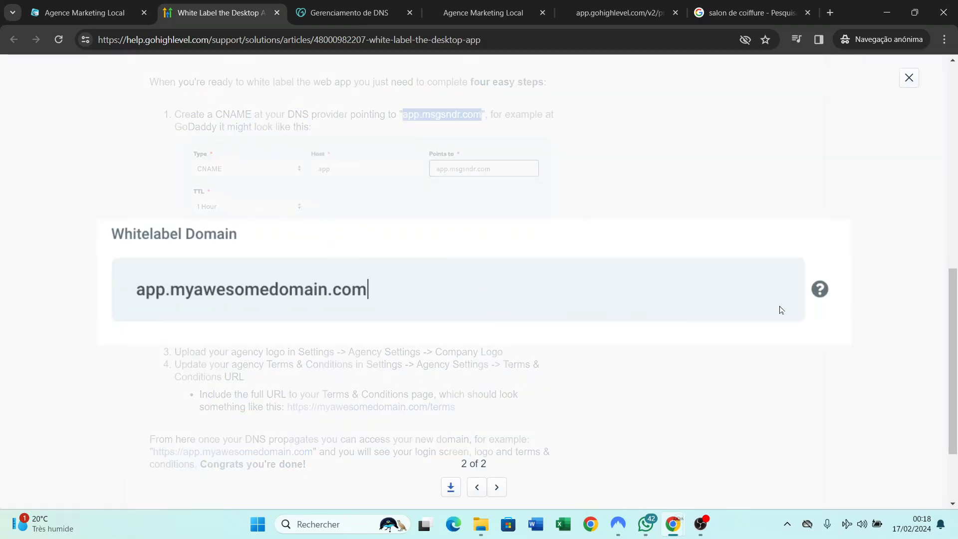
click(893, 310)
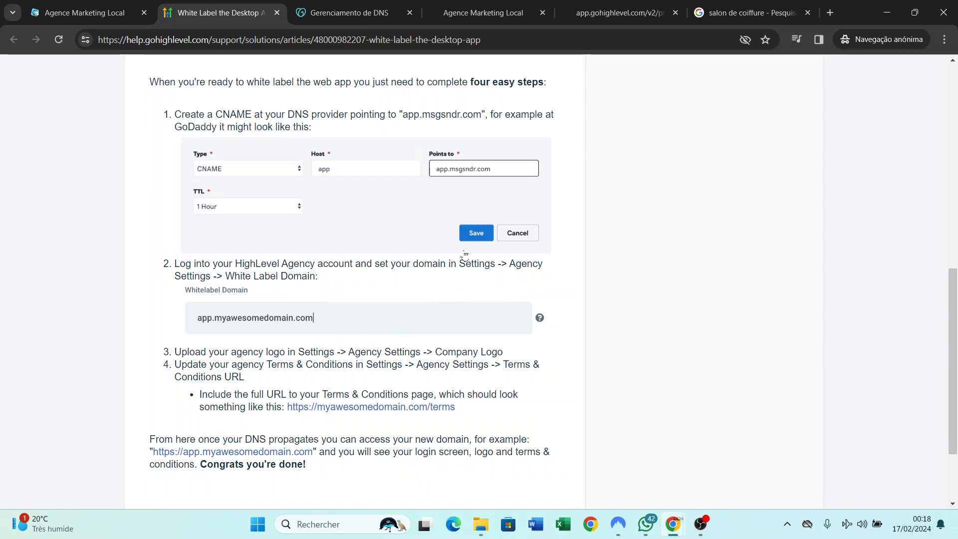
click(119, 6)
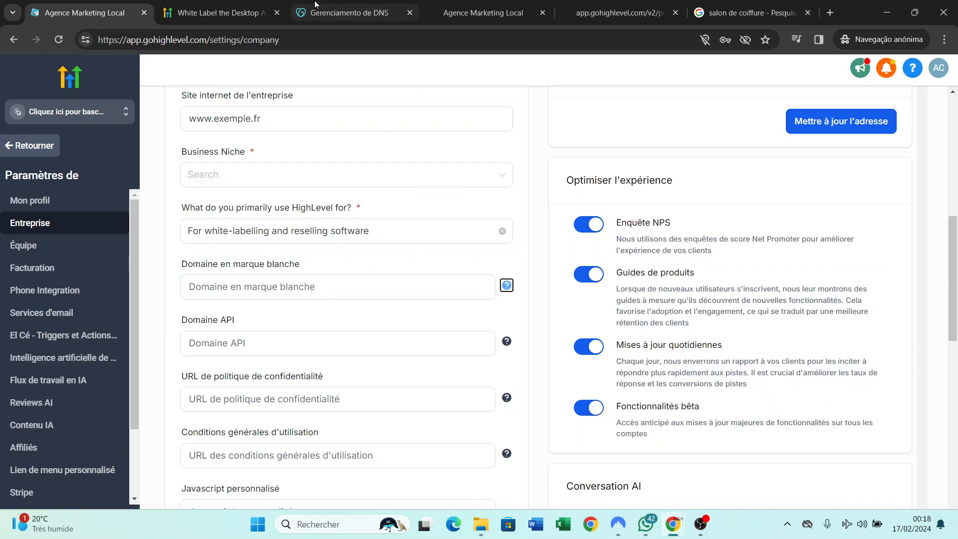
Copy the 'app' host name from the GoDaddy CNAME record and return to HighLevel
click(320, 4)
scroll(500, 376, down, 6)
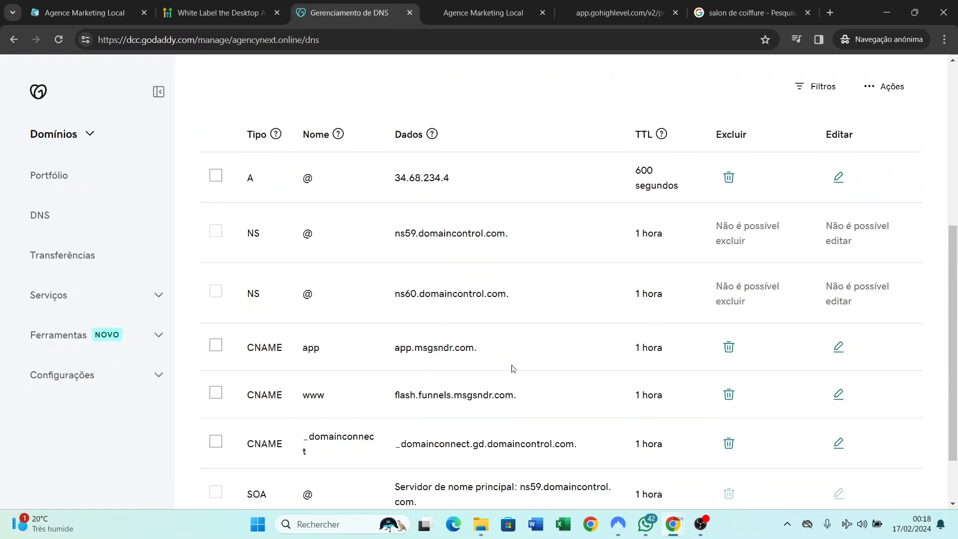
scroll(510, 369, down, 2)
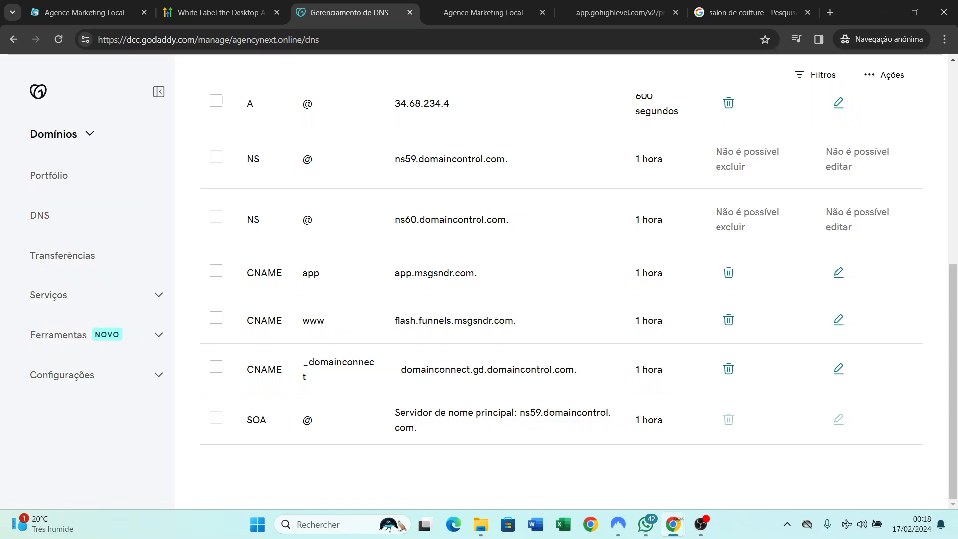
double_click(311, 274)
key(ctrl+c)
key(ctrl+shift+Tab)
key(ctrl+shift+Tab)
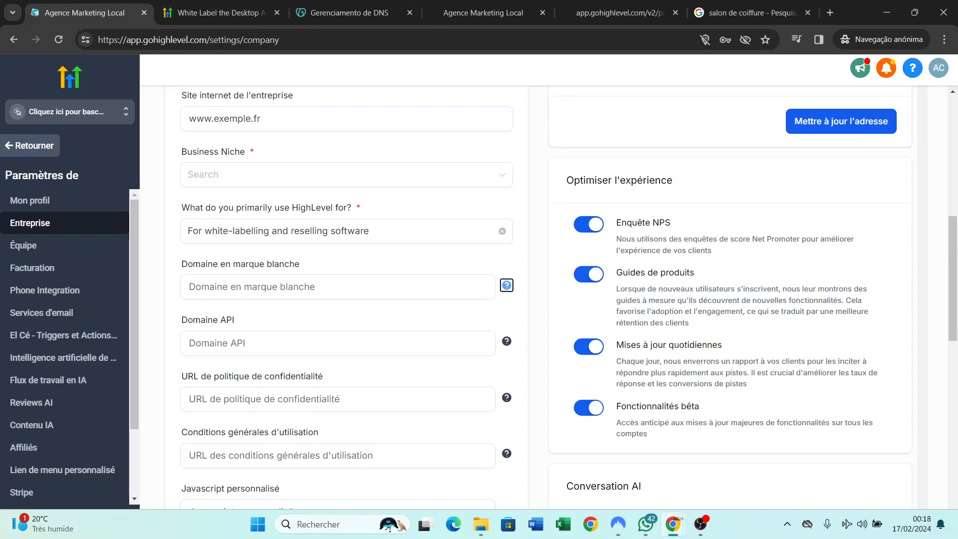
Enter app.agencynext.online as the white-label domain, copying agencynext.online from GoDaddy
key(ctrl+v)
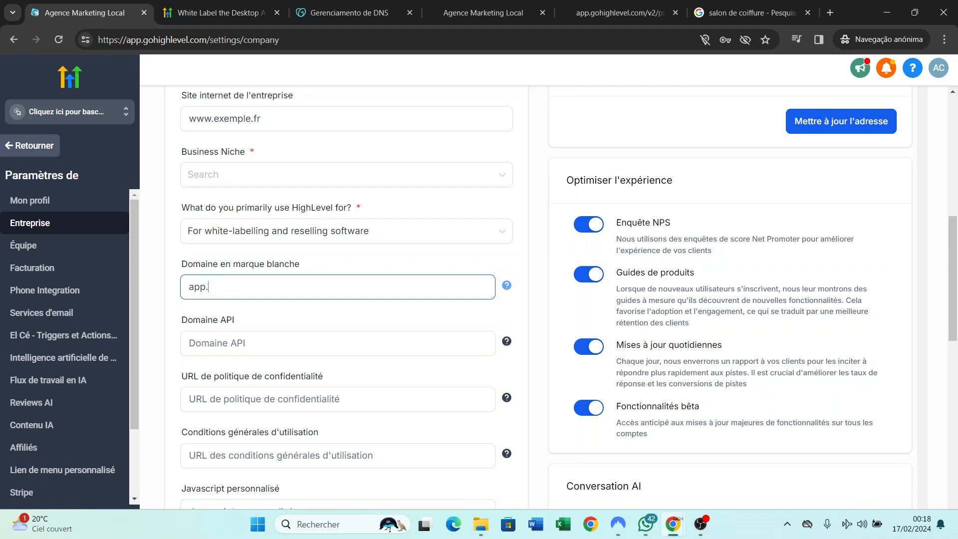
click(220, 12)
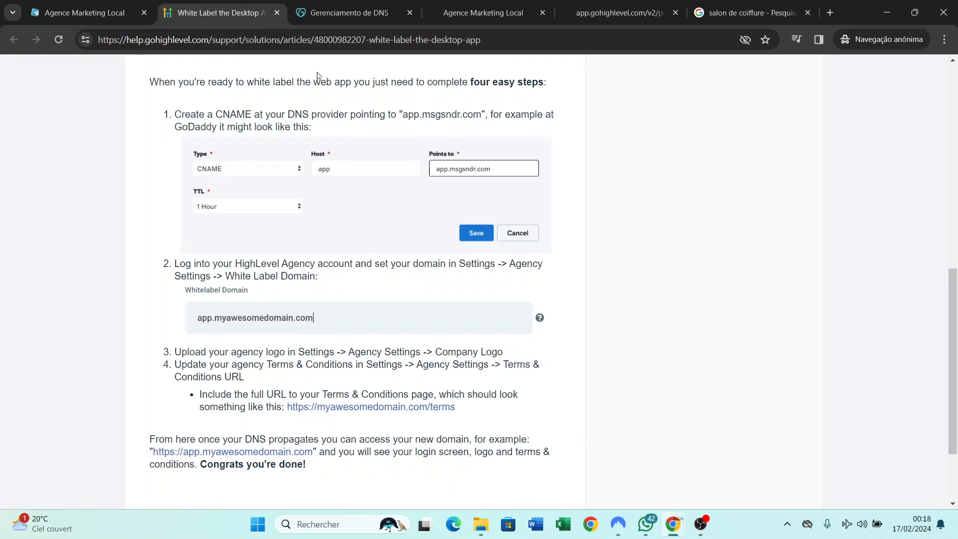
click(349, 13)
scroll(282, 207, up, 7)
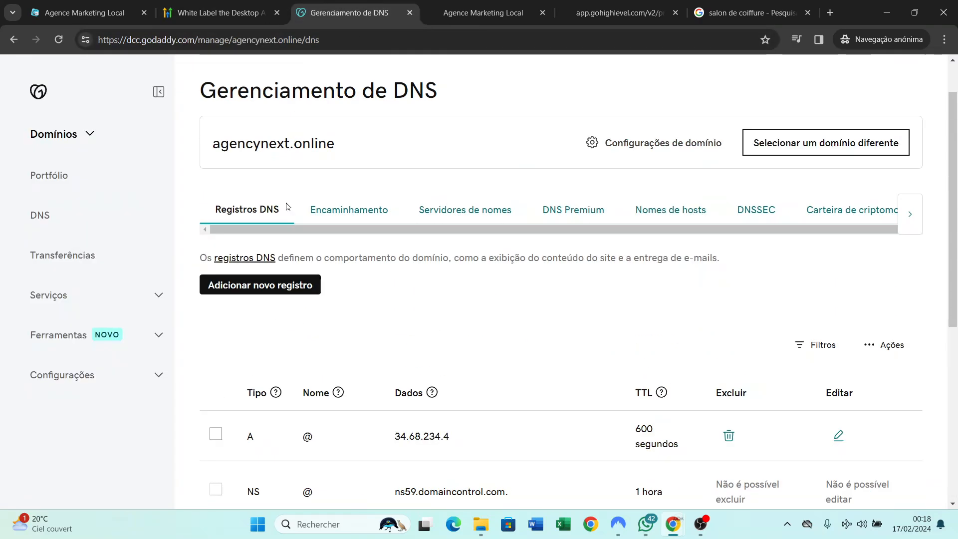
drag(336, 192, 210, 189)
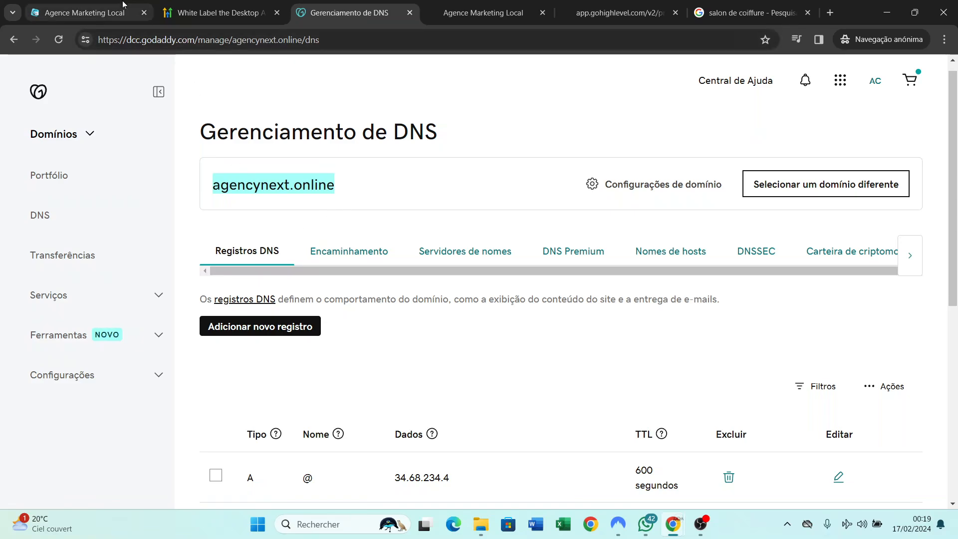
click(80, 12)
text(agencynest.online)
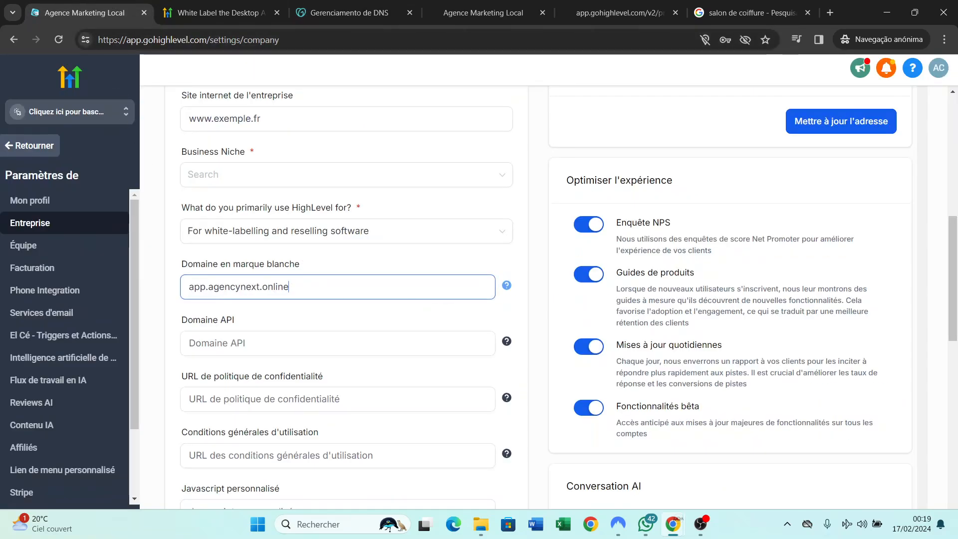
Choose Aboriginal Art Gallery as the Business Niche and save the company settings
scroll(482, 344, down, 6)
scroll(482, 343, down, 4)
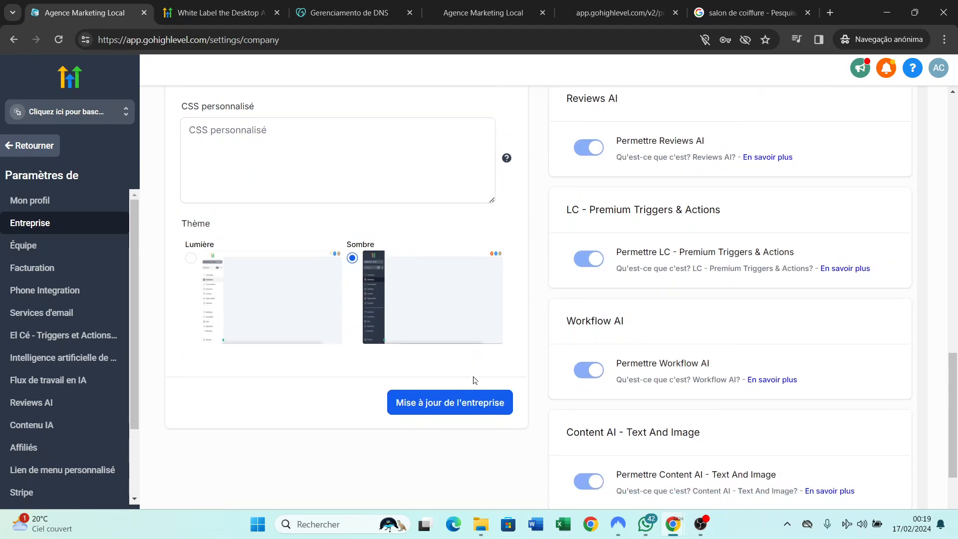
click(463, 410)
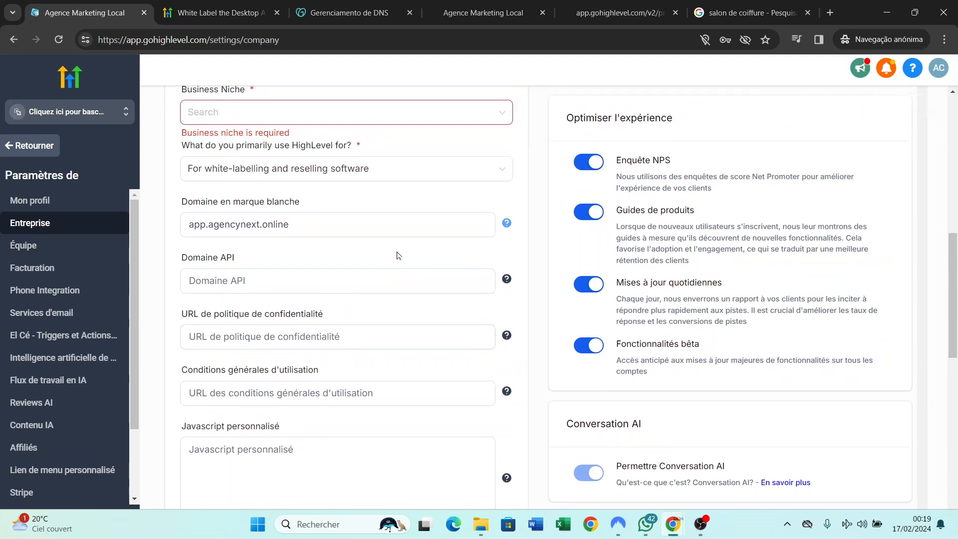
click(321, 240)
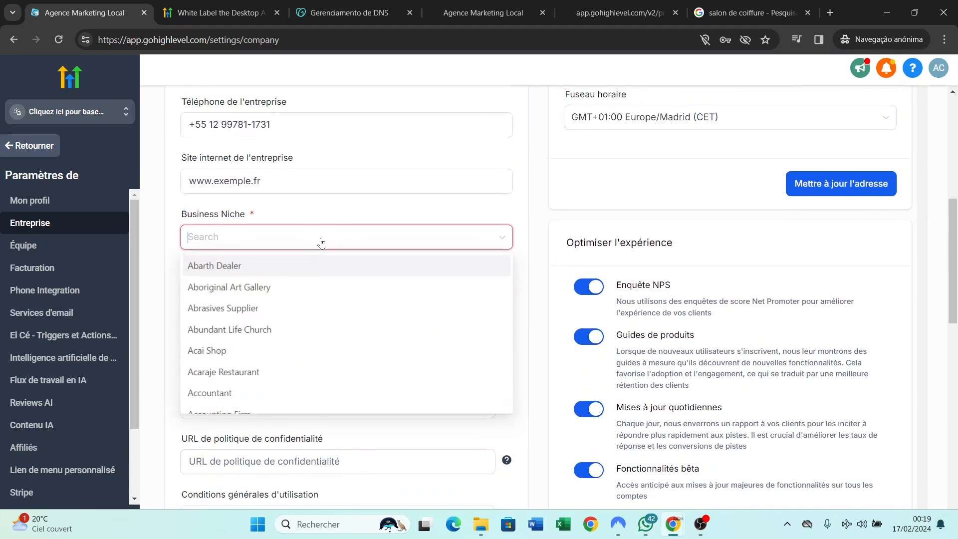
click(256, 296)
scroll(474, 297, down, 14)
click(465, 277)
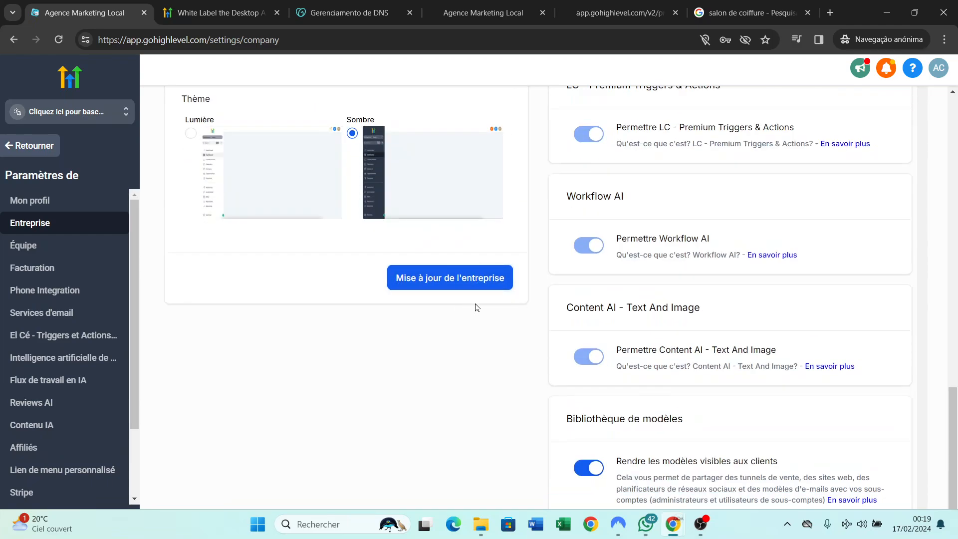
scroll(471, 300, up, 12)
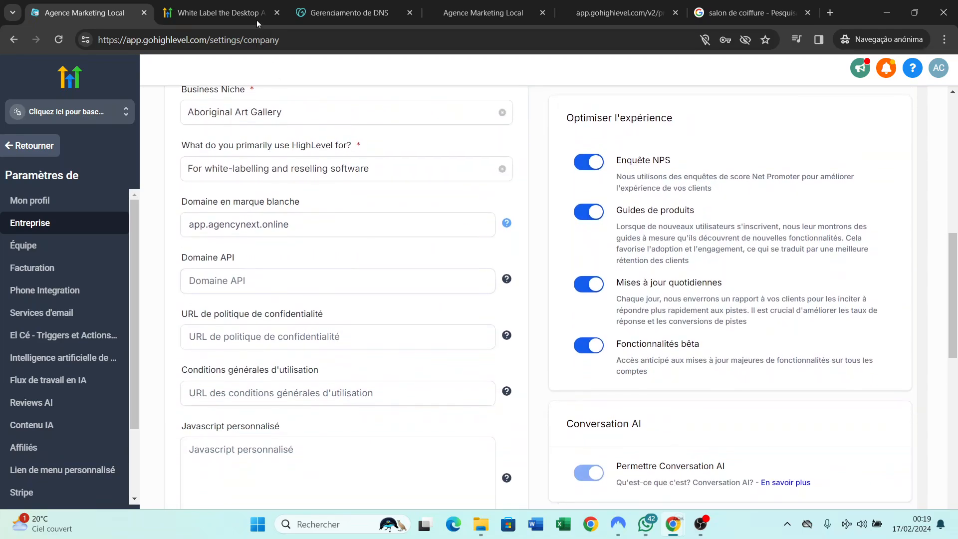
Load app.agencynext.online in the Google tab to test the white-label domain
key(ctrl+Tab)
scroll(463, 298, down, 1)
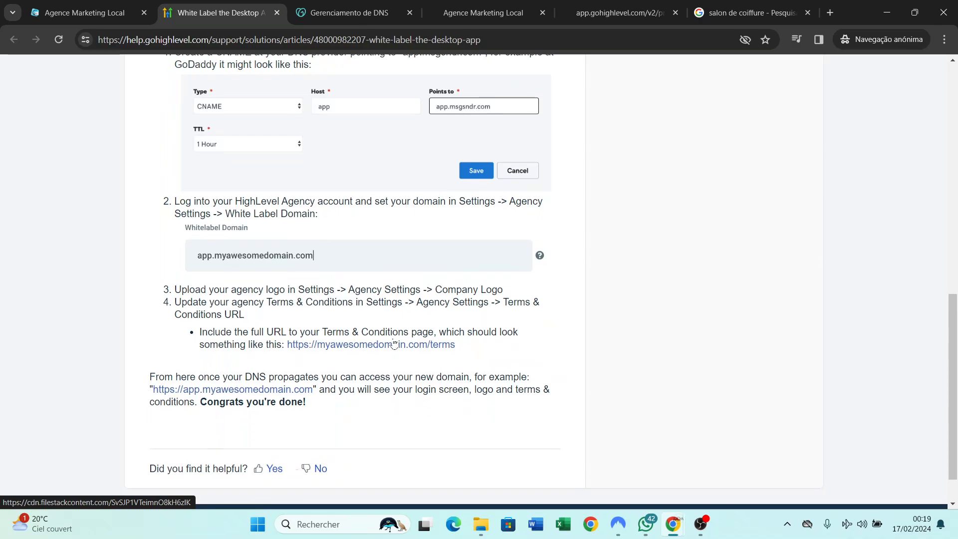
click(120, 4)
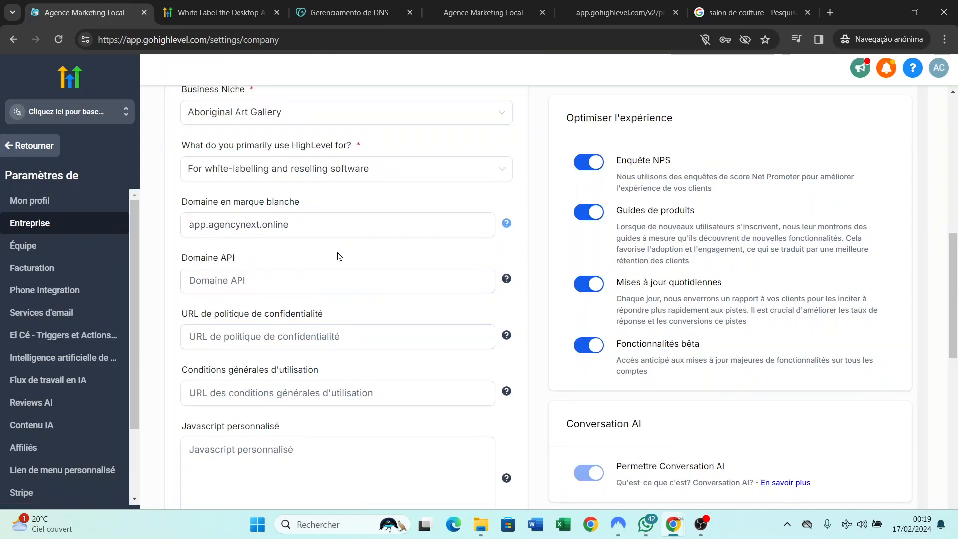
drag(289, 224, 188, 224)
key(ctrl+c)
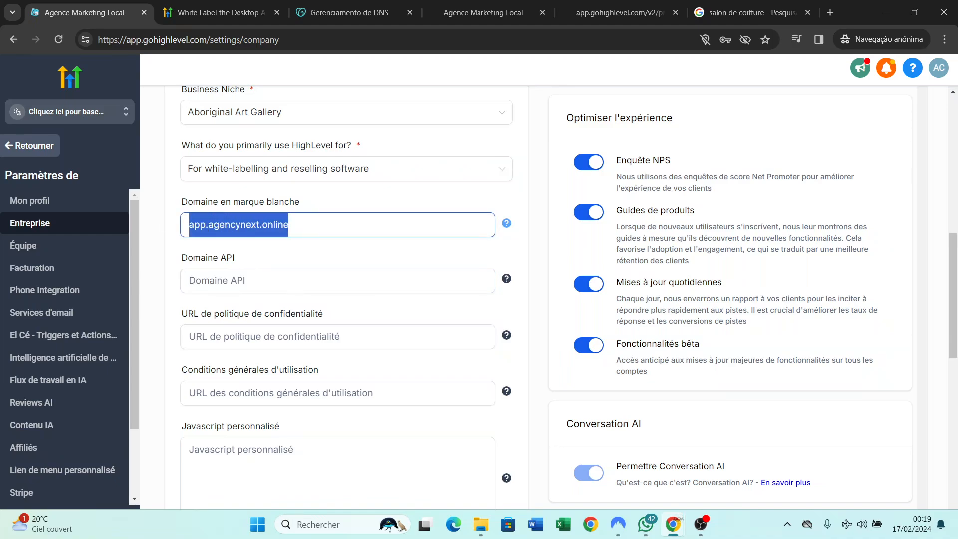
click(729, 15)
click(605, 43)
key(ctrl+v)
key(Return)
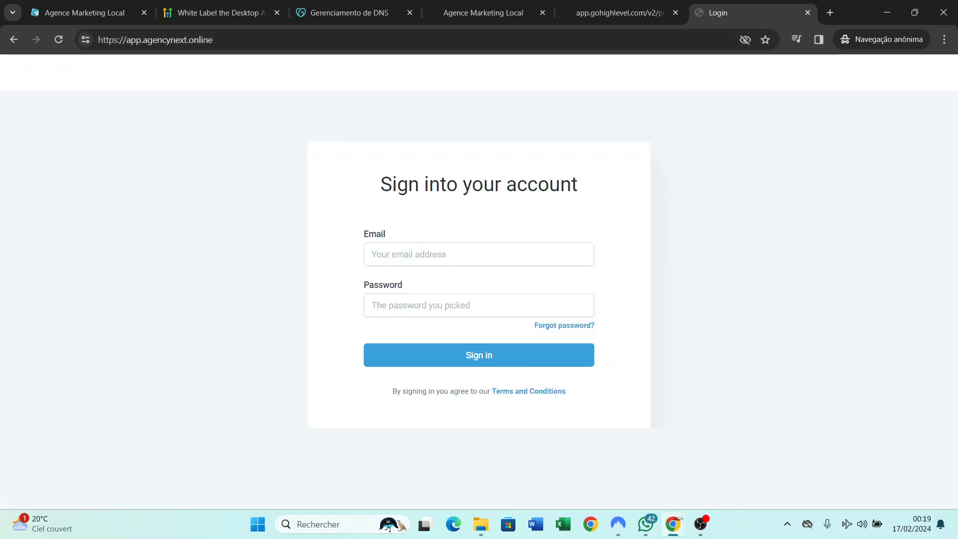
Check the 'Sign into your account' page at app.agencynext.online, then go back to company settings
drag(392, 185, 528, 185)
click(613, 192)
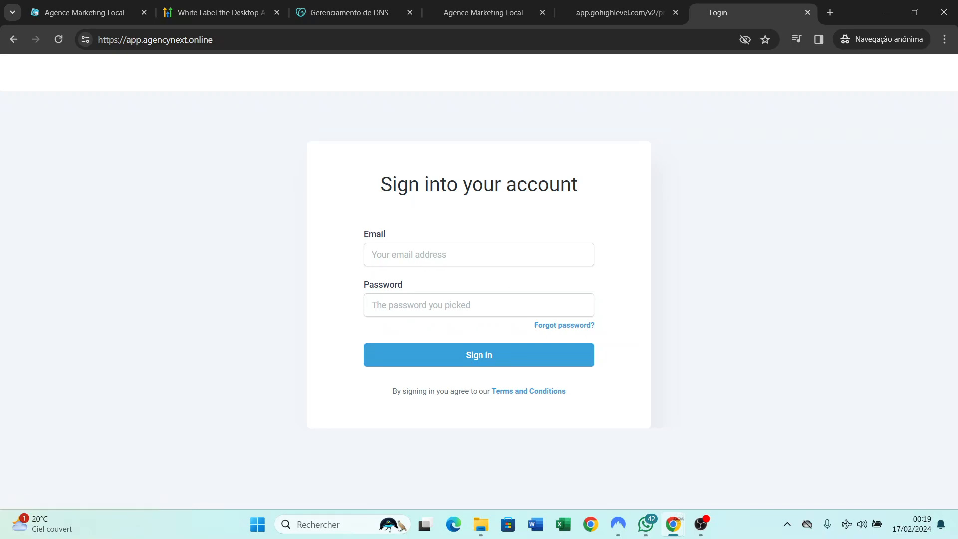
click(89, 12)
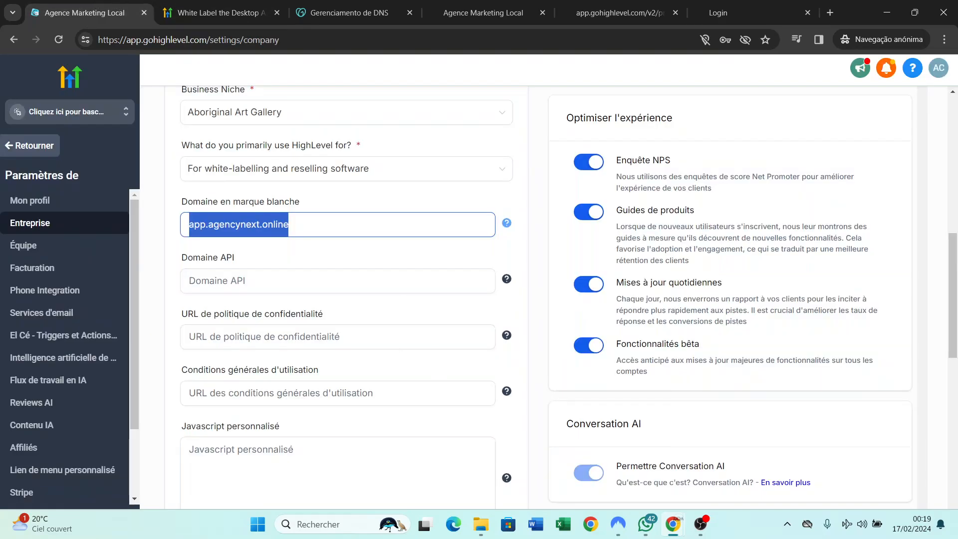
Go back to the Agency Dashboard and close the Two Step Order popup in the funnel builder
click(44, 150)
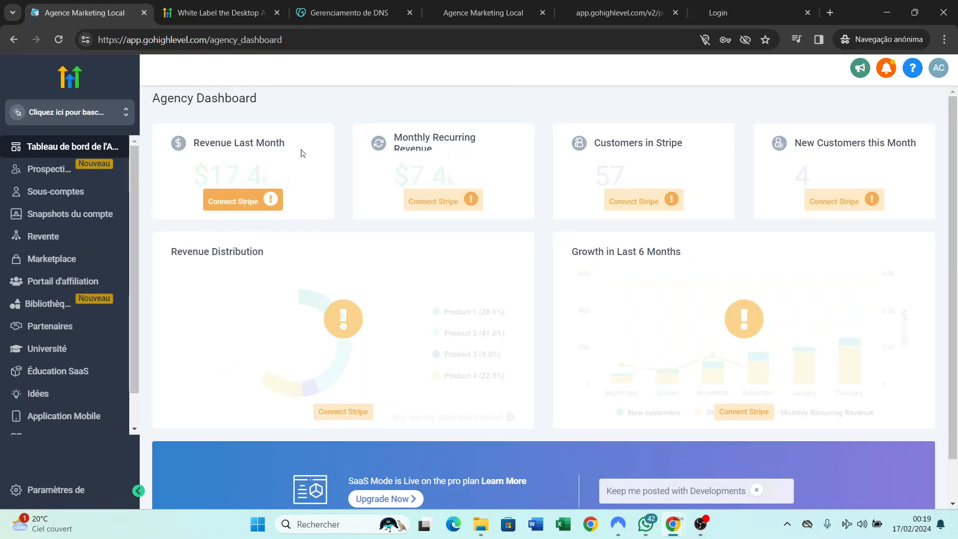
click(319, 4)
key(ctrl+Tab)
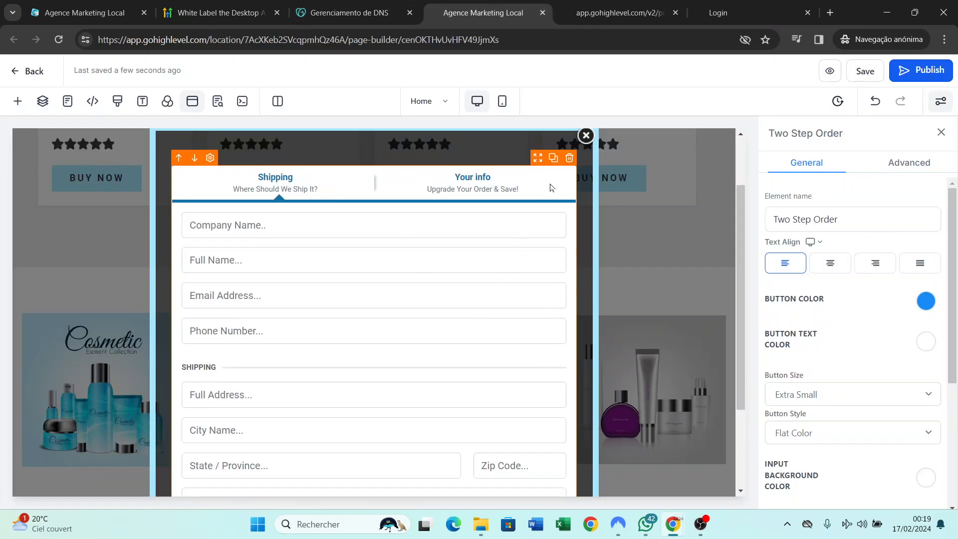
click(586, 136)
scroll(448, 233, up, 3)
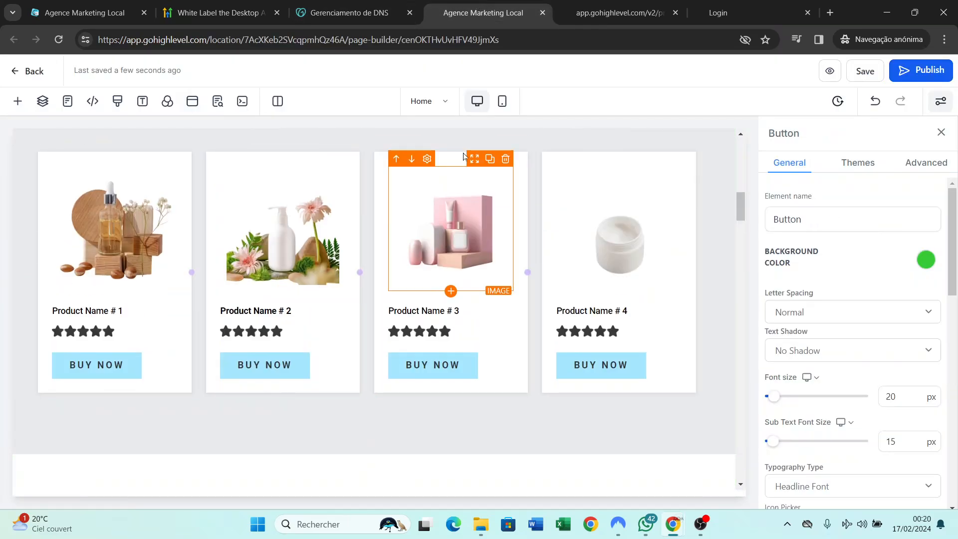
scroll(449, 249, up, 2)
scroll(447, 250, up, 1)
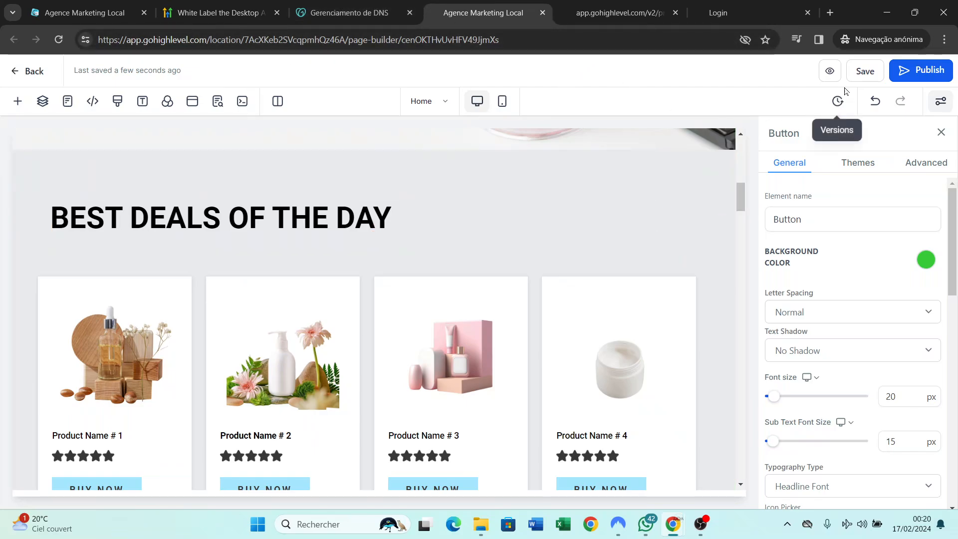
Preview the cosmetics funnel page, try the '7 jours offerts' order form, then return to the dashboard
click(831, 72)
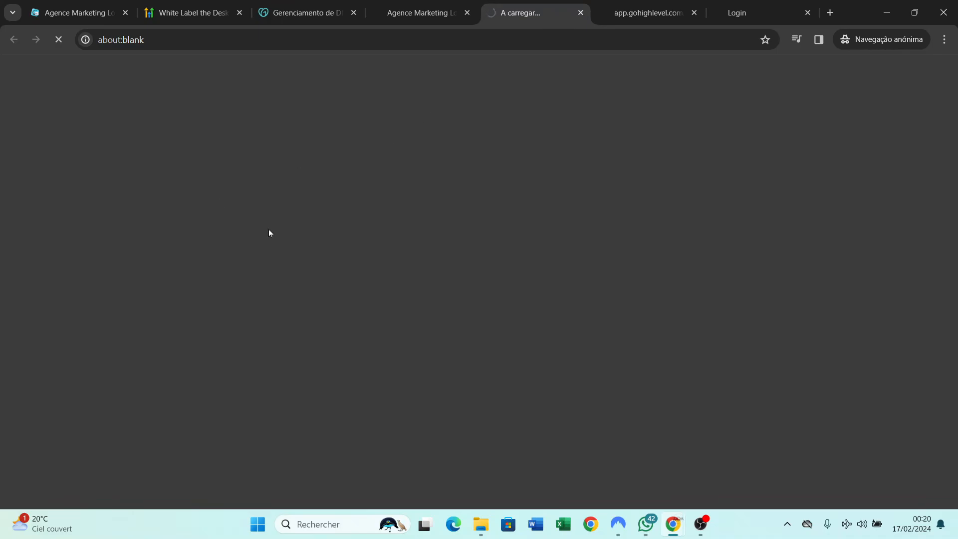
scroll(186, 310, down, 5)
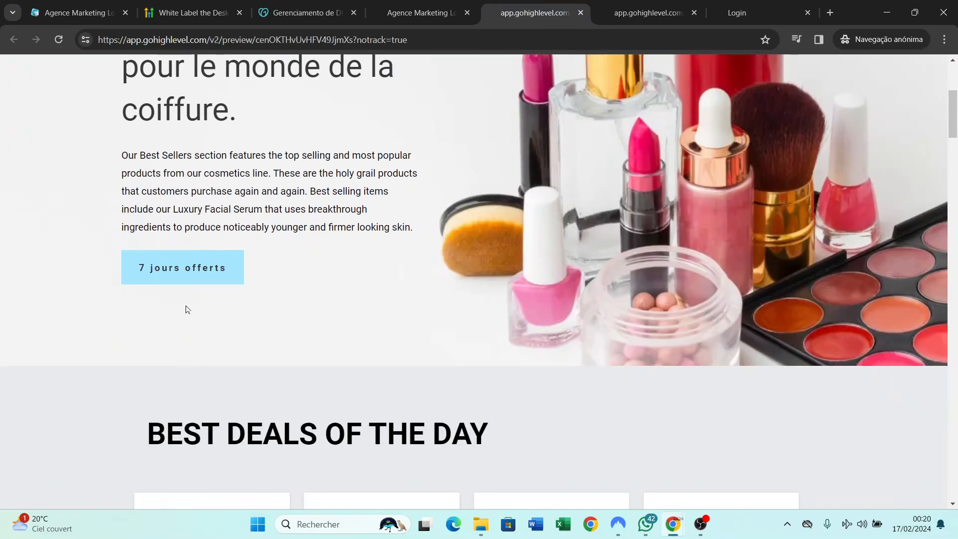
click(190, 273)
scroll(571, 281, down, 1)
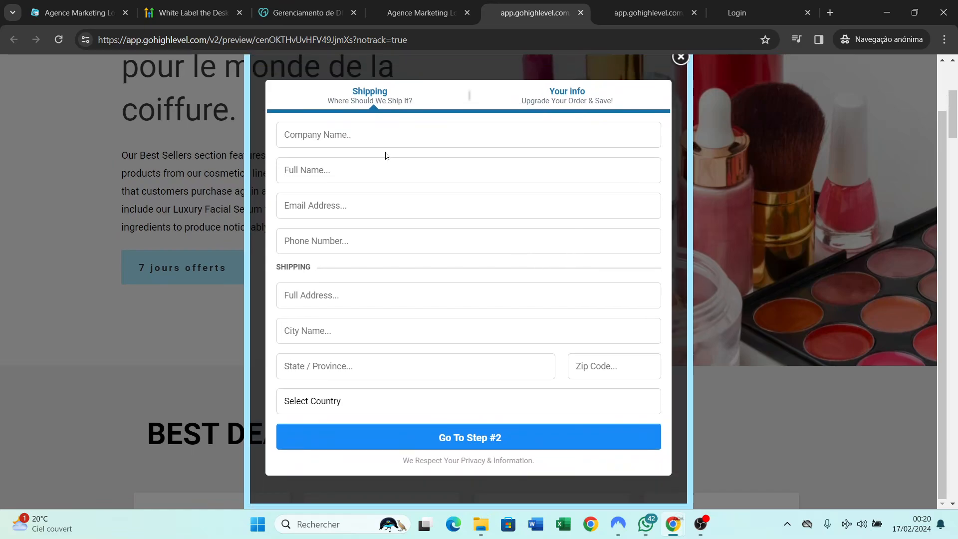
click(680, 57)
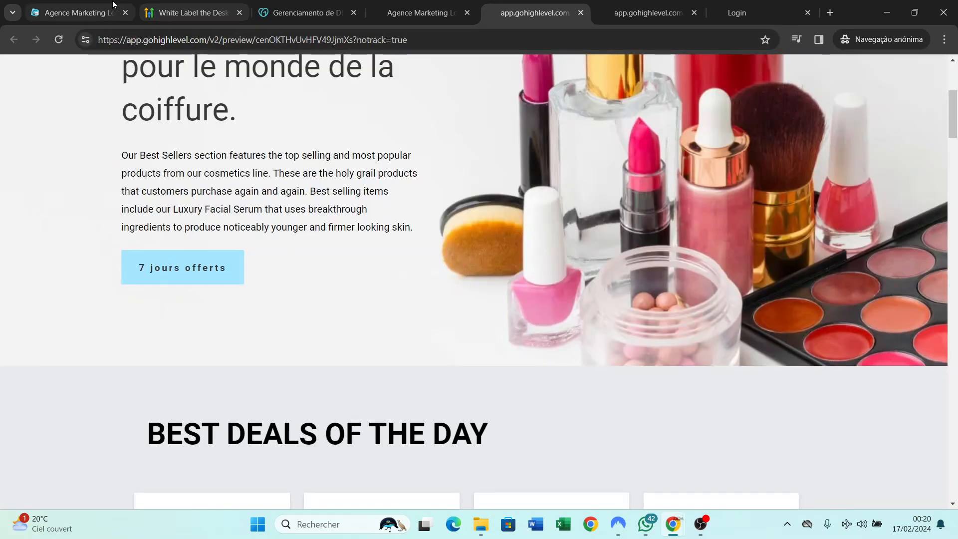
click(78, 12)
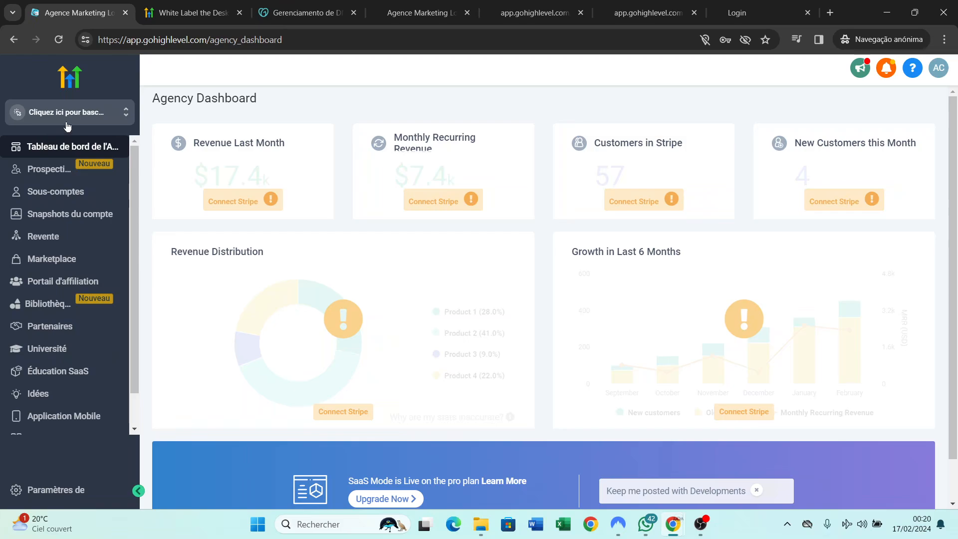
Start a new sub-account from the Blank Snapshot, entering its details manually
click(65, 120)
click(90, 199)
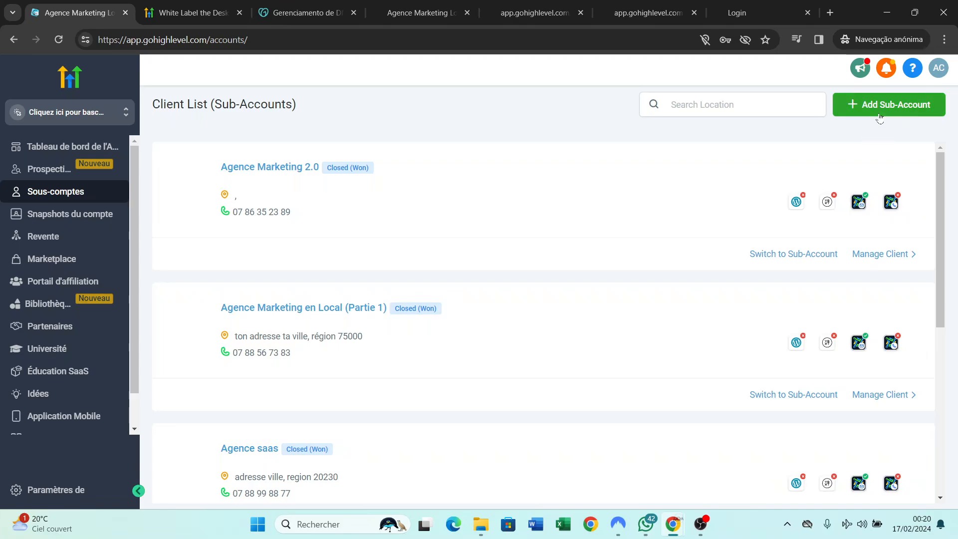
click(882, 107)
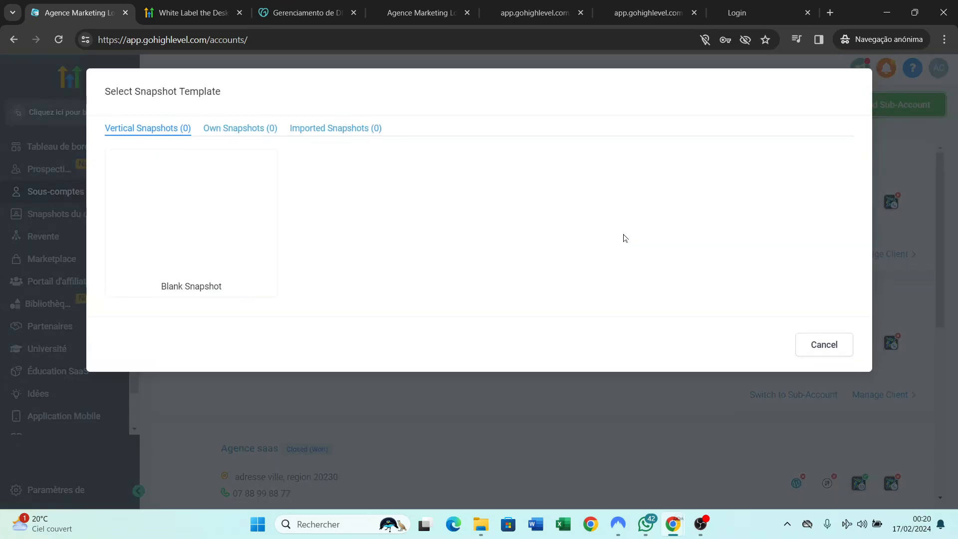
mouse_move(195, 231)
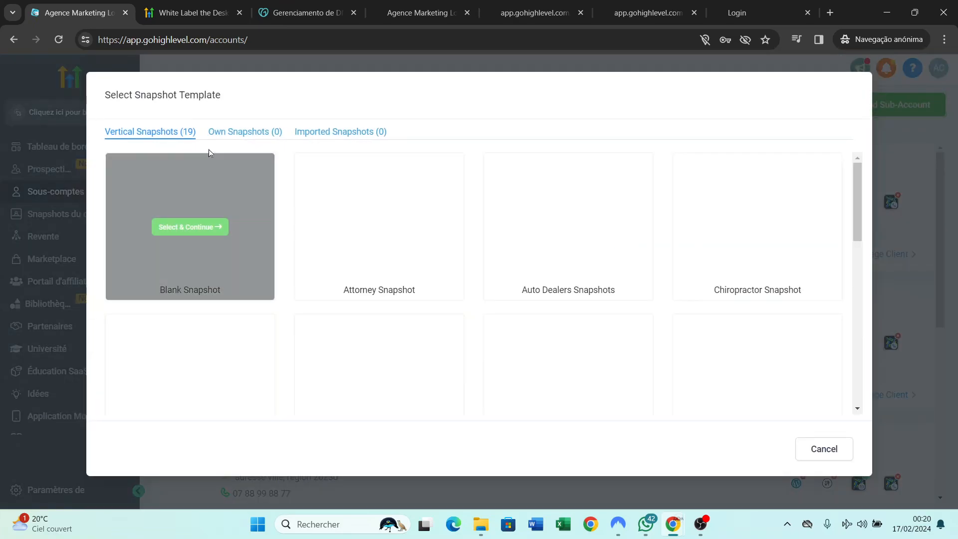
click(194, 228)
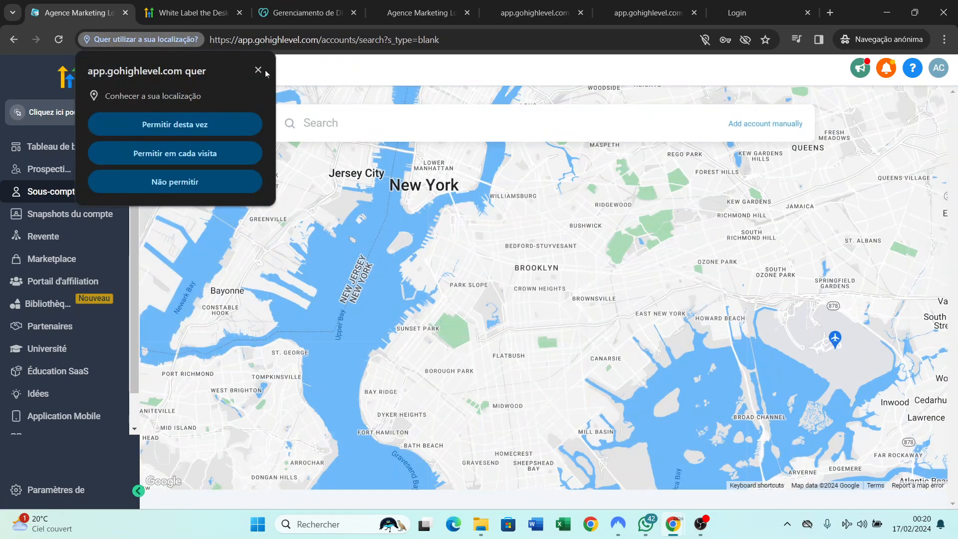
click(263, 71)
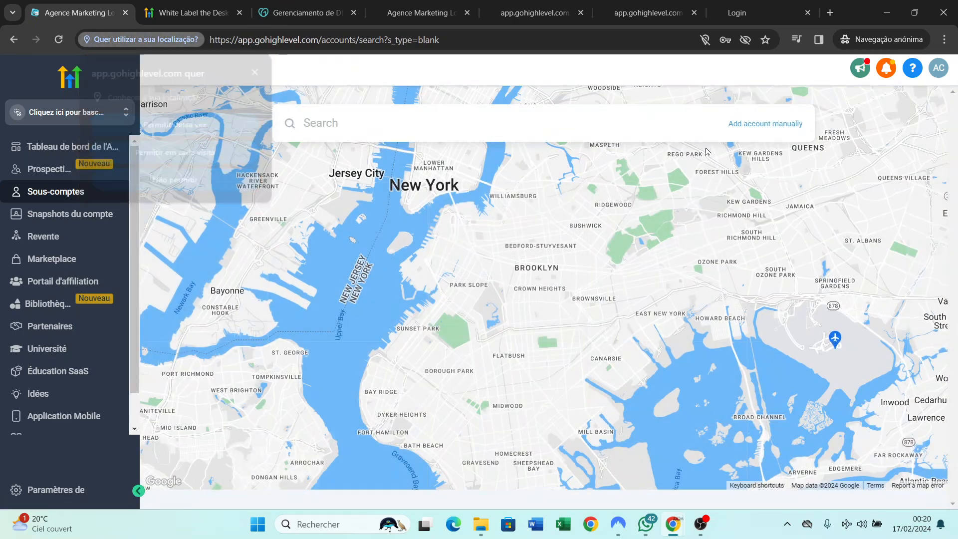
click(766, 128)
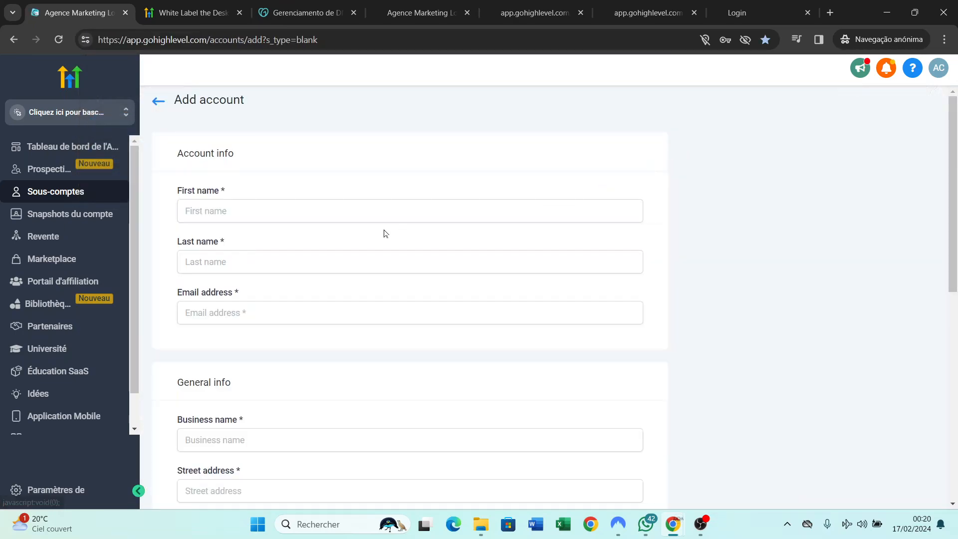
Fill in the first name 'Client', the last name and the contact's e-mail address
text(C)
key(Caps_Lock)
text(lient 1)
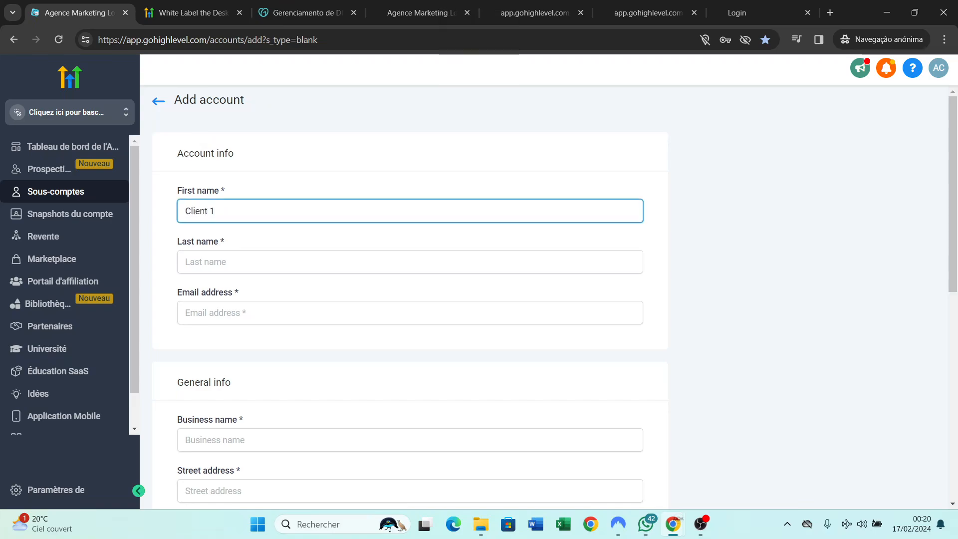
key(ctrl+a)
key(ctrl+c)
key(Tab)
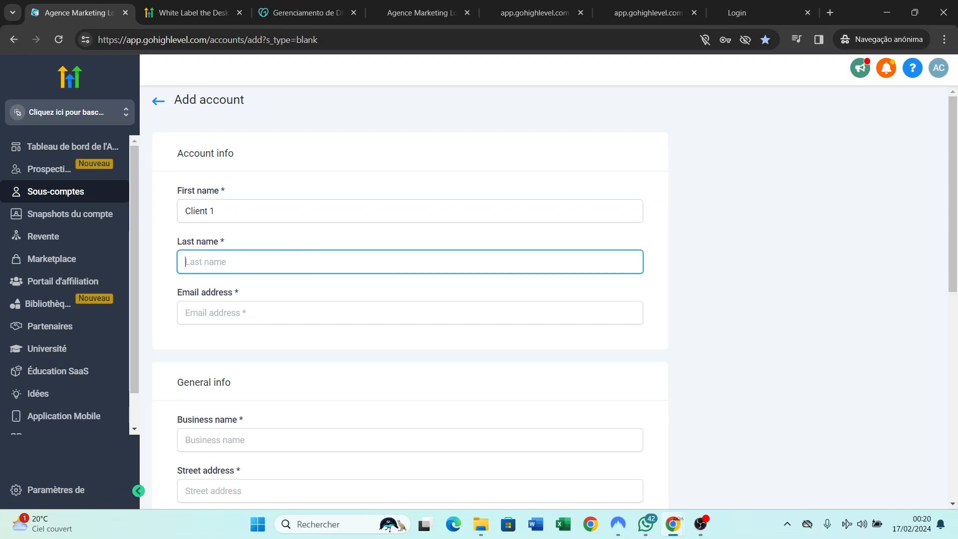
key(ctrl+v)
key(Tab)
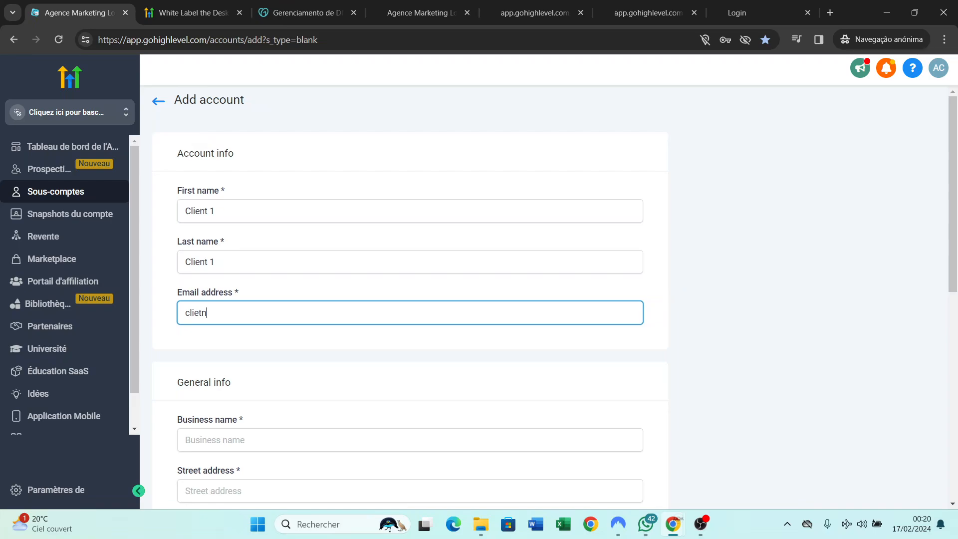
key(Caps_Lock)
key(BackSpace)
key(BackSpace)
key(Caps_Lock)
key(BackSpace)
key(BackSpace)
key(BackSpace)
key(BackSpace)
text(.com)
Enter the business name Client 1, street, city and France as the country
scroll(314, 305, down, 3)
click(313, 313)
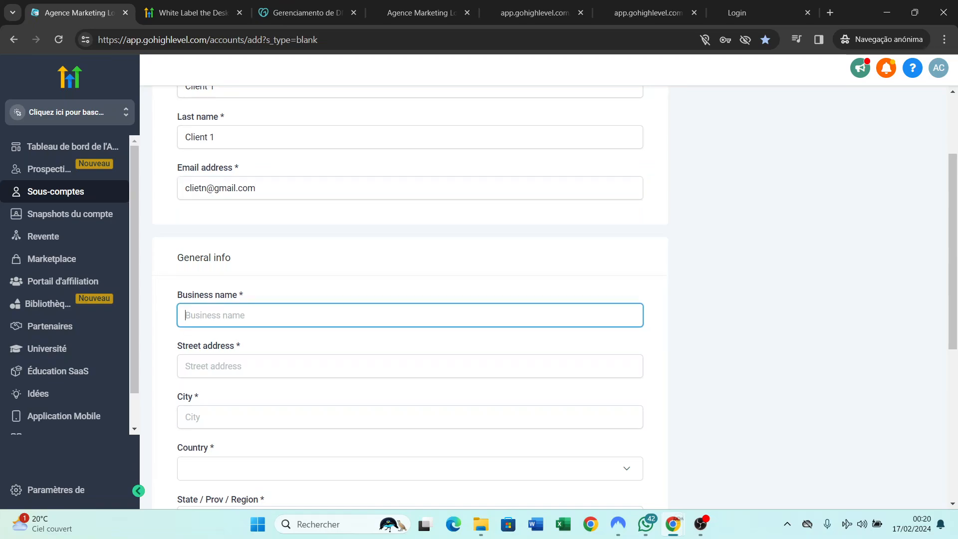
key(ctrl+v)
key(Tab)
text(a)
click(250, 409)
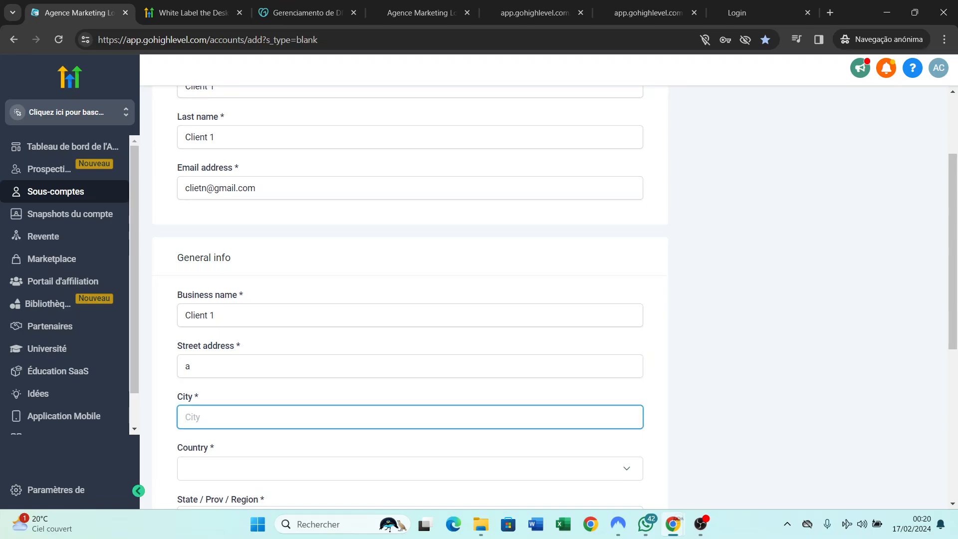
text(v)
scroll(320, 368, down, 4)
click(217, 281)
text(fr)
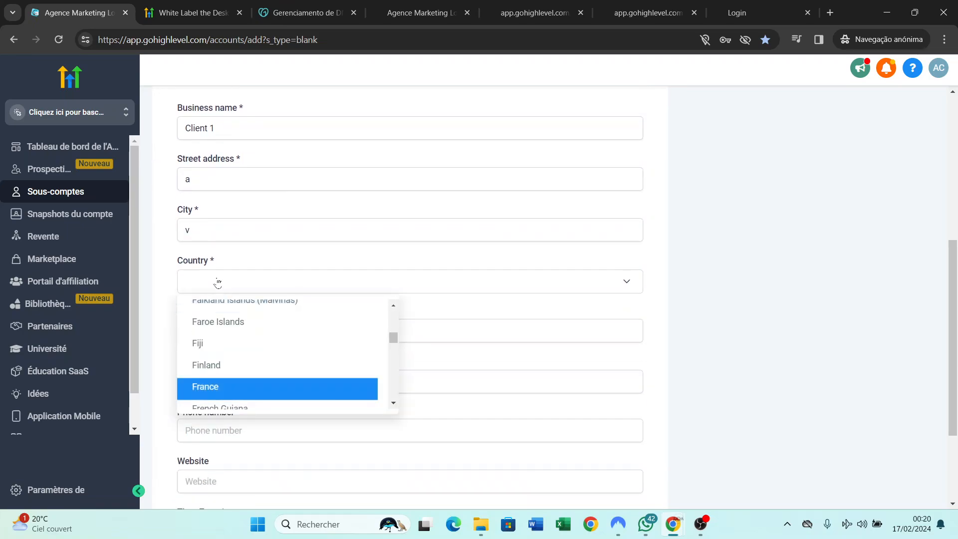
key(Return)
scroll(219, 283, down, 3)
Fill in the region, postal code 20000 and the business phone number
click(219, 257)
click(219, 206)
text(r)
key(Tab)
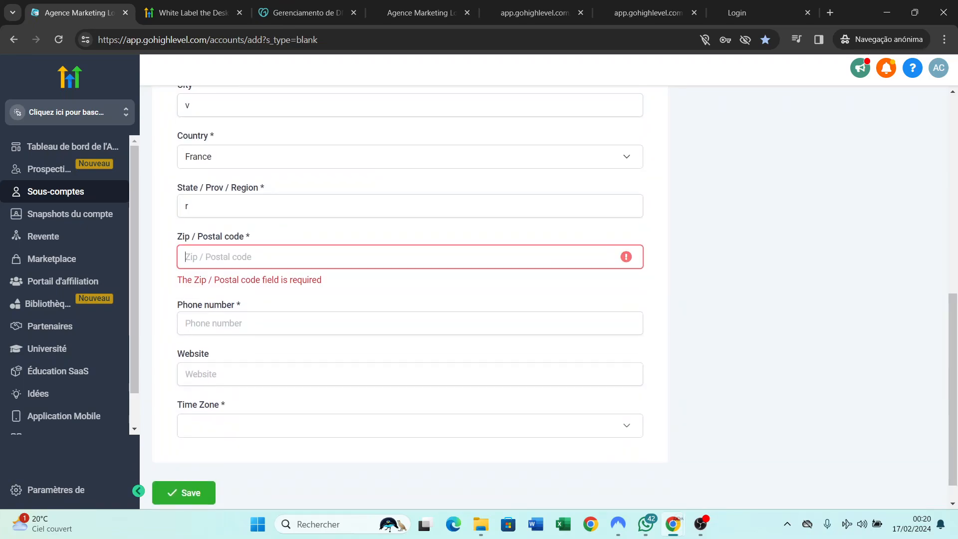
text(20000)
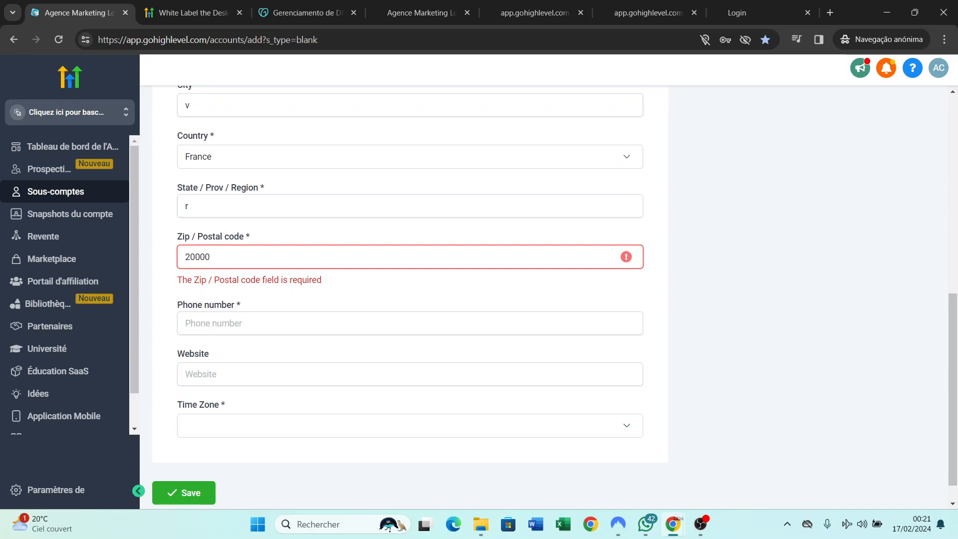
click(293, 333)
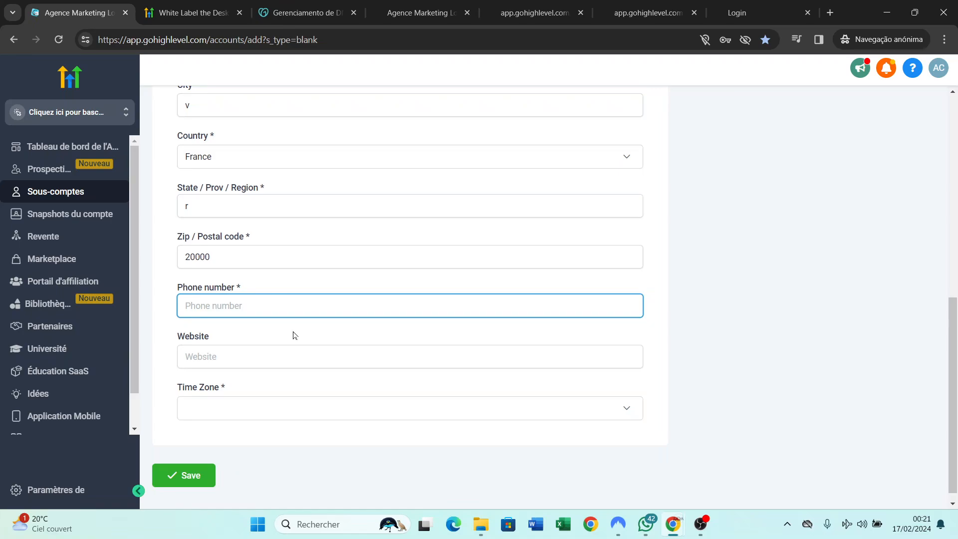
scroll(276, 372, down, 1)
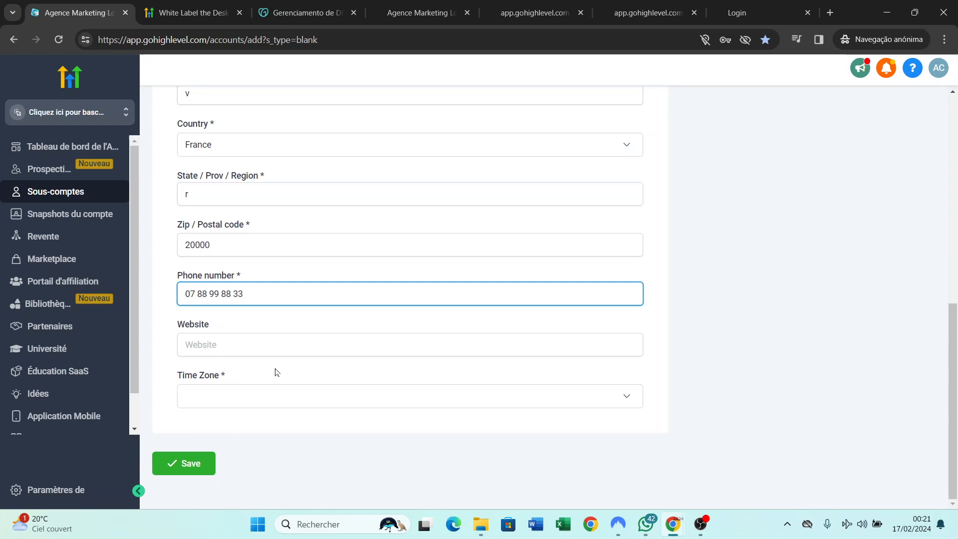
Save the Client 1 sub-account and open its dashboard
click(196, 458)
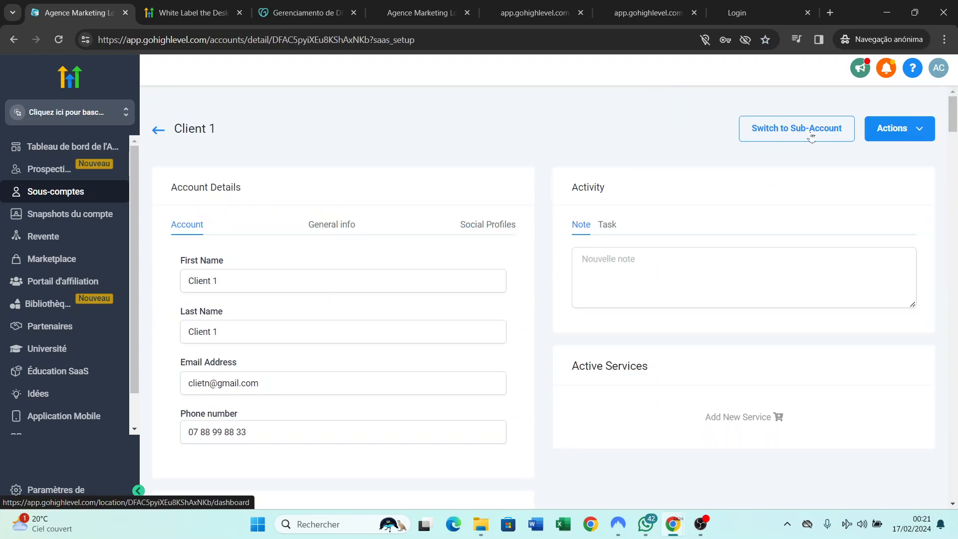
click(811, 138)
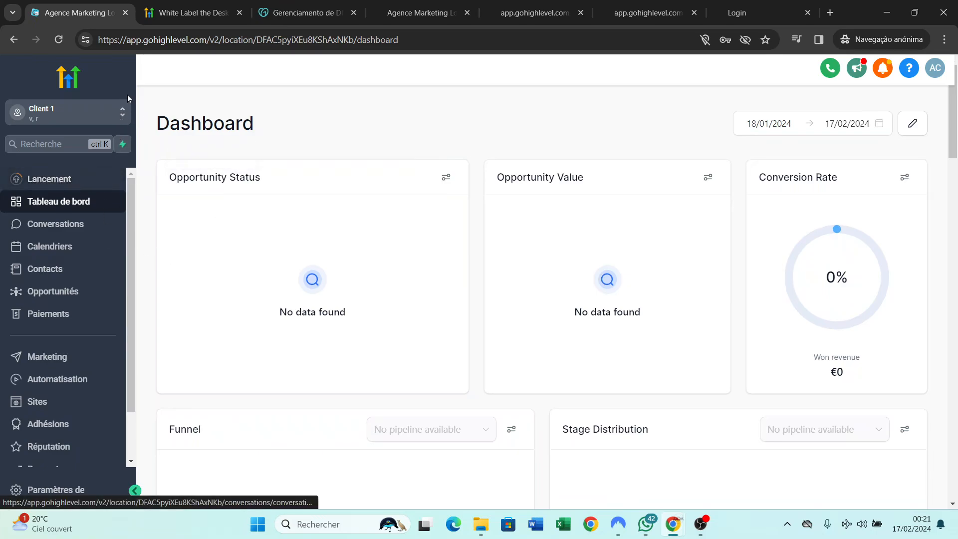
scroll(81, 306, down, 3)
scroll(81, 305, up, 3)
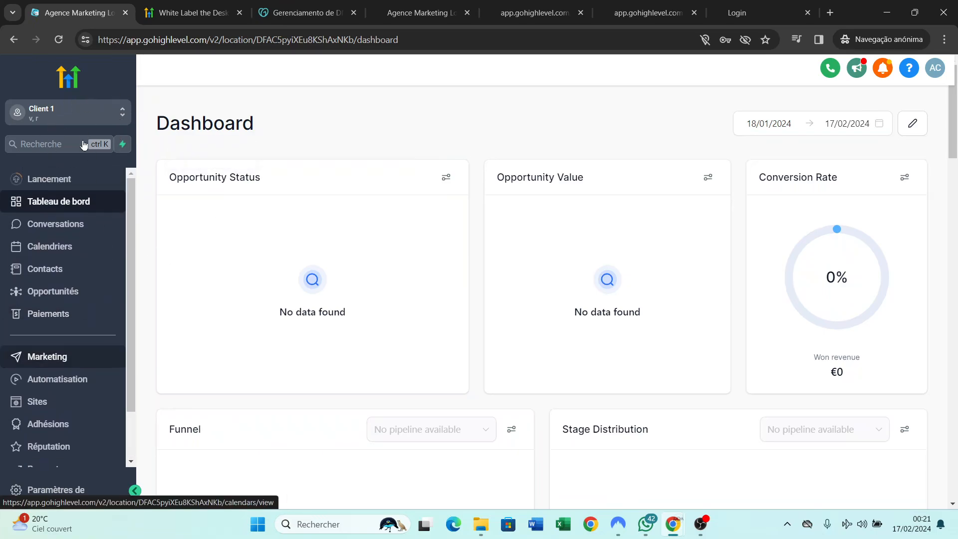
Switch back to agency mode to see Client 1 in the sub-accounts list
click(94, 123)
click(180, 150)
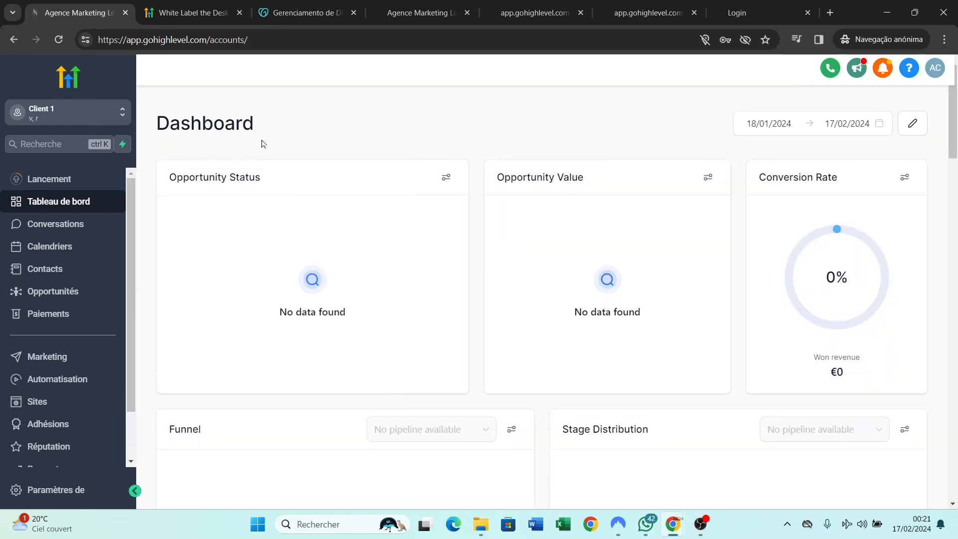
scroll(414, 229, down, 10)
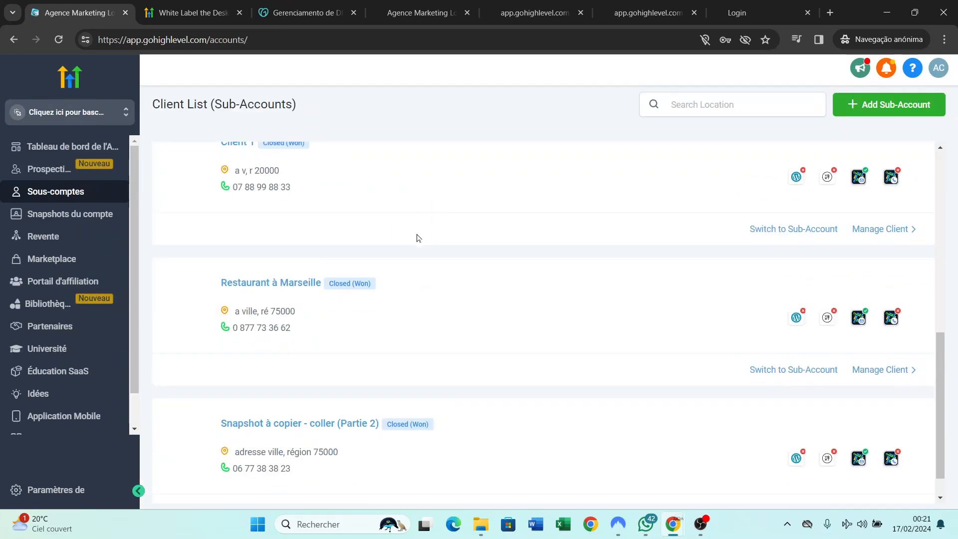
scroll(416, 240, up, 4)
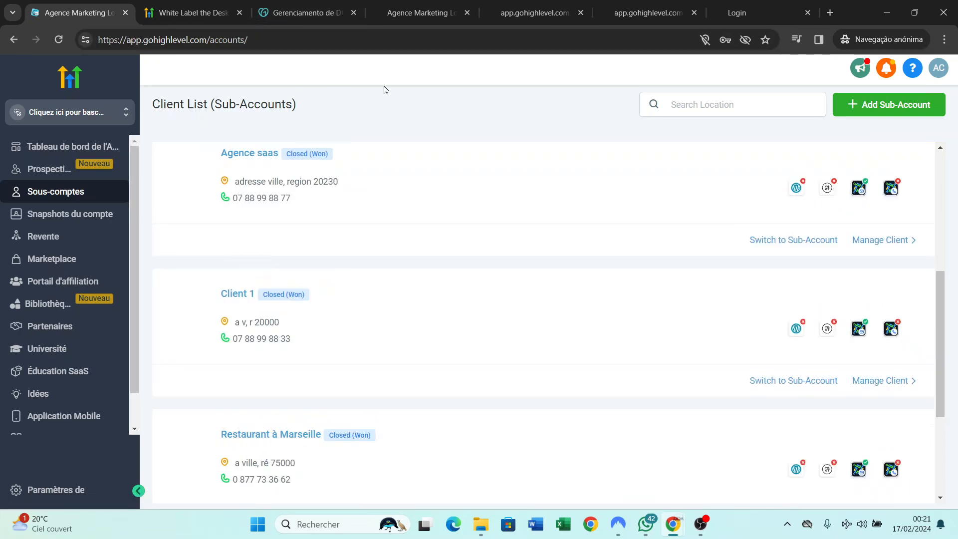
click(422, 12)
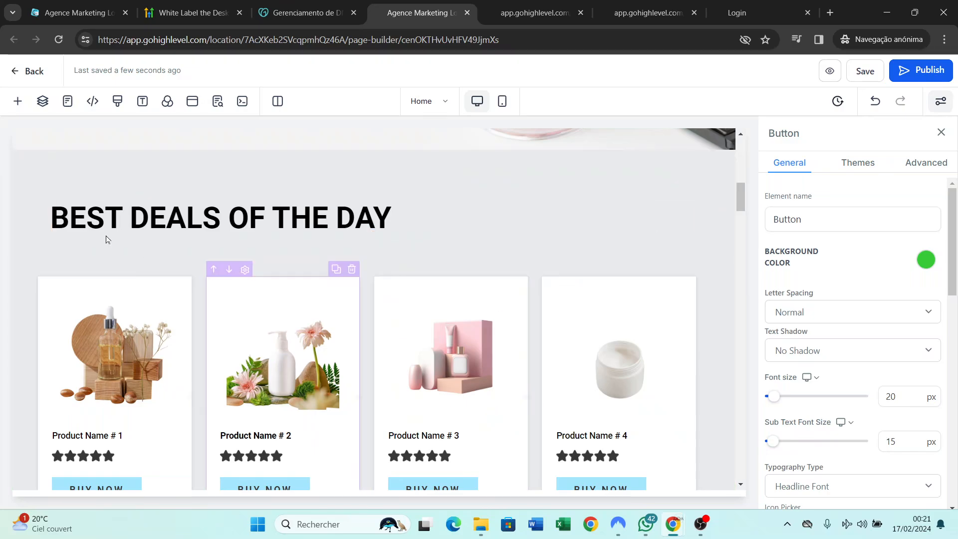
scroll(237, 286, down, 5)
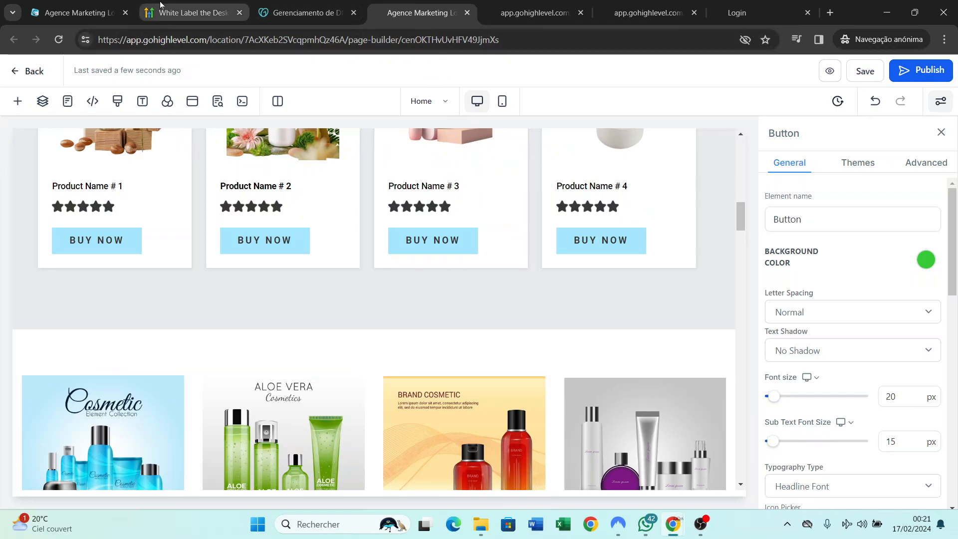
click(77, 11)
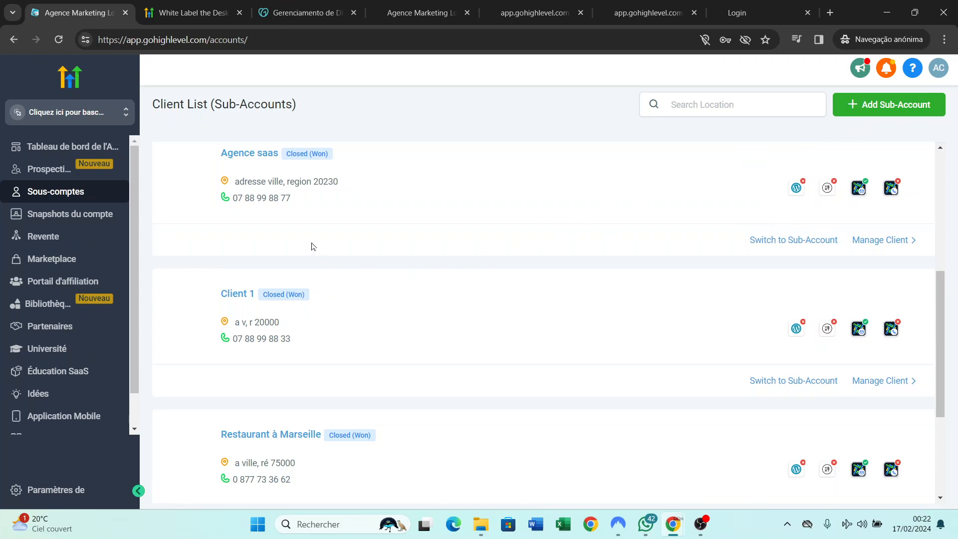
Open the agency's team settings and start adding a new team member
scroll(49, 302, down, 1)
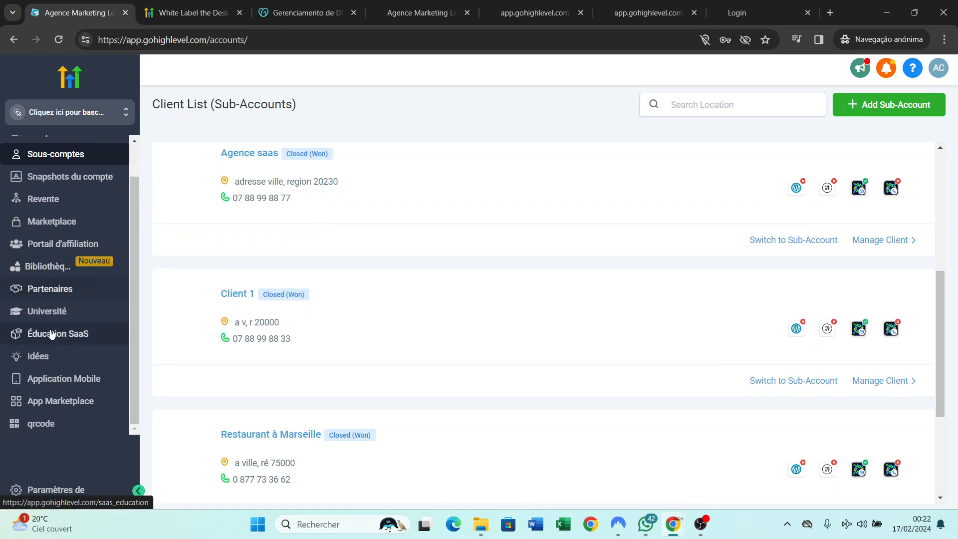
click(70, 489)
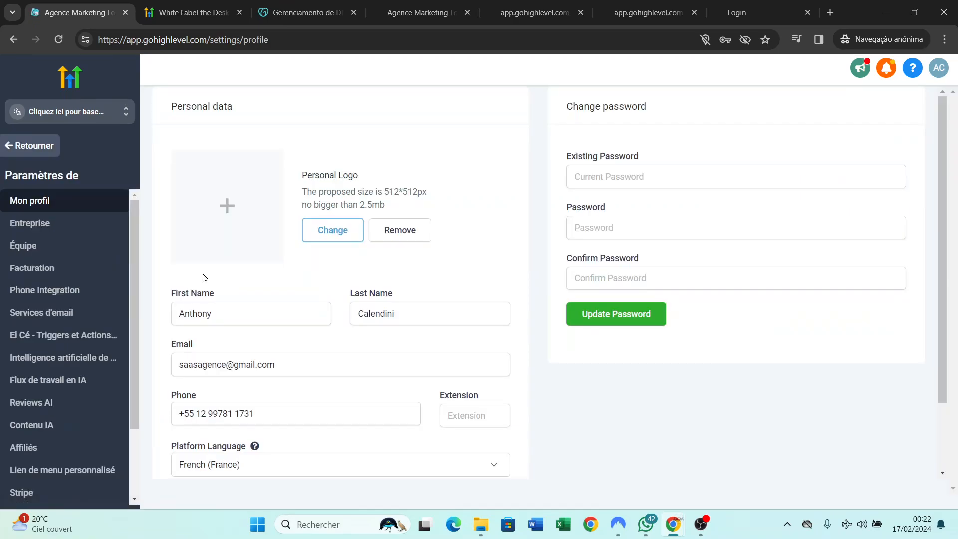
click(68, 255)
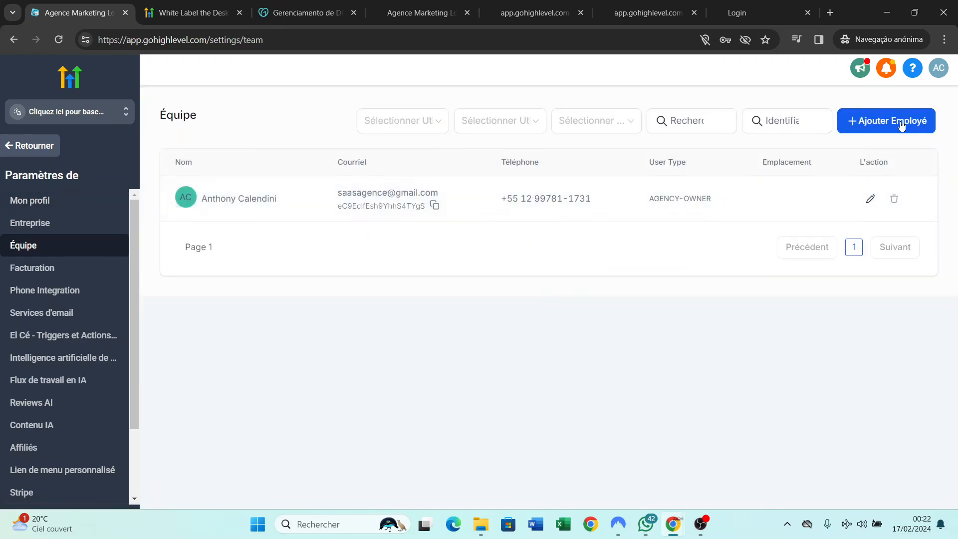
click(901, 124)
scroll(720, 241, down, 5)
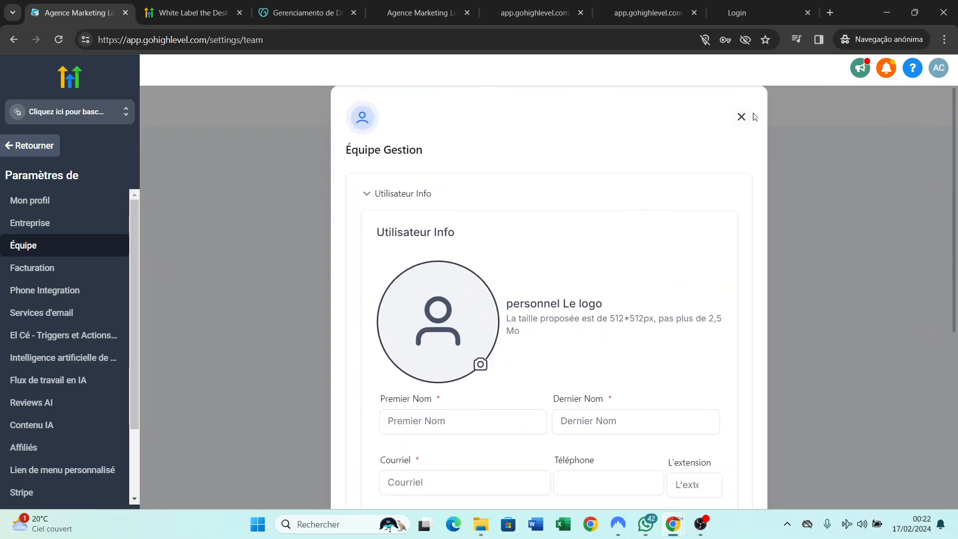
scroll(592, 195, down, 5)
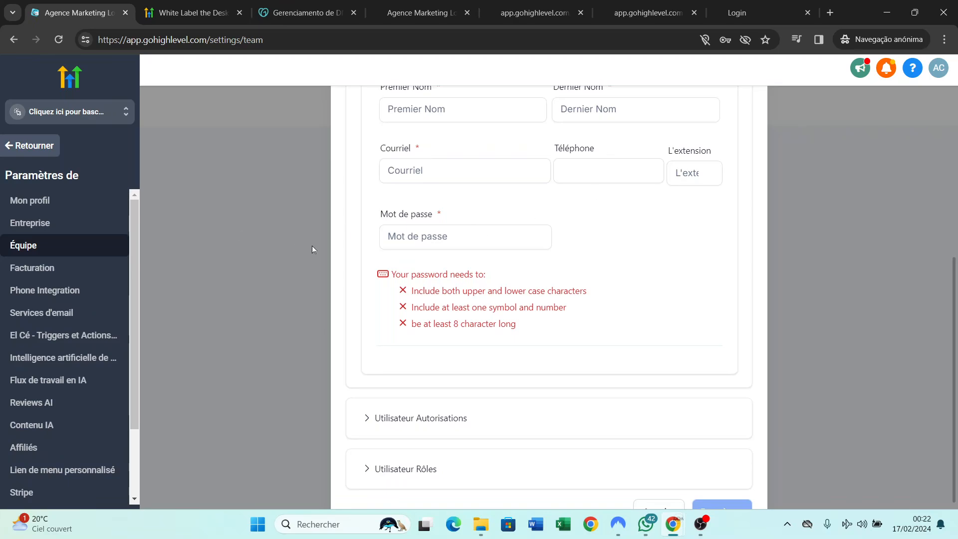
scroll(560, 364, down, 1)
Review the user permissions, roles and Comptes secondaires list, then close the member form
click(438, 397)
scroll(527, 324, down, 8)
scroll(620, 273, up, 13)
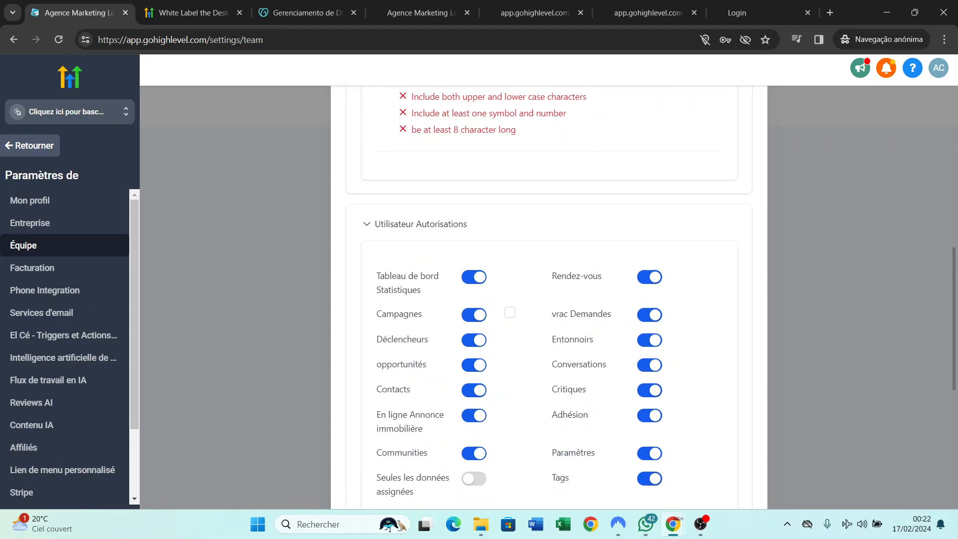
scroll(604, 341, down, 12)
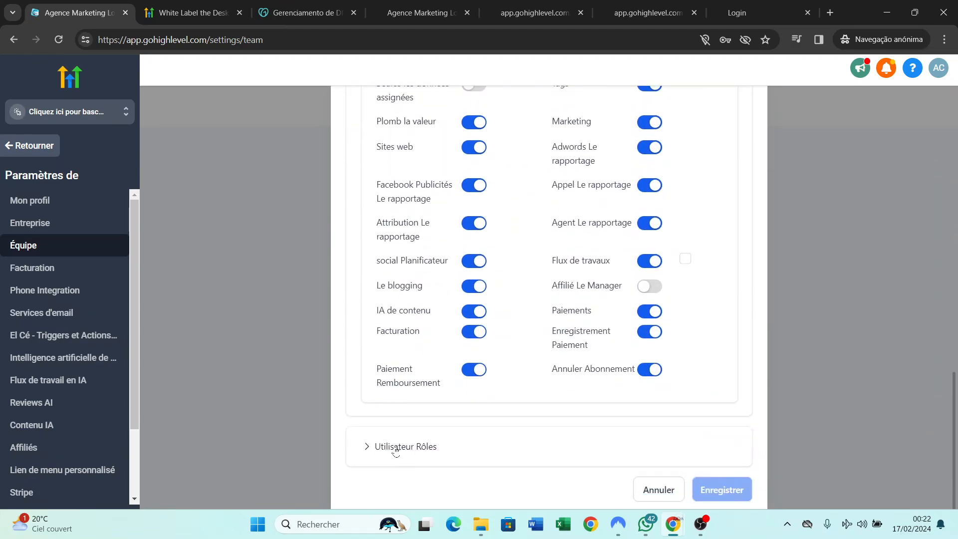
click(395, 446)
scroll(498, 372, down, 4)
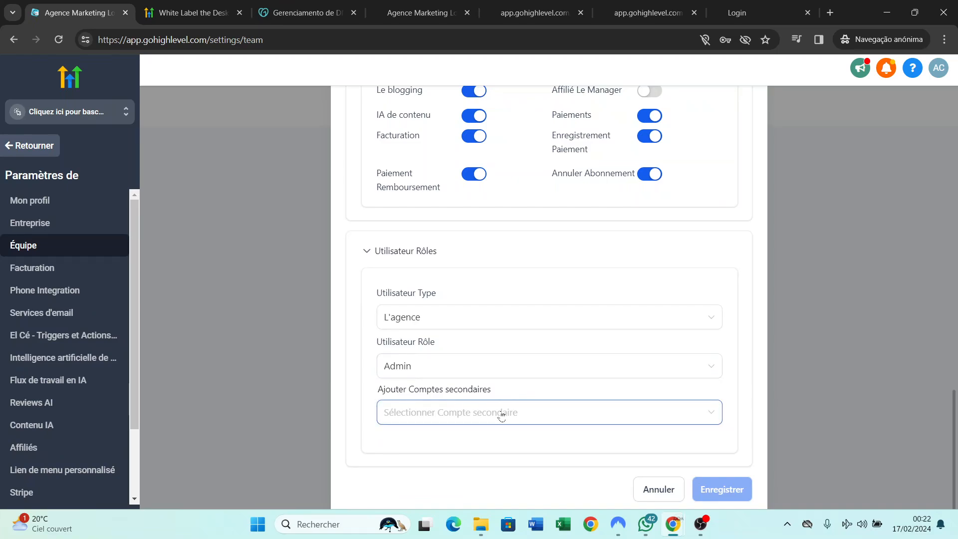
click(501, 415)
click(353, 348)
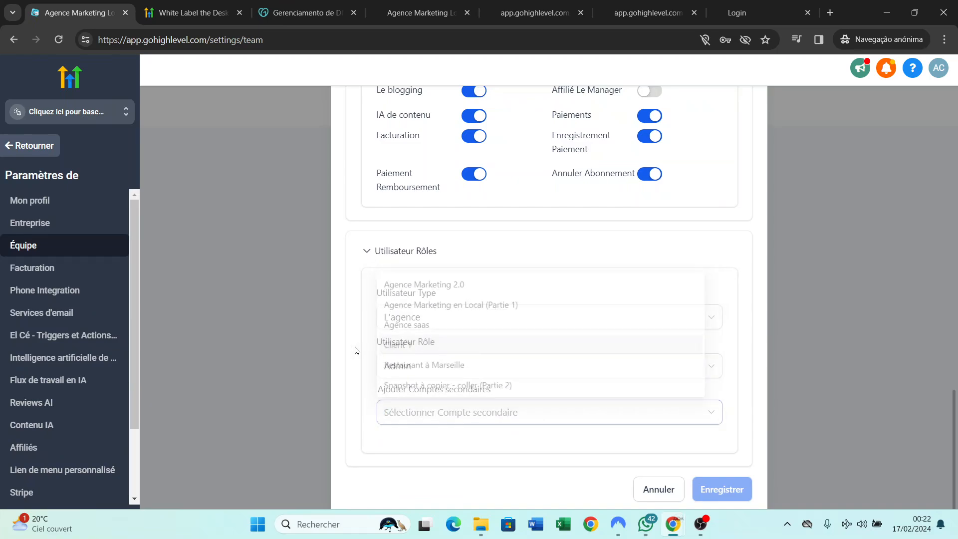
scroll(353, 349, up, 8)
scroll(670, 295, up, 6)
click(740, 114)
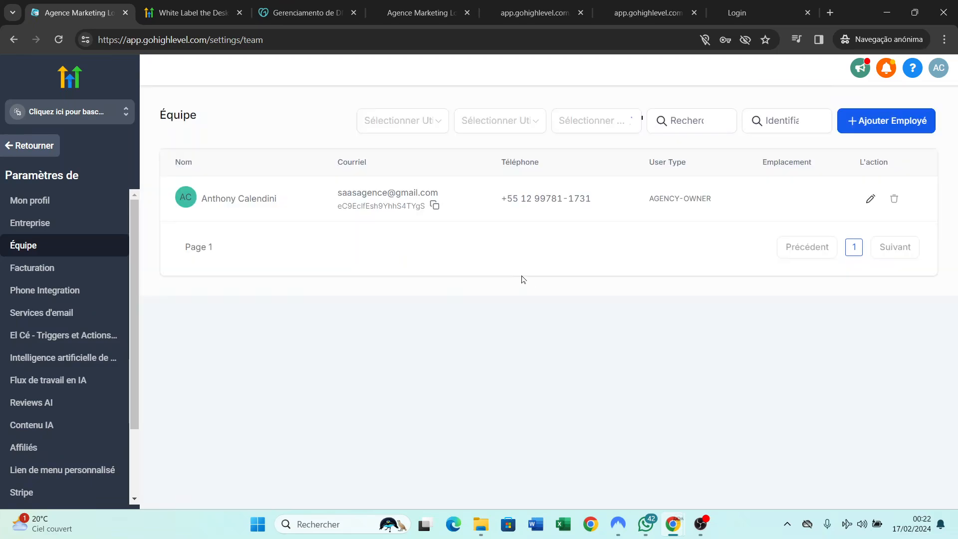
Start a new employee and enter her first name, last name and e-mail address
click(861, 123)
scroll(534, 221, down, 7)
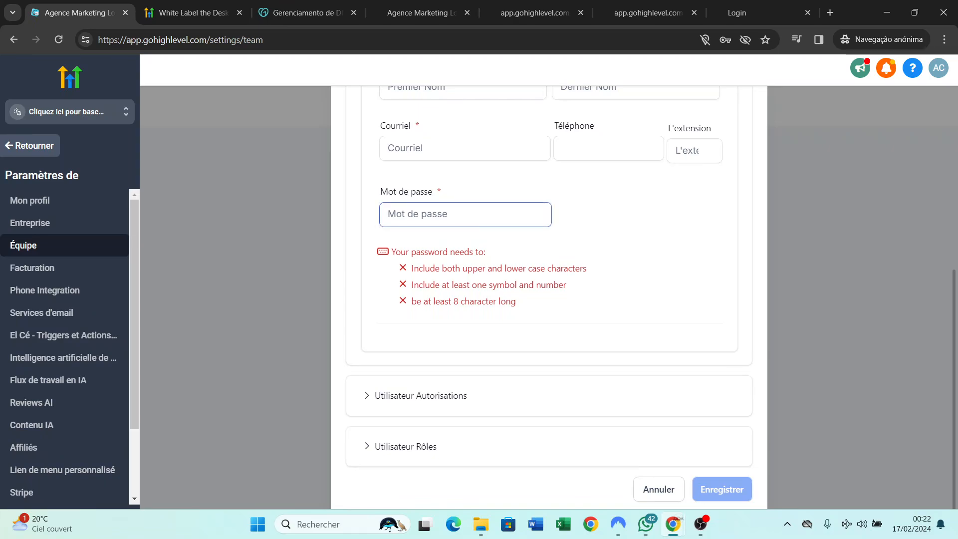
scroll(534, 234, up, 8)
scroll(522, 269, down, 4)
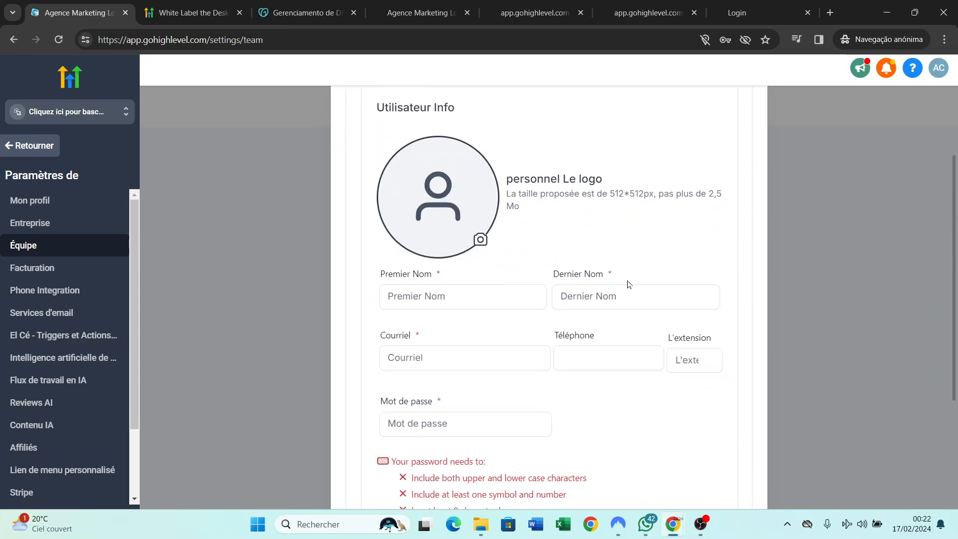
click(491, 235)
text(anthony)
key(ctrl+a)
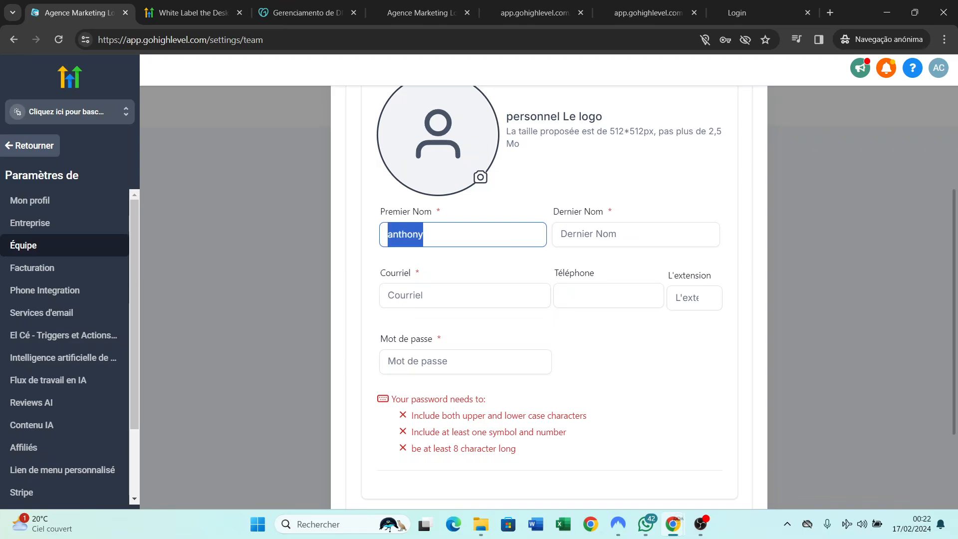
key(Caps_Lock)
text(C)
key(Caps_Lock)
text(arole)
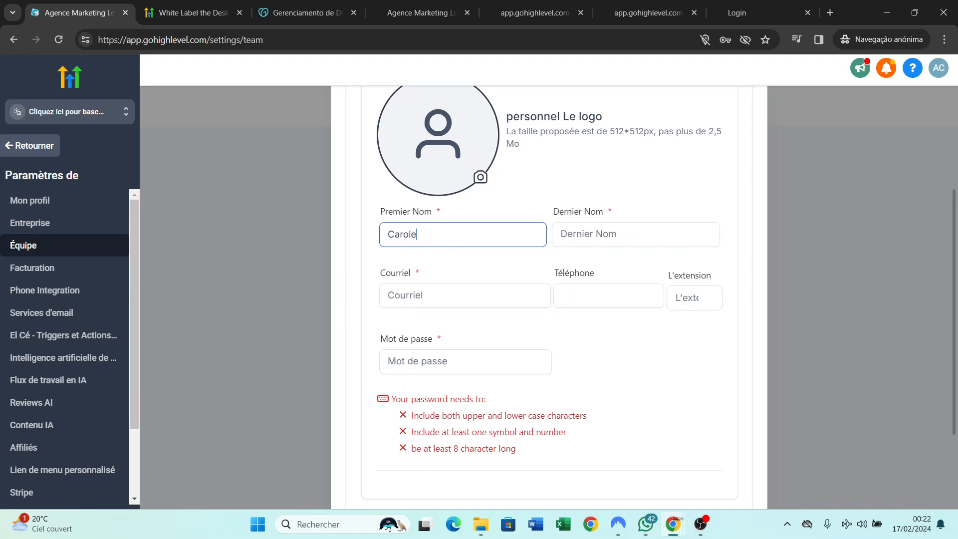
key(Tab)
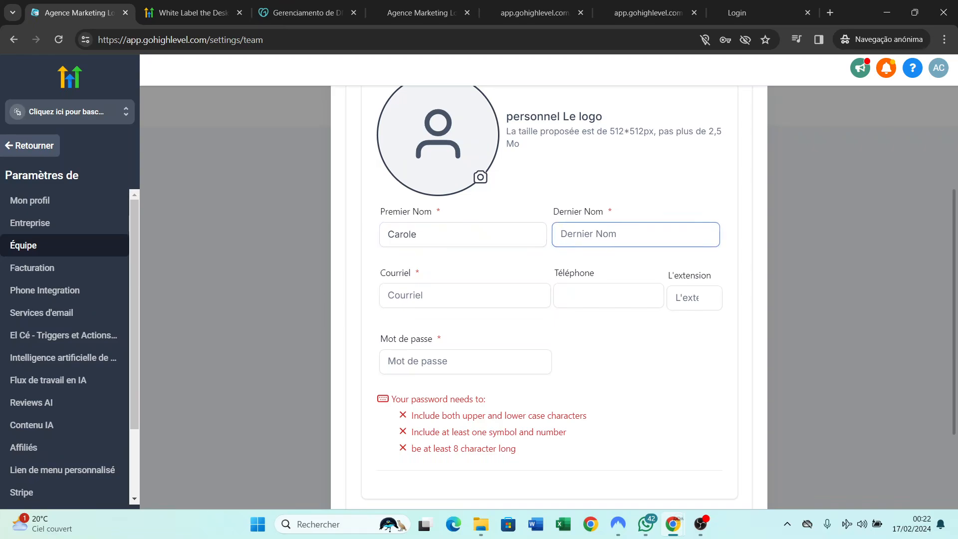
key(Caps_Lock)
text(D)
key(Caps_Lock)
key(Tab)
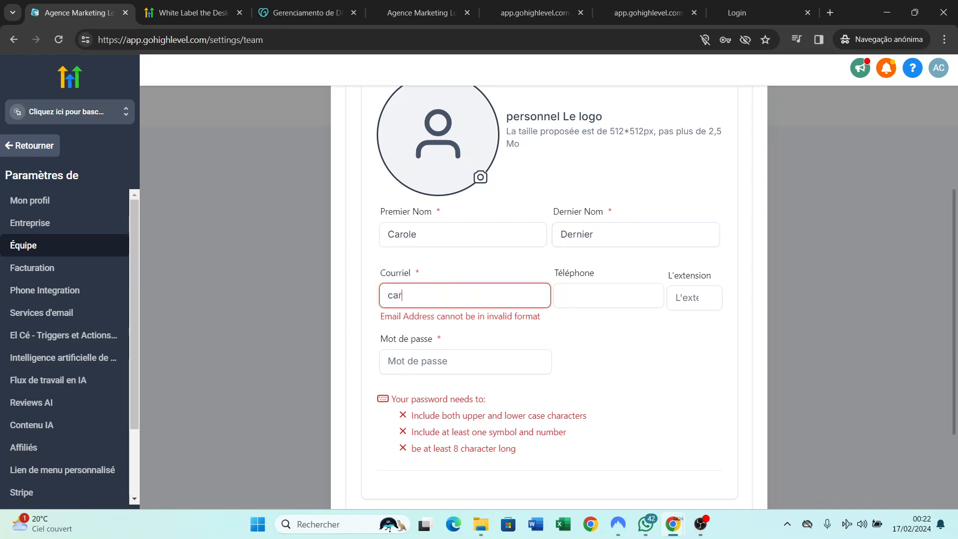
click(582, 280)
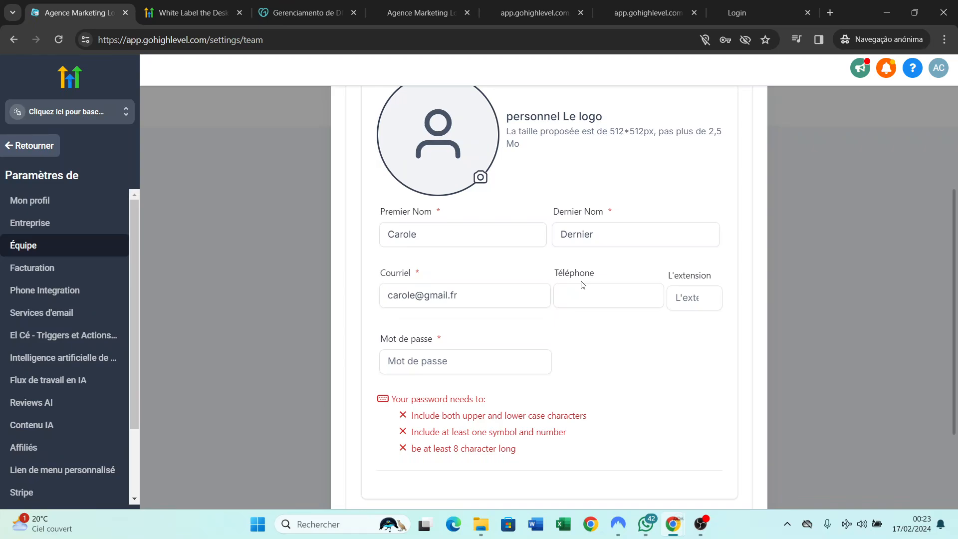
Enter the employee's phone number, +33 extension and password, then expand Utilisateur Autorisations
click(581, 289)
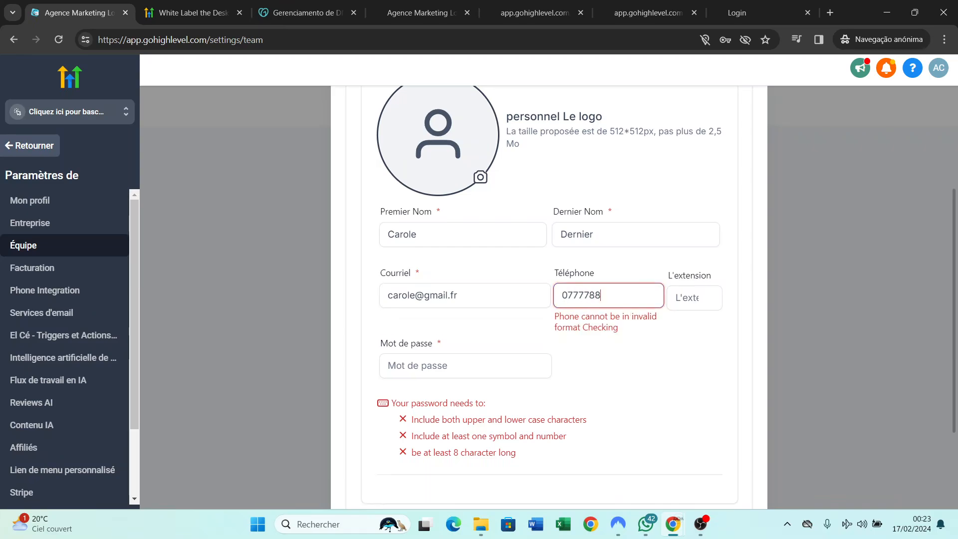
key(Tab)
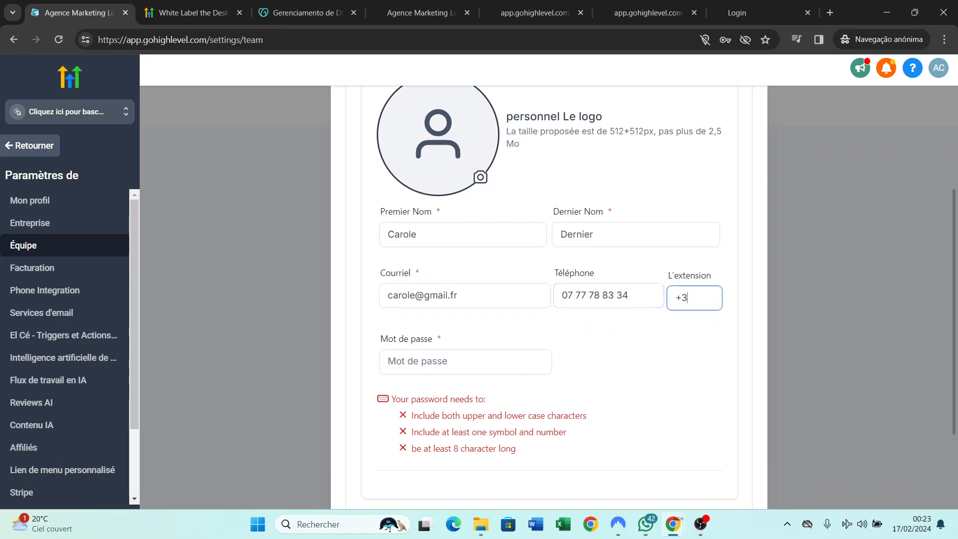
key(Tab)
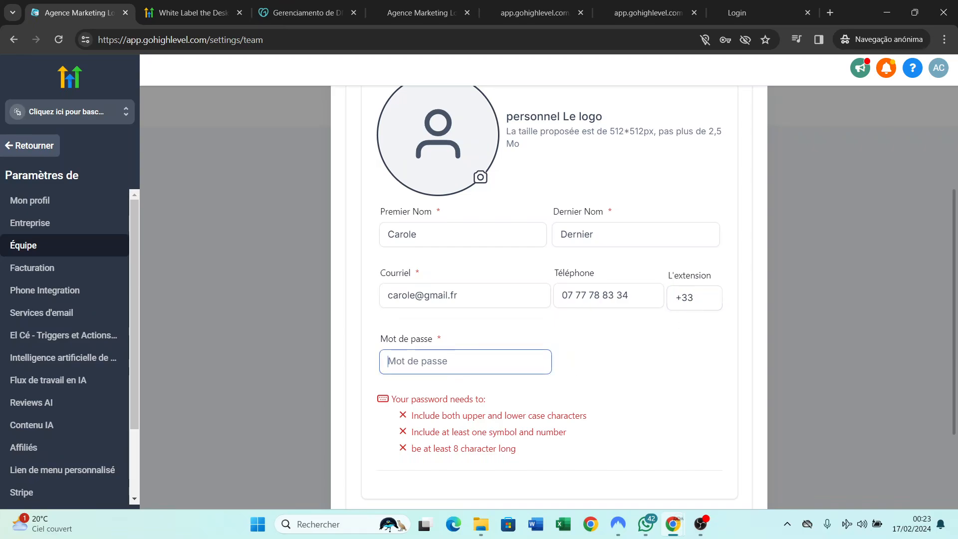
key(Caps_Lock)
key(Caps_Lock)
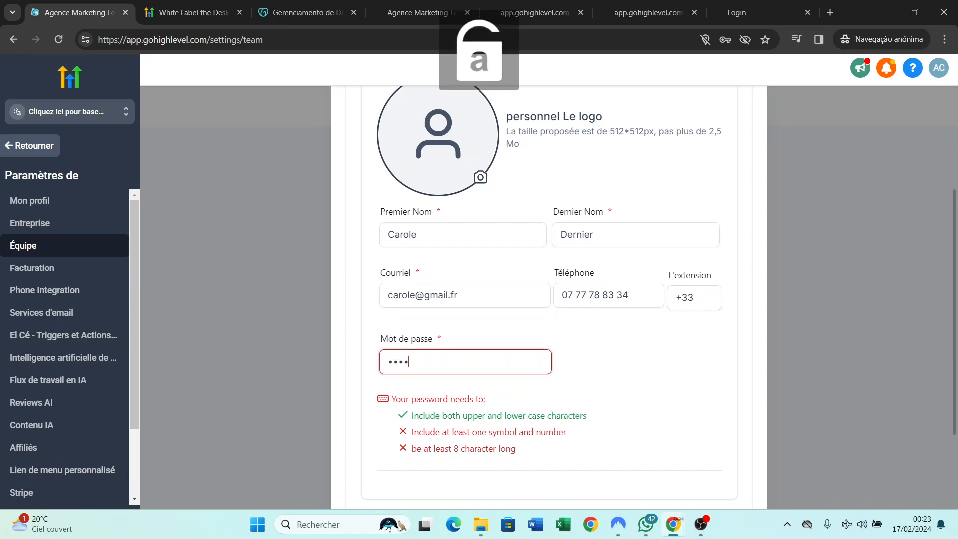
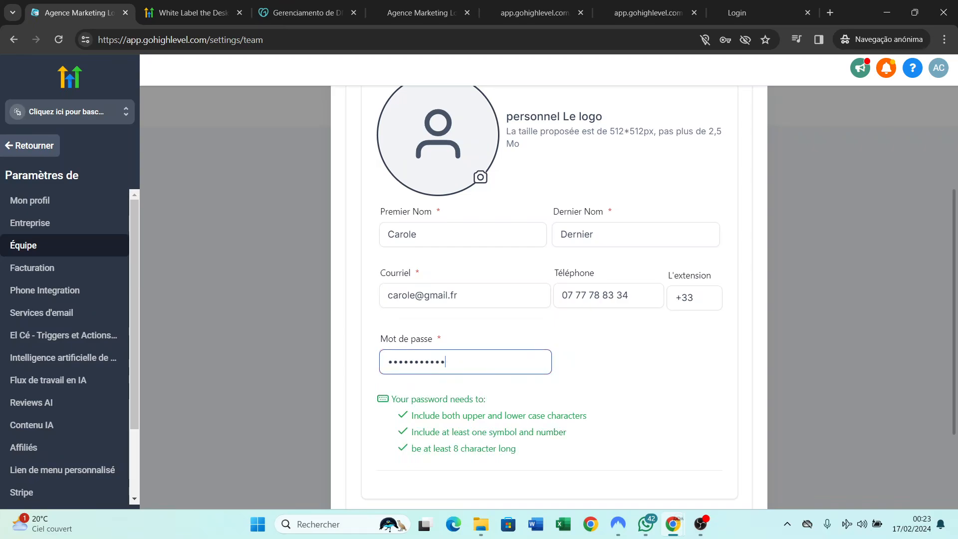
scroll(592, 263, down, 3)
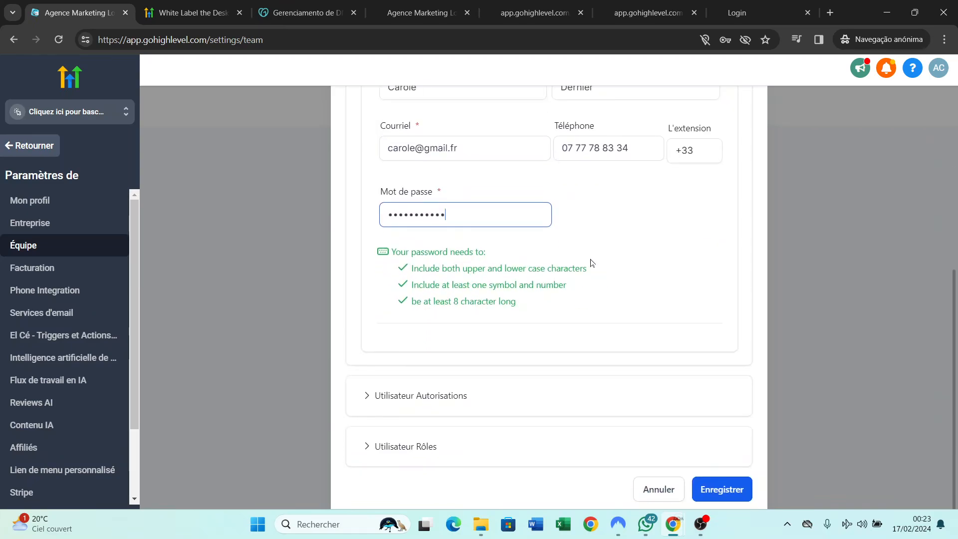
click(415, 397)
scroll(698, 167, down, 7)
scroll(736, 155, up, 1)
click(301, 13)
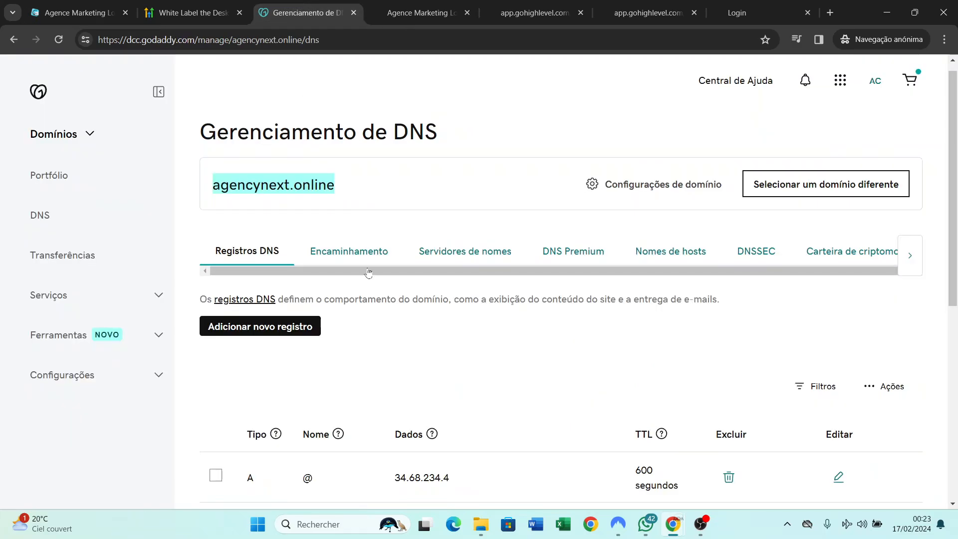
click(421, 12)
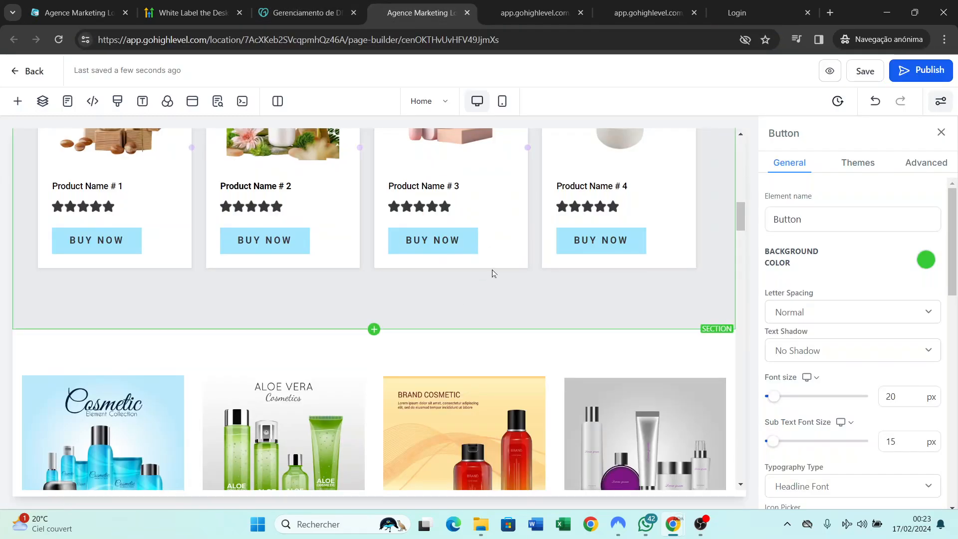
scroll(493, 273, down, 5)
scroll(374, 261, down, 4)
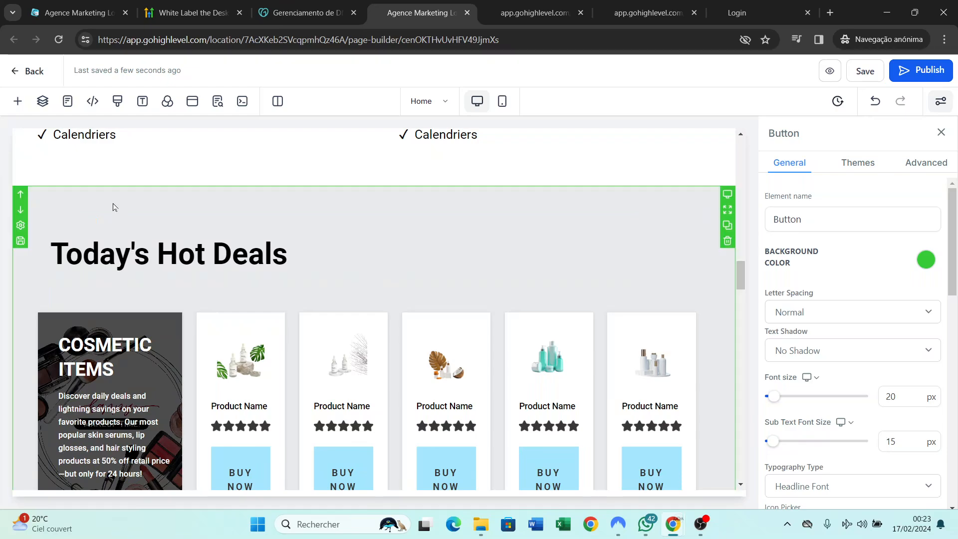
scroll(373, 260, up, 5)
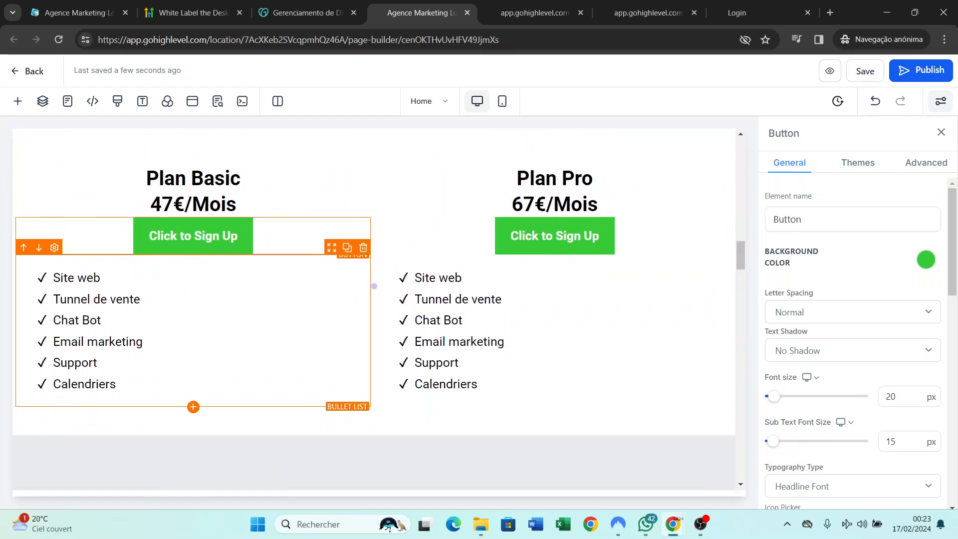
click(59, 5)
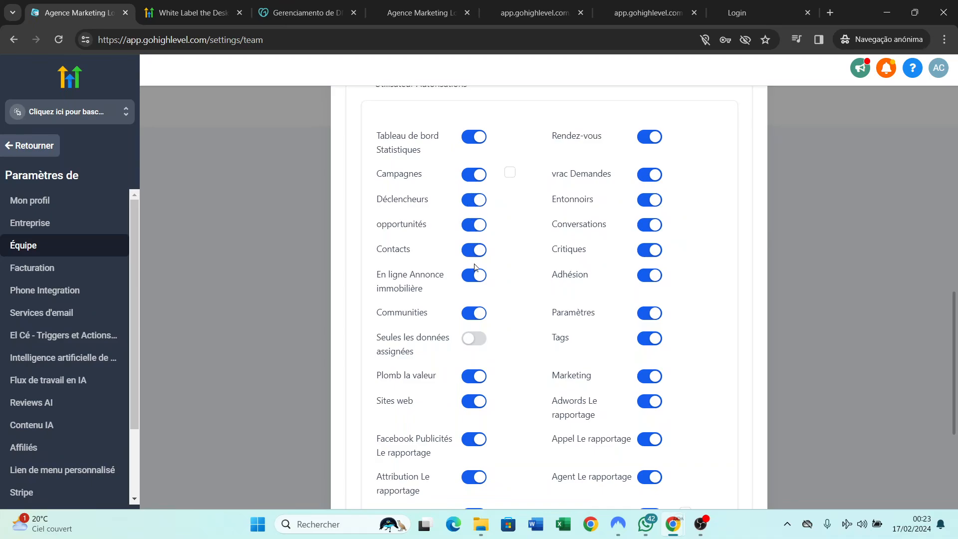
Turn off Adhésion, Critiques, vrac Demandes, Adwords and Appel reporting, keeping Flux de travaux and Paiements on
scroll(474, 319, down, 1)
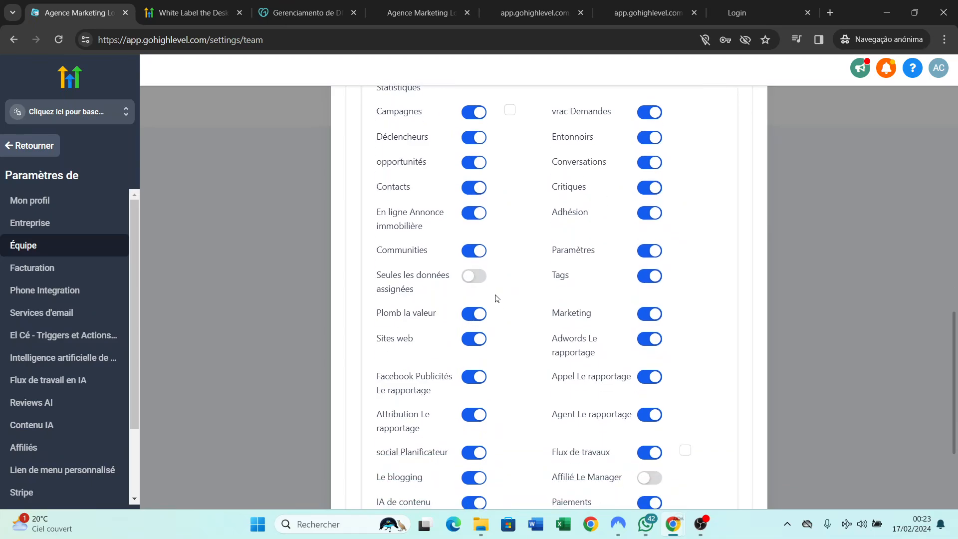
scroll(647, 241, up, 1)
click(648, 276)
click(646, 250)
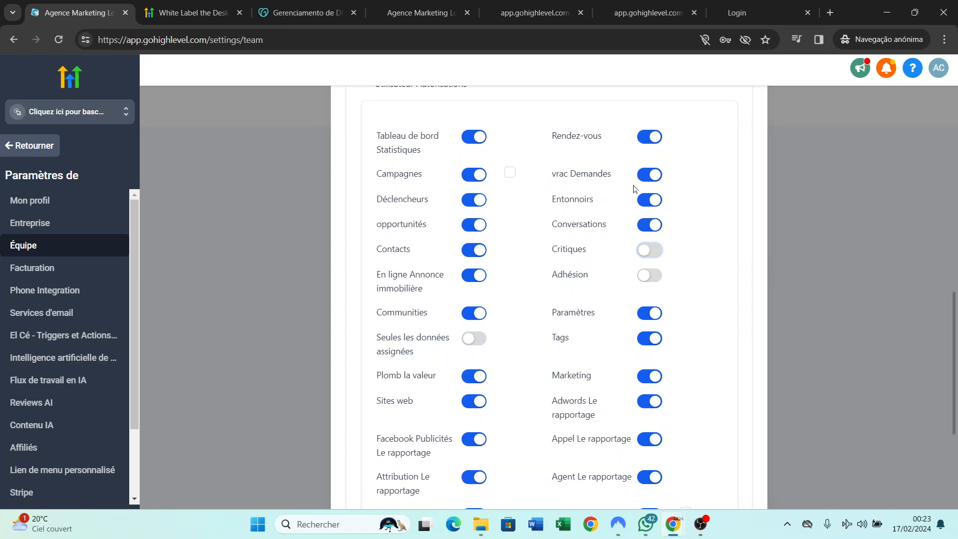
click(647, 175)
scroll(647, 237, down, 1)
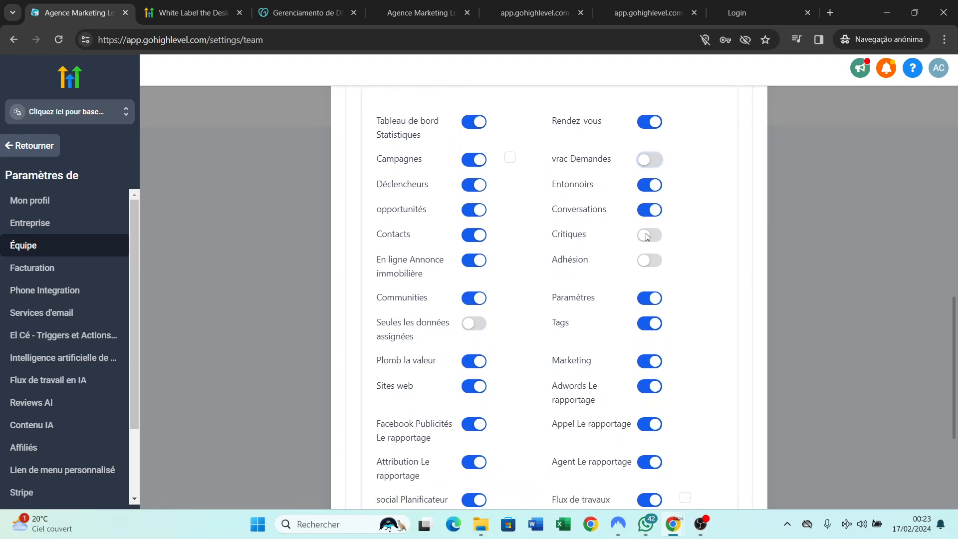
scroll(647, 236, down, 2)
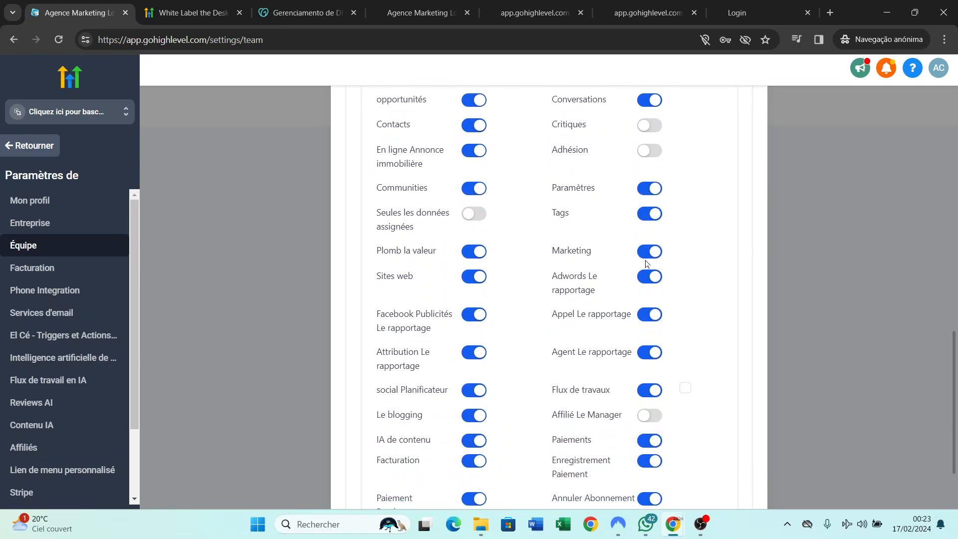
click(645, 276)
click(647, 318)
scroll(647, 322, down, 3)
click(648, 269)
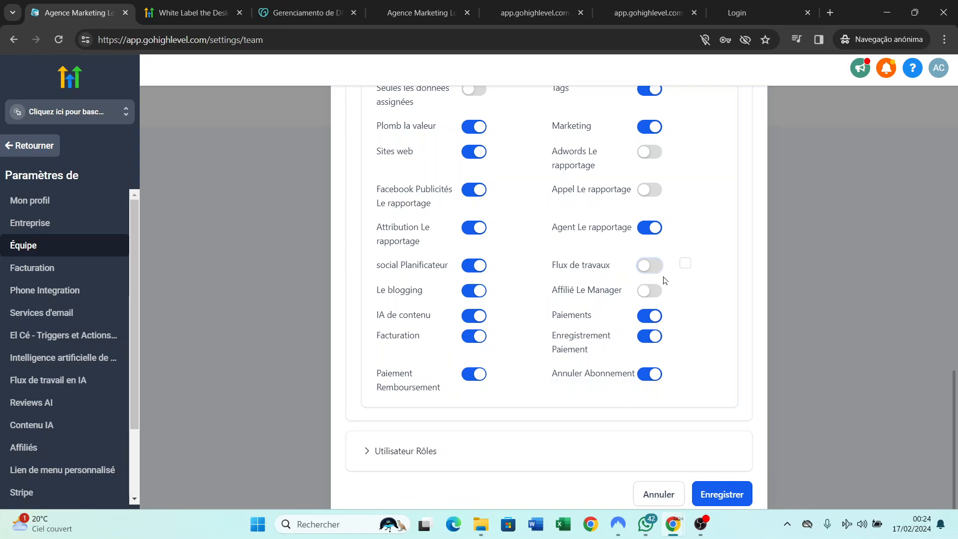
click(648, 318)
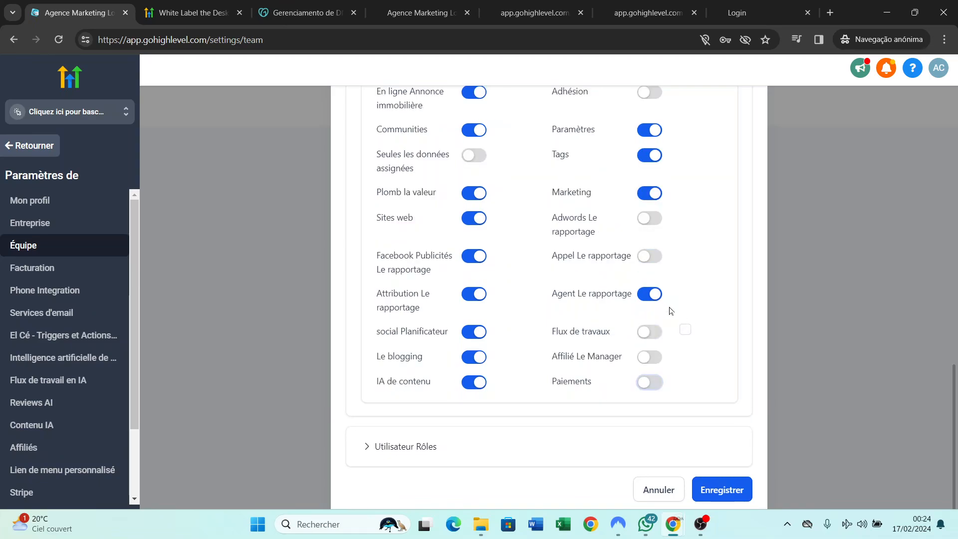
click(652, 331)
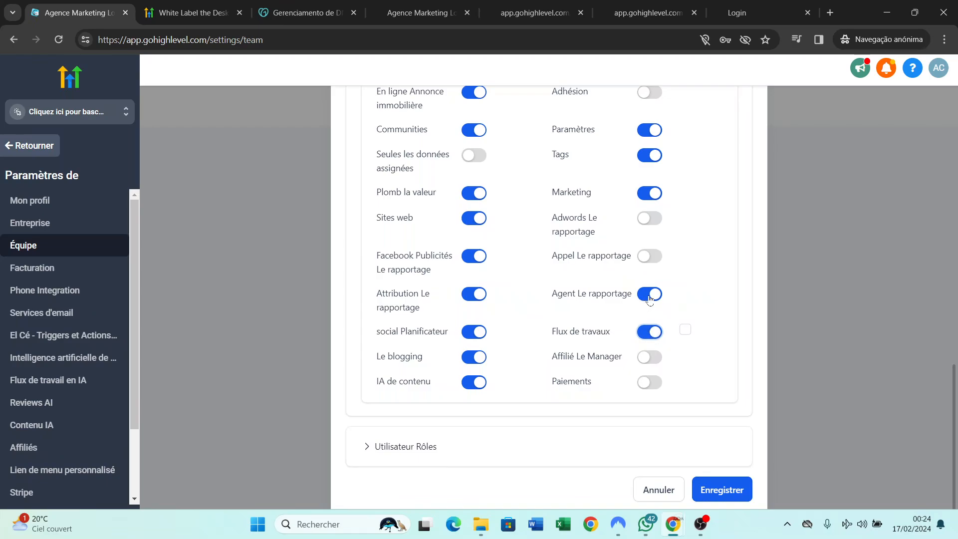
click(649, 382)
scroll(519, 389, down, 2)
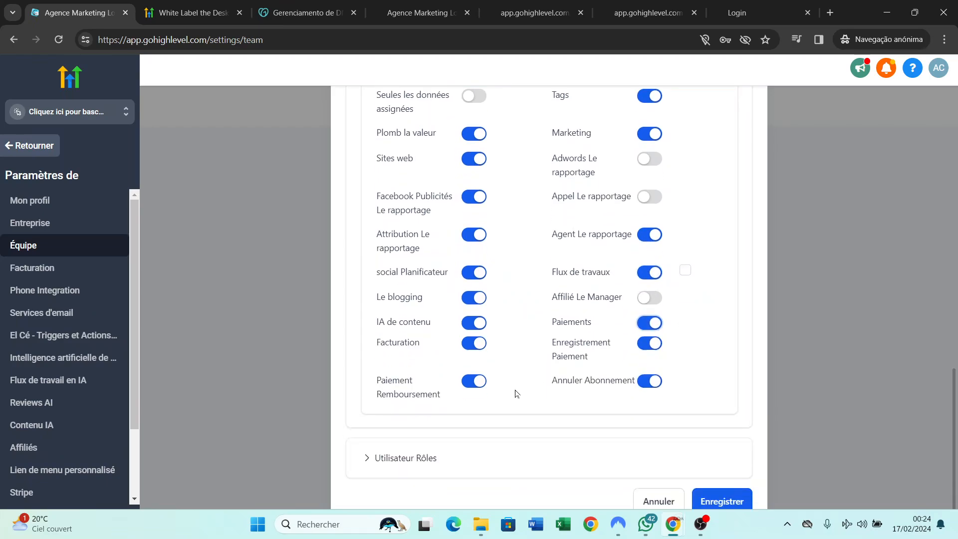
Switch off Le blogging, social Planificateur, Attribution and Facebook reporting, refunds, subscriptions, Facturation, IA de contenu, payments and Plomb la valeur
click(470, 298)
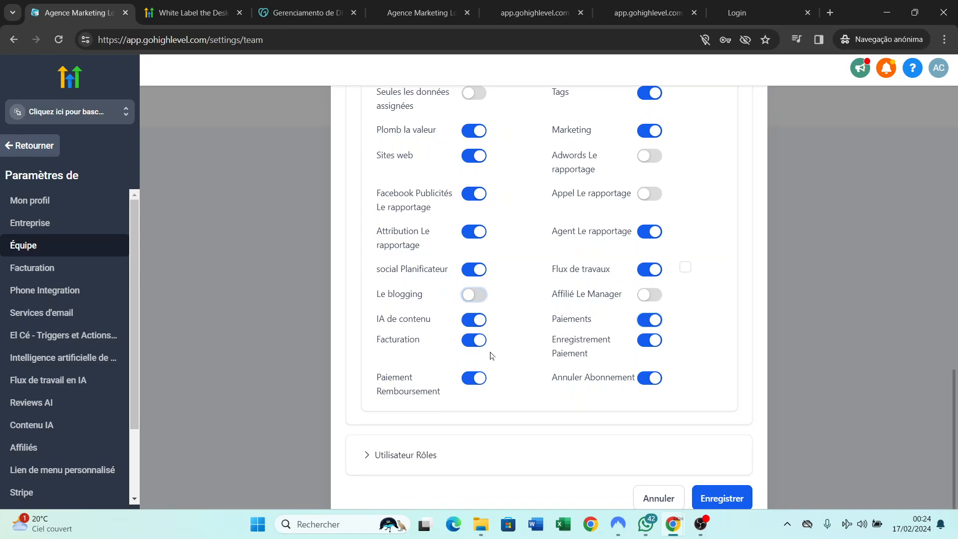
click(473, 272)
click(472, 232)
click(469, 196)
click(473, 379)
click(651, 380)
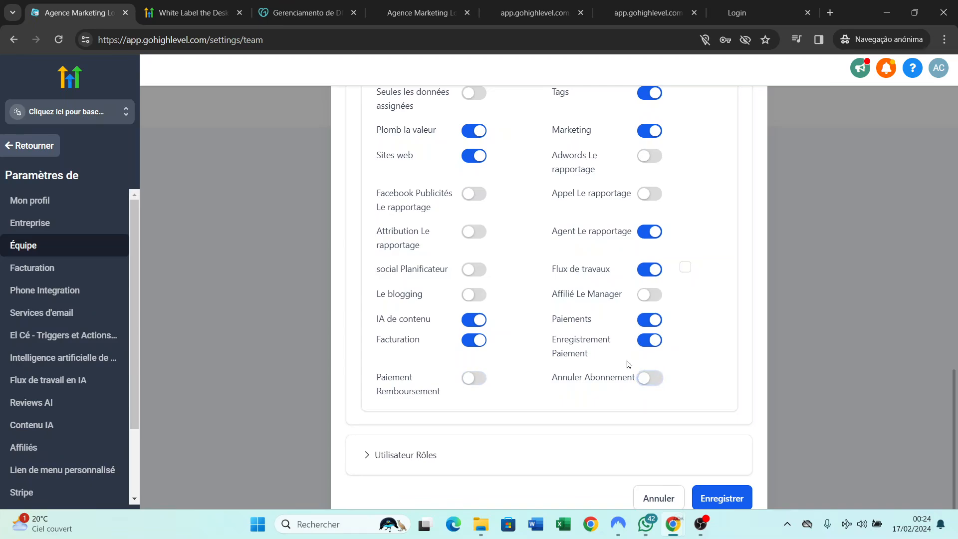
click(481, 344)
click(474, 320)
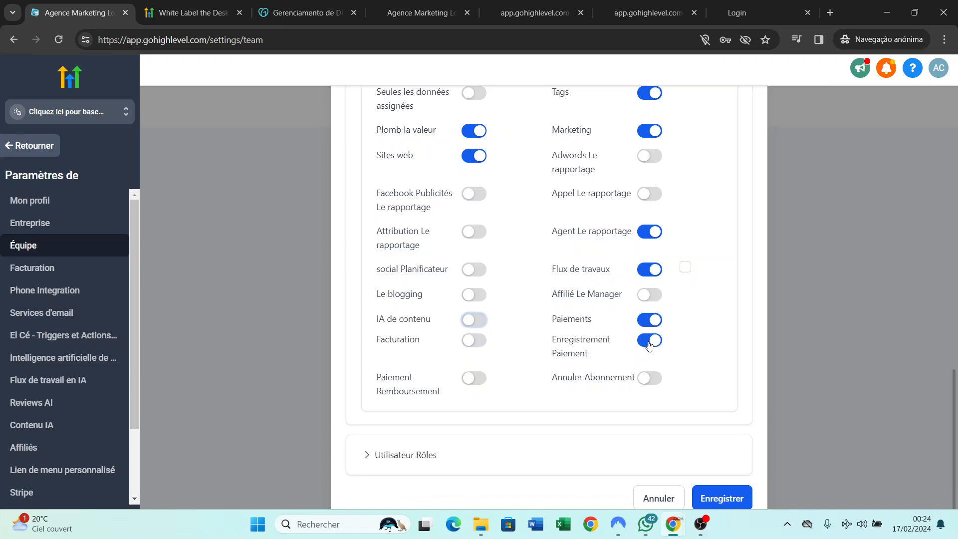
click(649, 347)
scroll(642, 280, up, 3)
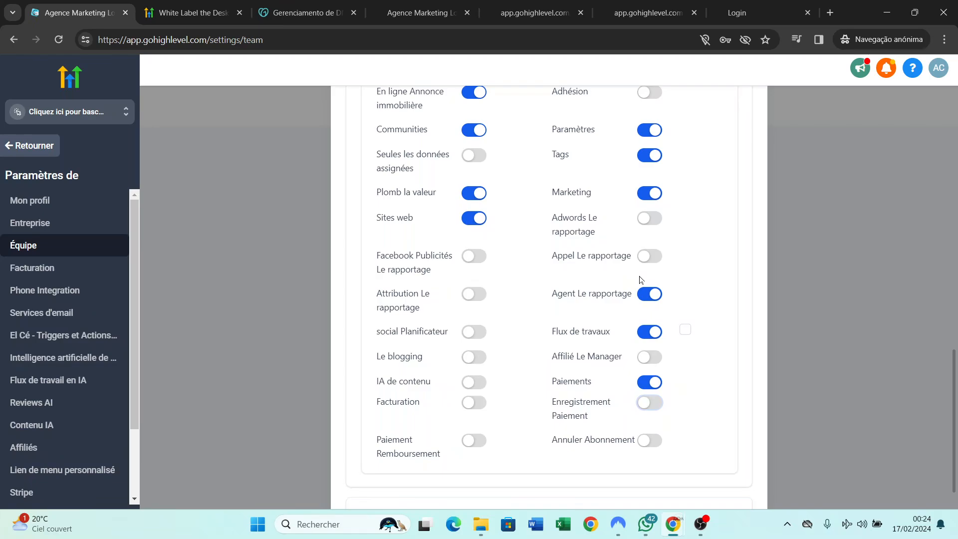
scroll(449, 282, up, 1)
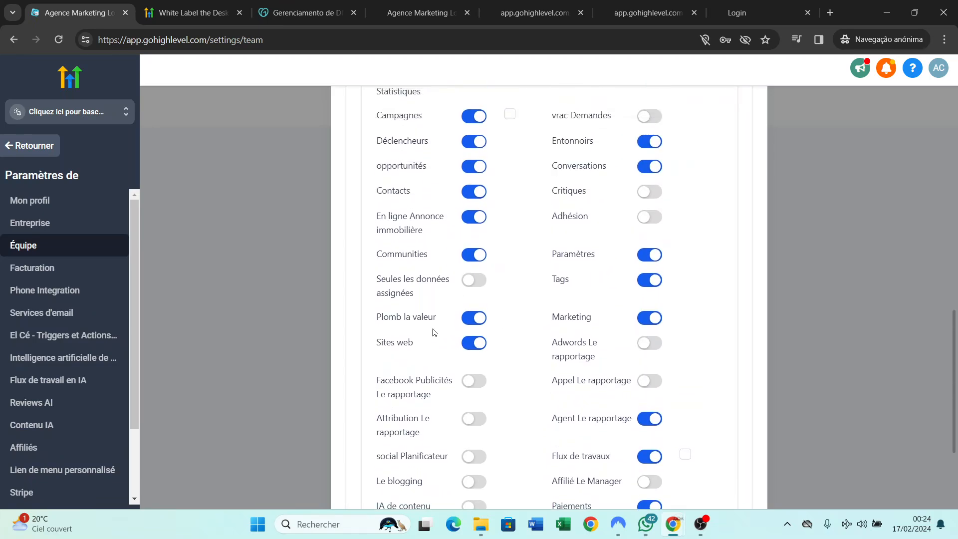
click(473, 318)
scroll(503, 333, up, 1)
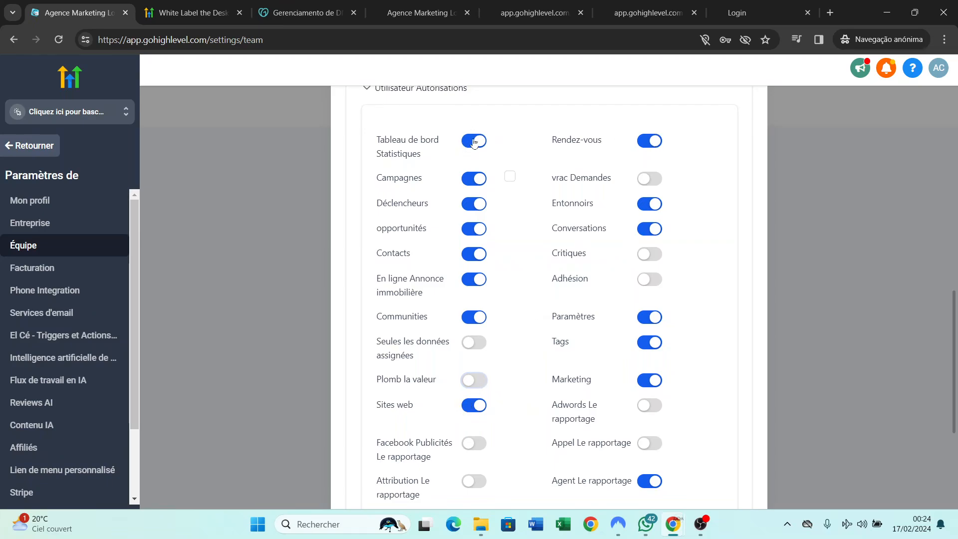
Turn off the Campagnes, opportunités, Déclencheurs, En ligne Annonce immobilière and Communities permissions
click(474, 179)
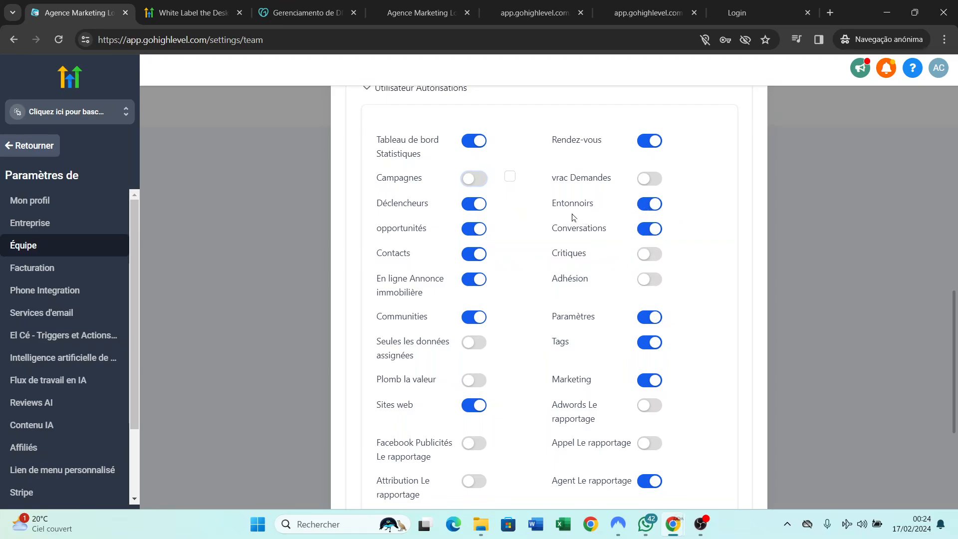
click(474, 229)
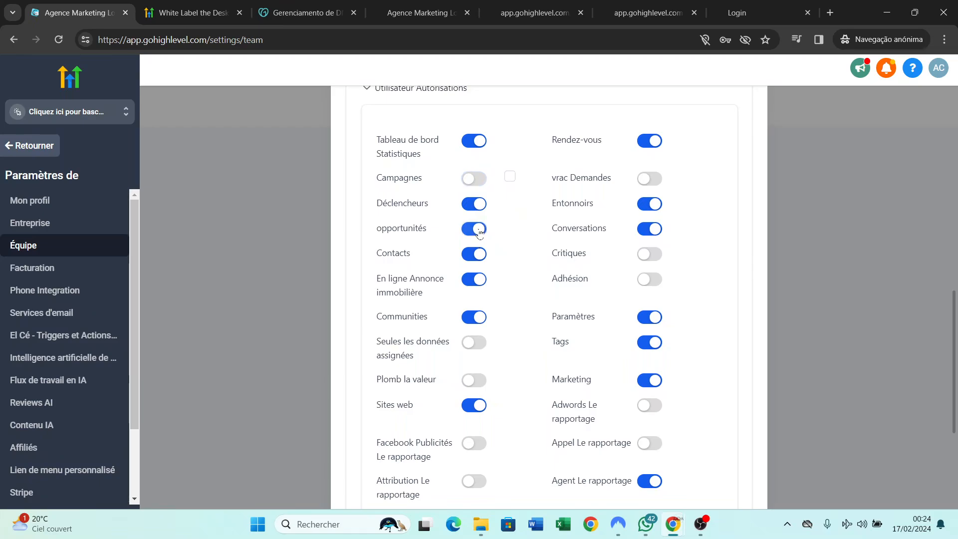
click(474, 205)
click(474, 279)
scroll(472, 284, down, 1)
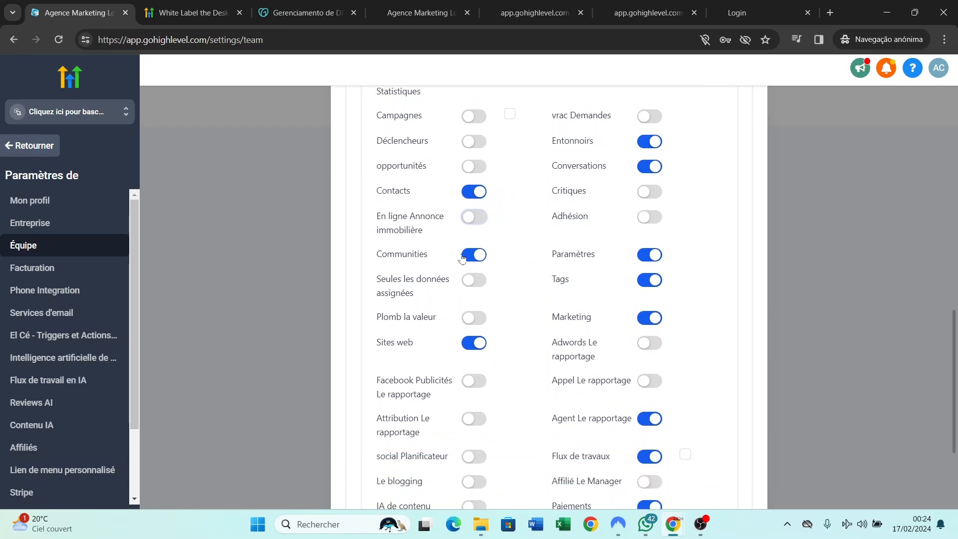
click(472, 255)
scroll(594, 325, down, 3)
scroll(616, 348, up, 4)
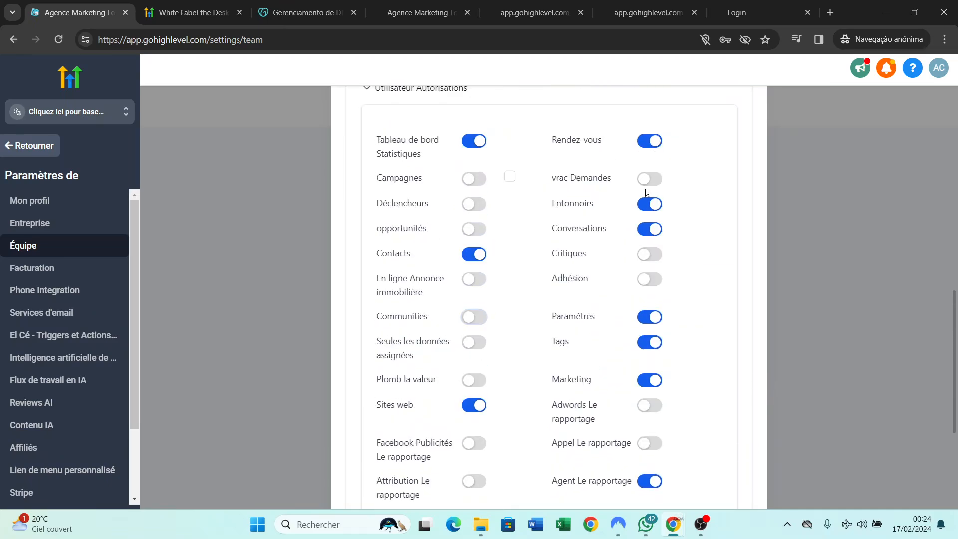
scroll(646, 192, down, 4)
scroll(632, 210, up, 4)
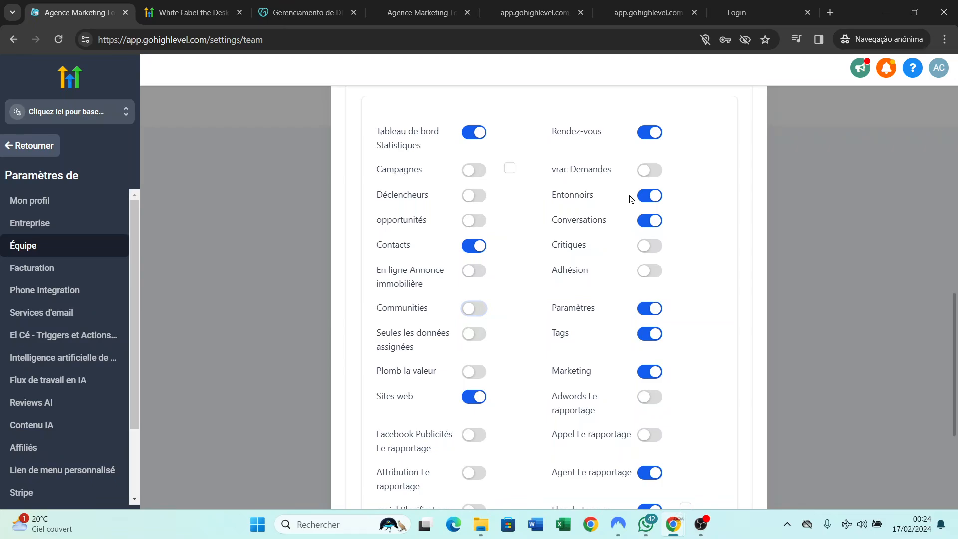
Disable Rendez-vous, Statistiques, Contacts, Conversations, Tags, Paramètres, Marketing, Sites web, Flux de travaux and Paiements, then save
click(657, 132)
click(482, 132)
click(482, 243)
click(649, 220)
click(648, 334)
click(644, 310)
click(648, 372)
click(649, 471)
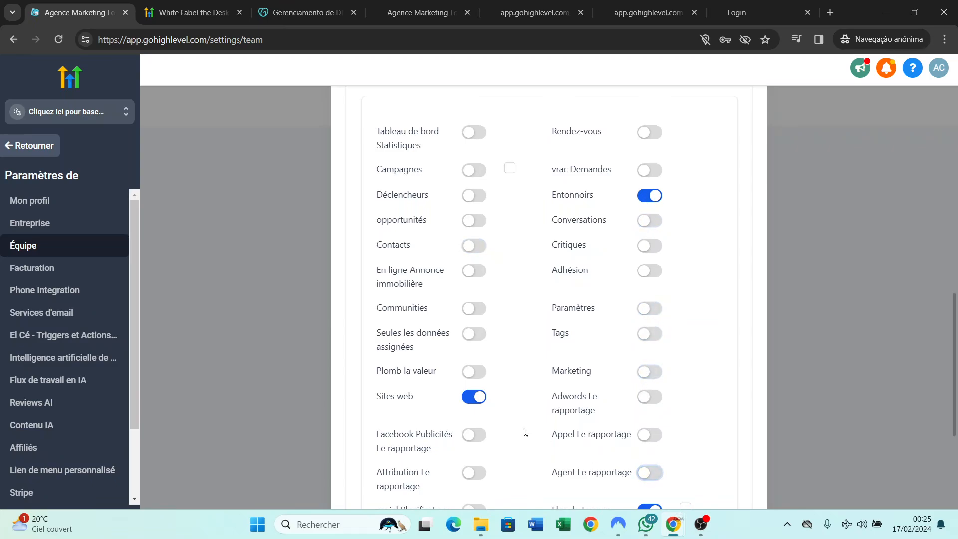
click(476, 397)
scroll(476, 399, down, 2)
click(648, 385)
click(648, 435)
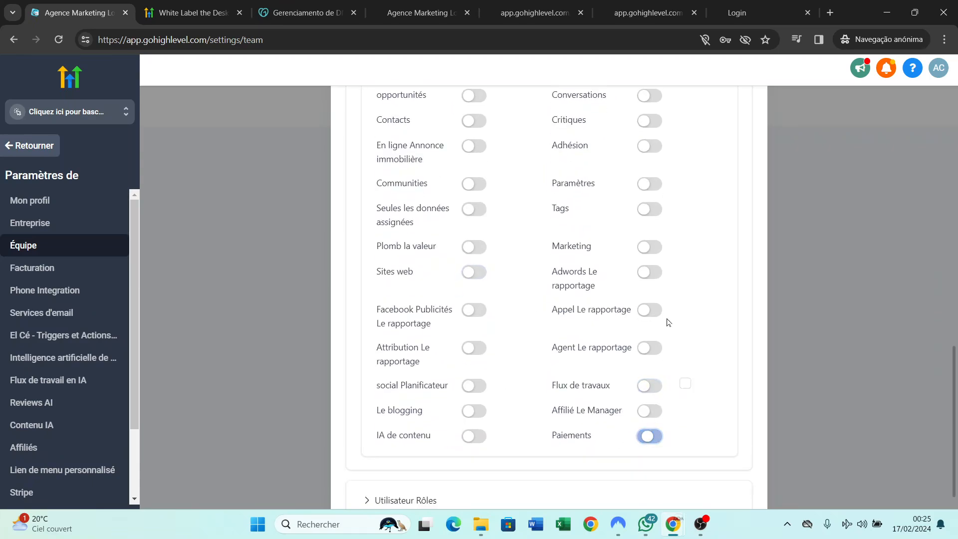
scroll(668, 321, down, 1)
scroll(665, 239, up, 6)
scroll(676, 237, down, 6)
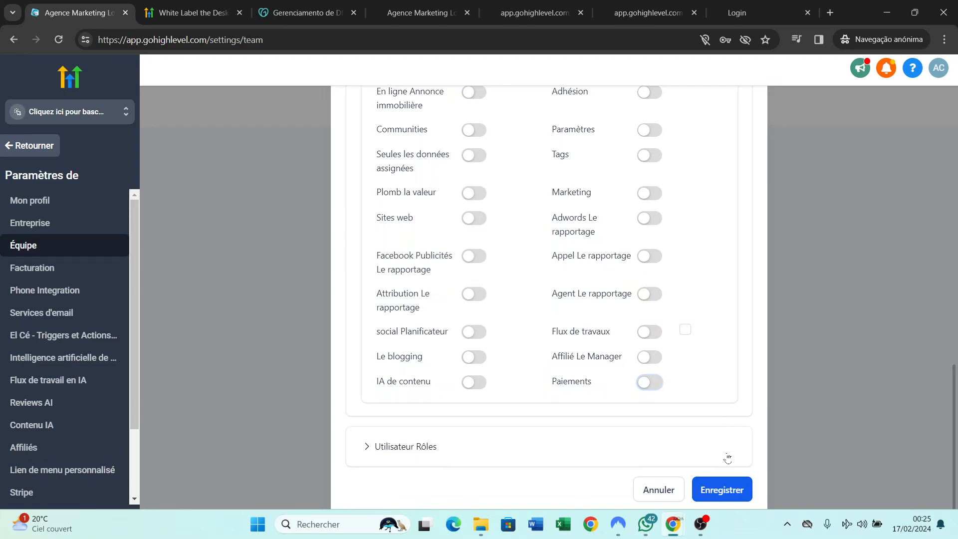
click(724, 490)
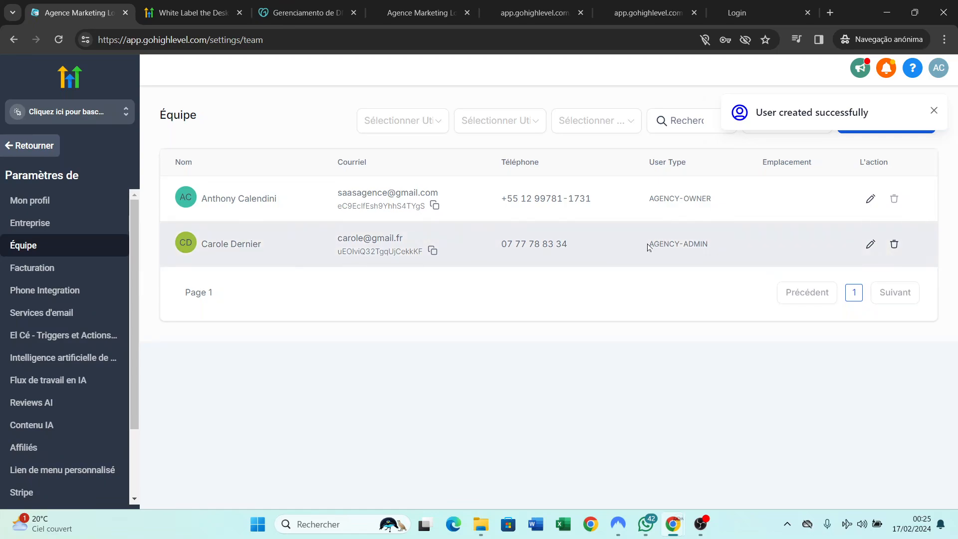
Open the employee's edit form and add Client 1 as her secondary account
click(871, 244)
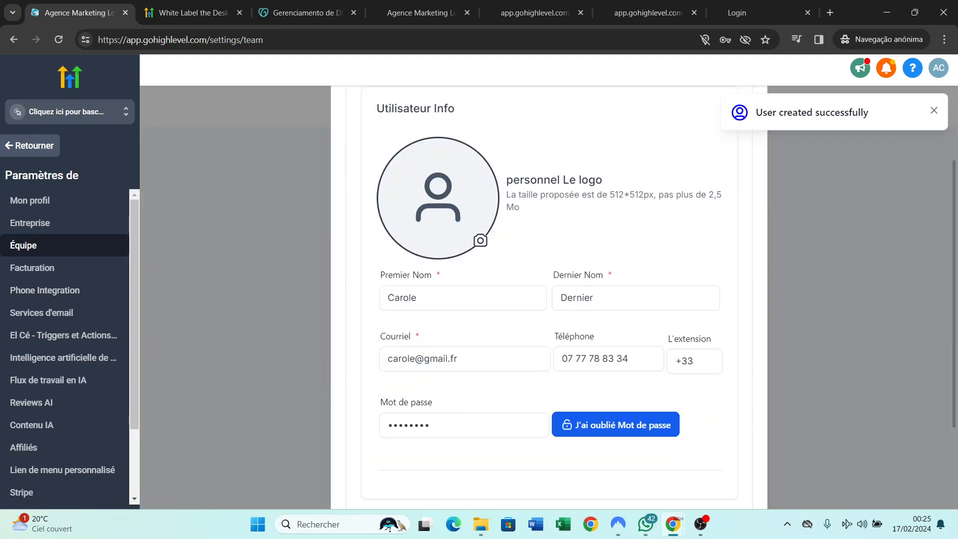
click(405, 446)
scroll(500, 317, down, 4)
click(487, 417)
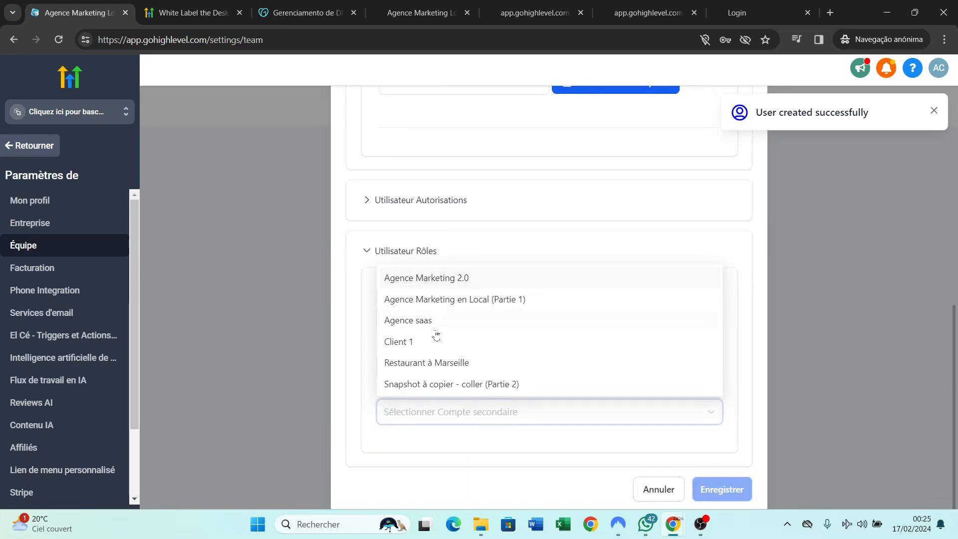
click(421, 342)
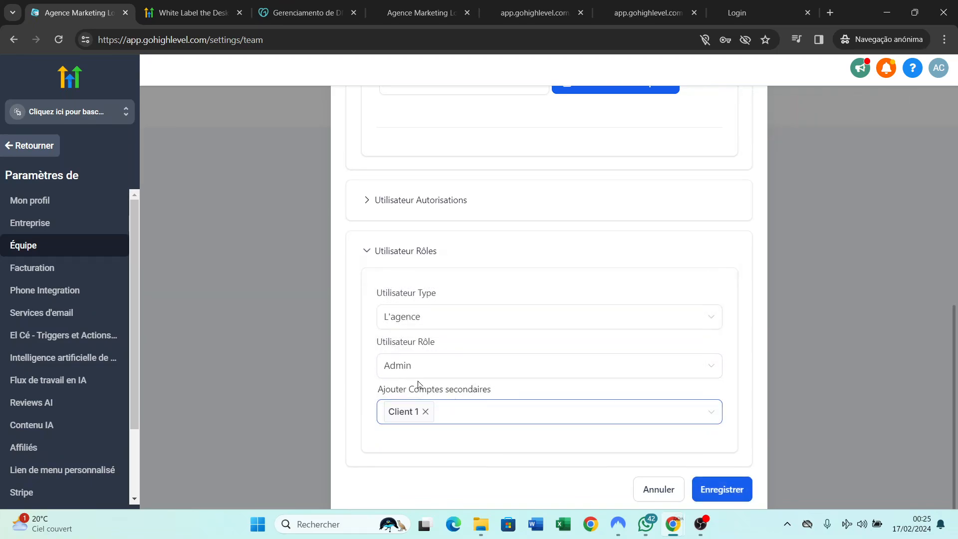
Set the user type to Compte and the role to Admin, then save the employee
click(394, 370)
click(424, 412)
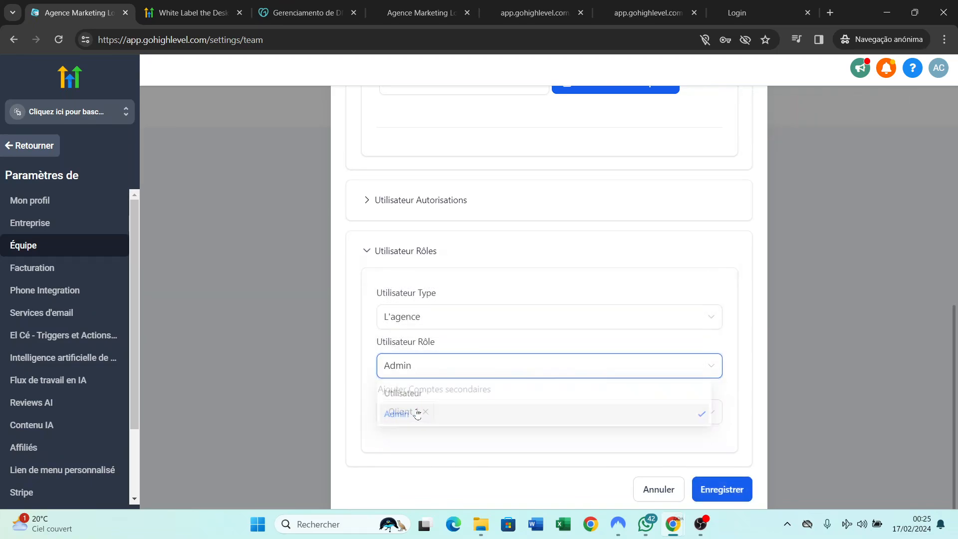
click(441, 319)
click(421, 368)
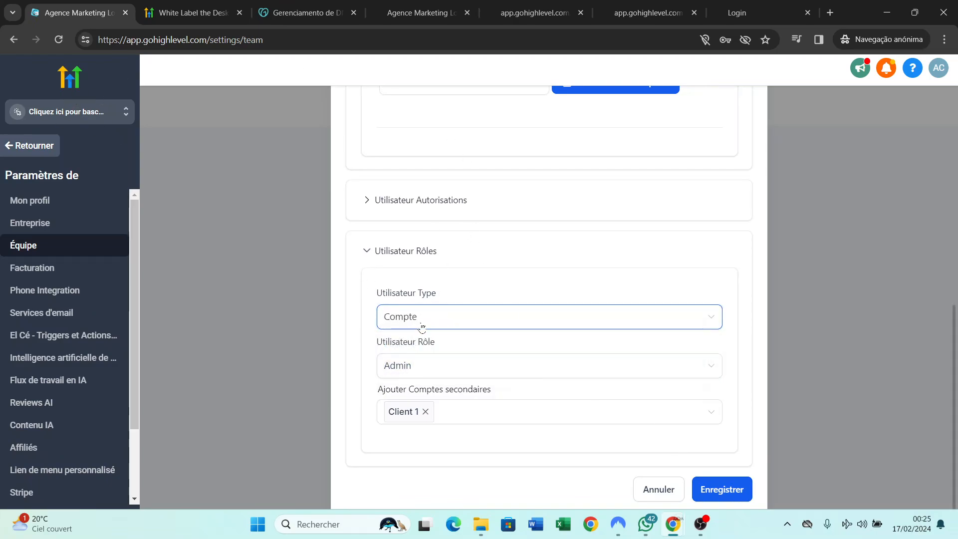
click(449, 325)
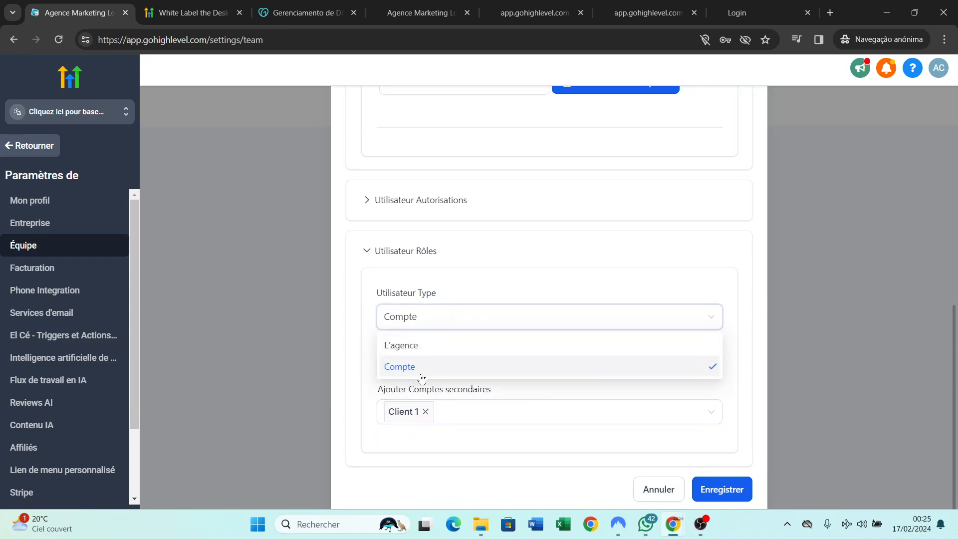
click(422, 368)
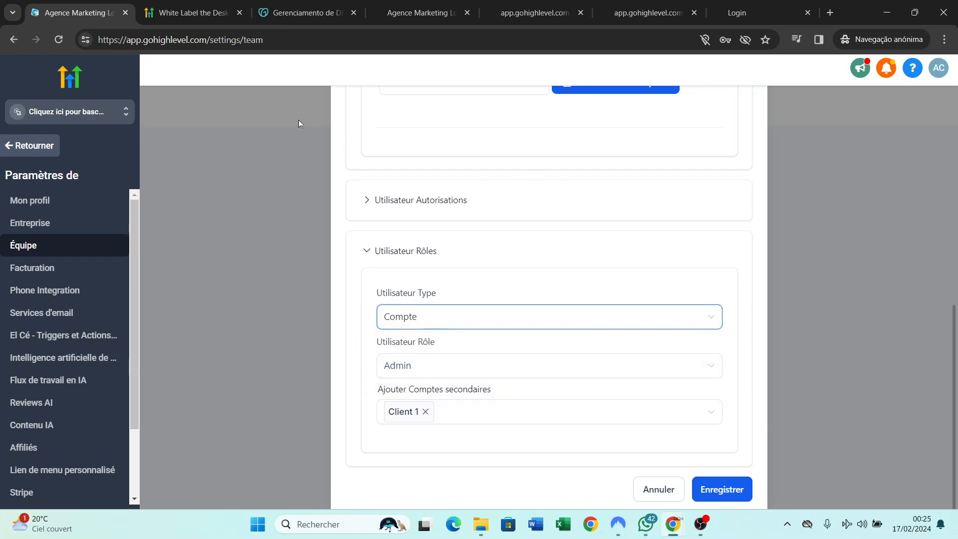
click(487, 327)
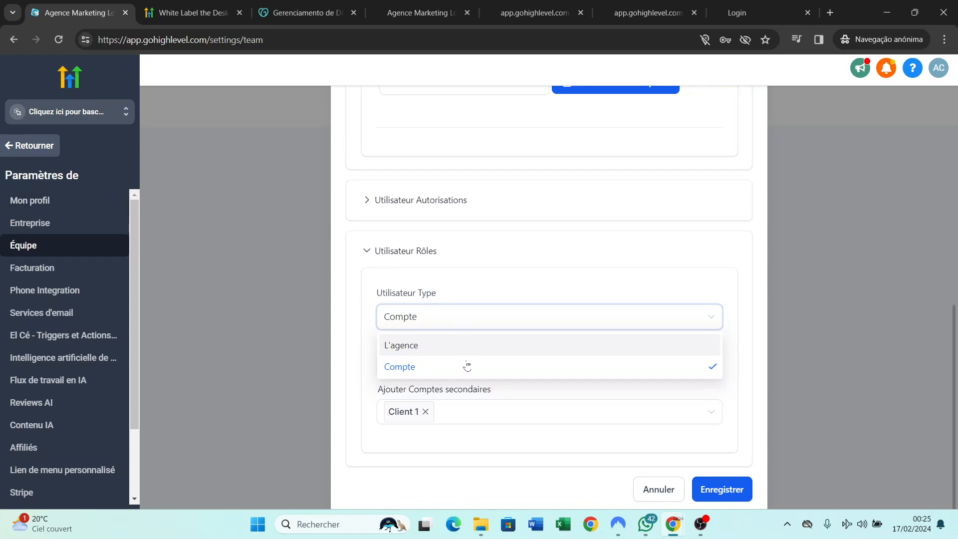
click(452, 366)
click(440, 372)
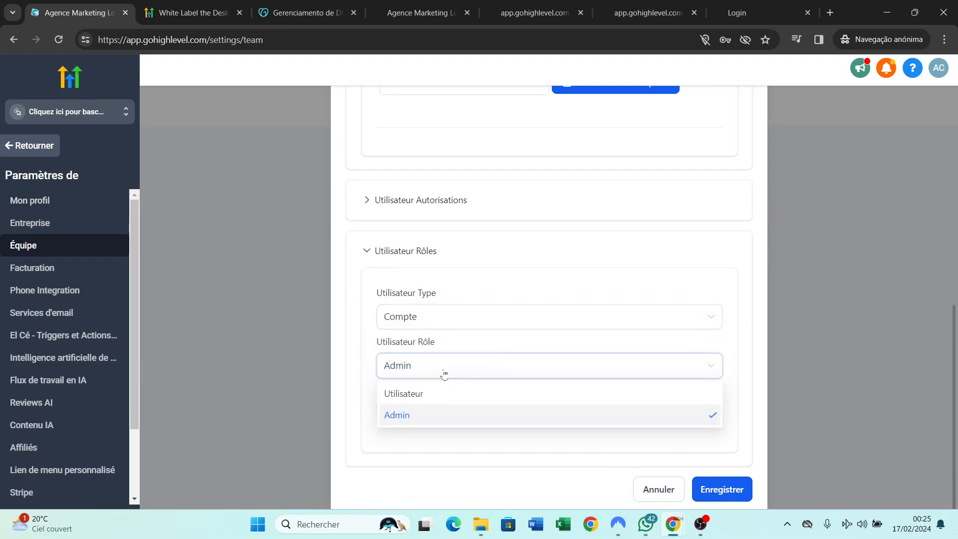
click(424, 394)
click(453, 369)
click(416, 421)
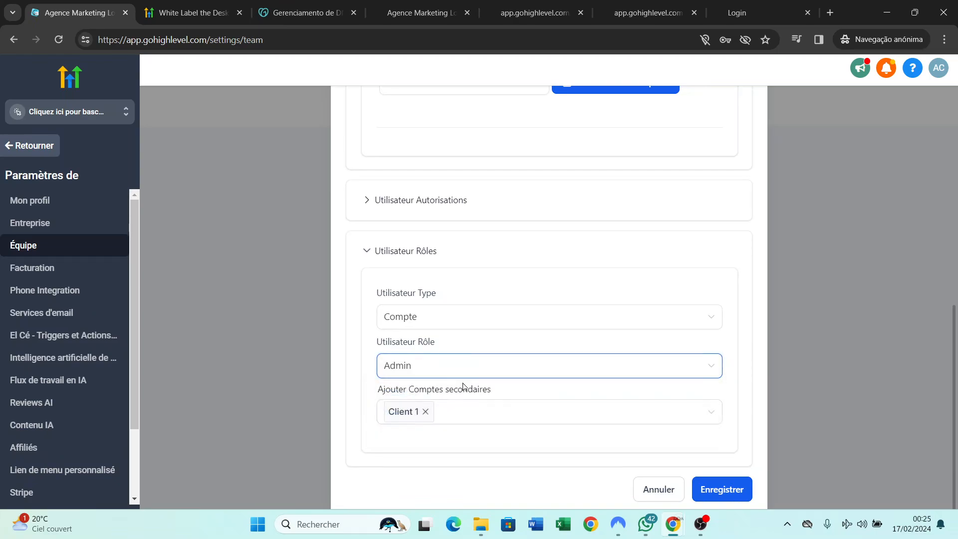
click(469, 414)
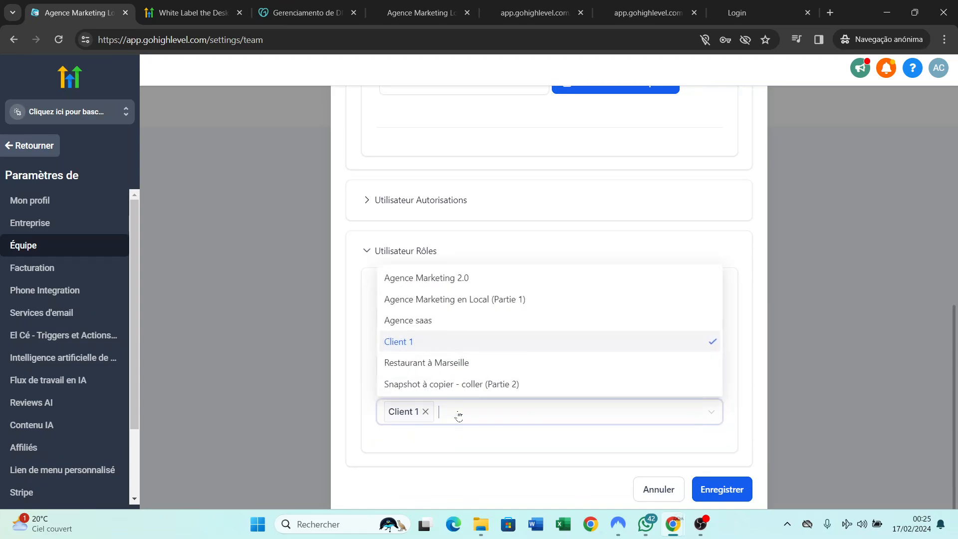
click(377, 236)
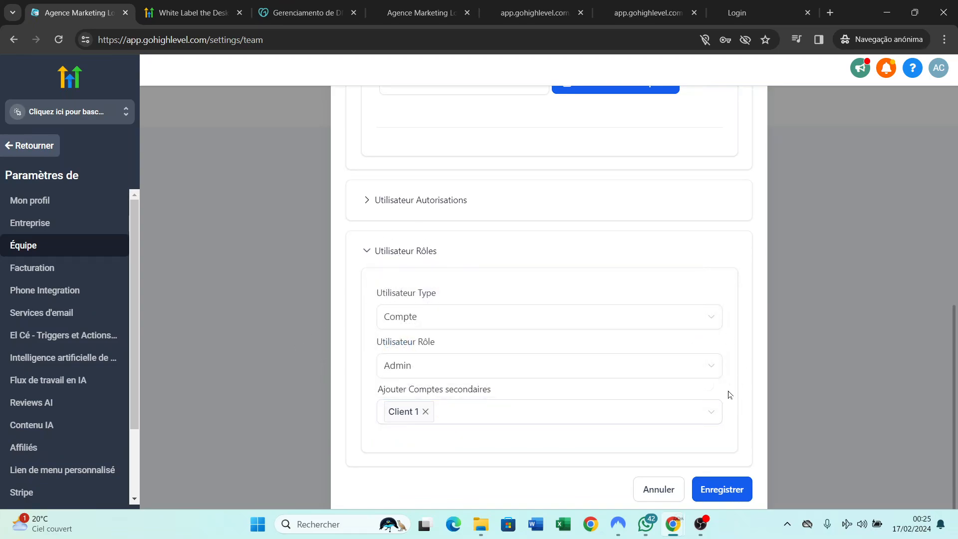
click(719, 488)
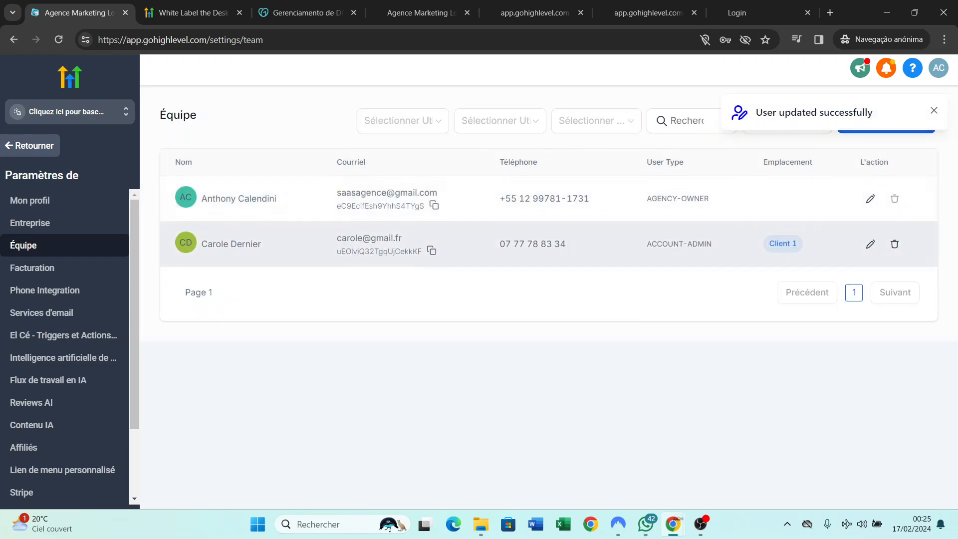
Select the employee's full e-mail address in the Équipe list
drag(336, 241, 384, 239)
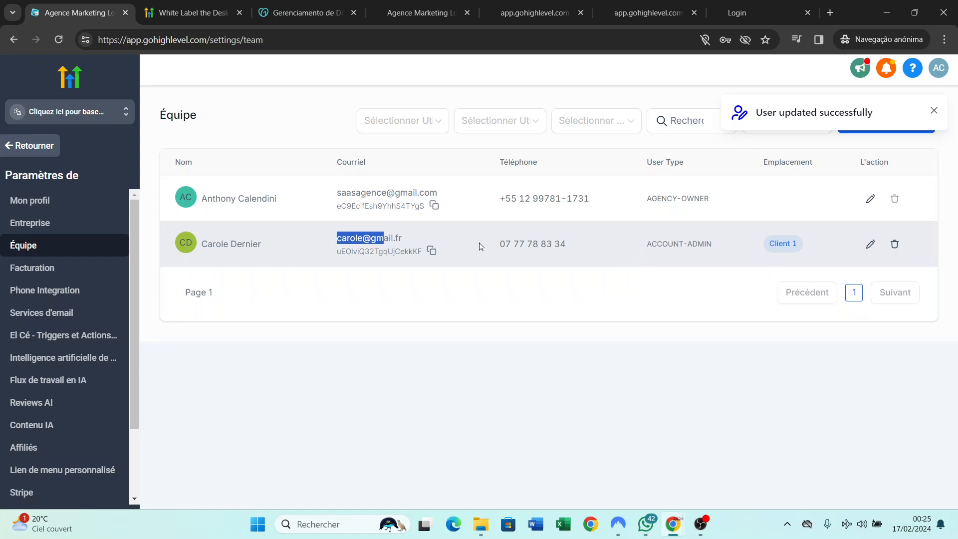
click(769, 5)
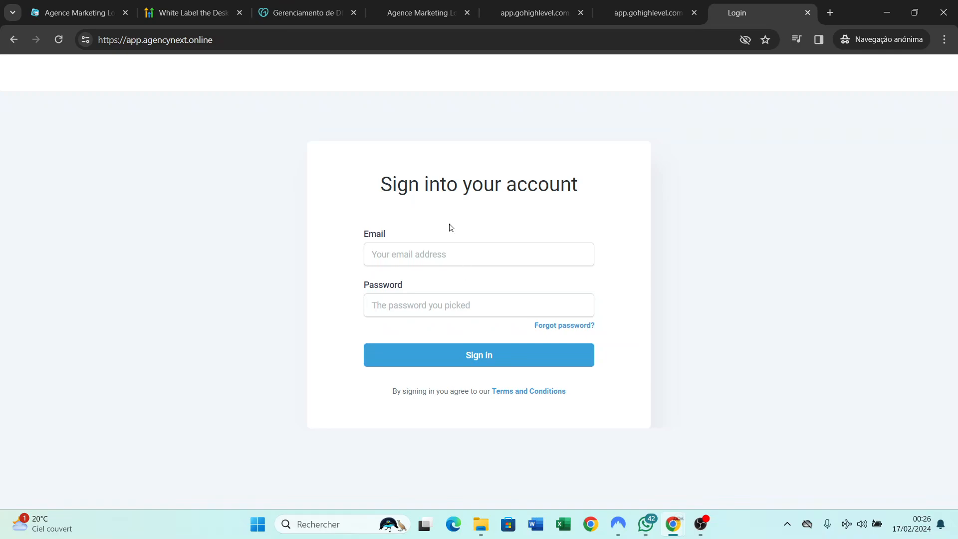
click(75, 12)
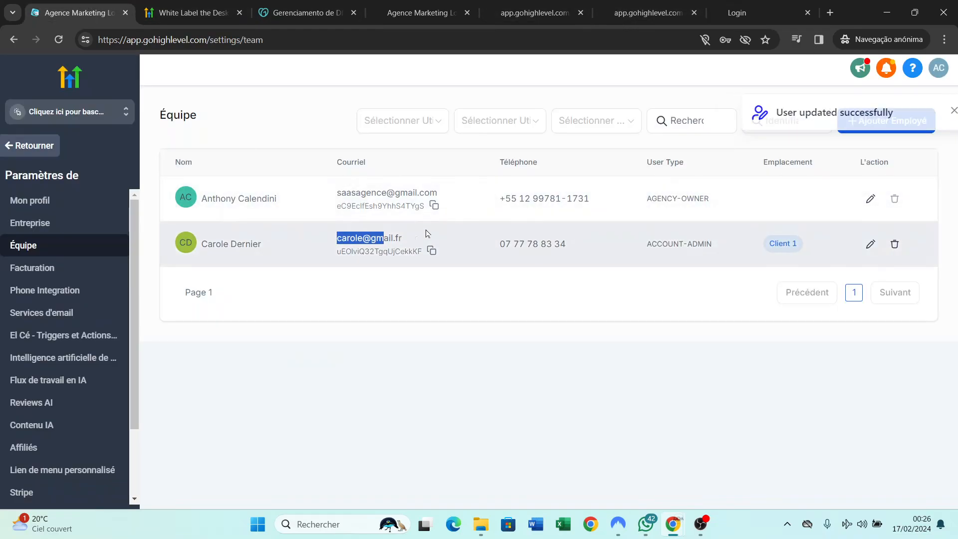
click(451, 232)
drag(404, 243, 336, 238)
key(ctrl+c)
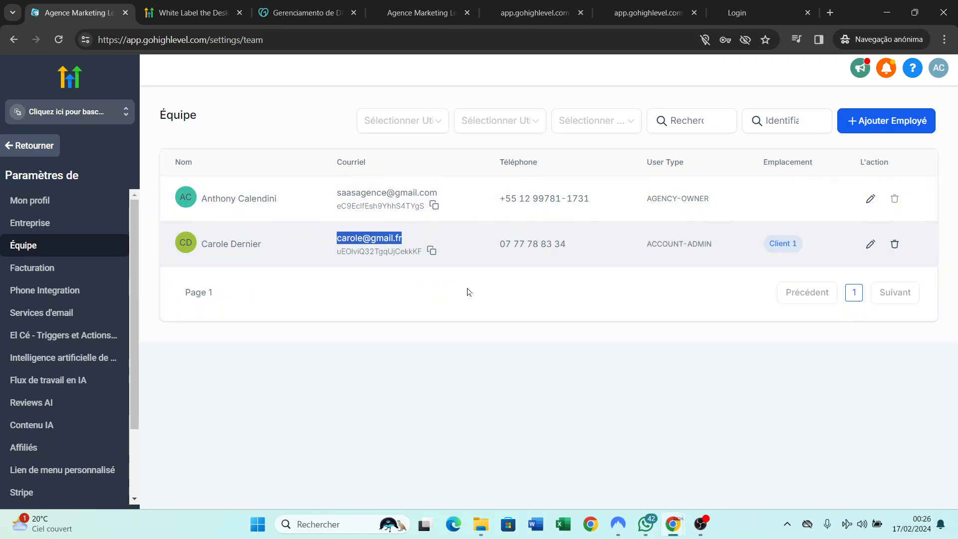
Open the Client 1 employee's edit form to check her password, then go to the white-label sign-in page
click(871, 246)
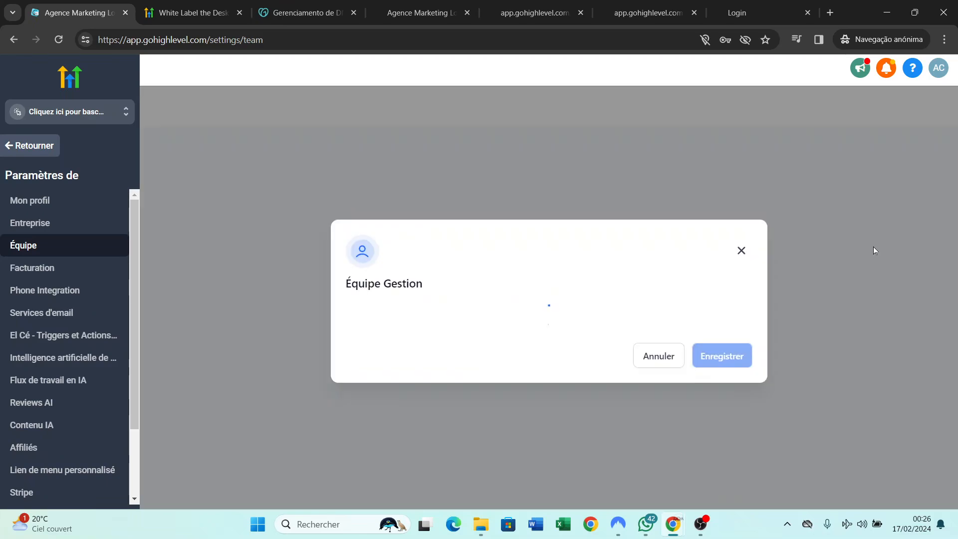
scroll(636, 311, down, 5)
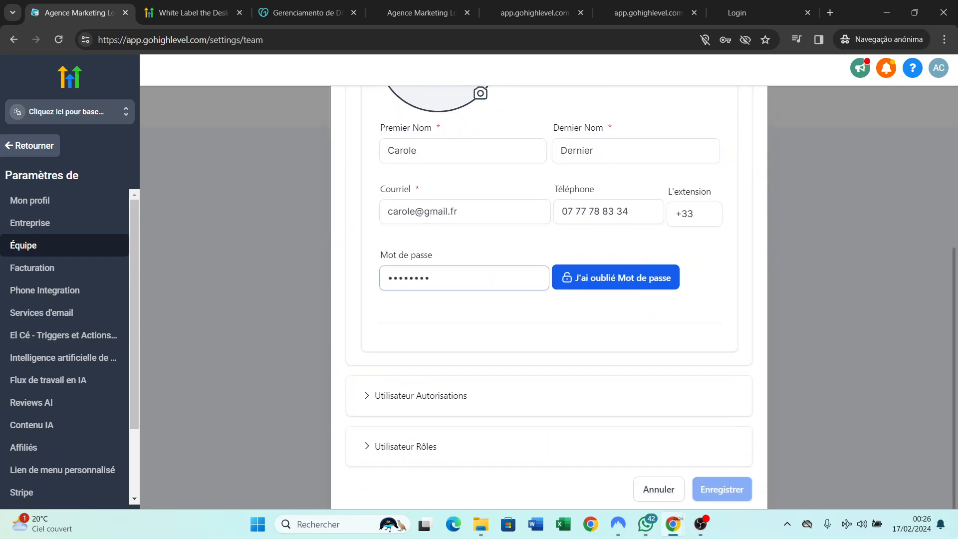
click(740, 14)
Sign in on app.agencynext.online with the employee's e-mail and password, then go back to the Équipe tab
click(411, 246)
key(ctrl+v)
click(415, 298)
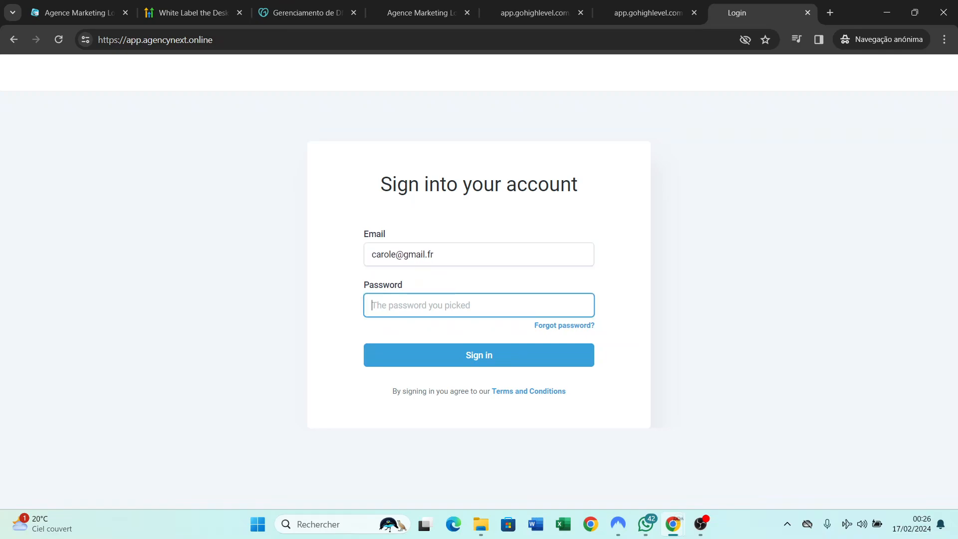
key(Caps_Lock)
text(•)
key(Caps_Lock)
text(•••)
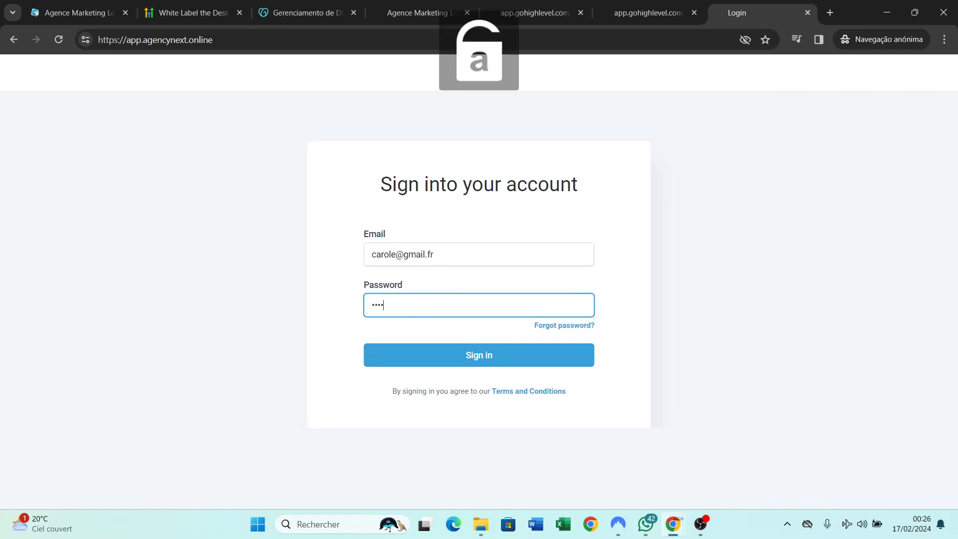
text(••)
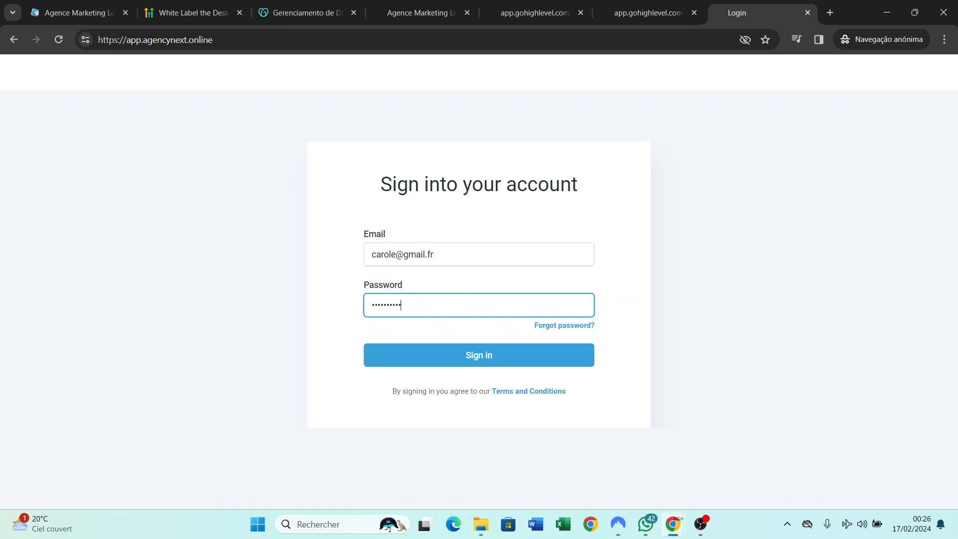
click(472, 362)
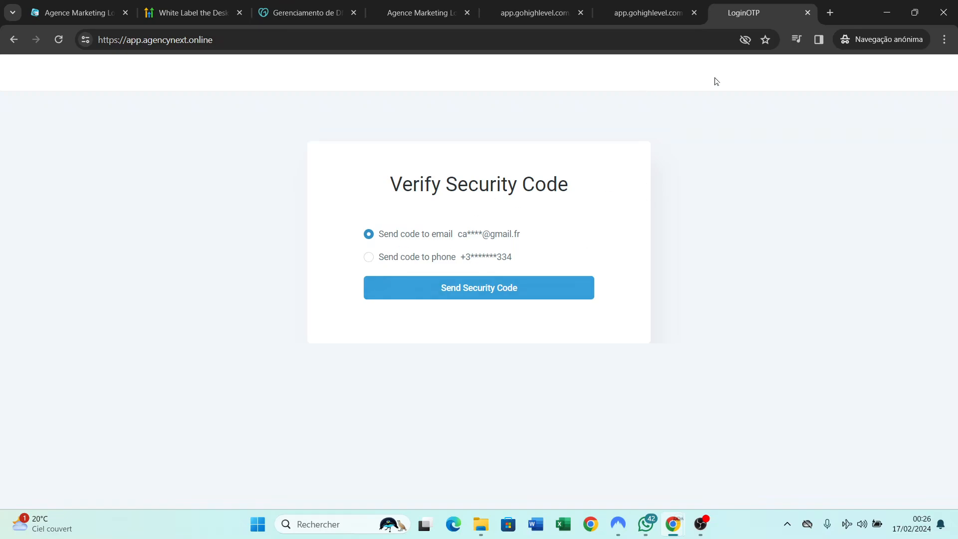
click(131, 4)
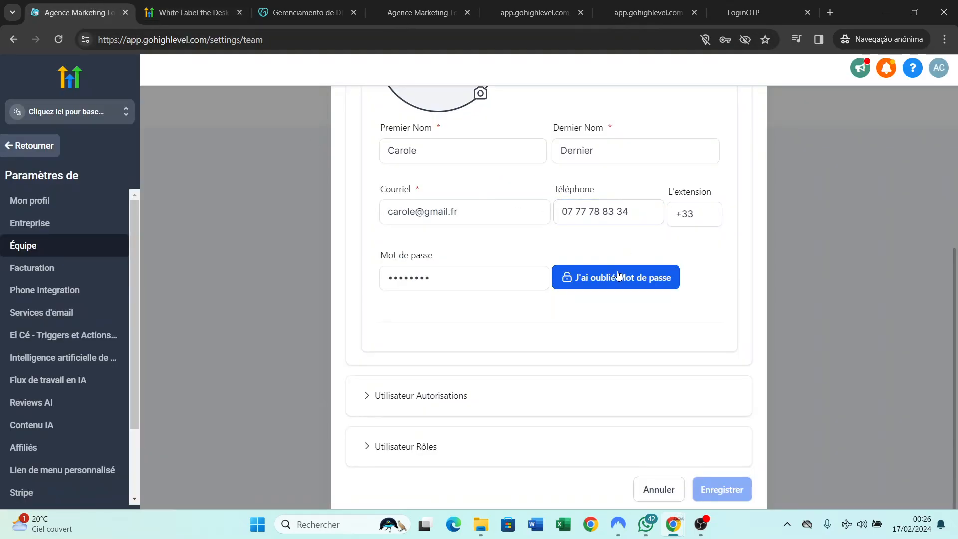
Replace the employee's Courriel with her new e-mail address, save, and return to the Verify Security Code tab
drag(627, 211, 562, 211)
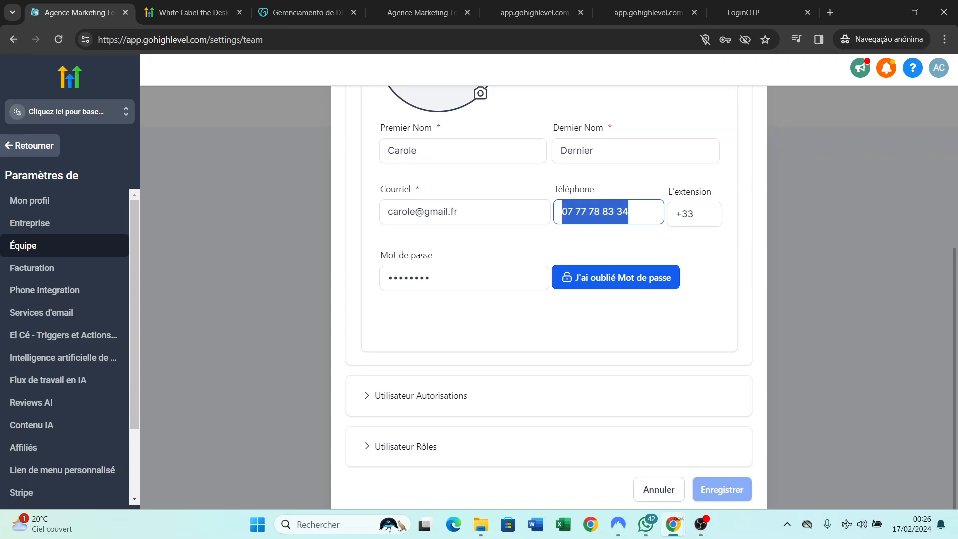
drag(468, 212, 385, 212)
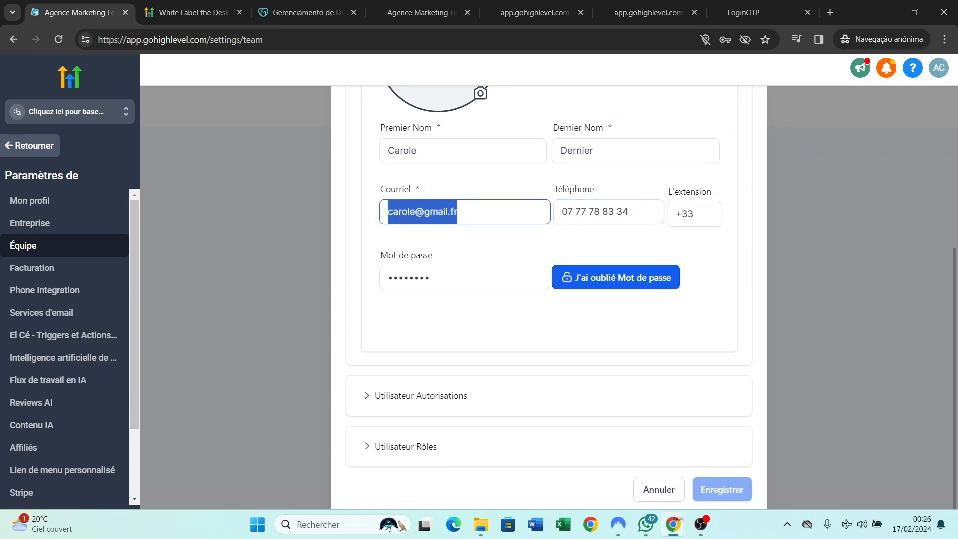
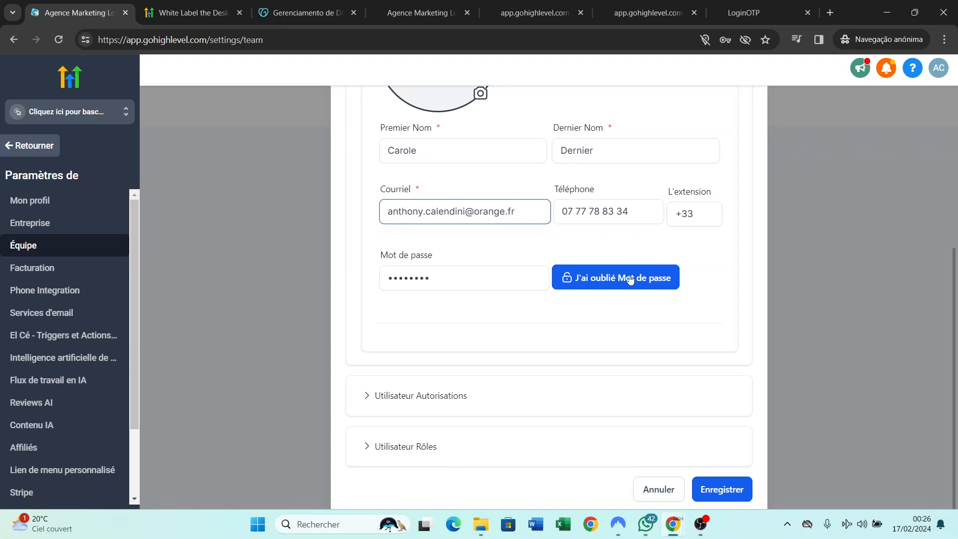
click(731, 486)
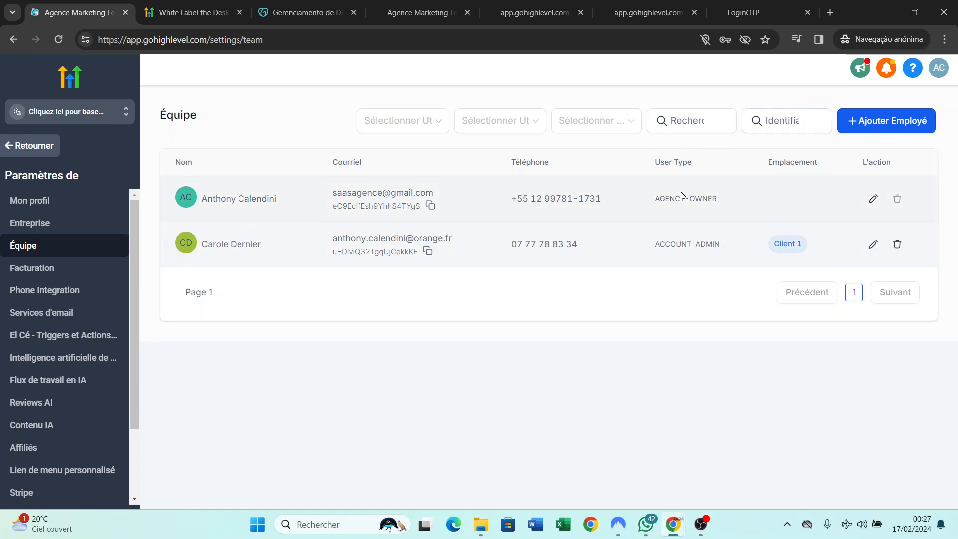
click(726, 11)
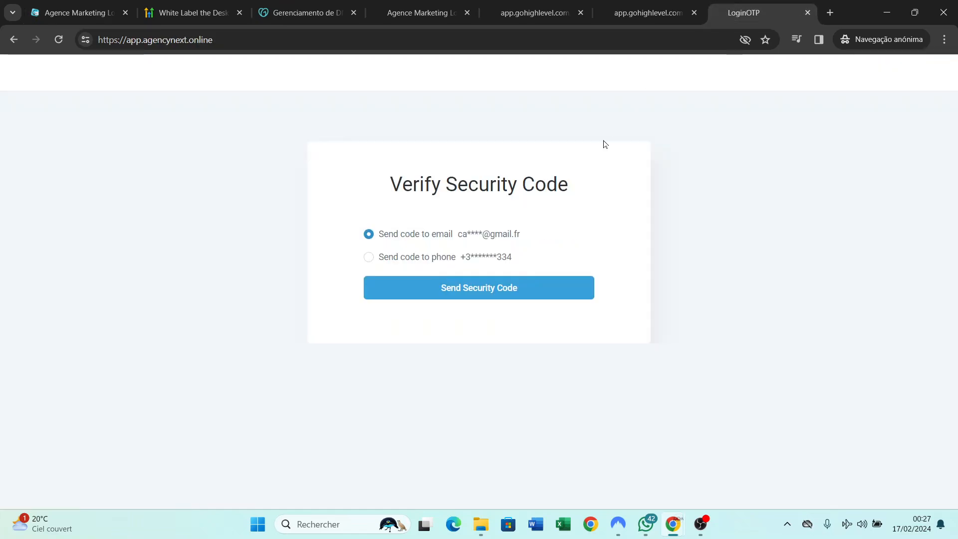
Close the stray search tab and open the agency's Entreprise settings
click(14, 39)
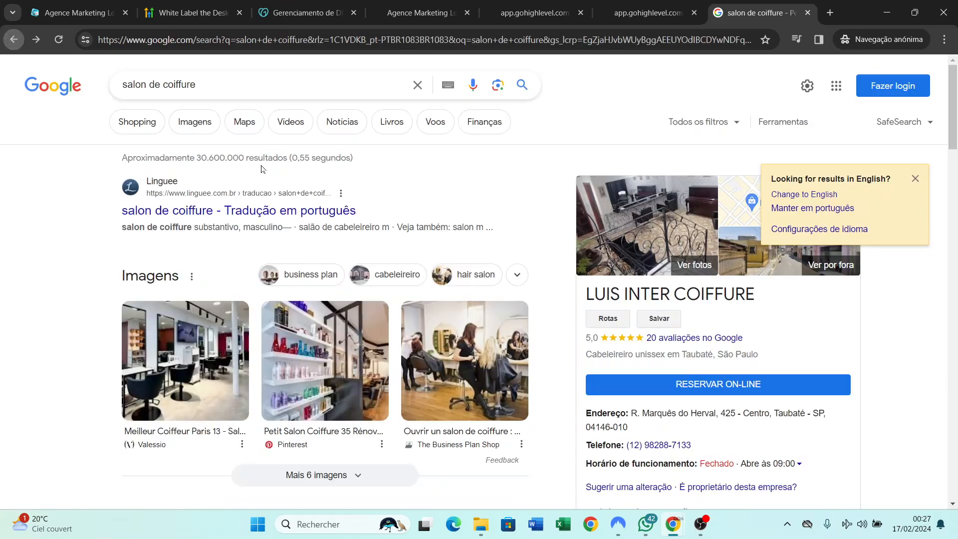
click(807, 13)
click(219, 12)
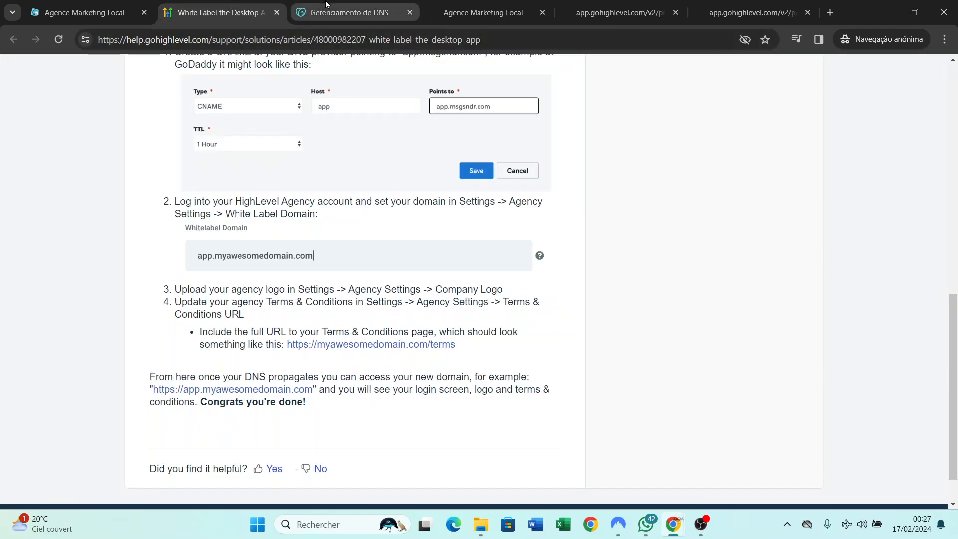
click(97, 14)
click(29, 146)
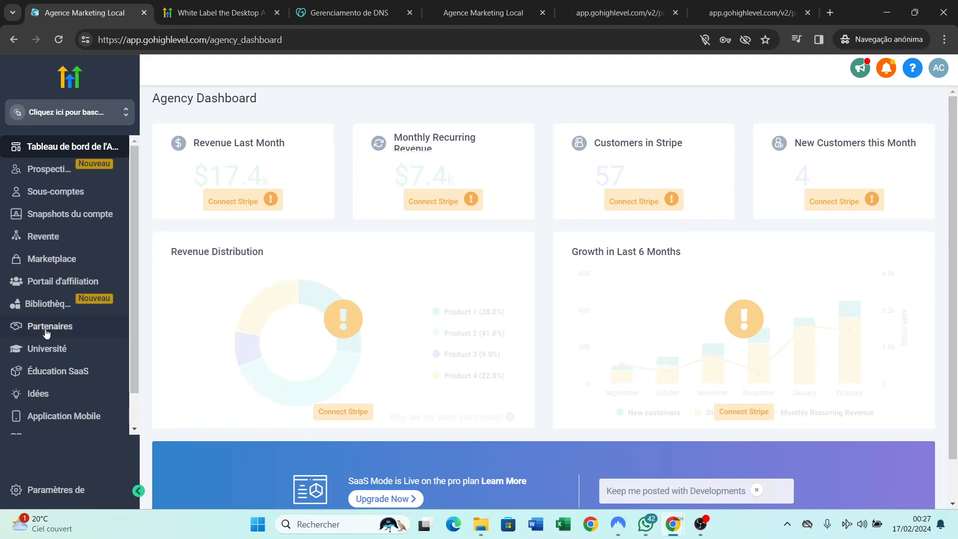
click(64, 493)
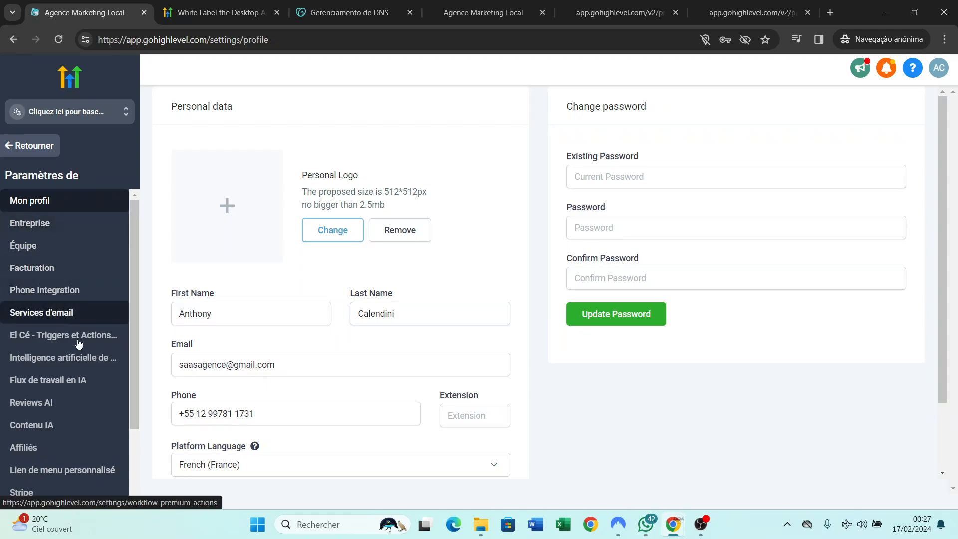
click(64, 226)
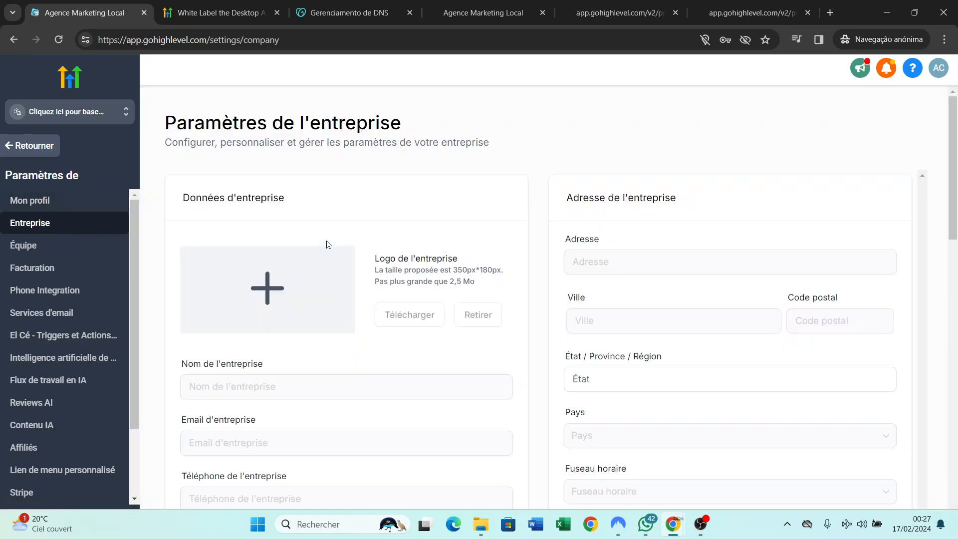
Copy the white-label domain app.agencynext.online and open a new incognito tab
scroll(370, 294, down, 4)
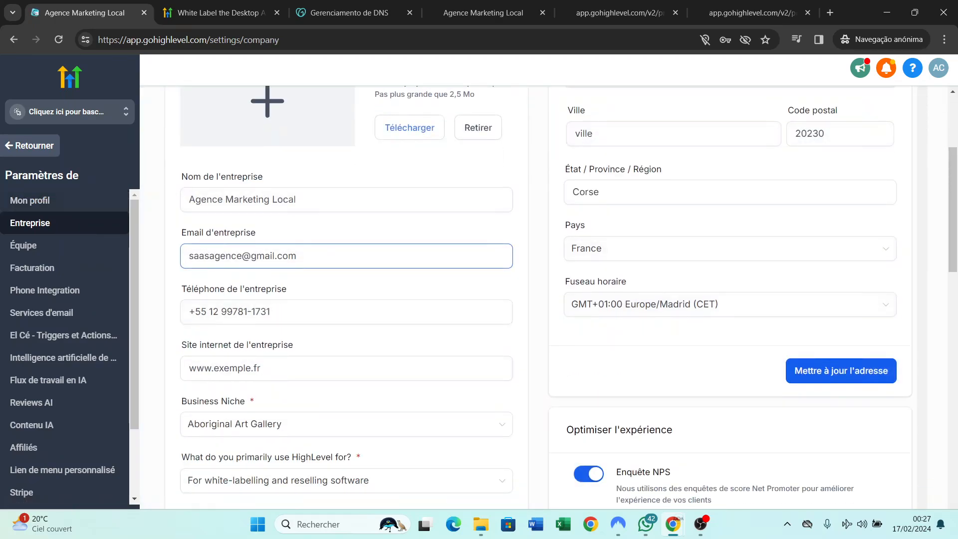
scroll(309, 269, down, 5)
drag(299, 287, 189, 287)
key(ctrl+c)
right_click(290, 294)
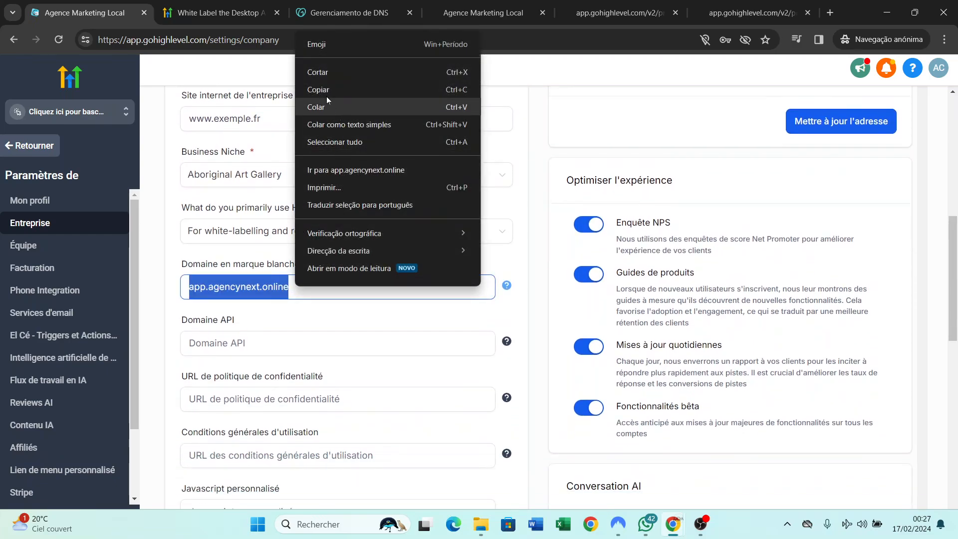
click(326, 90)
click(829, 12)
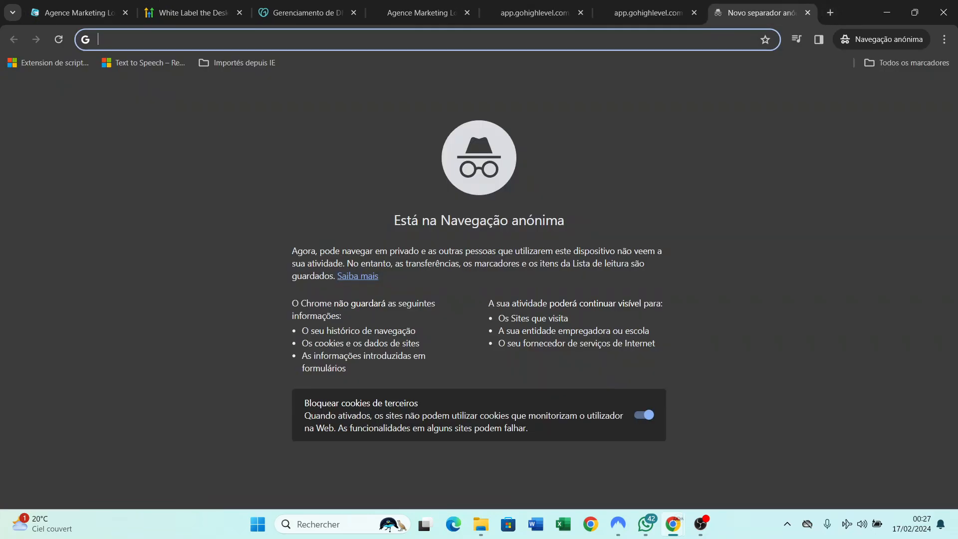
Paste the app.agencynext.online white-label address into the new tab and load it
right_click(635, 40)
click(677, 145)
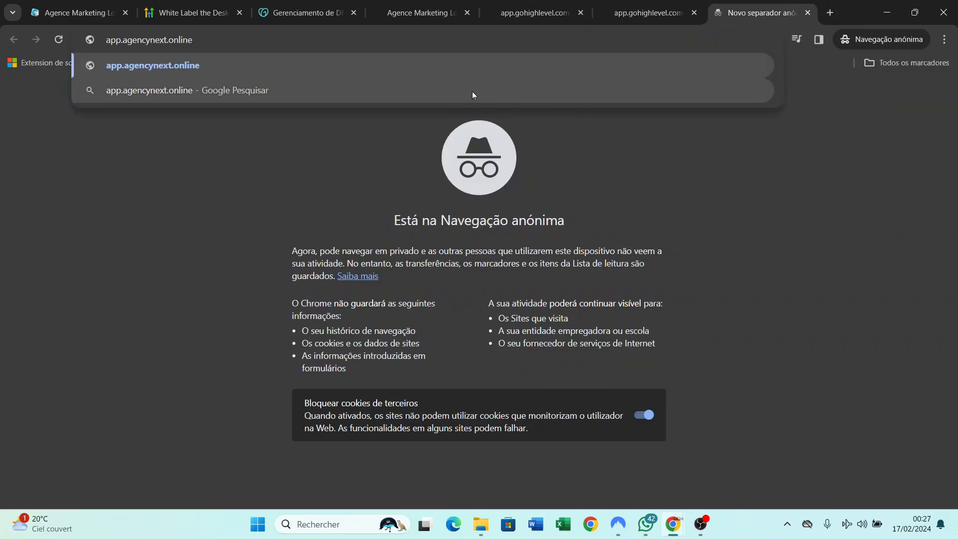
key(Return)
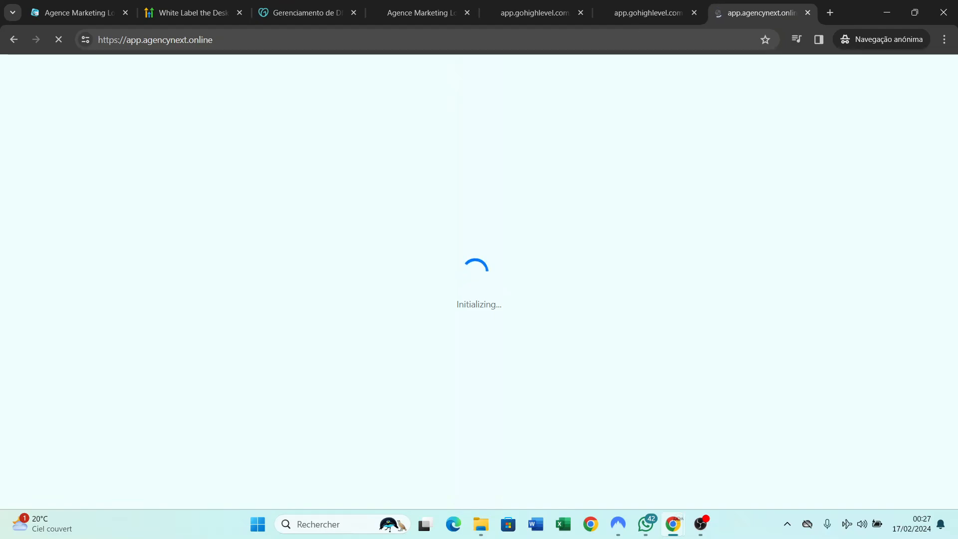
Check the agency's Équipe team list in the first tab, then return to the sign-in page
click(116, 3)
click(21, 147)
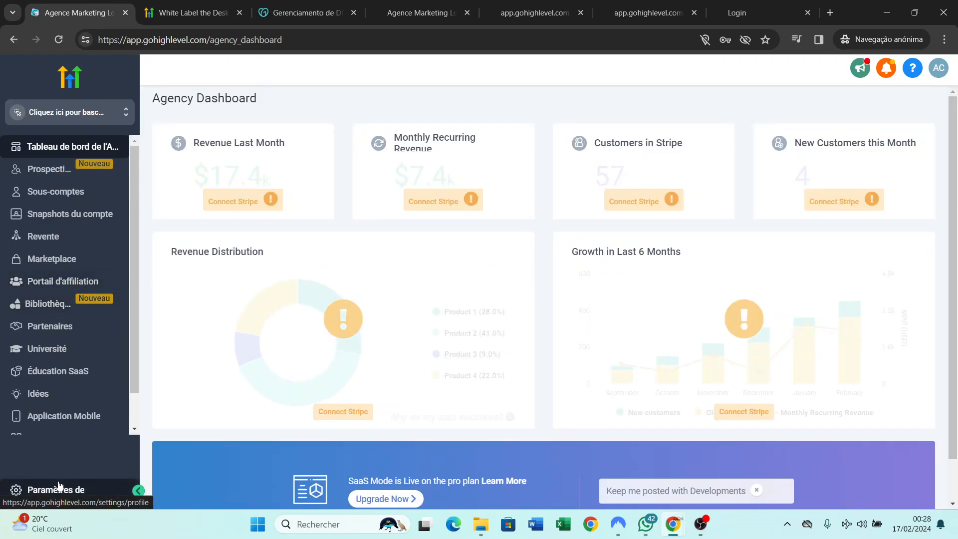
click(58, 484)
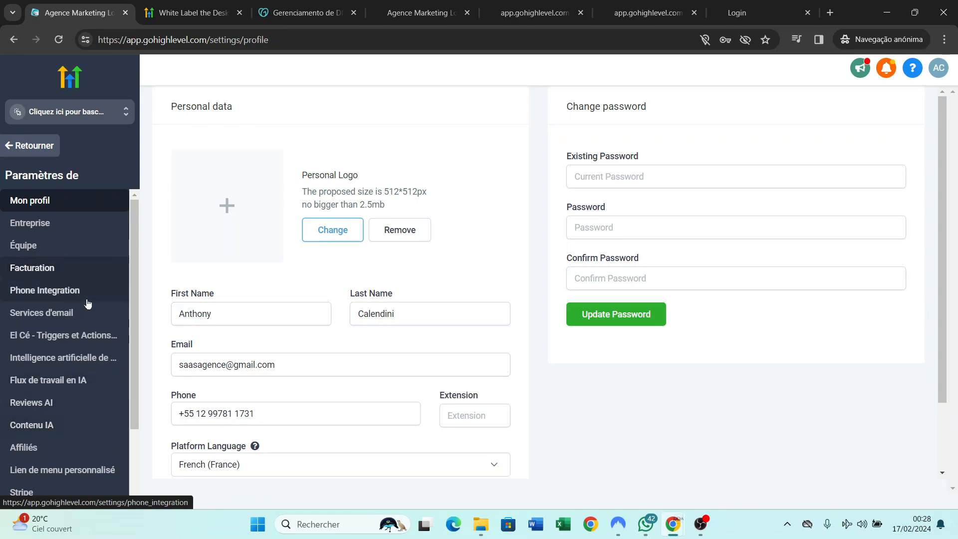
click(58, 245)
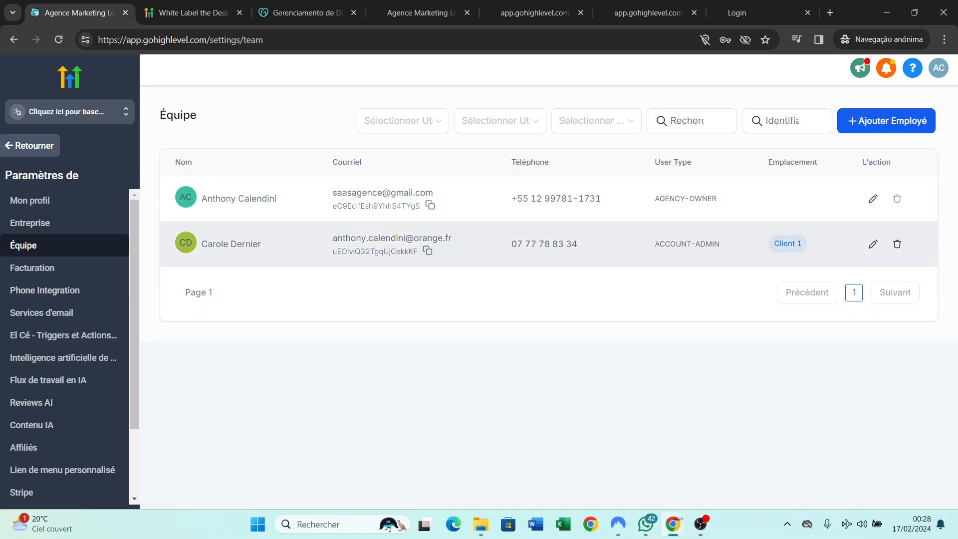
click(755, 3)
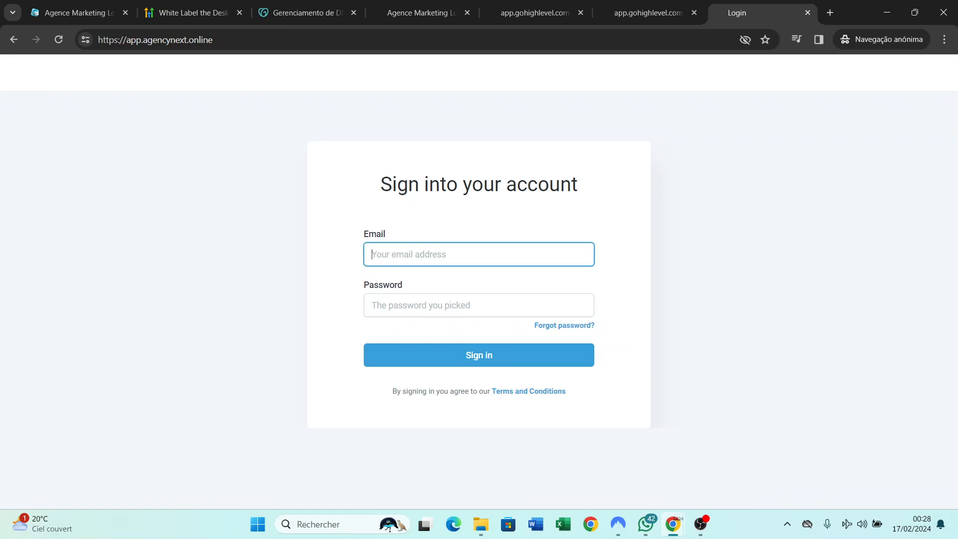
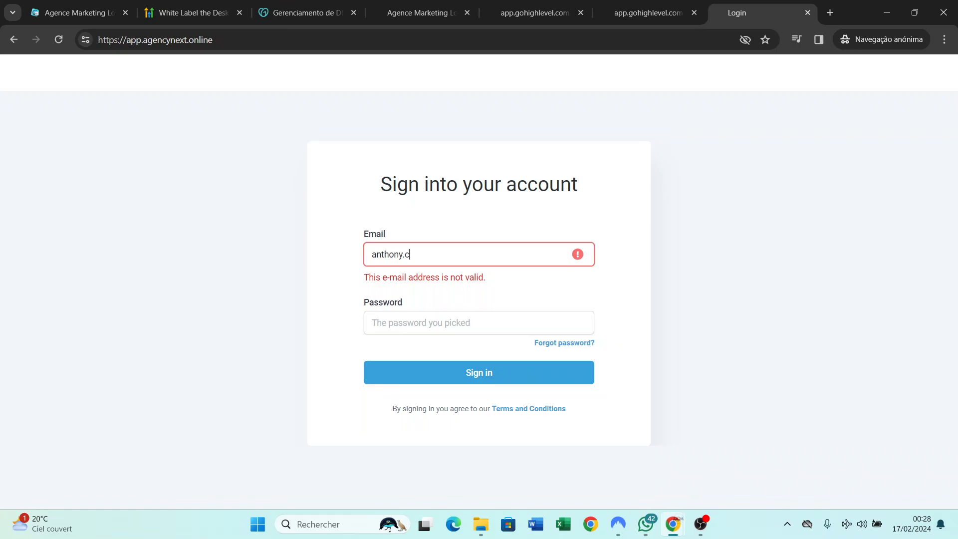
Sign in with the Client 1 employee's e-mail address and password
key(Tab)
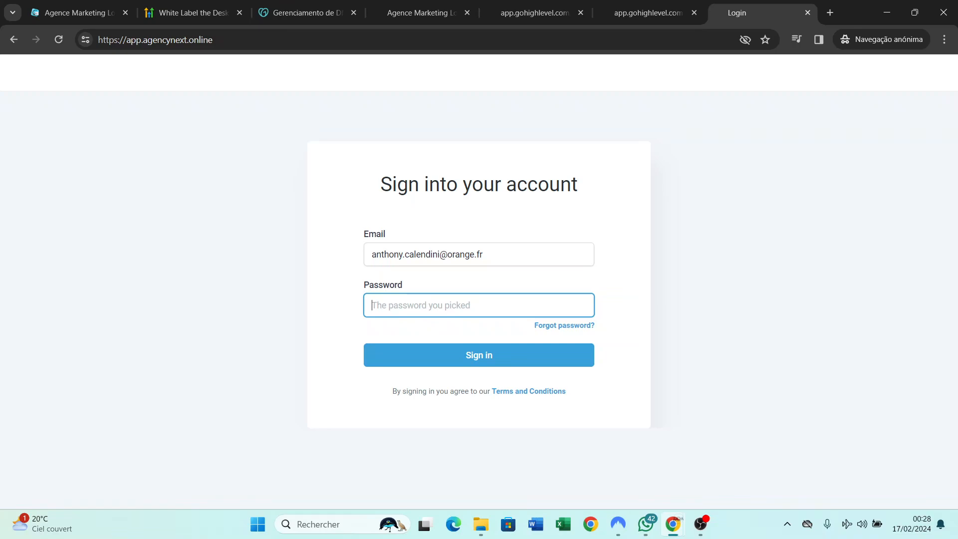
text(a•••••)
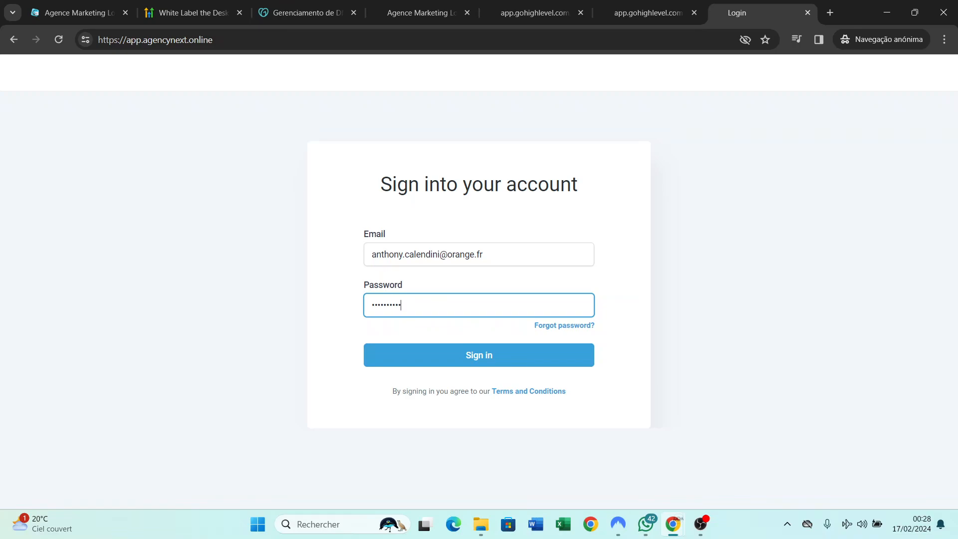
click(456, 356)
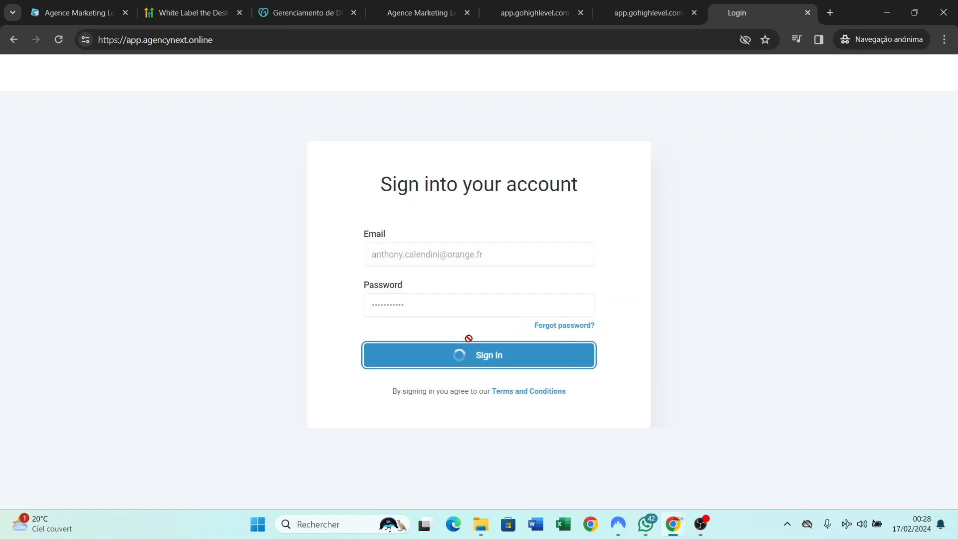
Request the security code by e-mail, enter the 6-digit code and confirm it
click(468, 293)
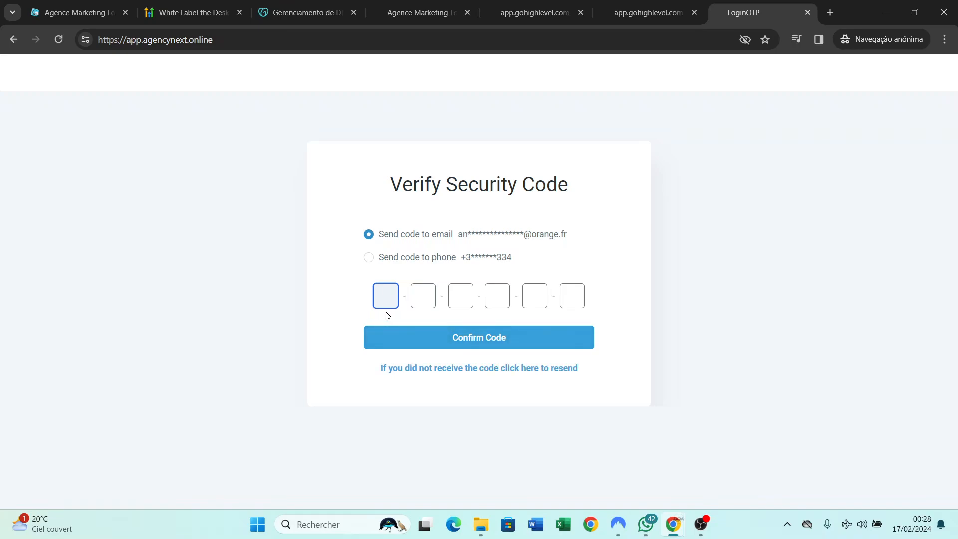
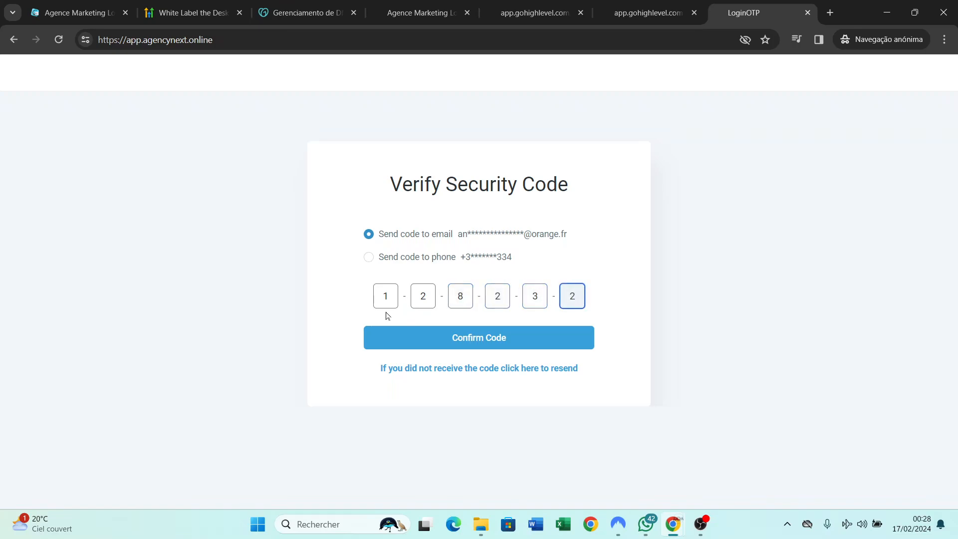
click(428, 342)
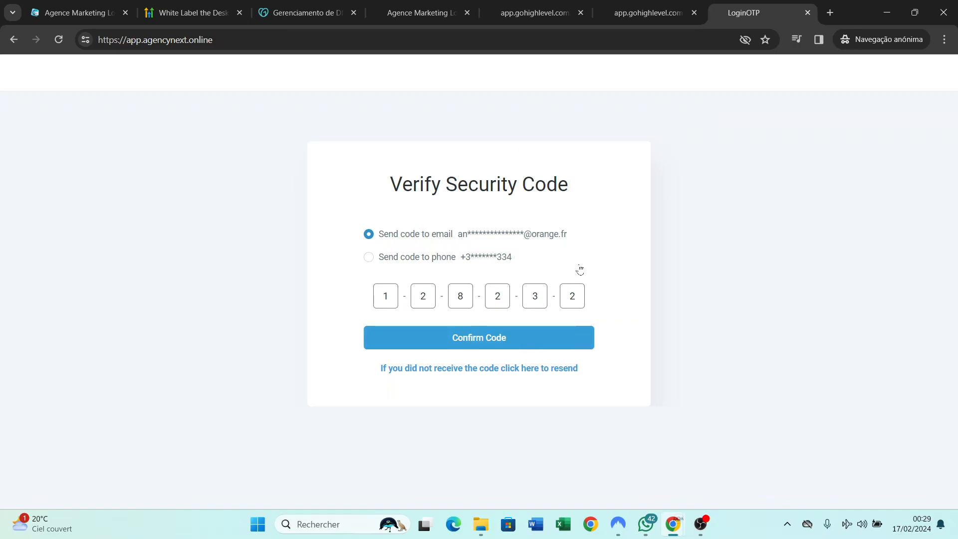
click(479, 344)
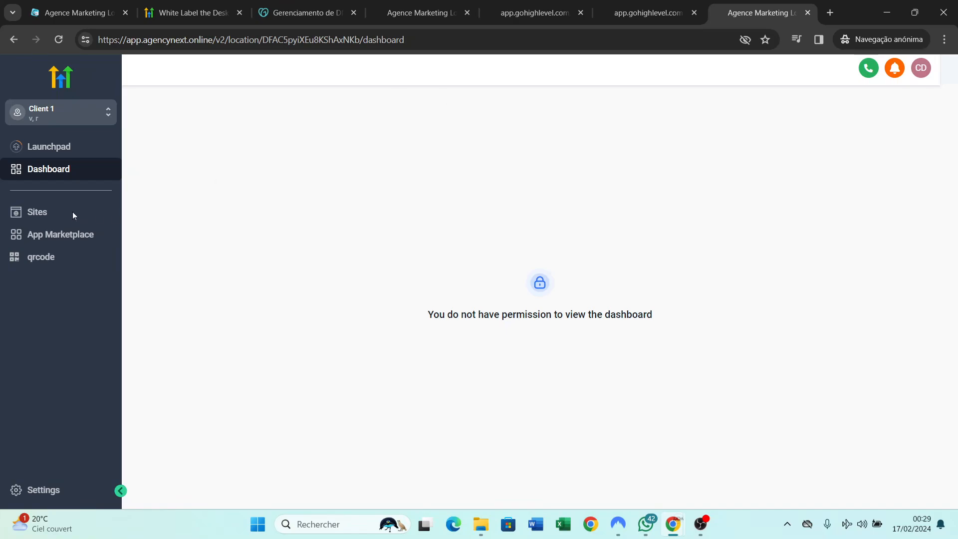
In the employee's view, start a new funnel from templates, then cancel it
click(72, 15)
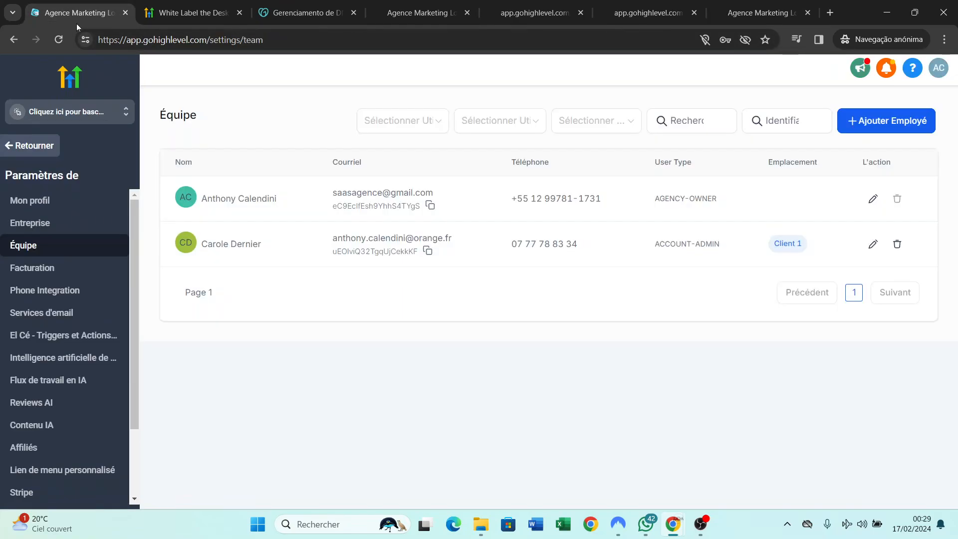
click(768, 3)
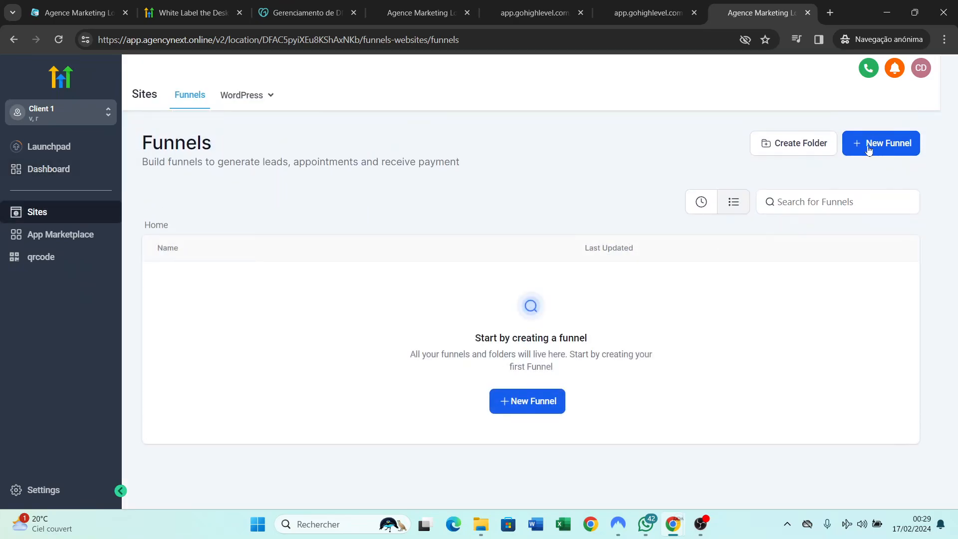
click(868, 149)
click(708, 219)
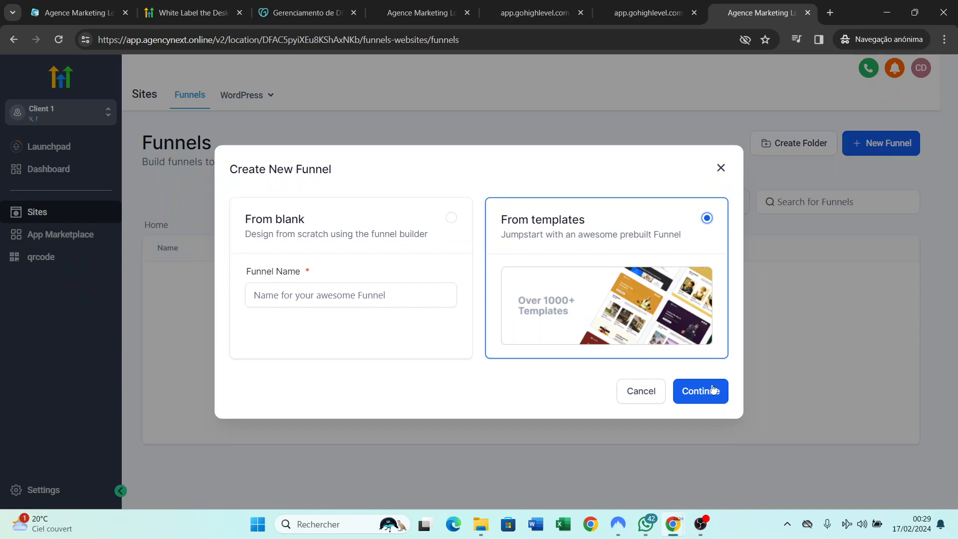
click(720, 168)
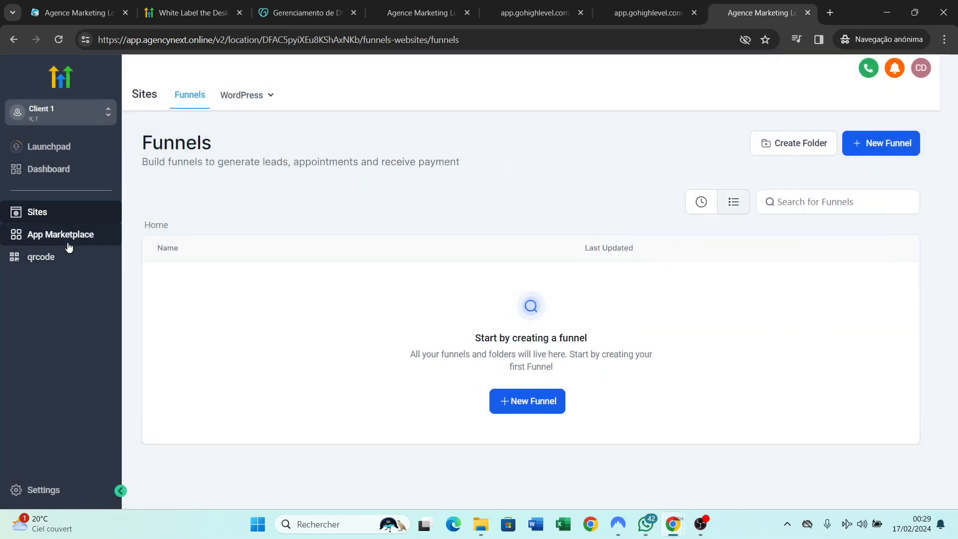
Visit App Marketplace, Launchpad and the funnels page, then return to the agency's team settings
click(79, 241)
click(30, 146)
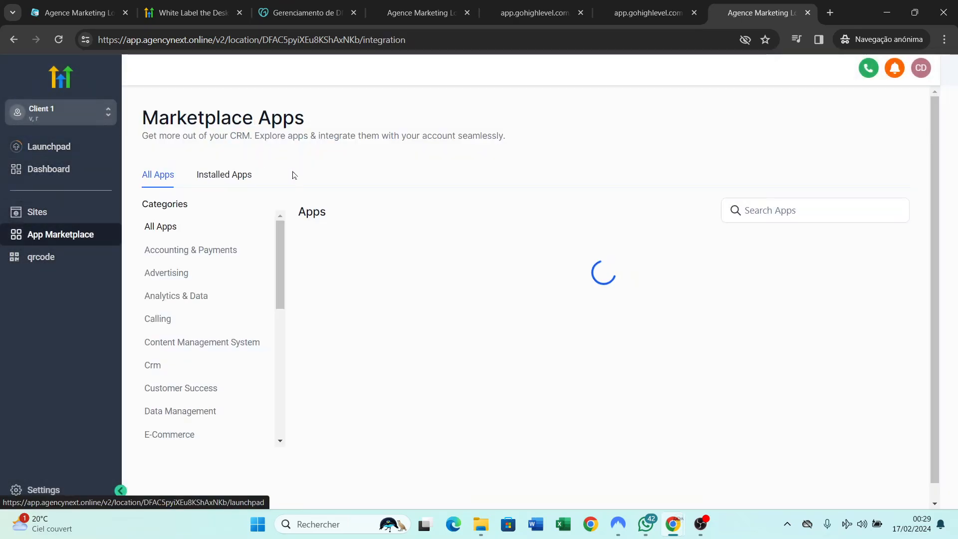
click(36, 212)
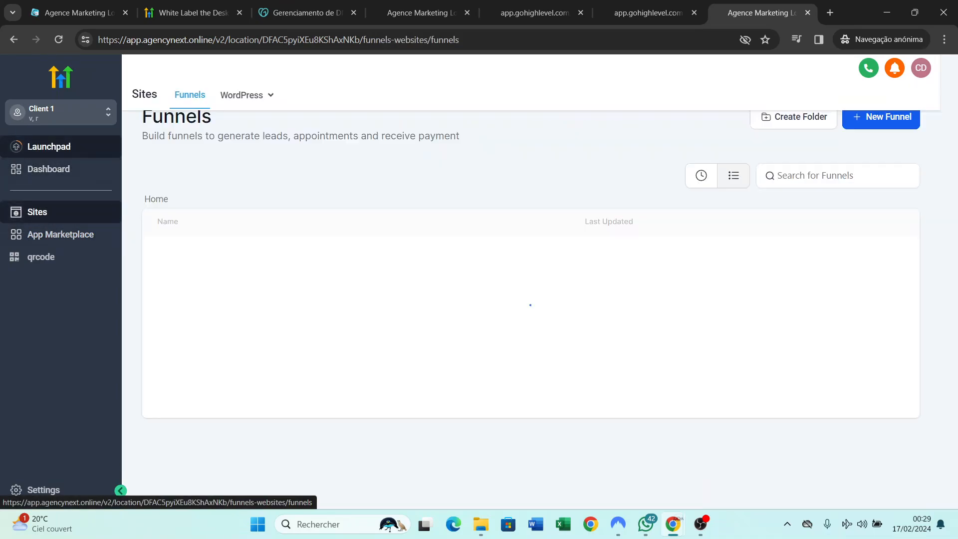
click(73, 4)
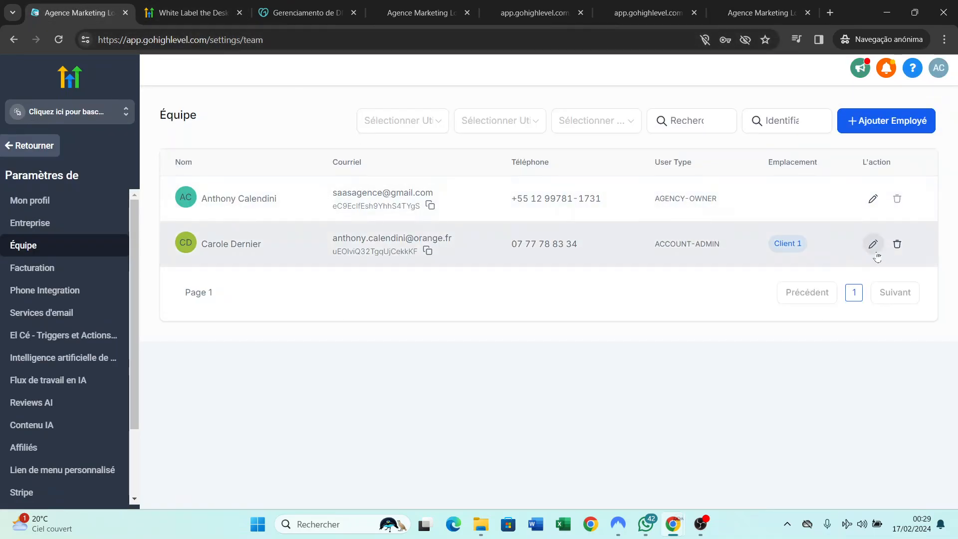
Enable Tableau de bord Statistiques, Campagnes and the other extra permissions for the Client 1 employee, and save
click(872, 244)
scroll(407, 390, down, 5)
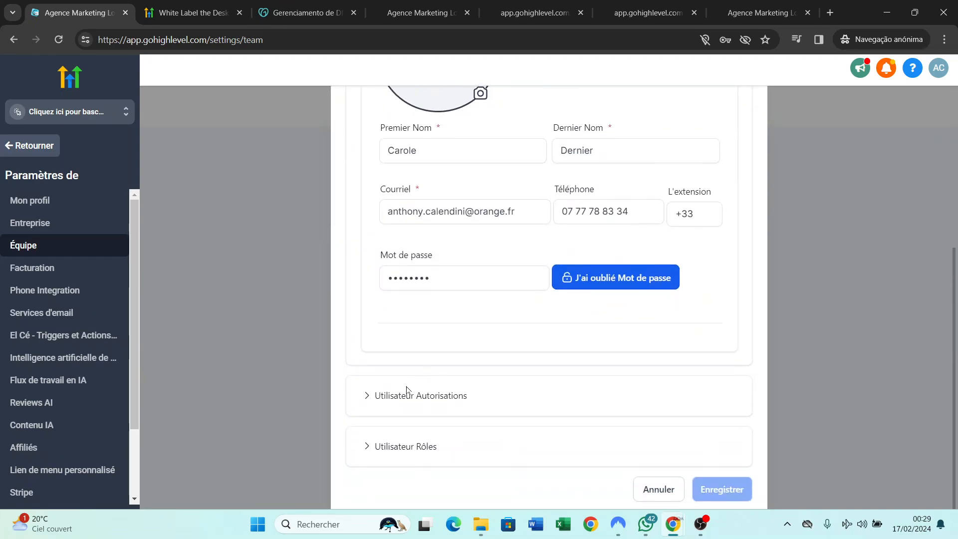
click(437, 398)
scroll(615, 235, down, 10)
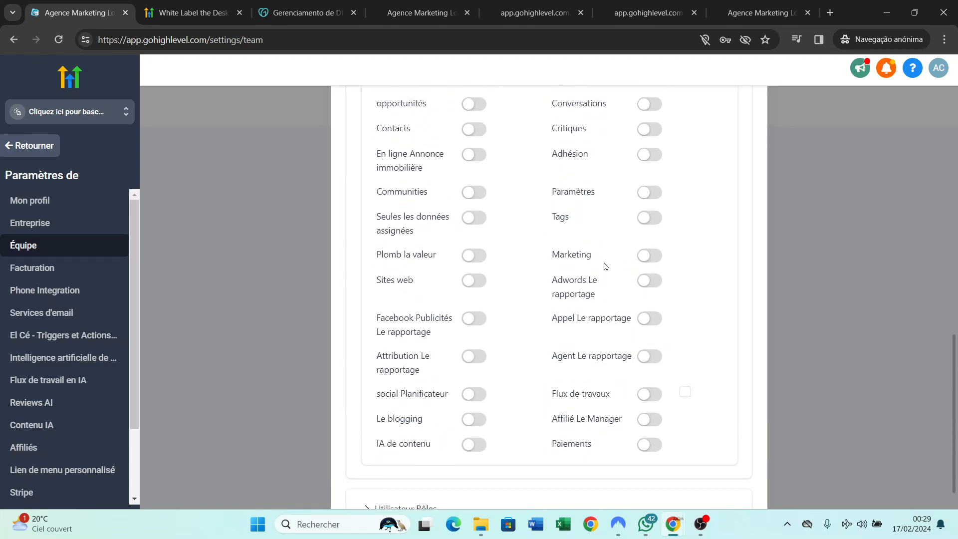
scroll(604, 266, up, 3)
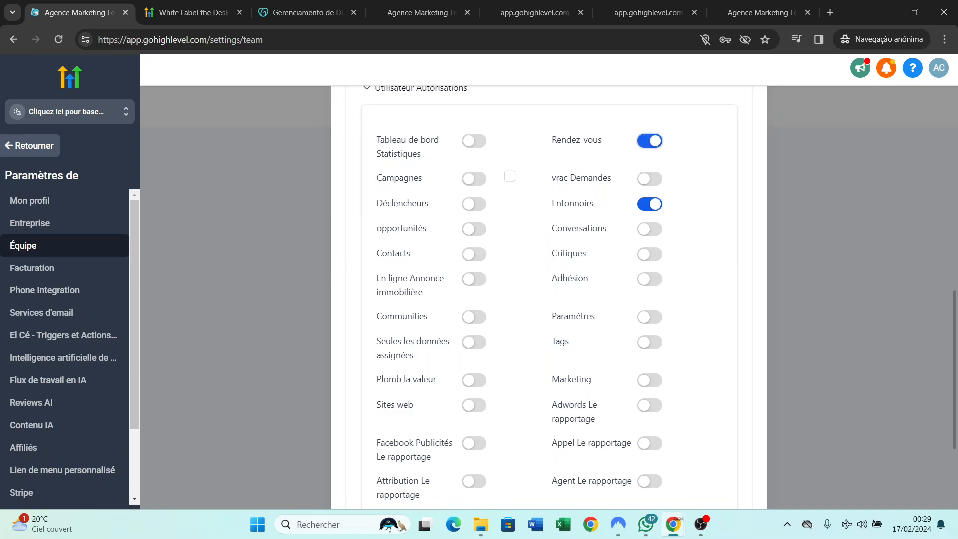
click(478, 146)
click(476, 181)
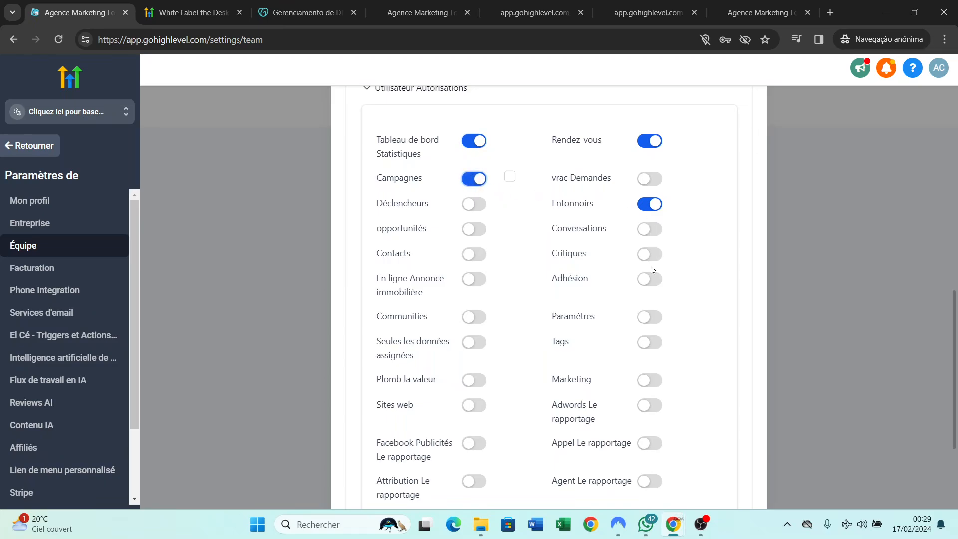
scroll(651, 290, down, 3)
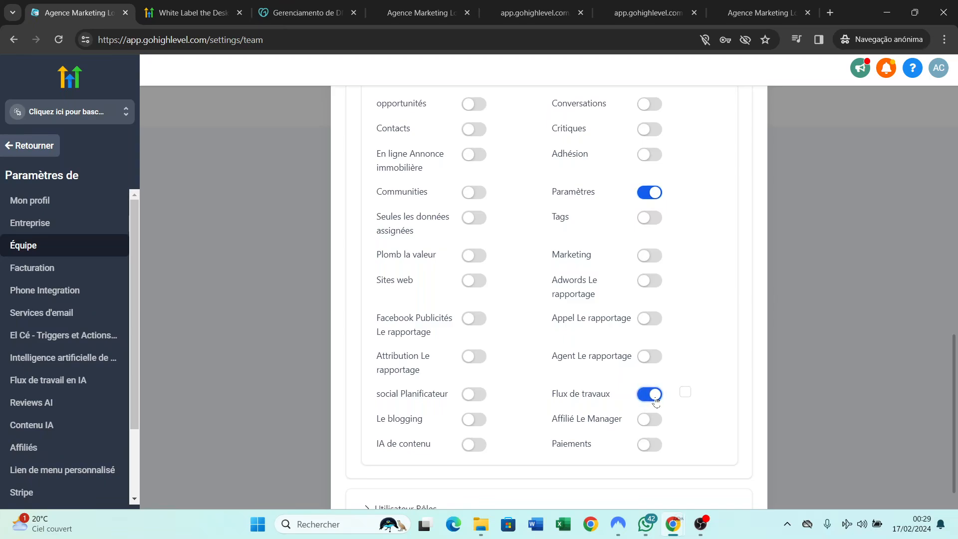
scroll(750, 186, down, 2)
click(718, 487)
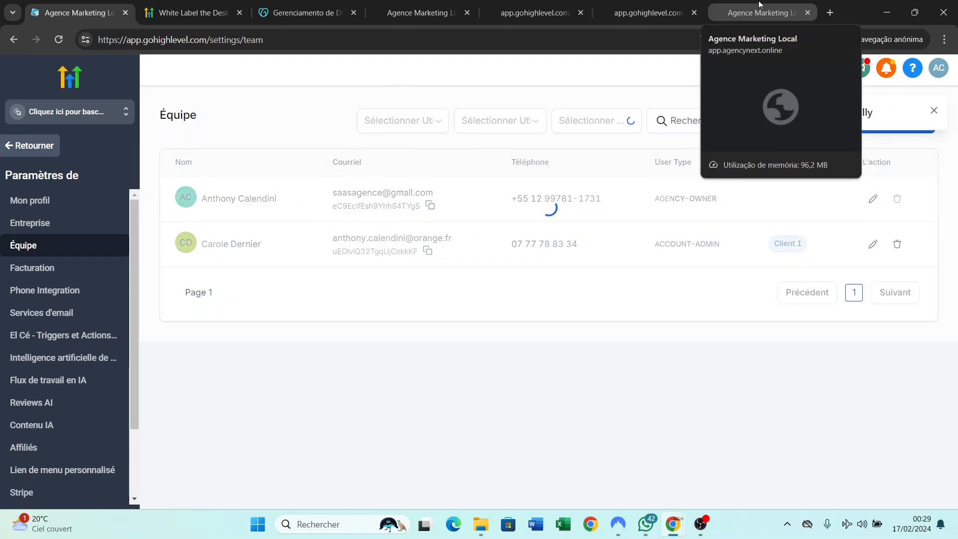
In the employee's session, open Automation, Launchpad and then the Dashboard
click(765, 5)
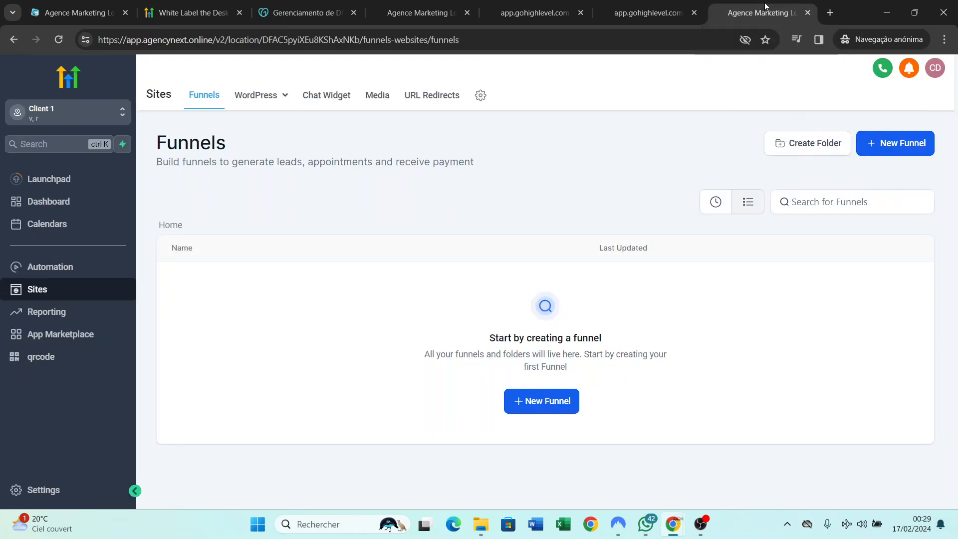
click(60, 270)
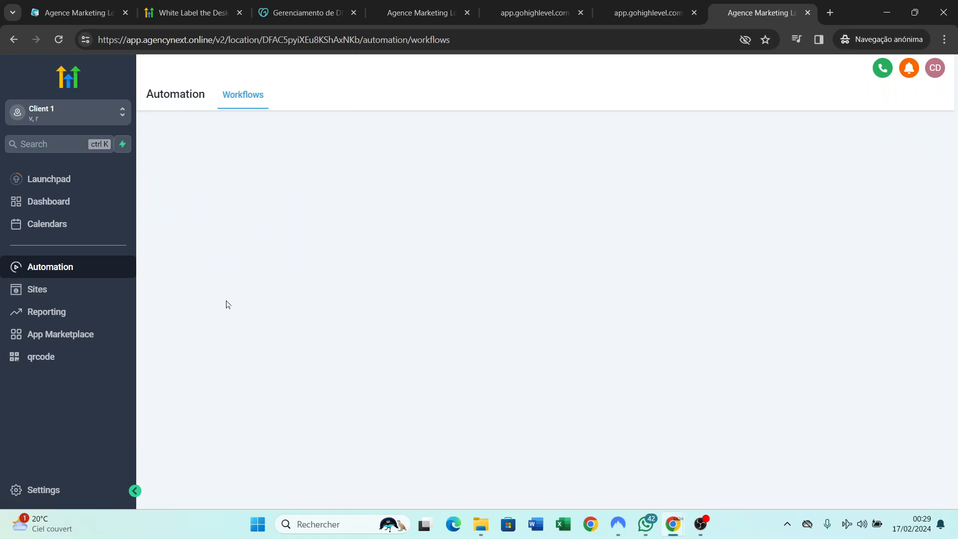
click(97, 181)
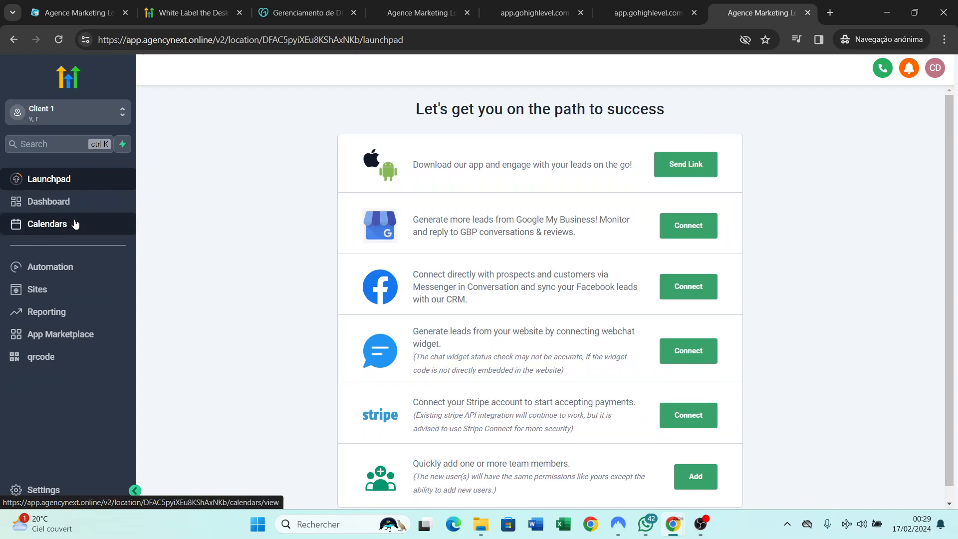
click(67, 200)
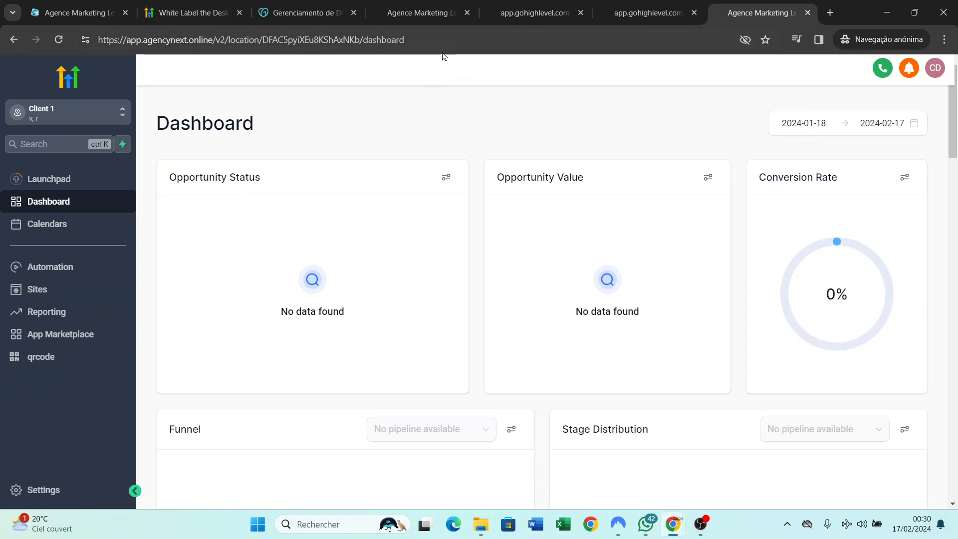
Check the agency tab, then select the white-label domain in the employee tab's address bar
click(54, 5)
drag(268, 42, 108, 44)
click(279, 42)
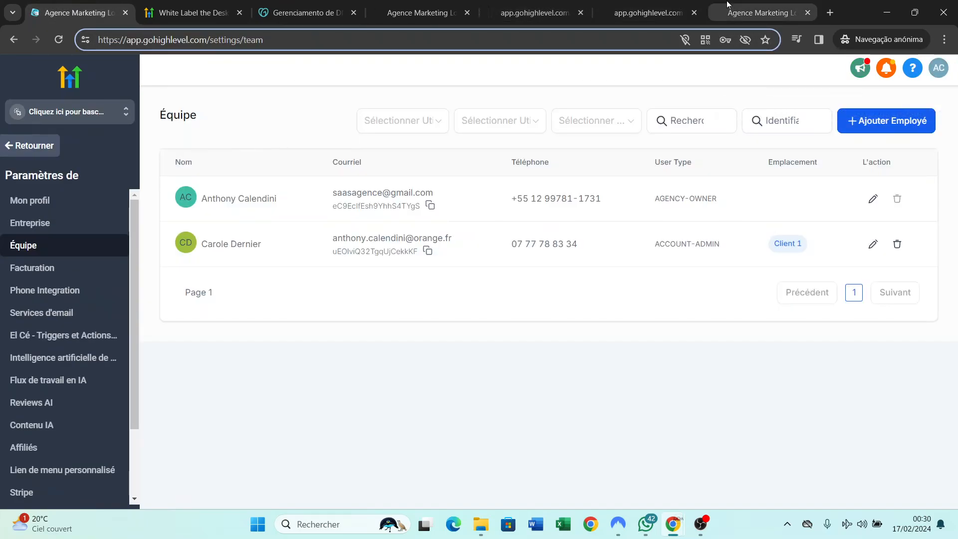
click(726, 5)
drag(143, 40, 404, 40)
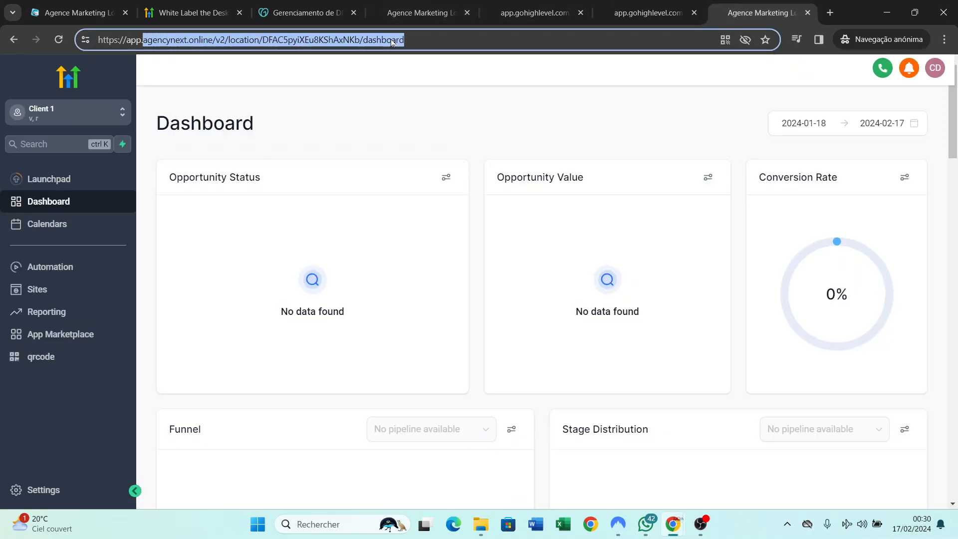
click(404, 39)
Compare the employee's sub-account switcher with the agency's sub-account list, then reopen the employee Dashboard
click(47, 180)
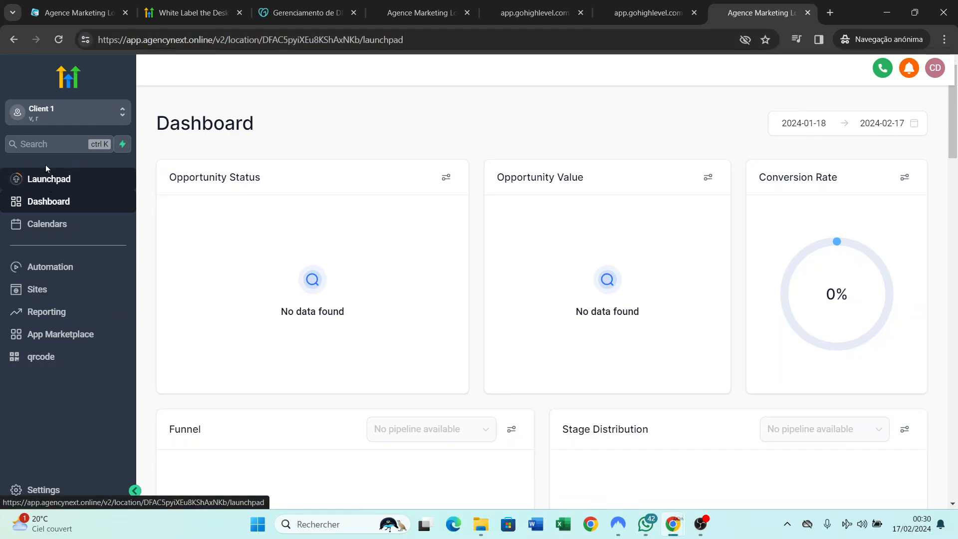
click(102, 109)
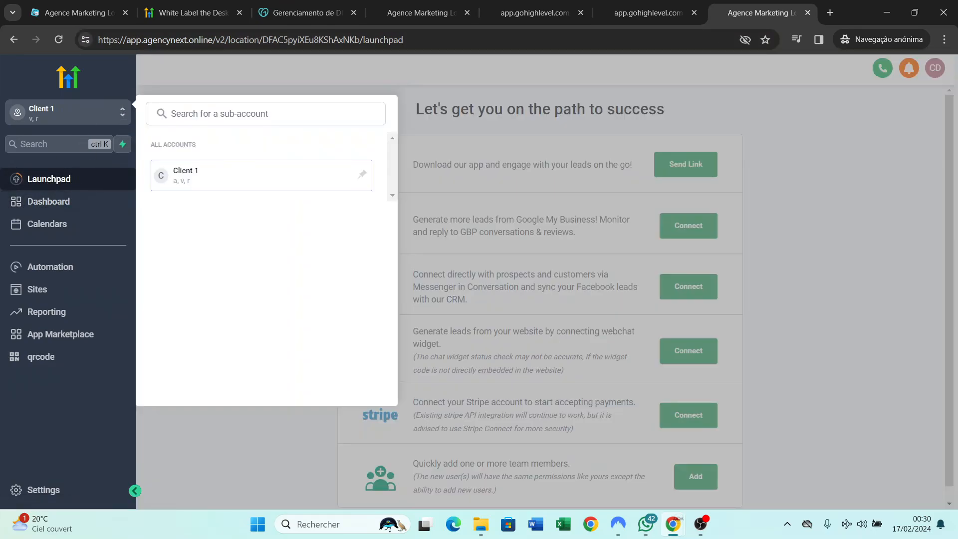
click(58, 13)
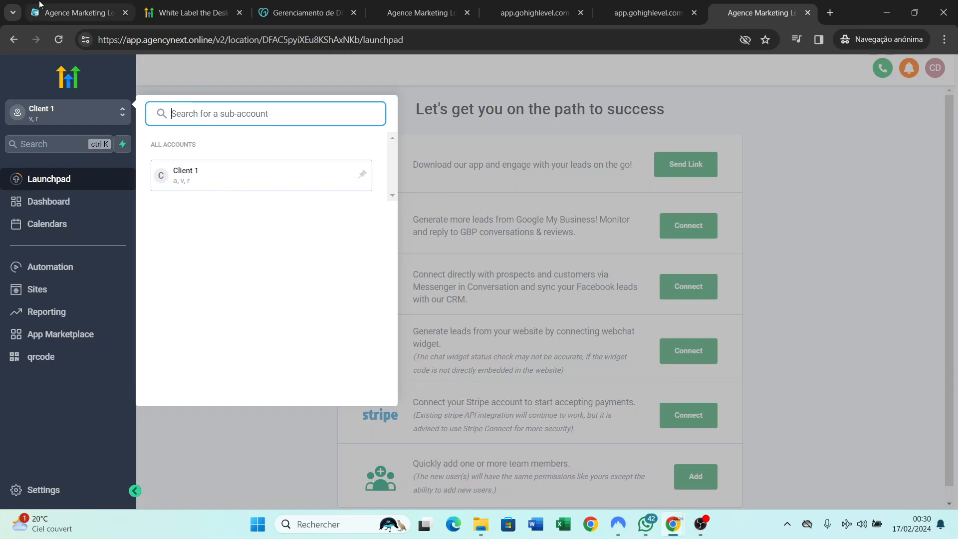
click(108, 111)
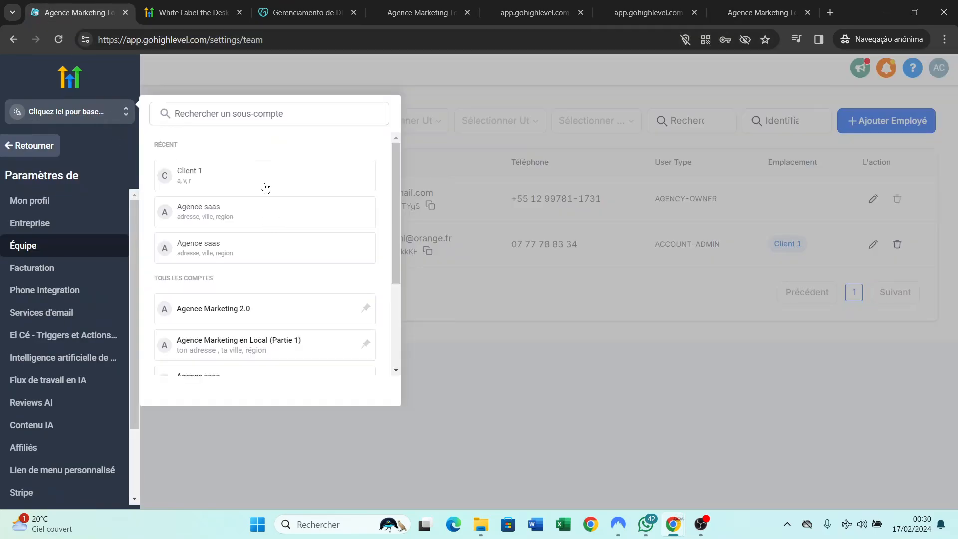
click(734, 5)
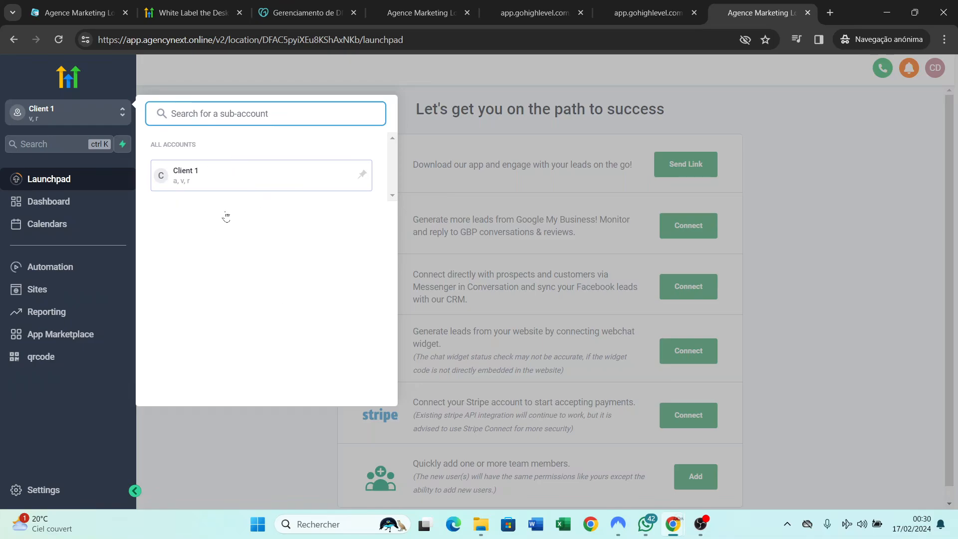
click(40, 202)
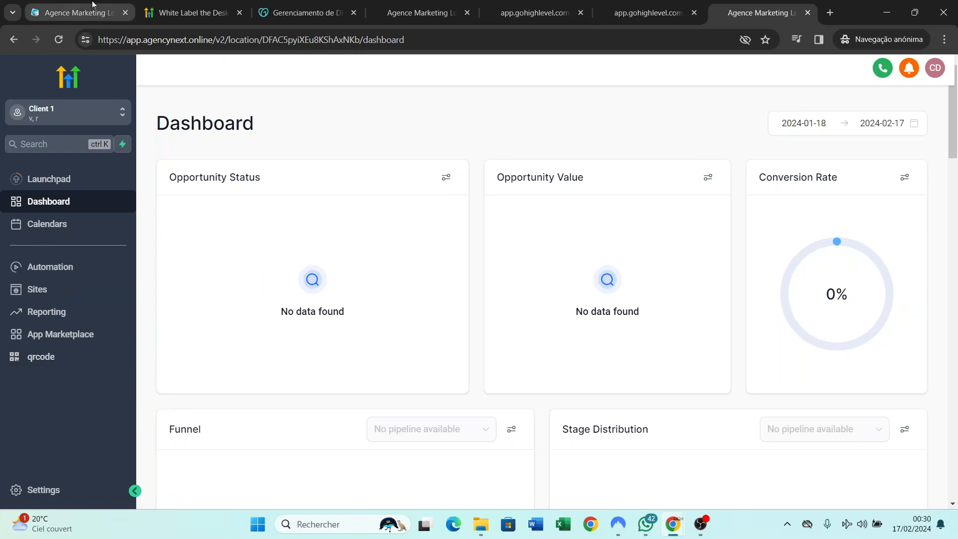
From the agency tab, go to Paramètres and open Lien de menu personnalisé
click(75, 13)
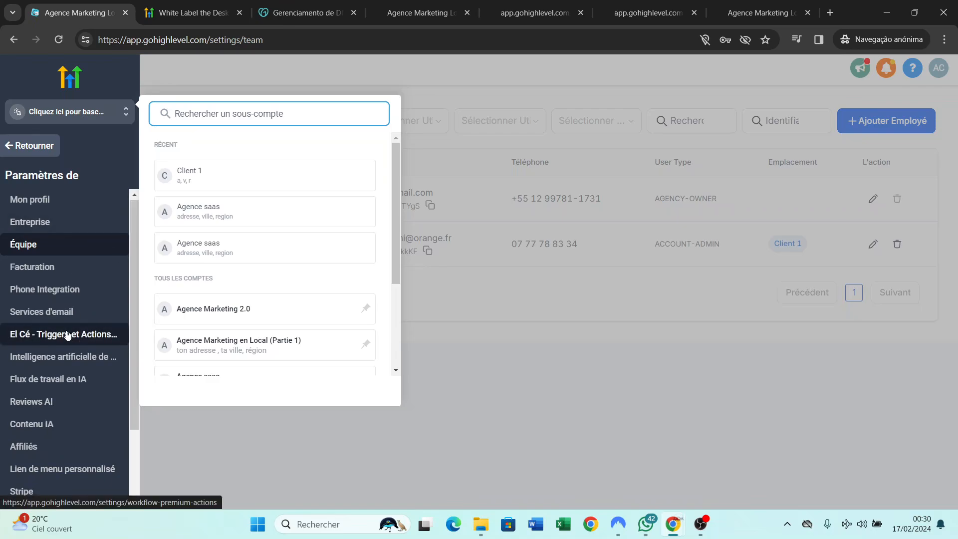
scroll(64, 335, down, 2)
click(33, 147)
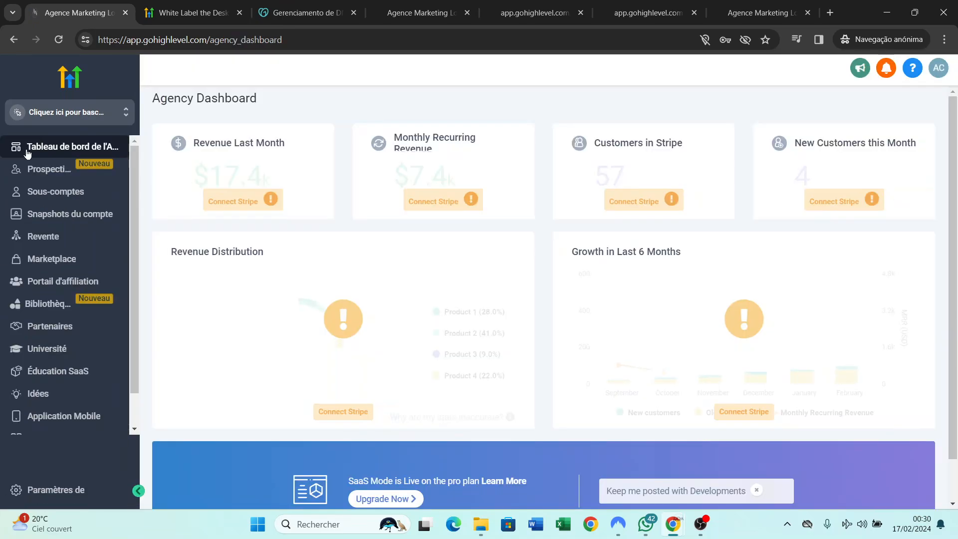
click(73, 496)
scroll(100, 309, down, 2)
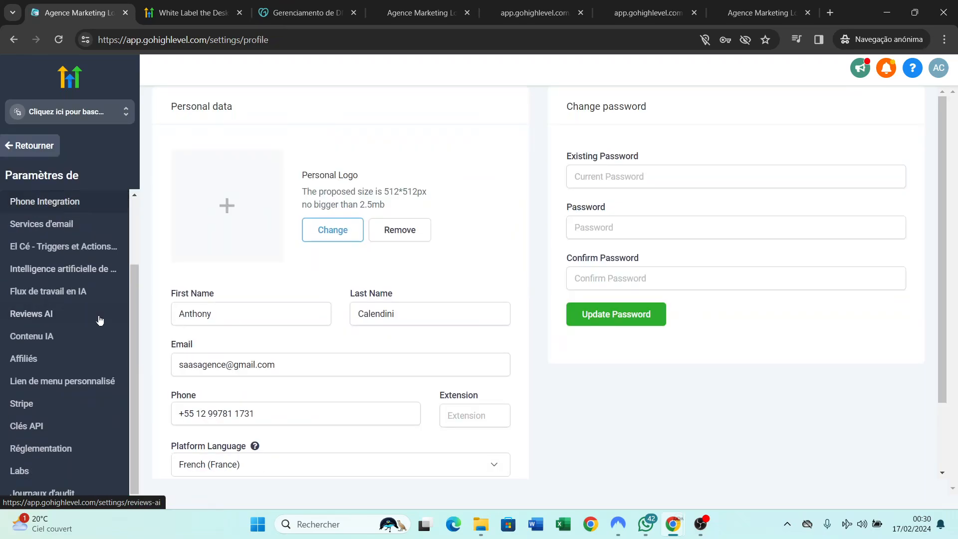
click(61, 381)
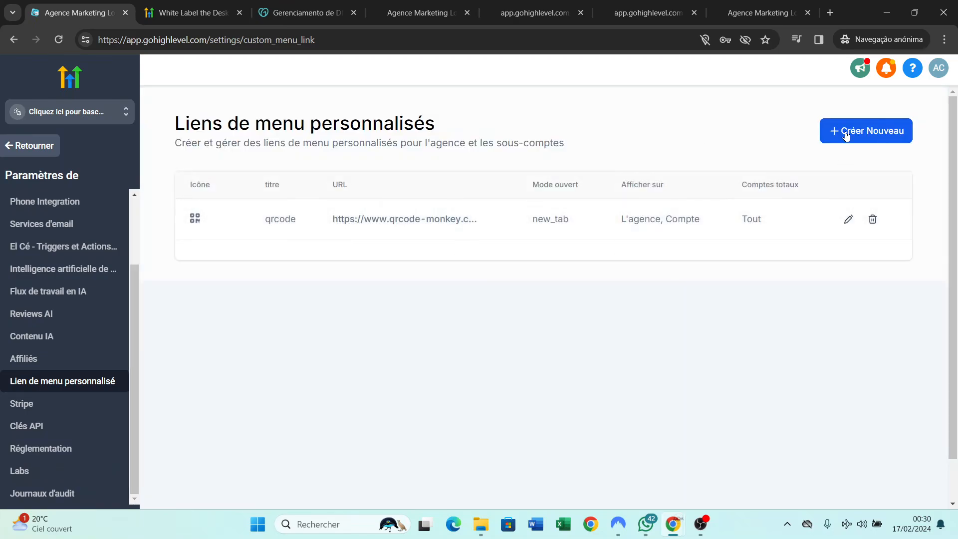
Start a new custom menu link with the YouTube icon and the title 'Formation en Vidéo'
click(847, 135)
click(513, 281)
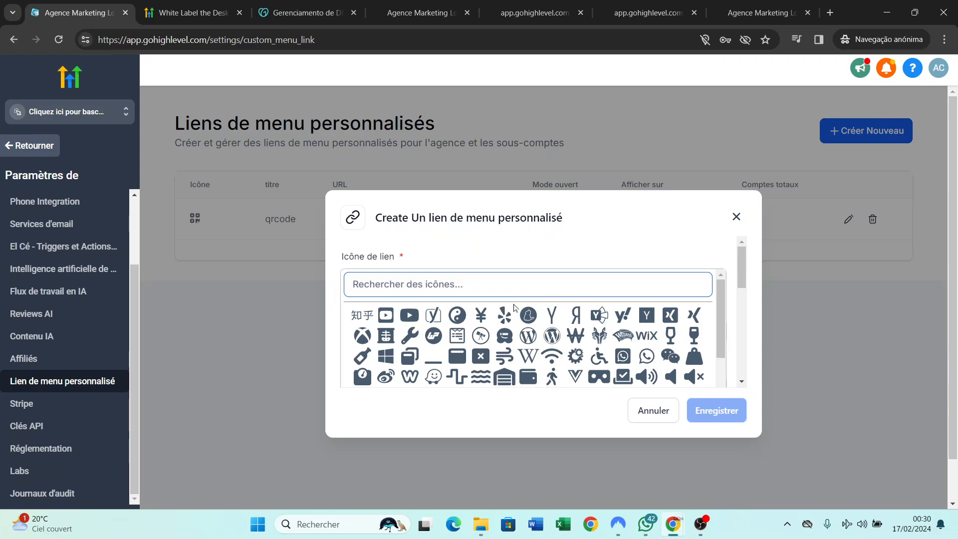
click(410, 316)
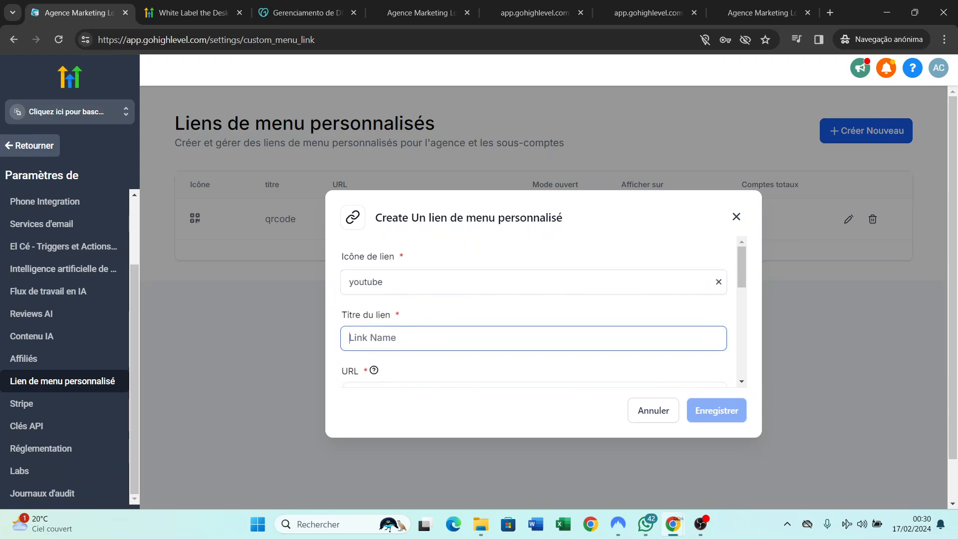
key(Caps_Lock)
text(F)
key(Caps_Lock)
text(ormation en)
key(Caps_Lock)
text(V)
key(Caps_Lock)
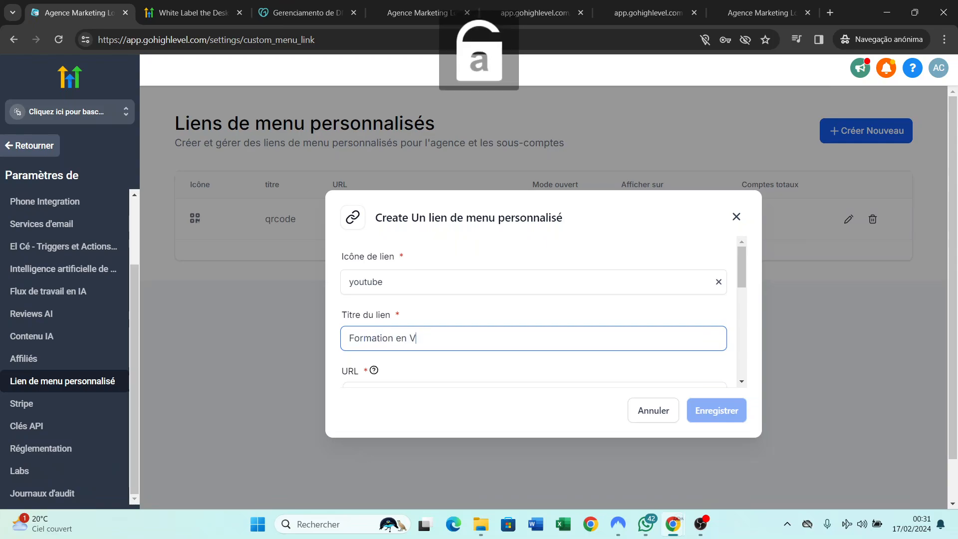
text(idéo)
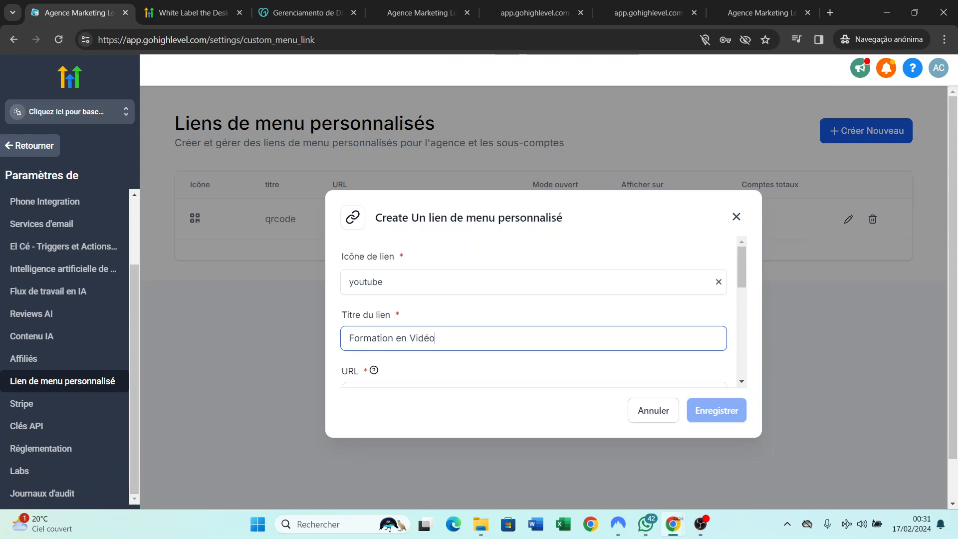
Copy the White Label the Desktop App help article's URL into the link's URL field
scroll(536, 321, down, 3)
scroll(468, 304, up, 1)
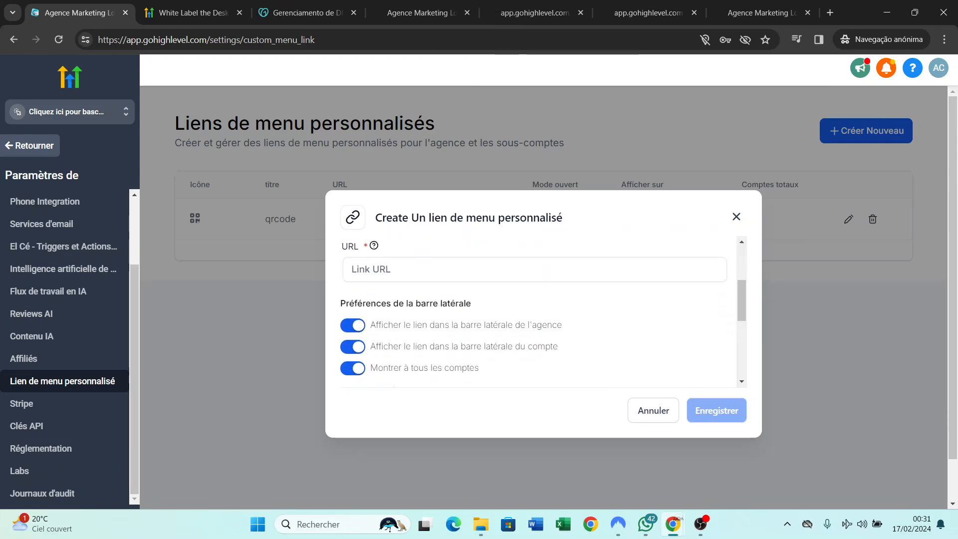
click(629, 9)
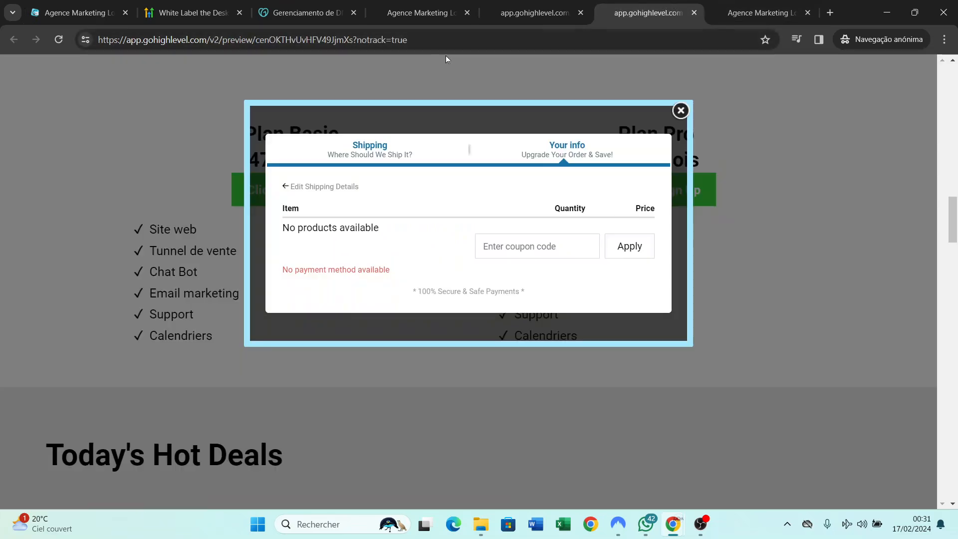
click(192, 12)
click(329, 40)
key(ctrl+c)
right_click(329, 39)
click(388, 130)
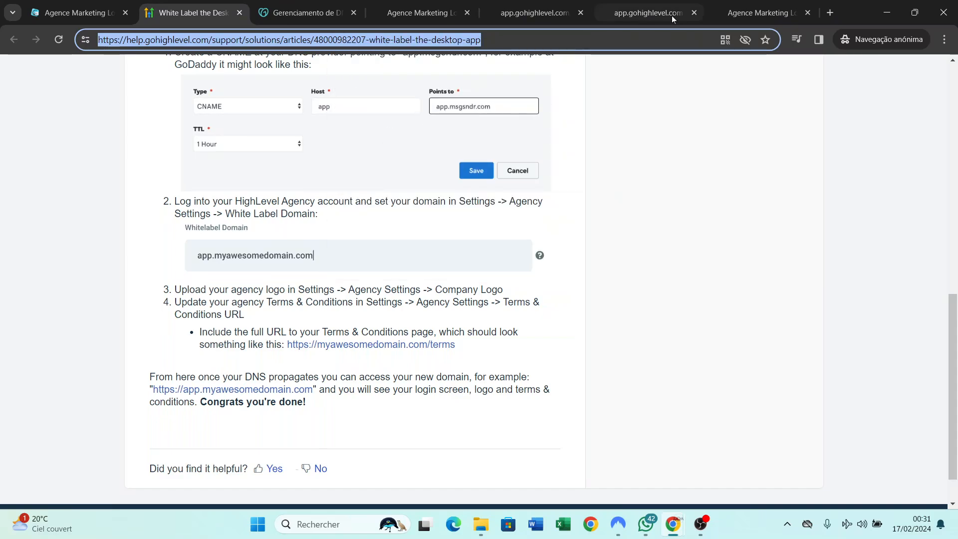
click(75, 12)
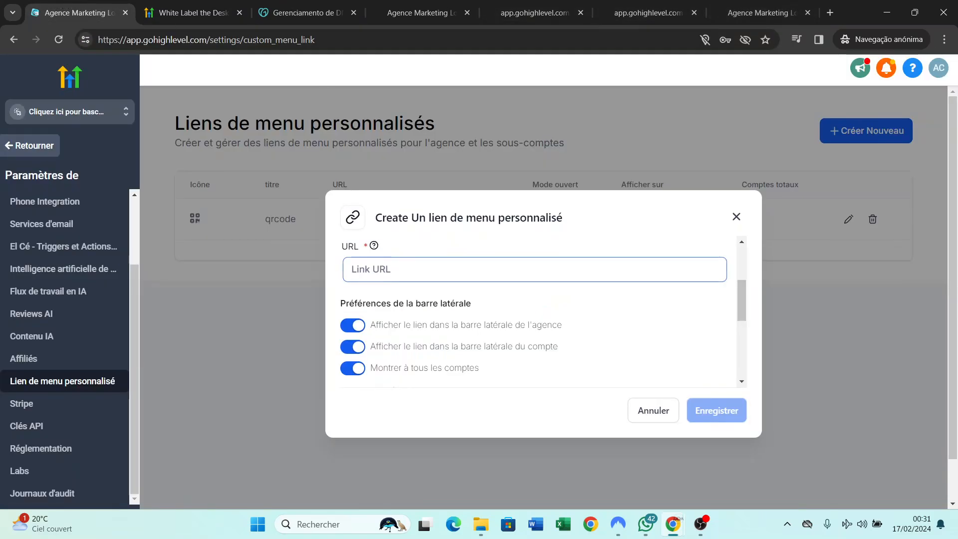
right_click(446, 269)
click(512, 144)
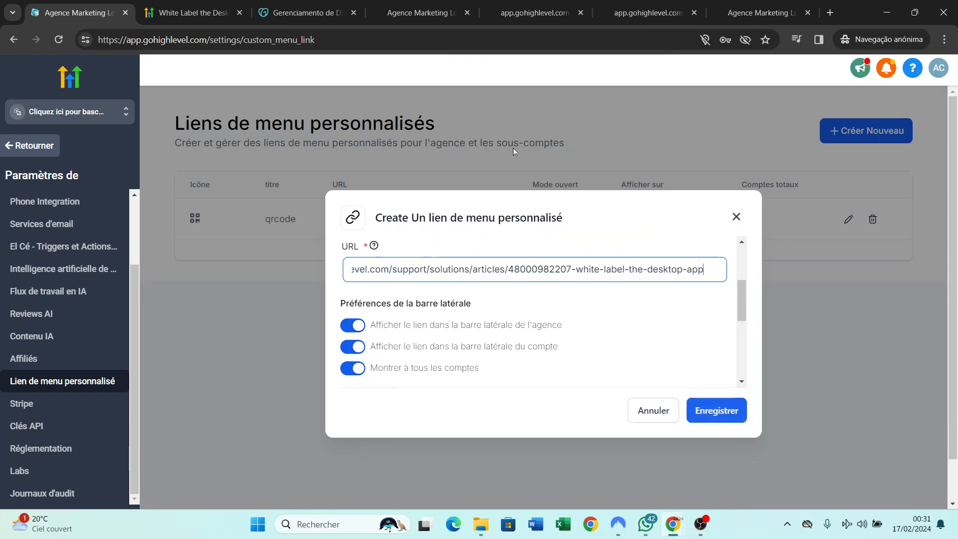
Keep the link opening in an iFrame and save it
scroll(705, 320, down, 3)
scroll(705, 321, up, 3)
scroll(700, 323, down, 2)
scroll(699, 324, down, 3)
scroll(697, 324, up, 3)
scroll(607, 314, down, 2)
scroll(608, 314, down, 2)
scroll(563, 307, up, 2)
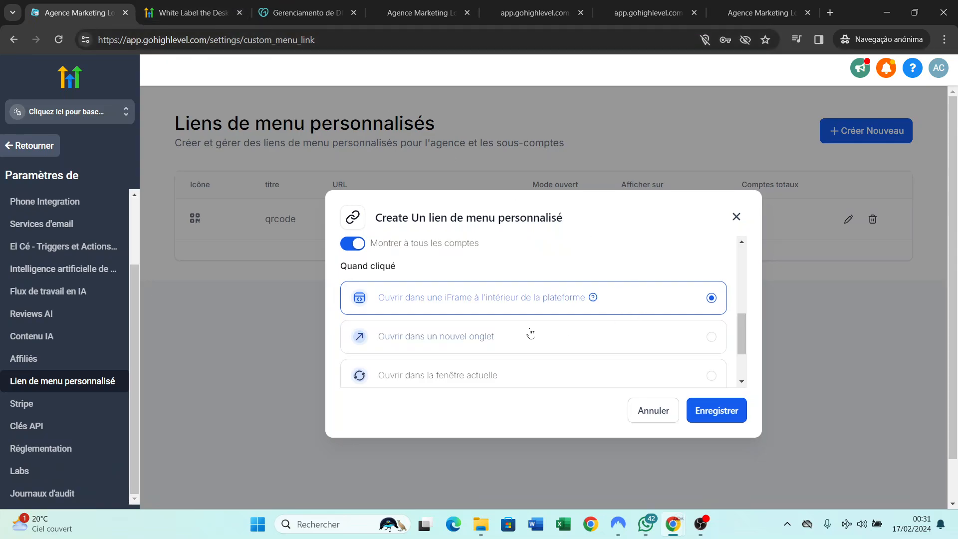
click(527, 344)
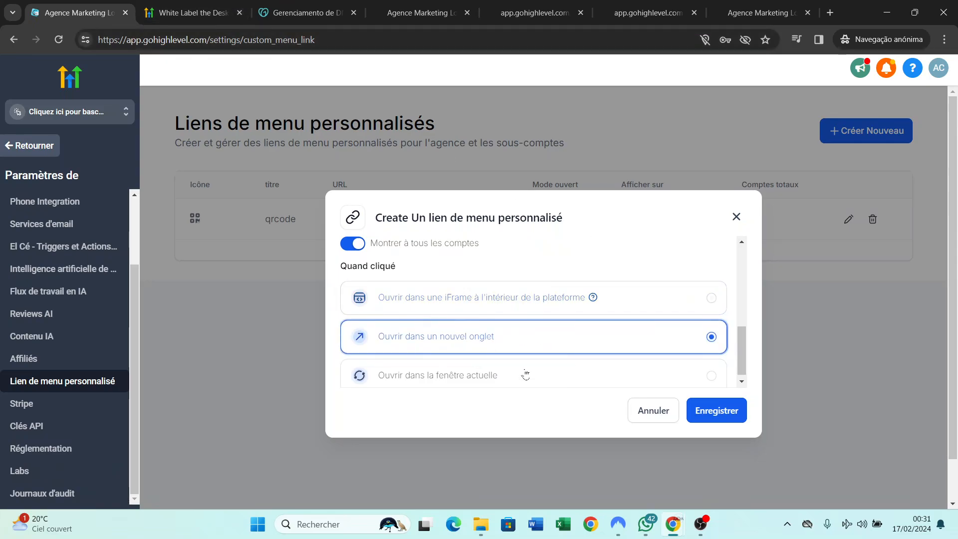
click(536, 297)
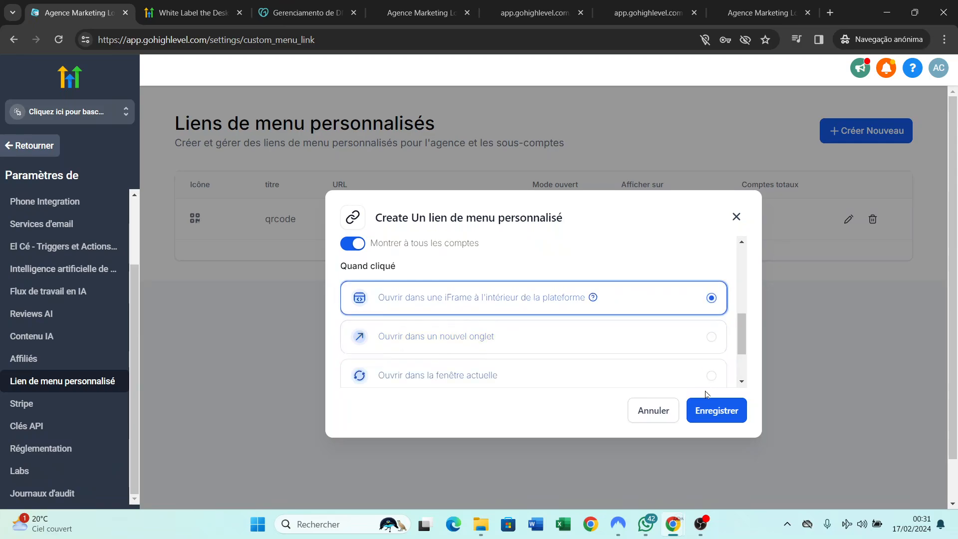
click(717, 410)
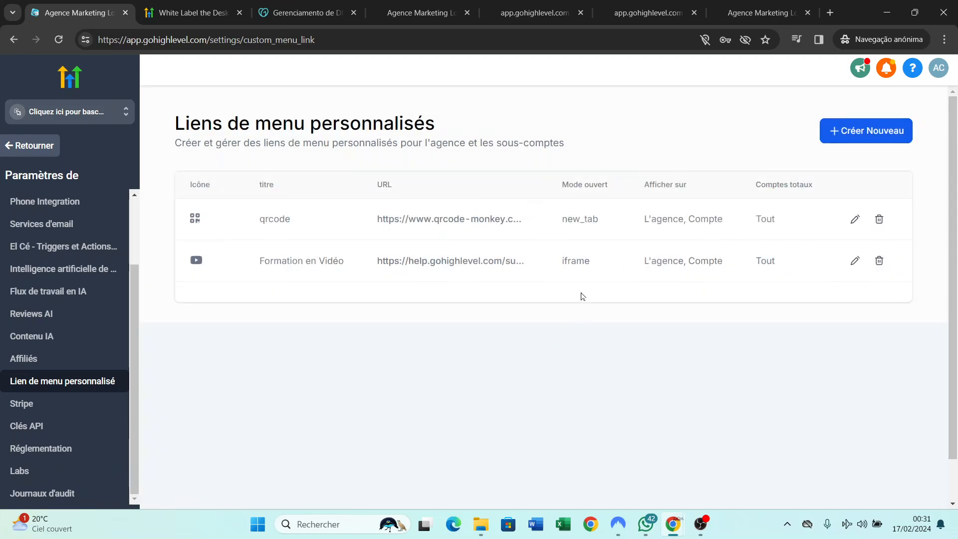
In the Client 1 employee tab, open Formation en Vidéo to view the embedded article, then Sites
click(773, 4)
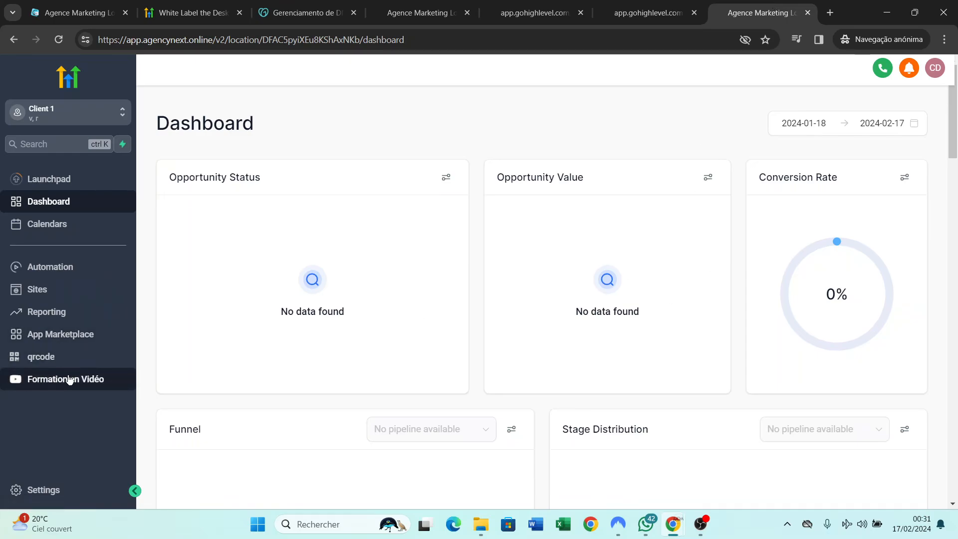
click(70, 379)
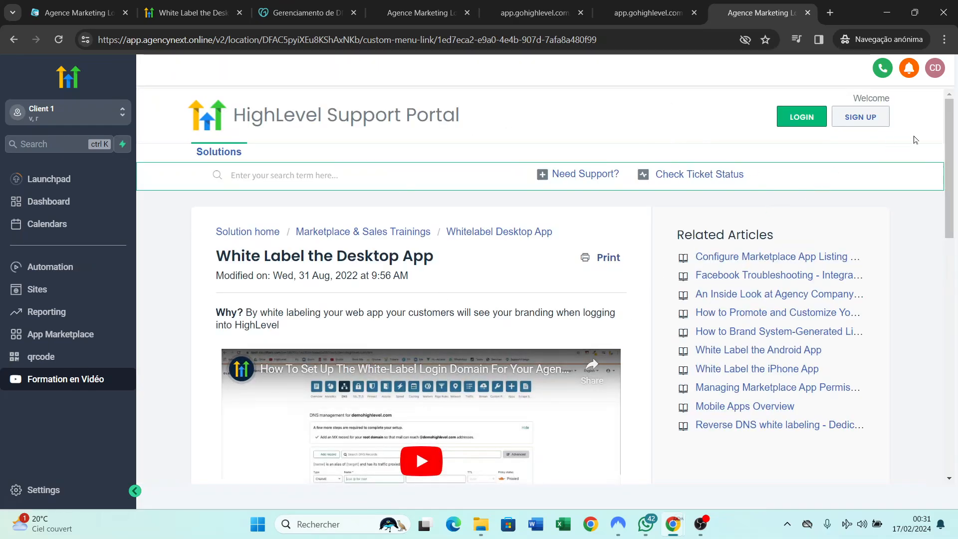
mouse_move(950, 141)
mouse_down()
mouse_move(949, 374)
mouse_move(956, 134)
mouse_up()
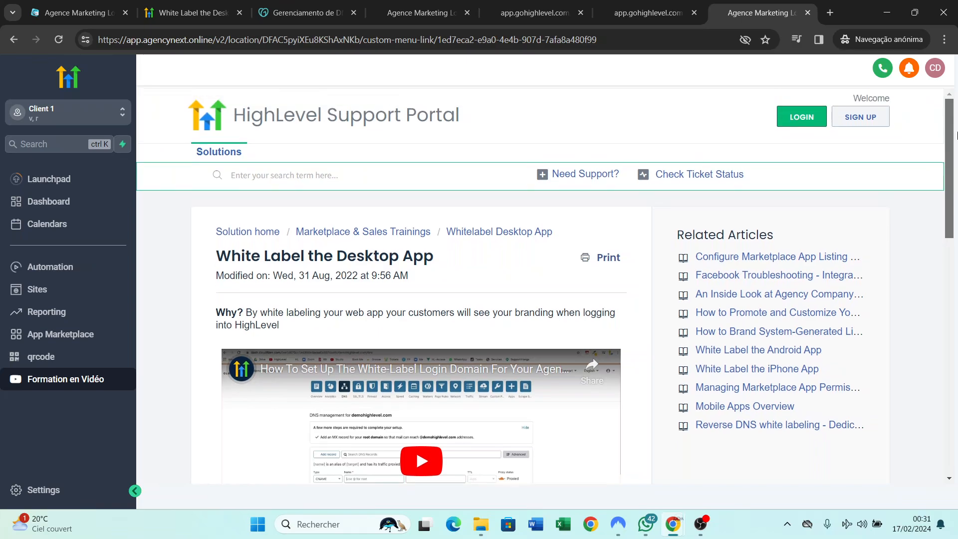
click(38, 289)
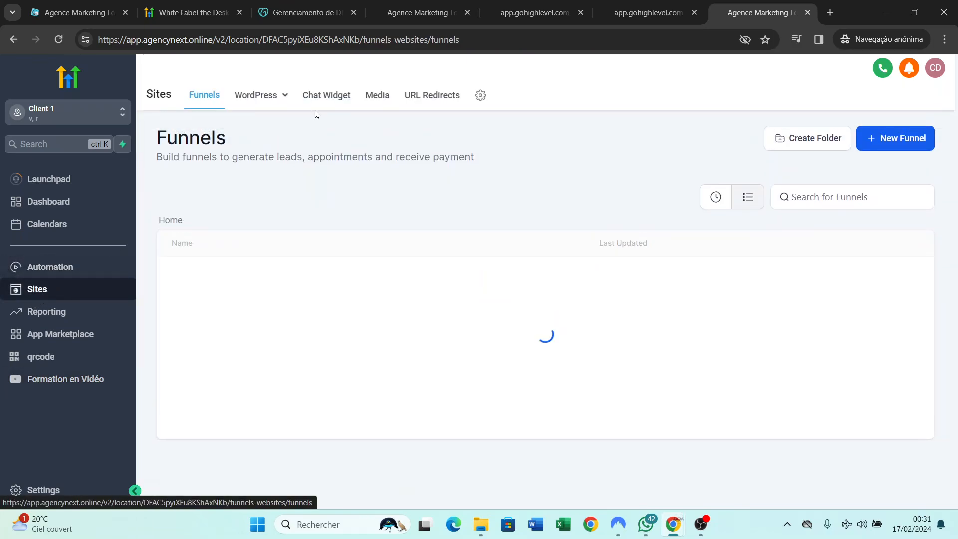
In the page builder, select the 47€/Mois and 67€/Mois prices and the two-column pricing row
click(305, 12)
click(417, 12)
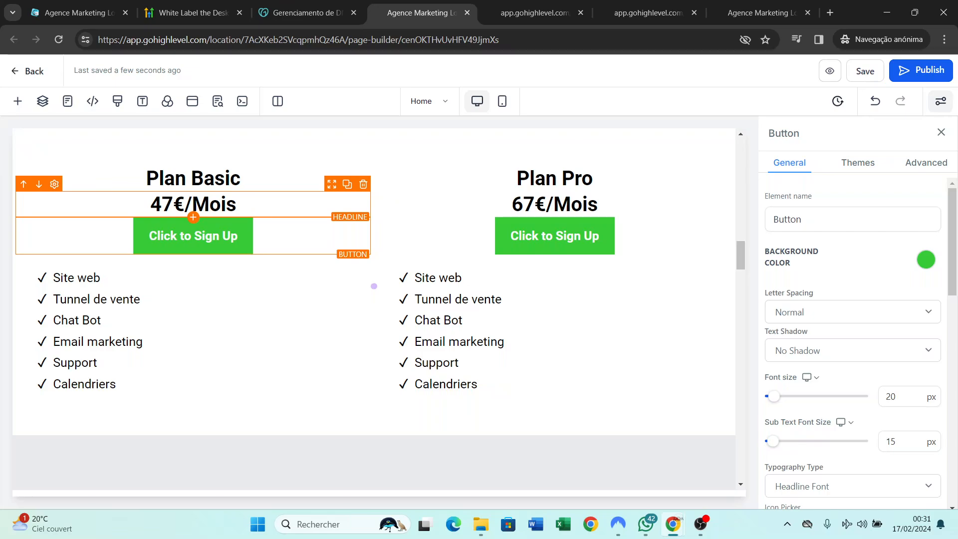
drag(151, 203, 236, 205)
click(275, 160)
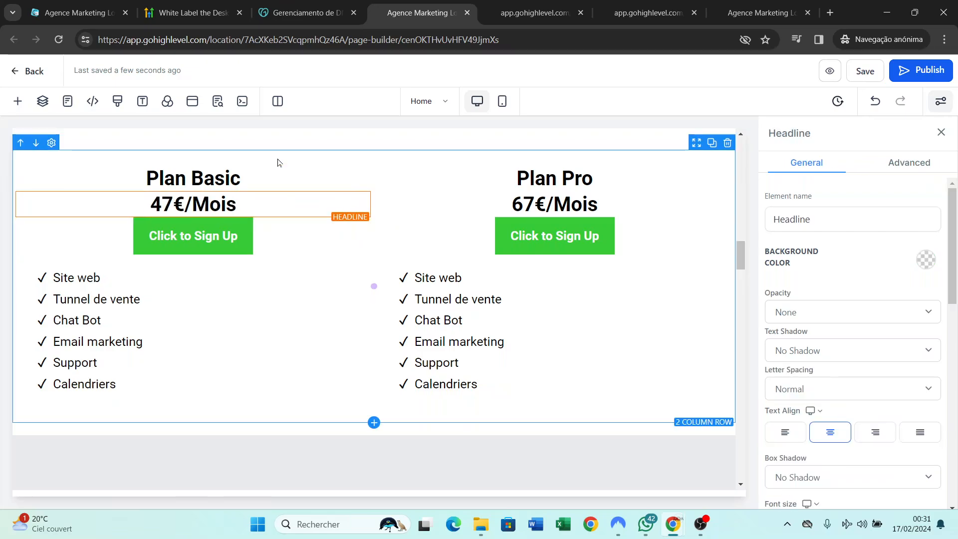
drag(598, 204, 507, 166)
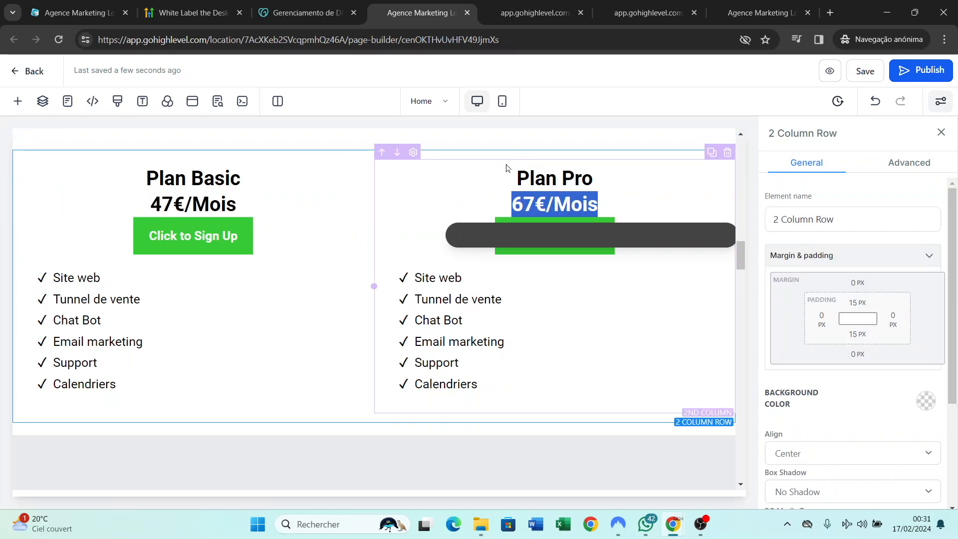
drag(236, 205, 113, 177)
click(266, 155)
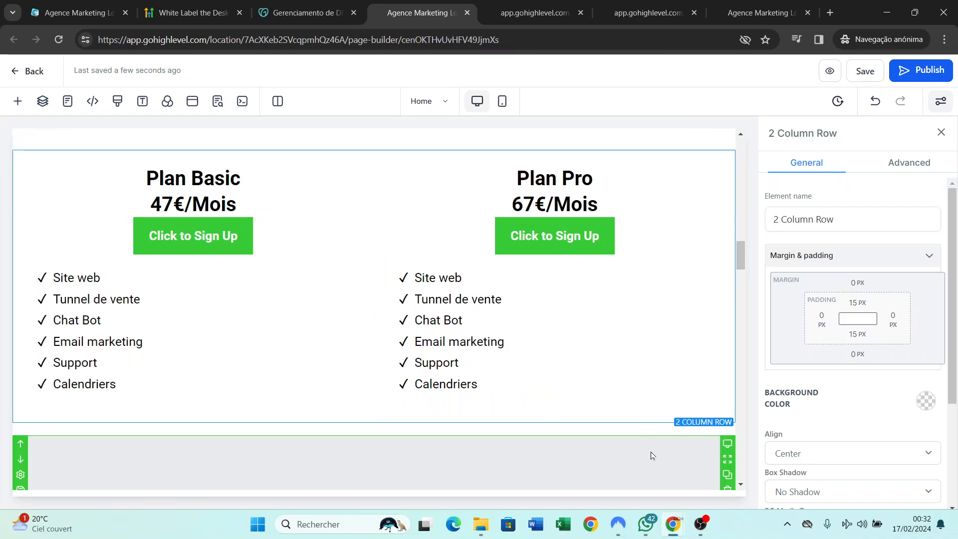
Scroll the builder canvas through the cosmetics funnel page
scroll(612, 326, down, 1)
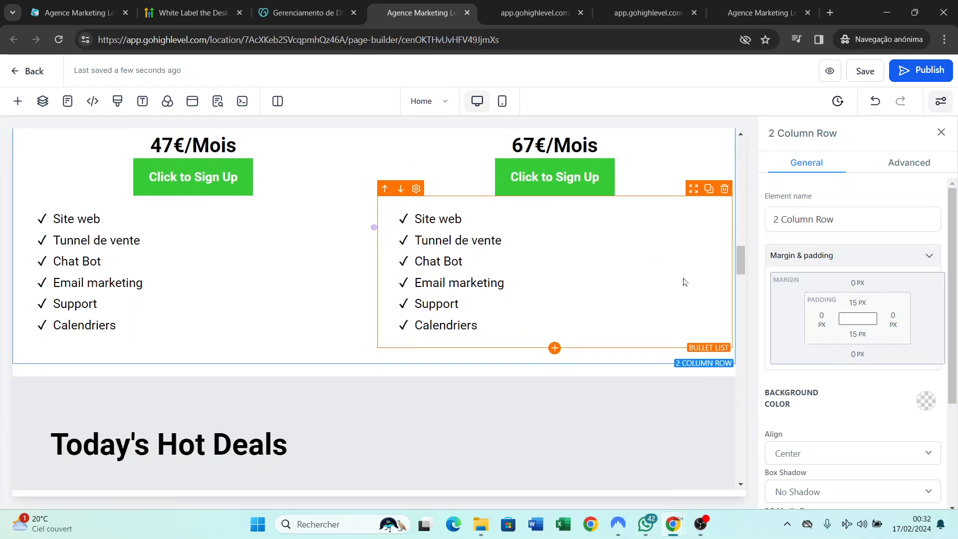
scroll(684, 282, down, 2)
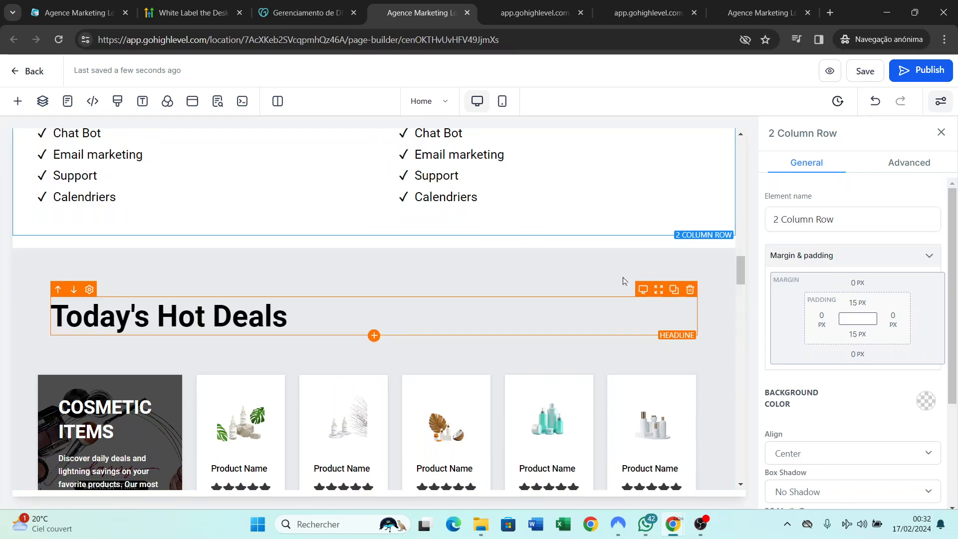
scroll(582, 243, up, 2)
scroll(580, 241, down, 9)
scroll(580, 241, up, 2)
scroll(458, 228, down, 9)
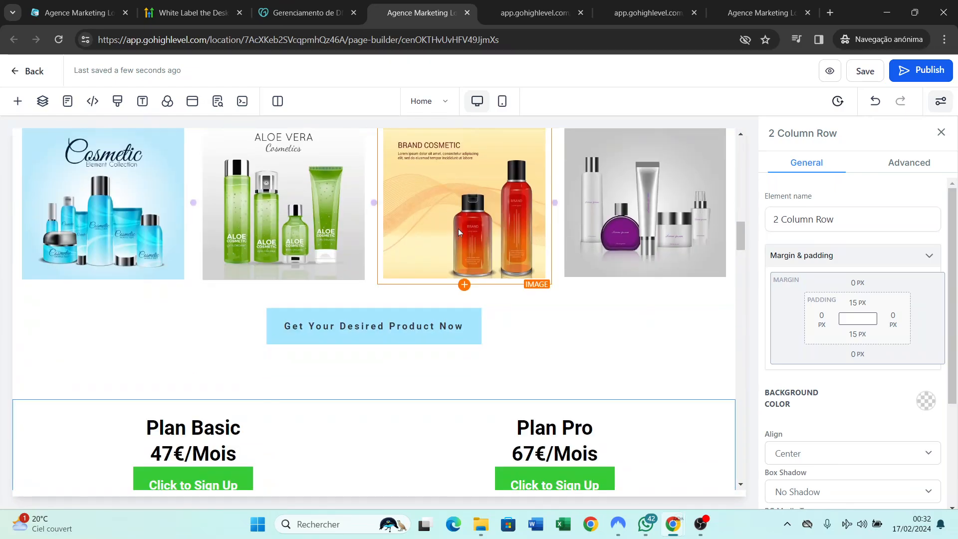